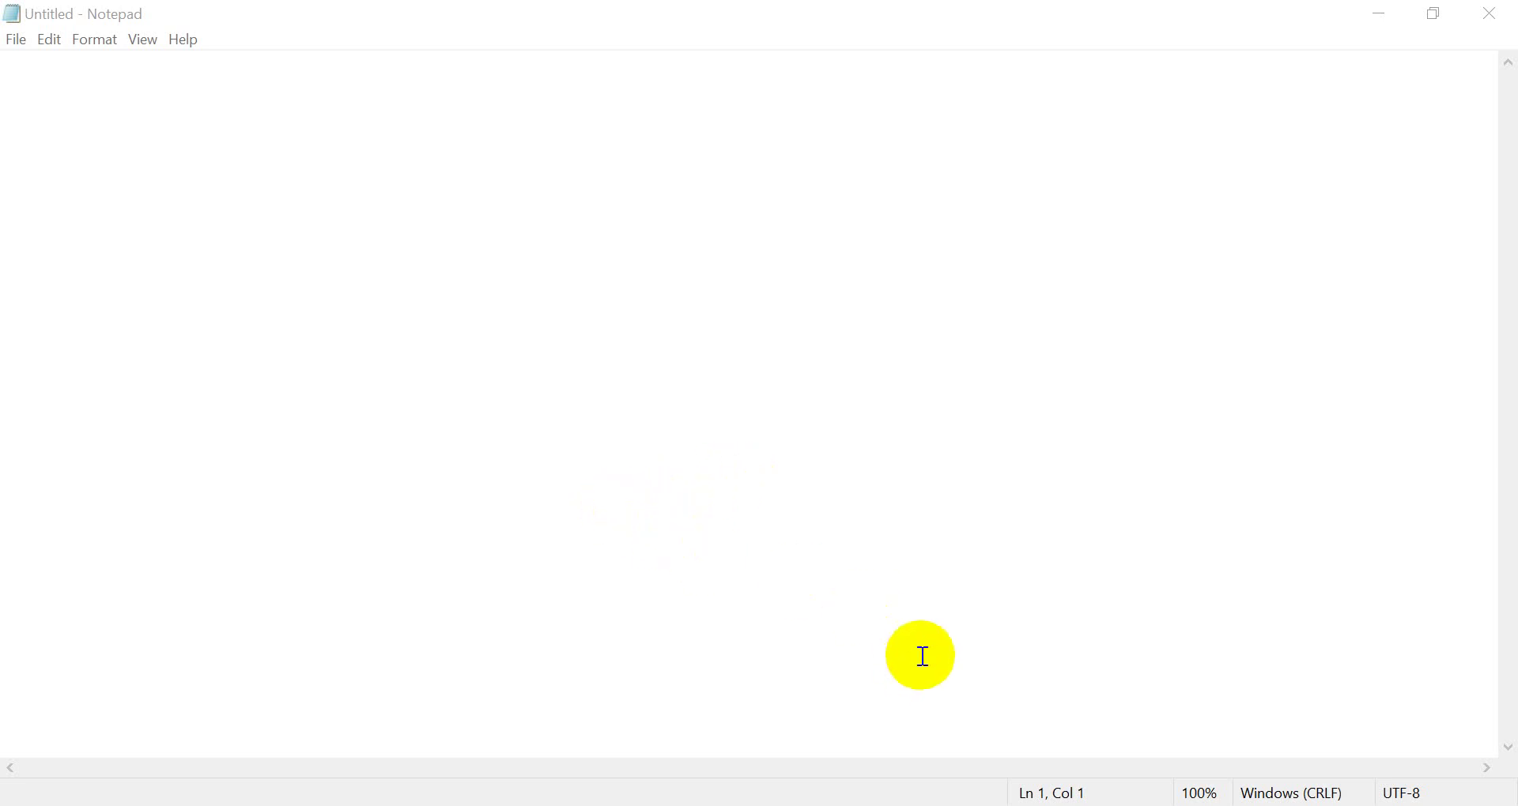
Bring up the Windows search panel over the blank untitled Notepad document
key(super+s)
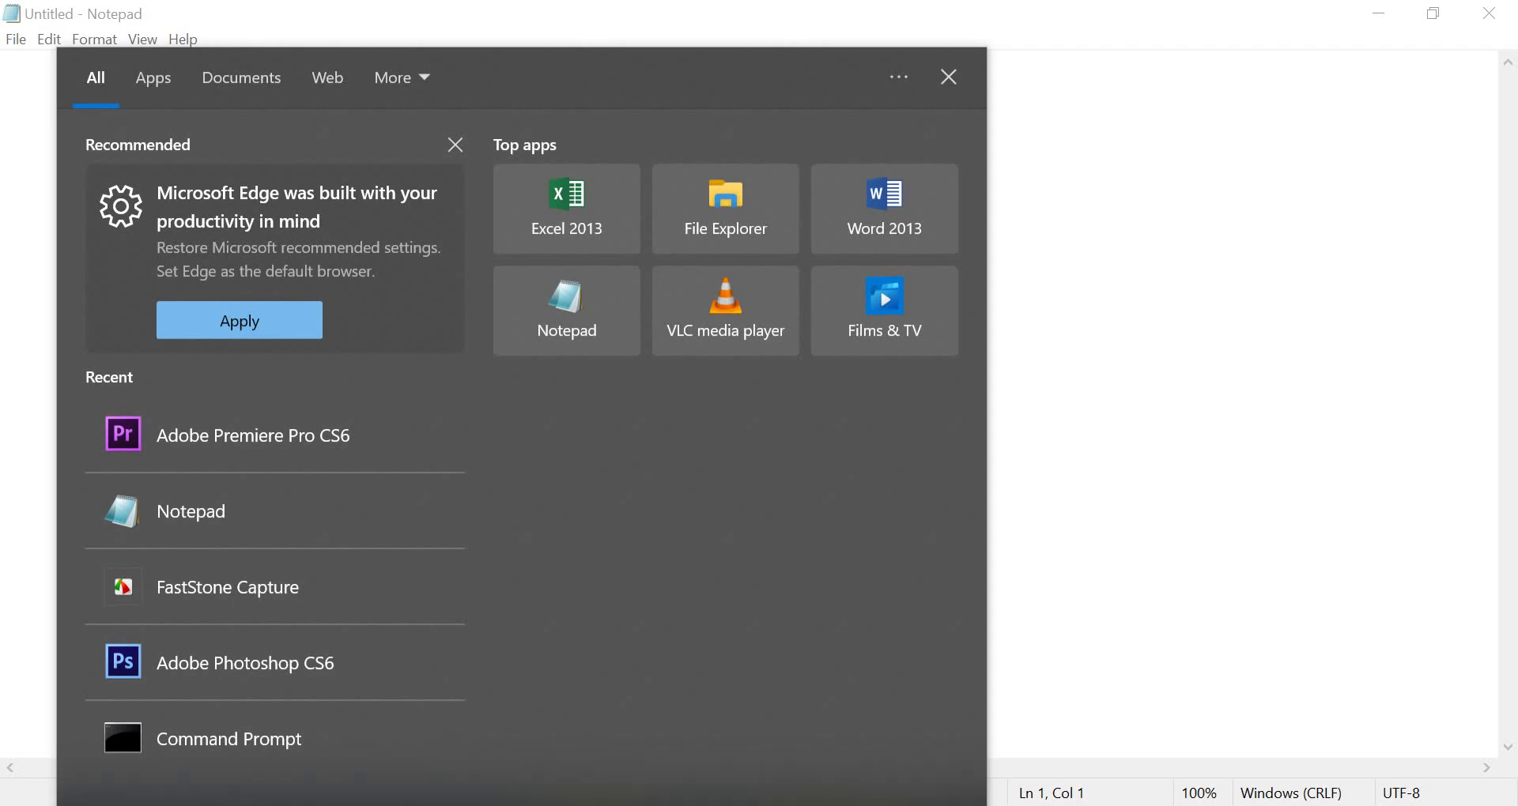
Search Start for 'pre' and launch Adobe Premiere Pro CS6
text(pre)
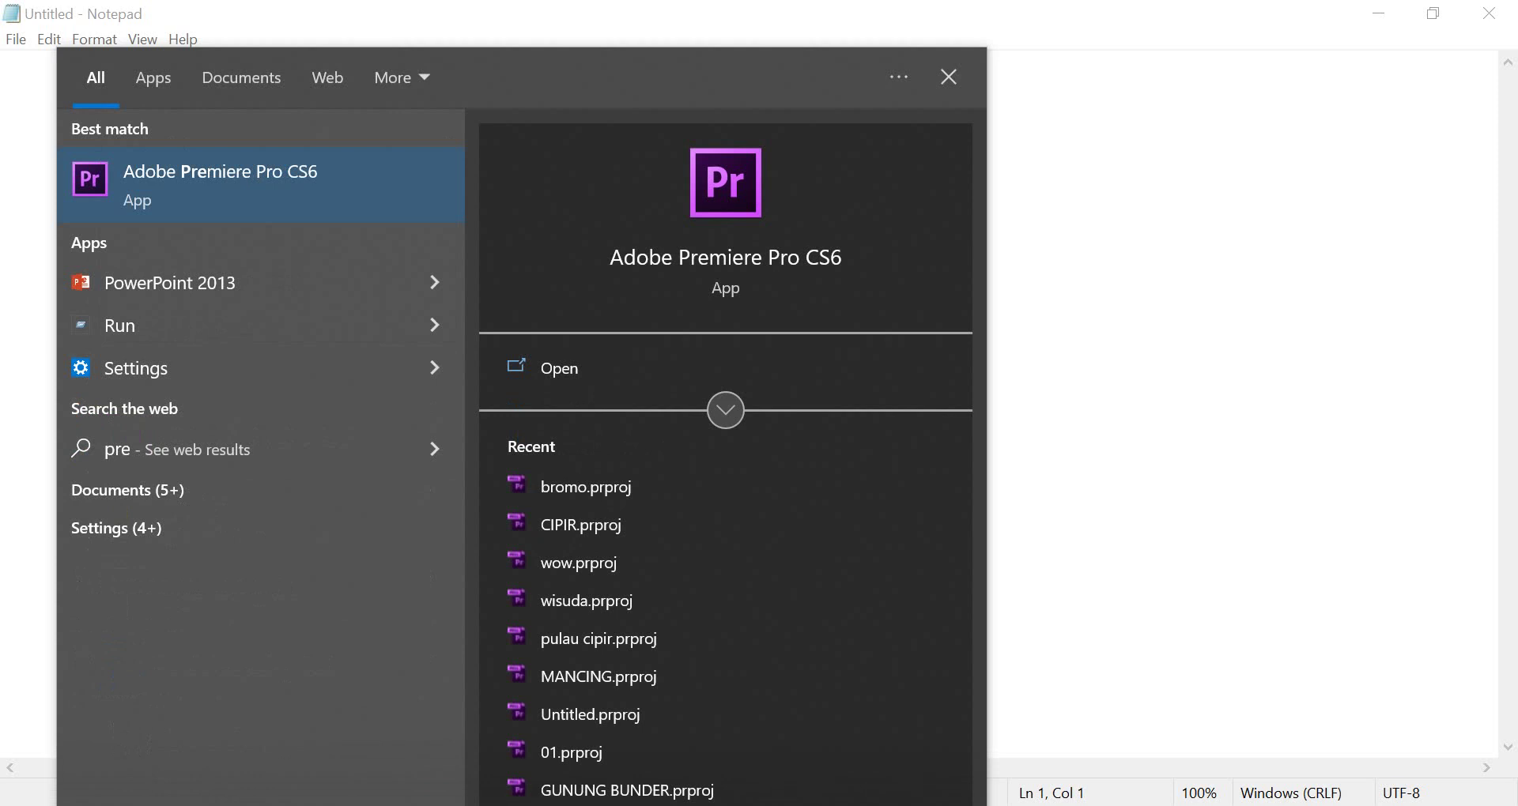
key(Return)
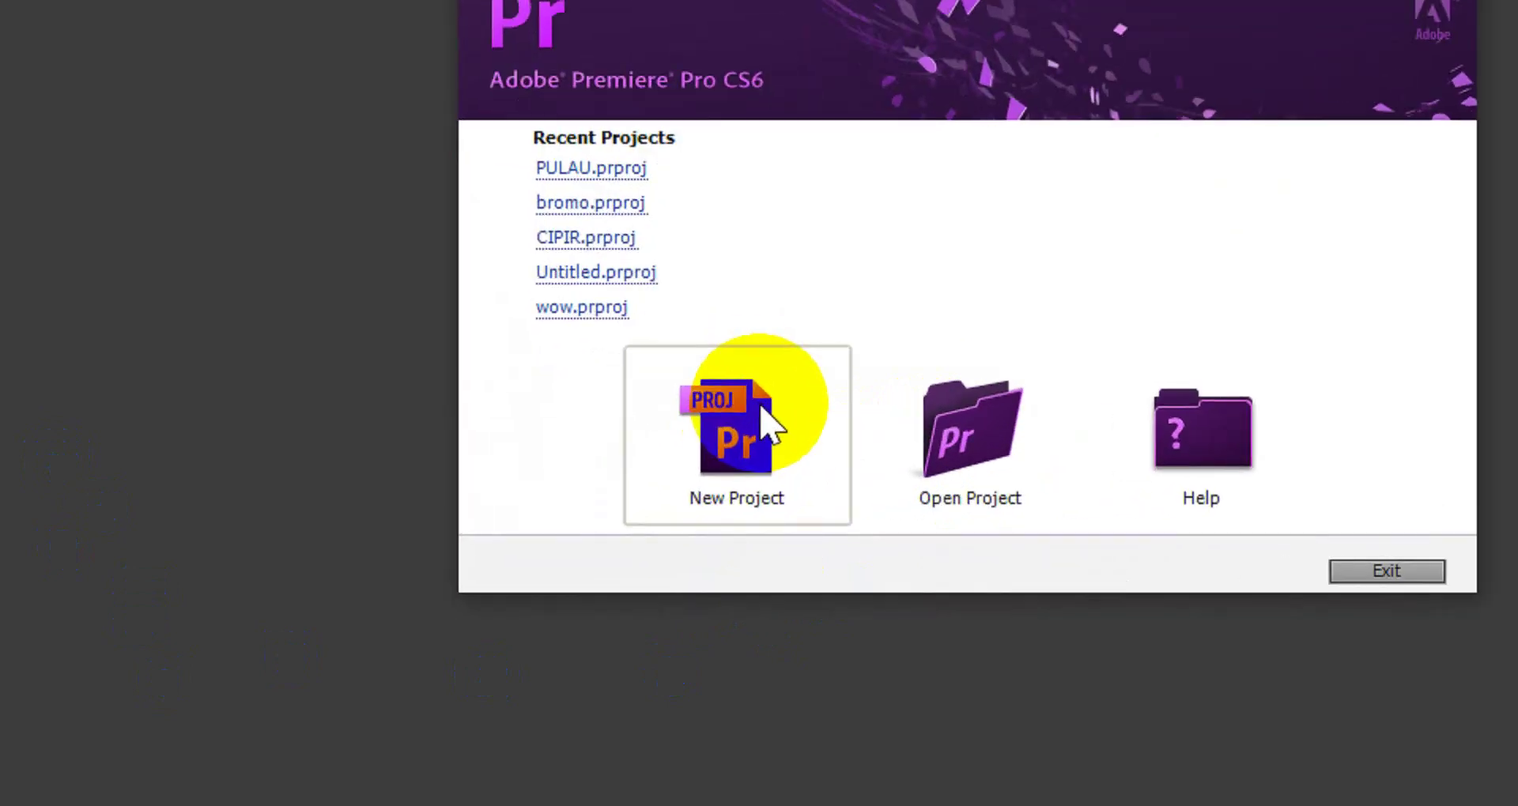
Start a New Project from the Premiere Pro Welcome screen
click(1179, 149)
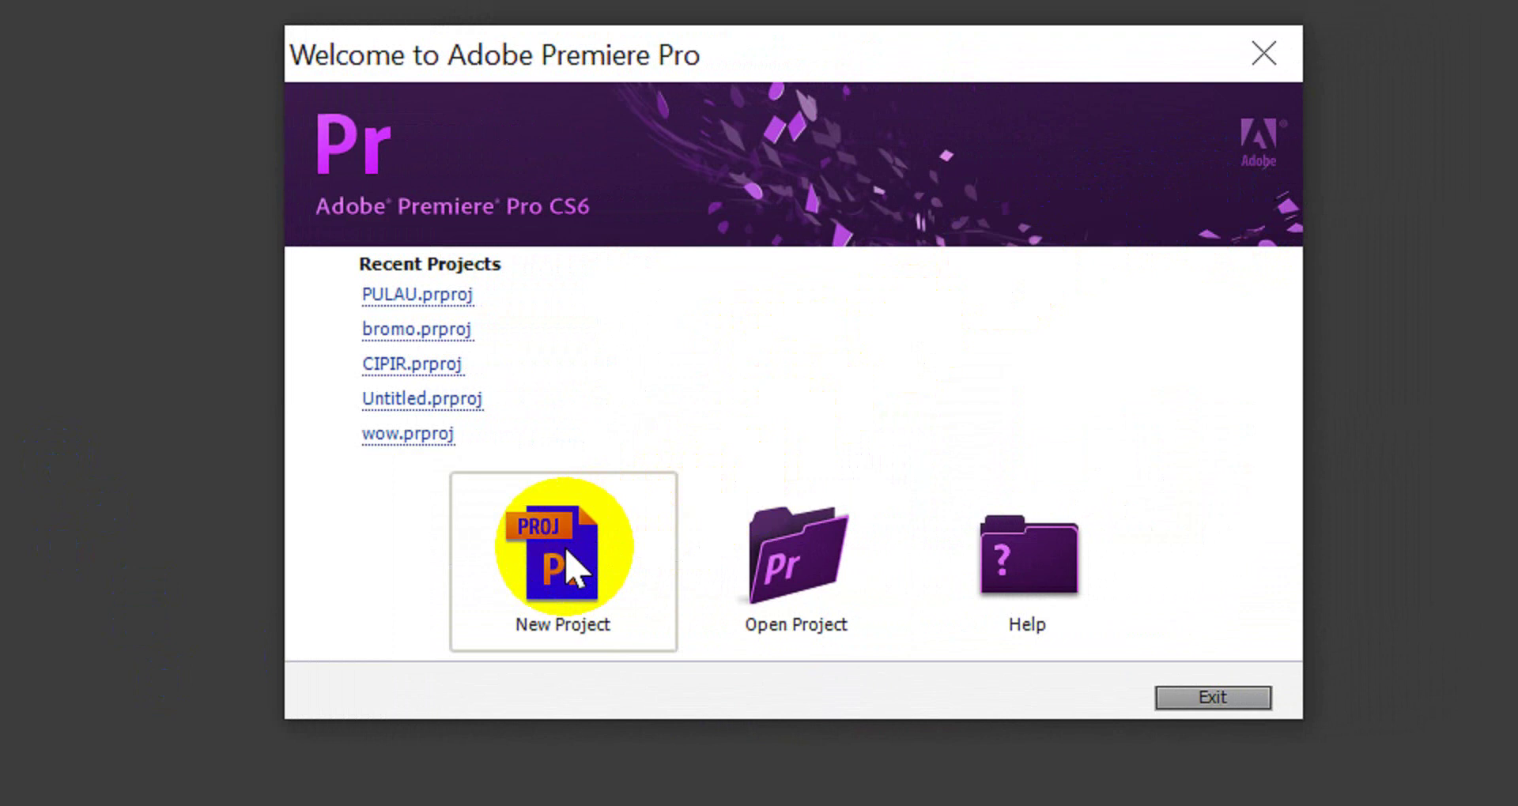
click(567, 553)
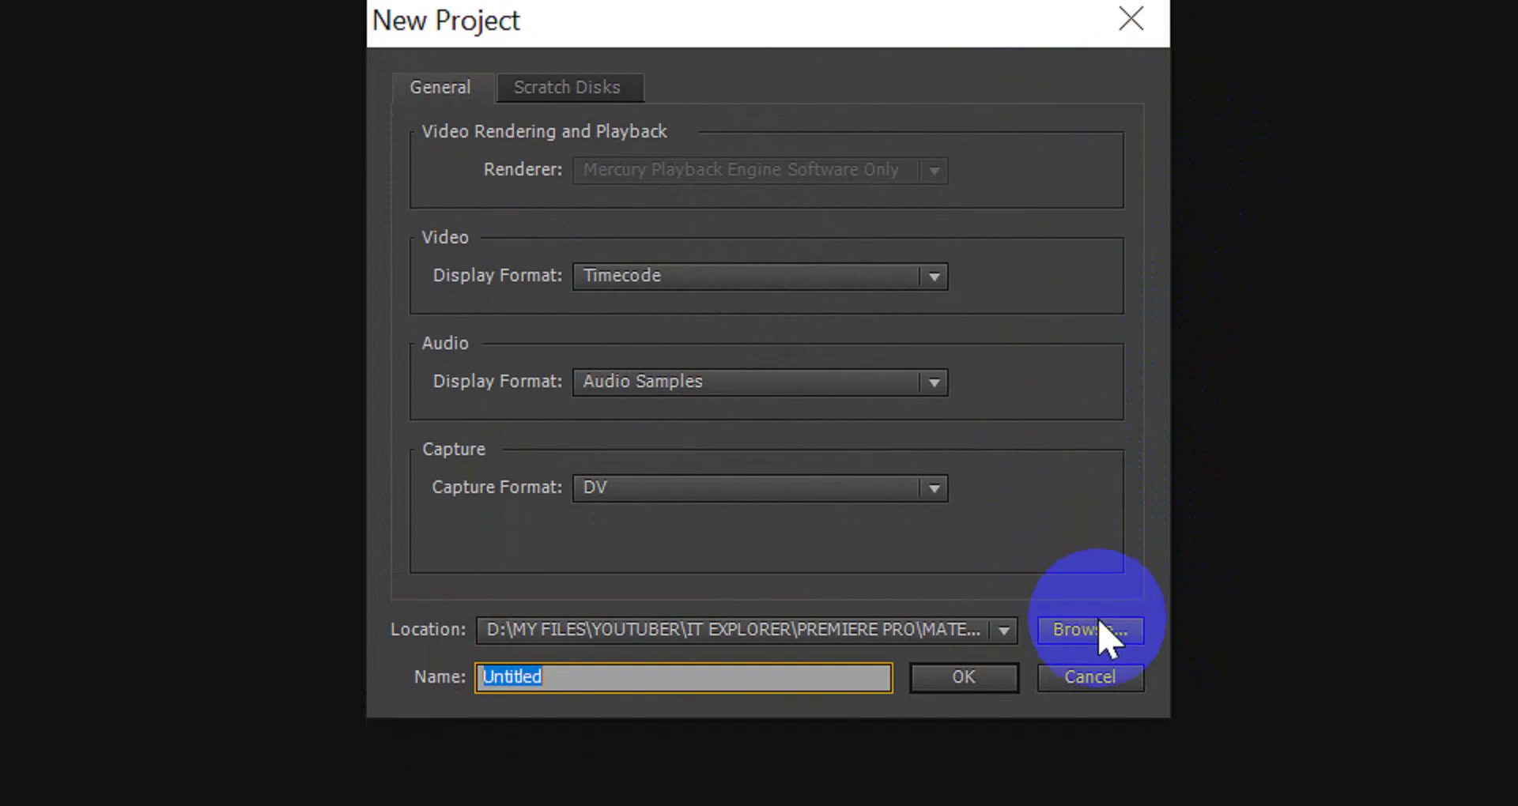
Set the project location to the PREMIERE folder inside 02 - TRIM BIN IMPORT
click(1090, 742)
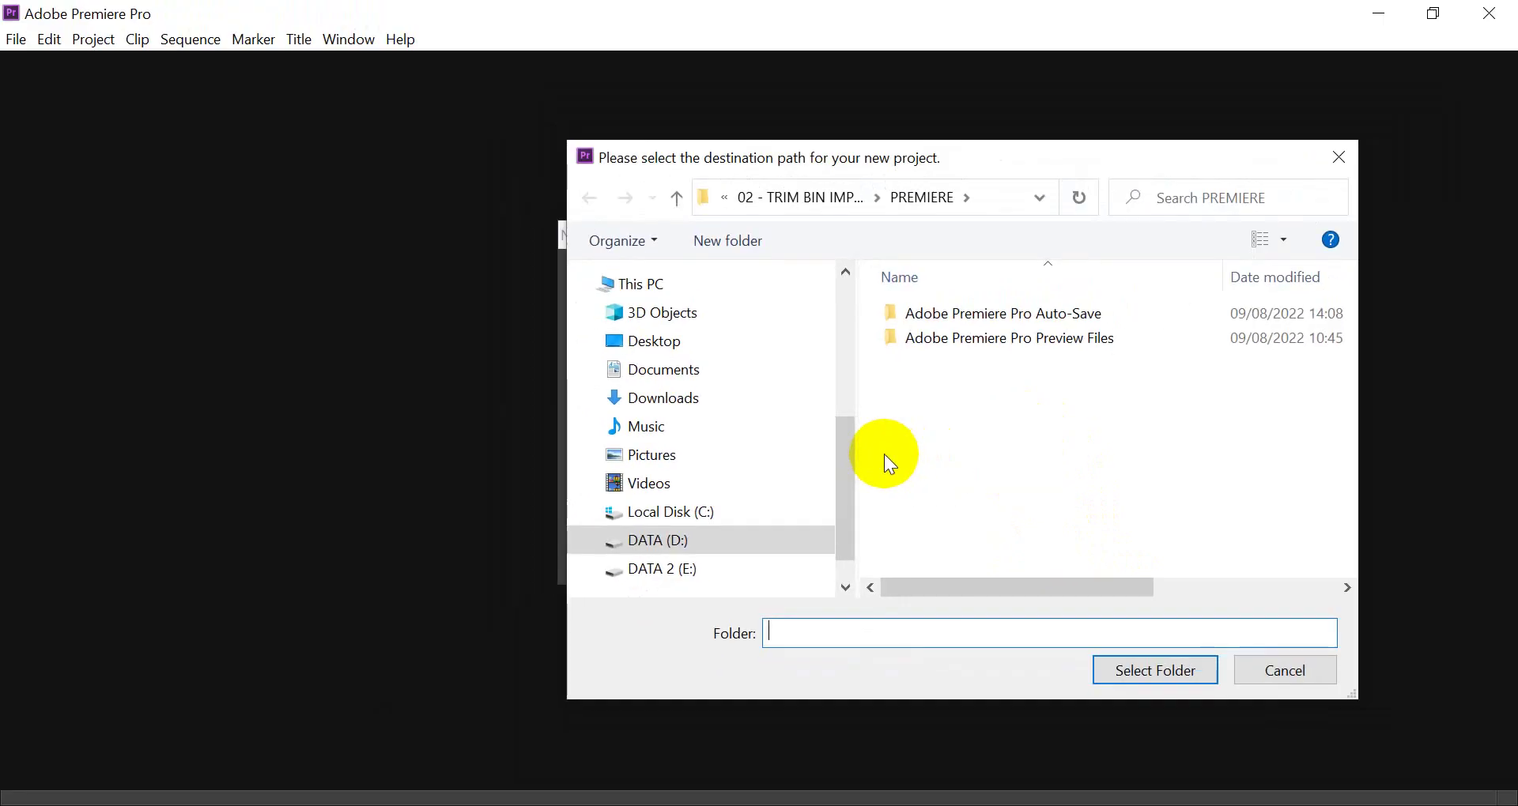
click(832, 198)
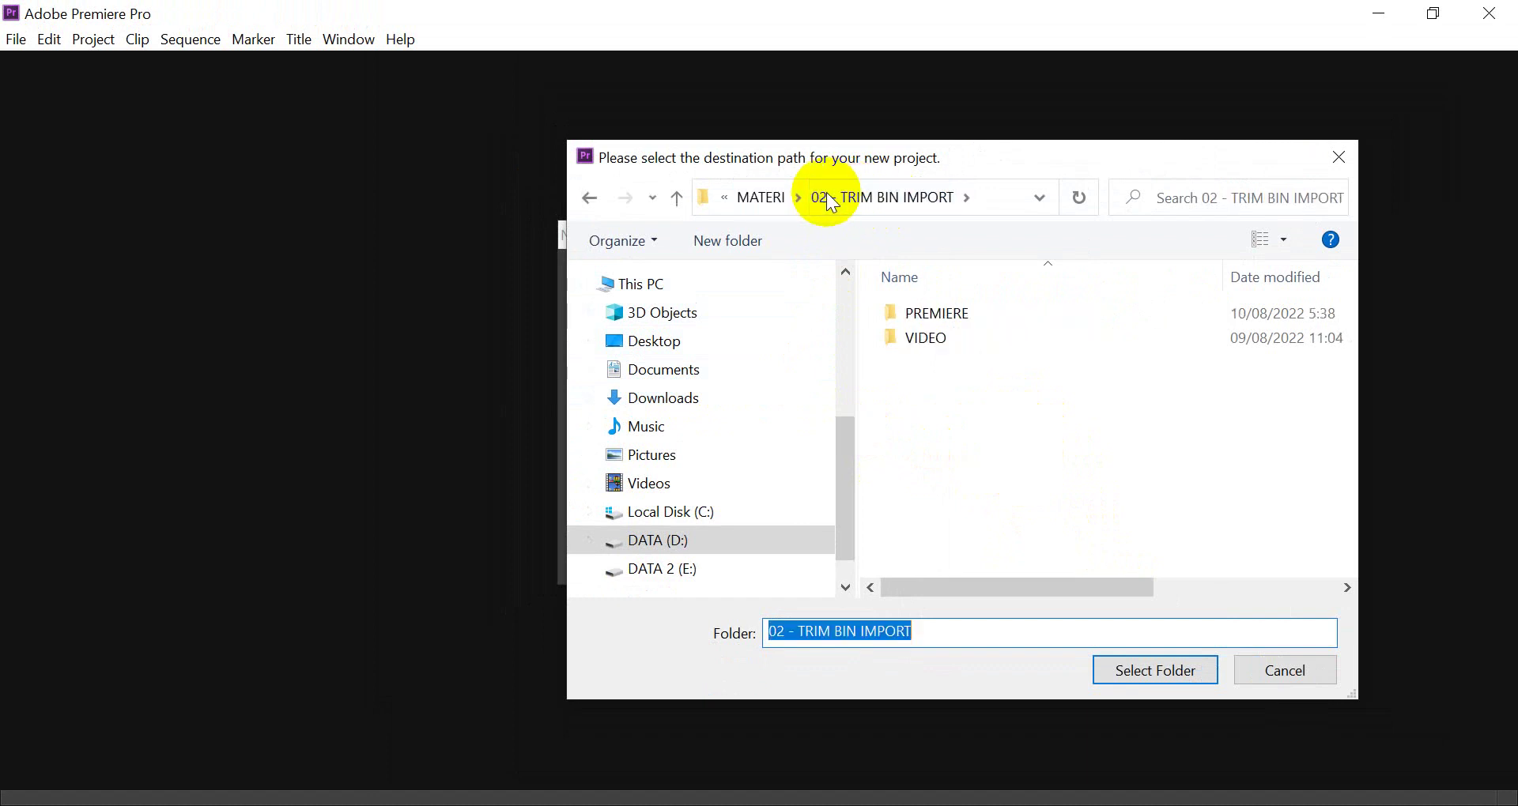
click(945, 319)
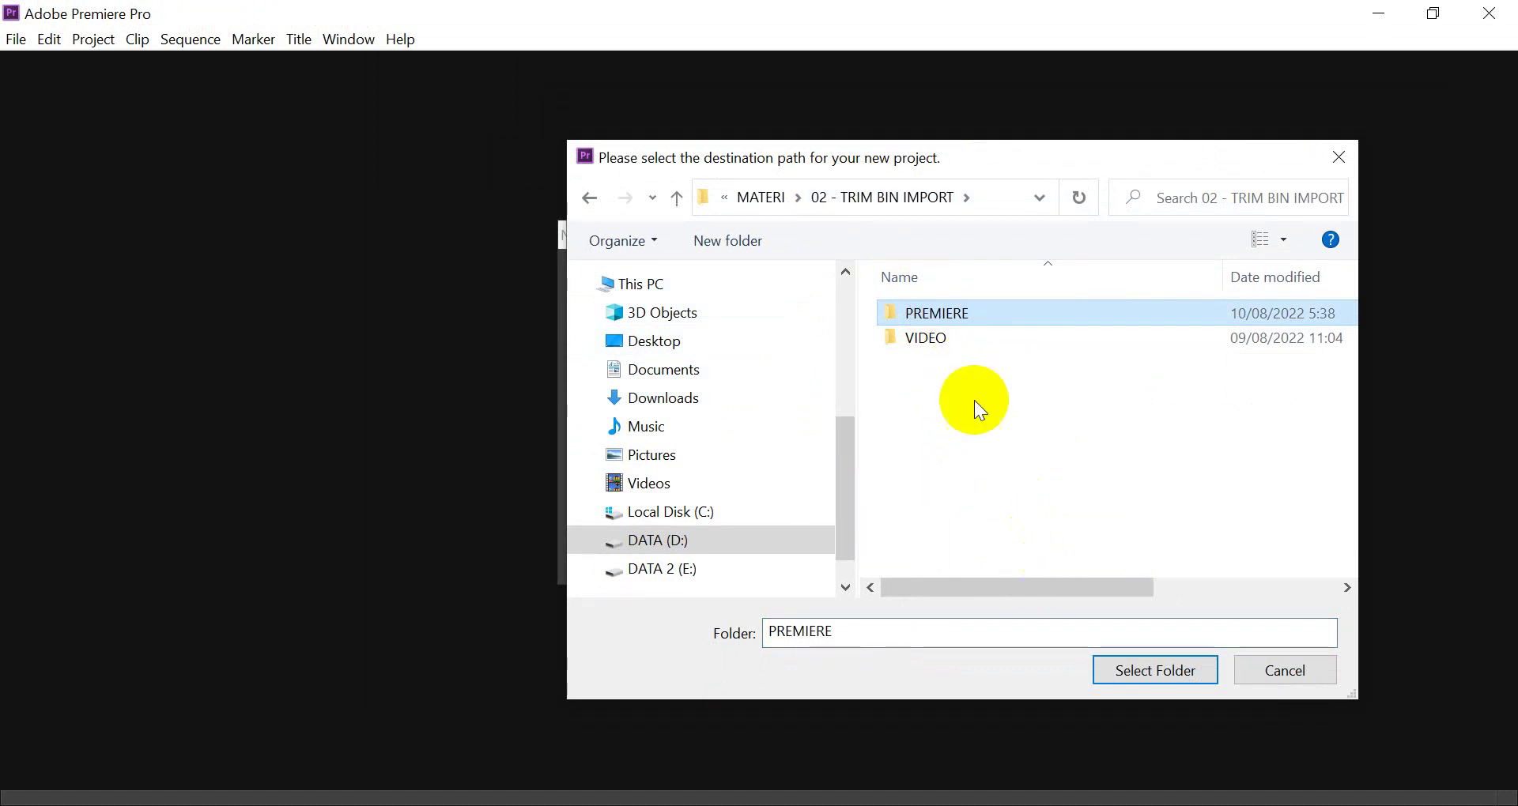
click(1150, 676)
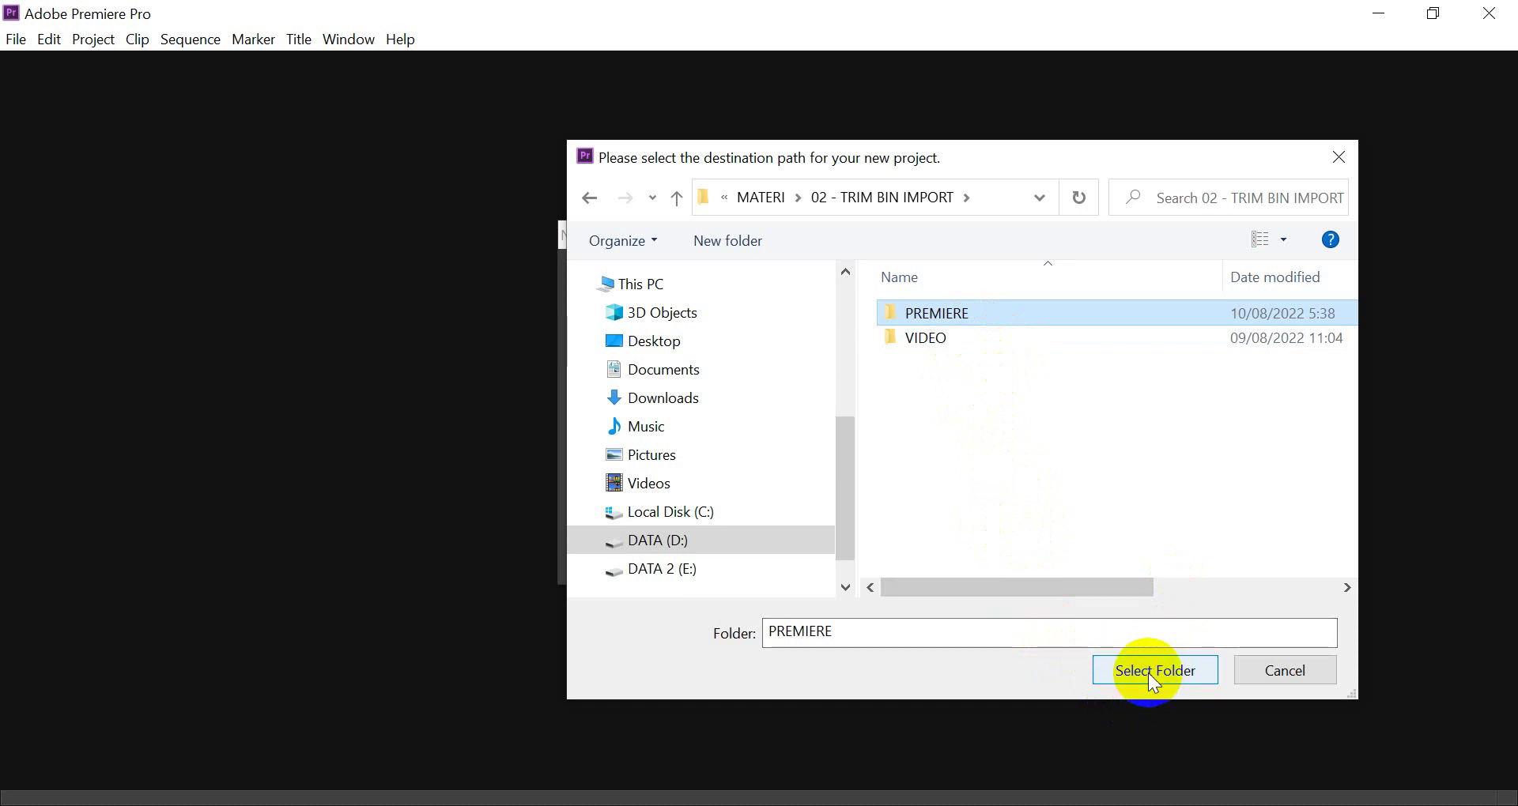
click(1148, 671)
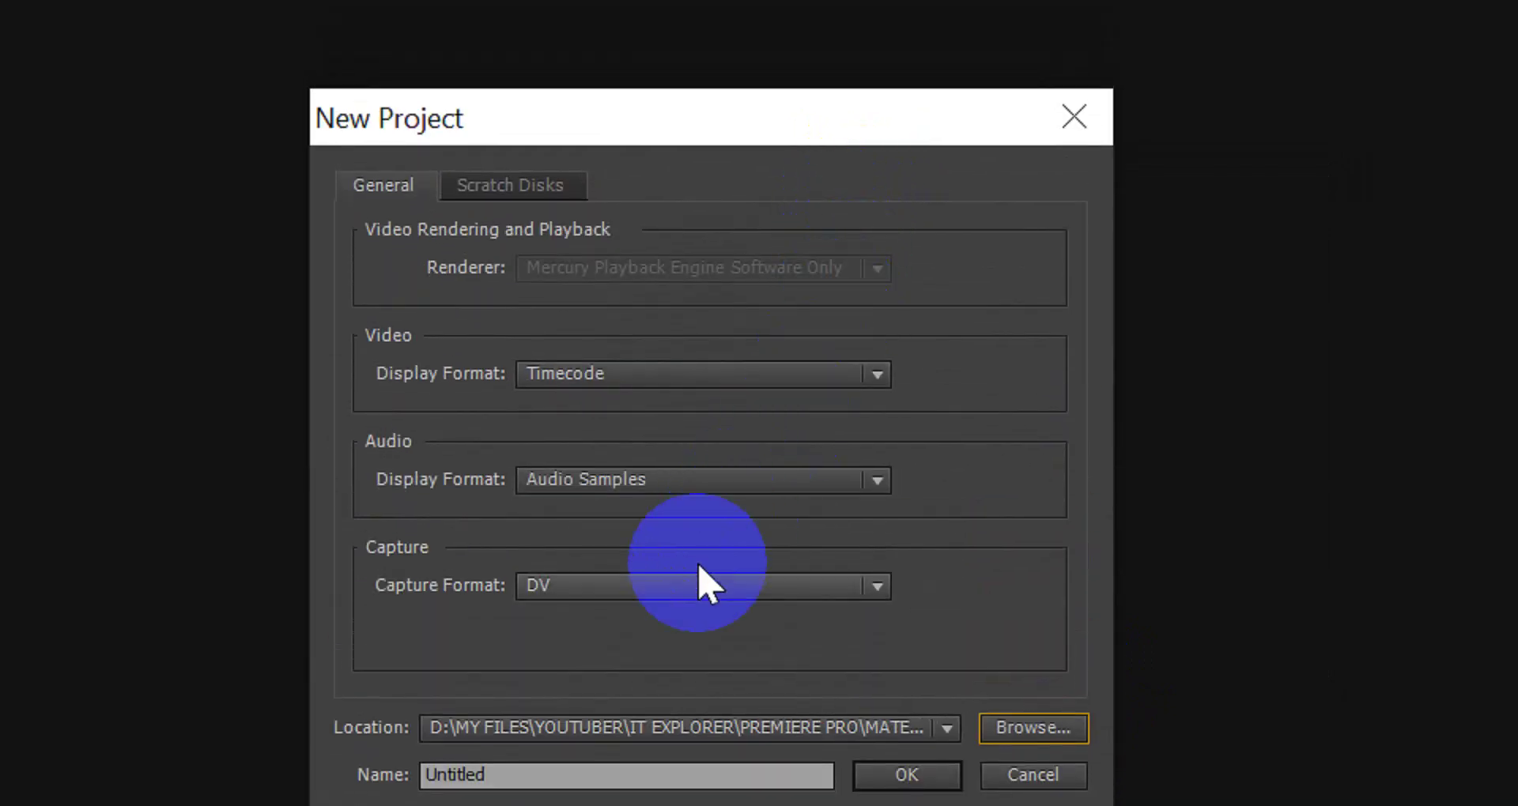
Name the project 'trim dan transisi' and create it
double_click(531, 616)
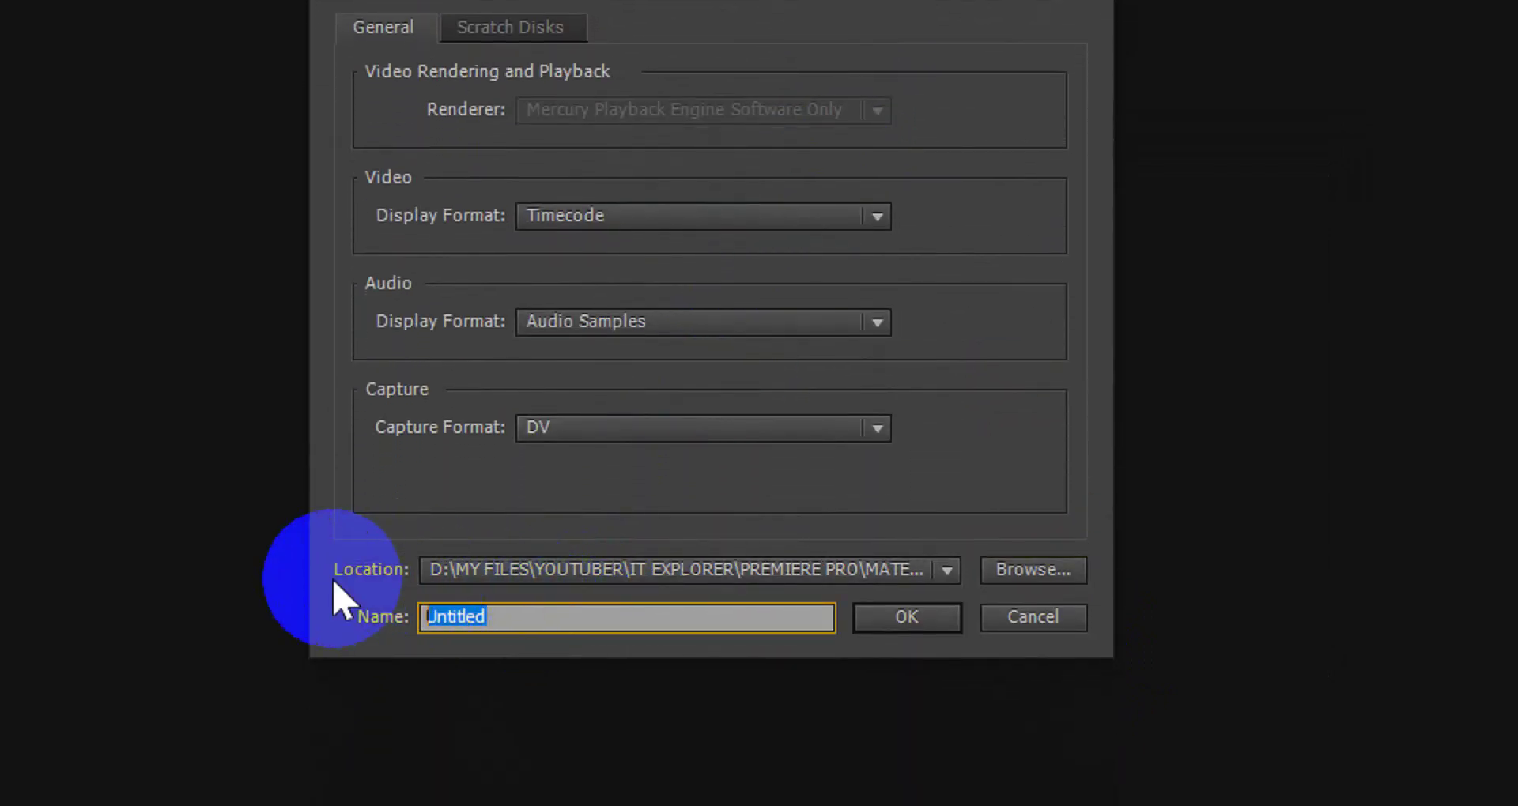
text(tri)
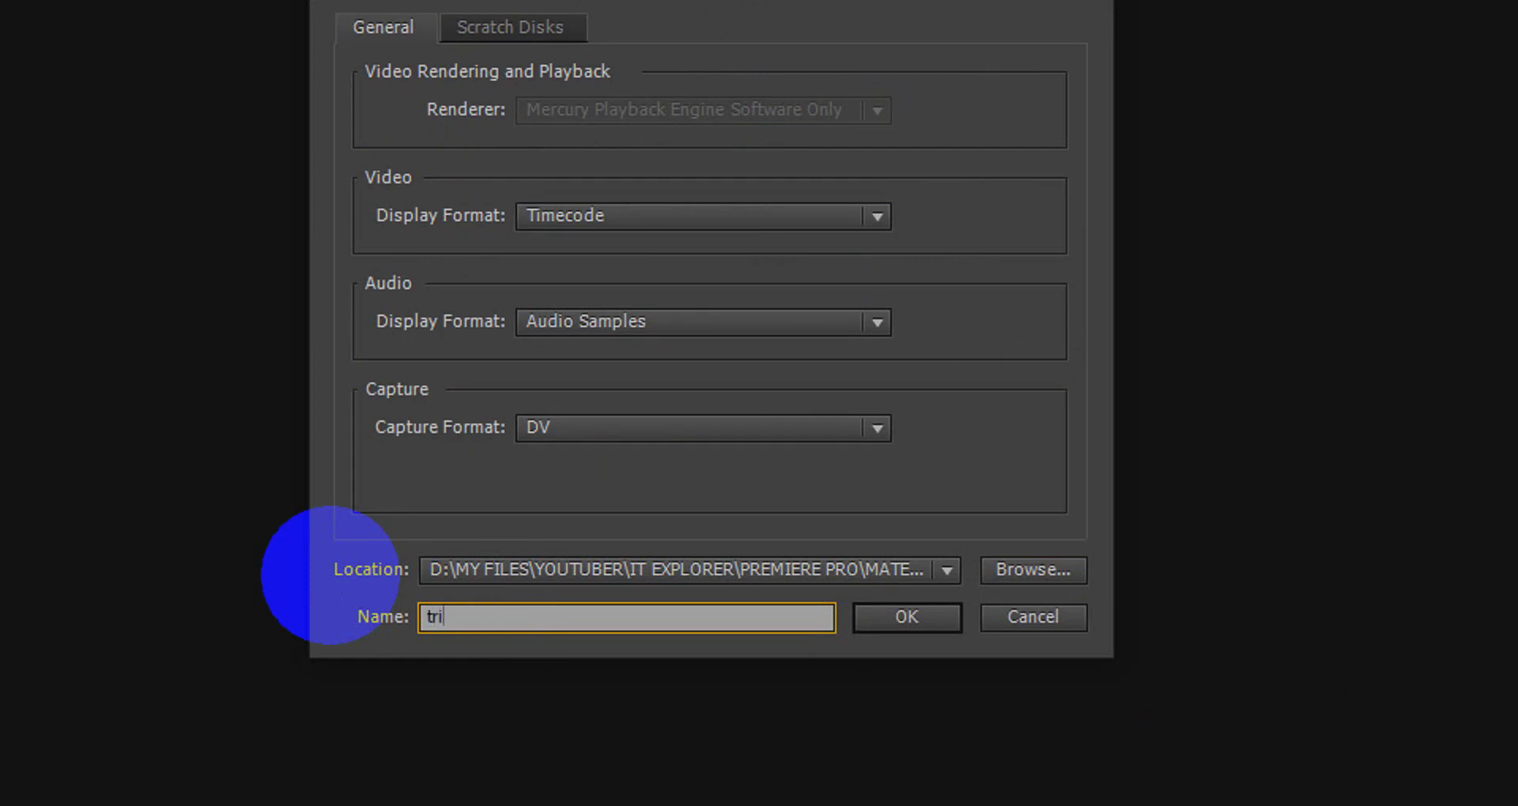
text(m da)
text(n)
text(tra)
text(nsis)
text(i)
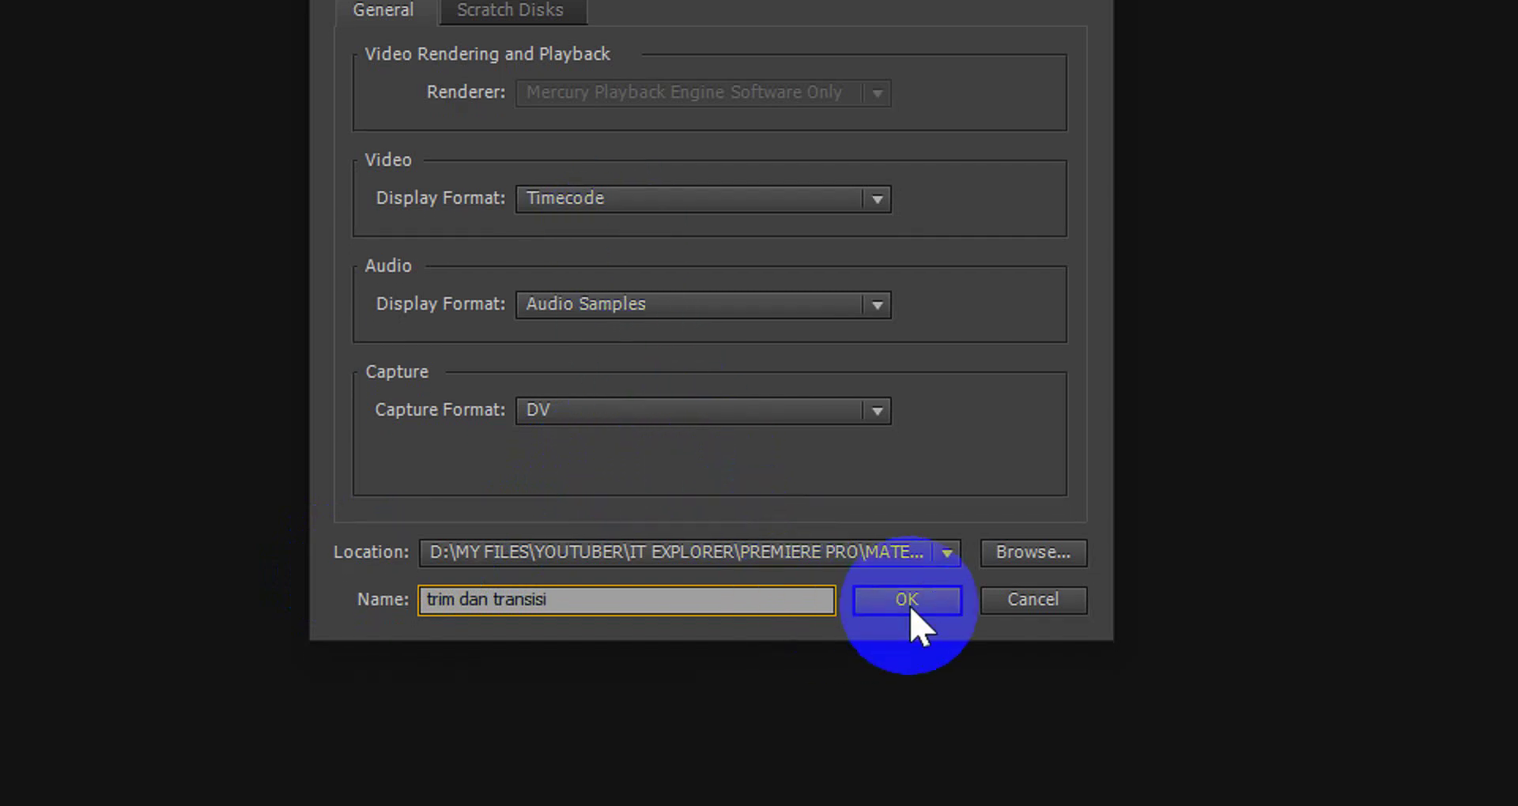
click(909, 609)
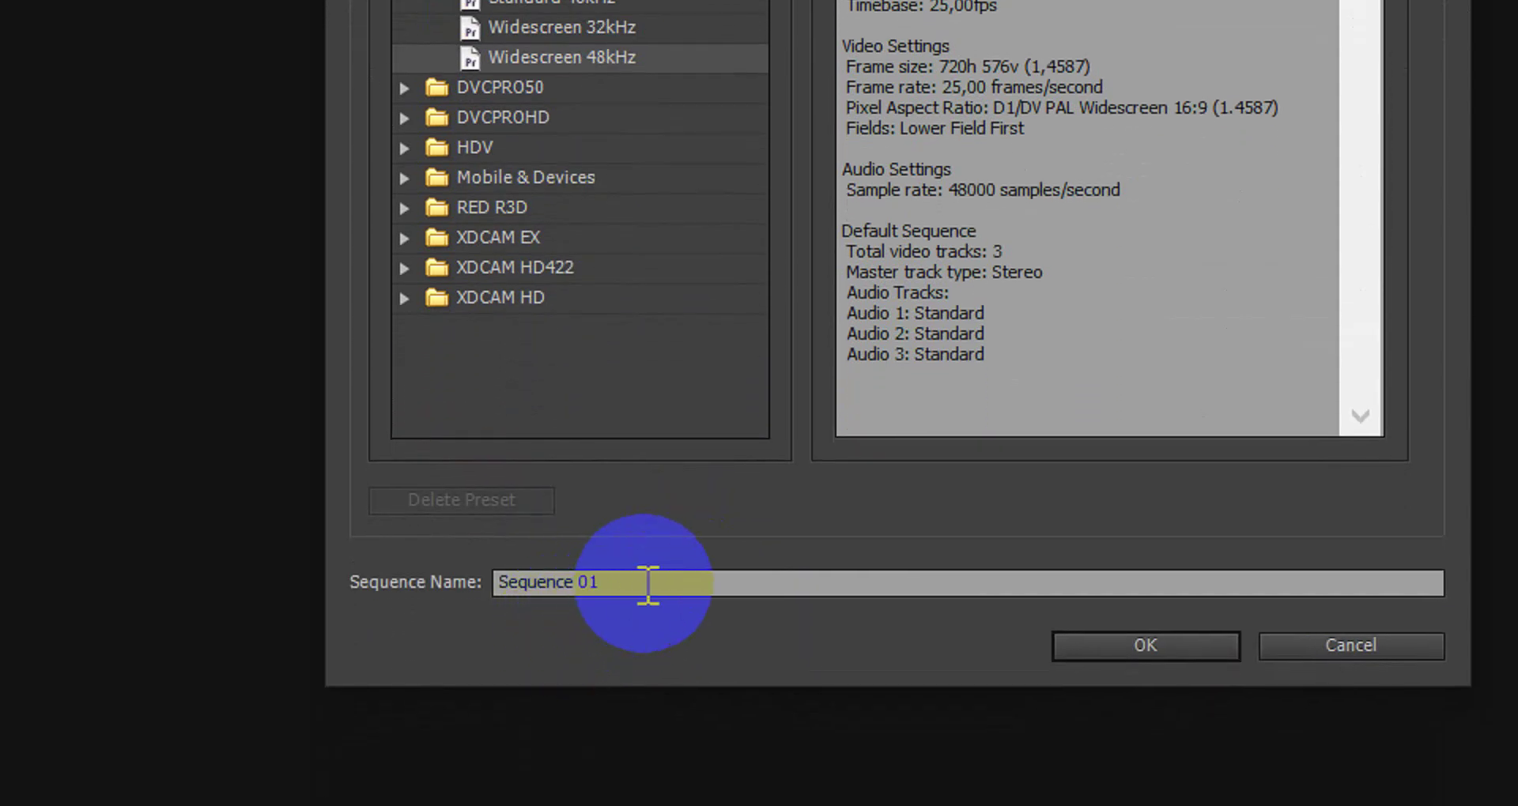
Rename Sequence 01 to 'trim dan transisi' and create the sequence
click(506, 573)
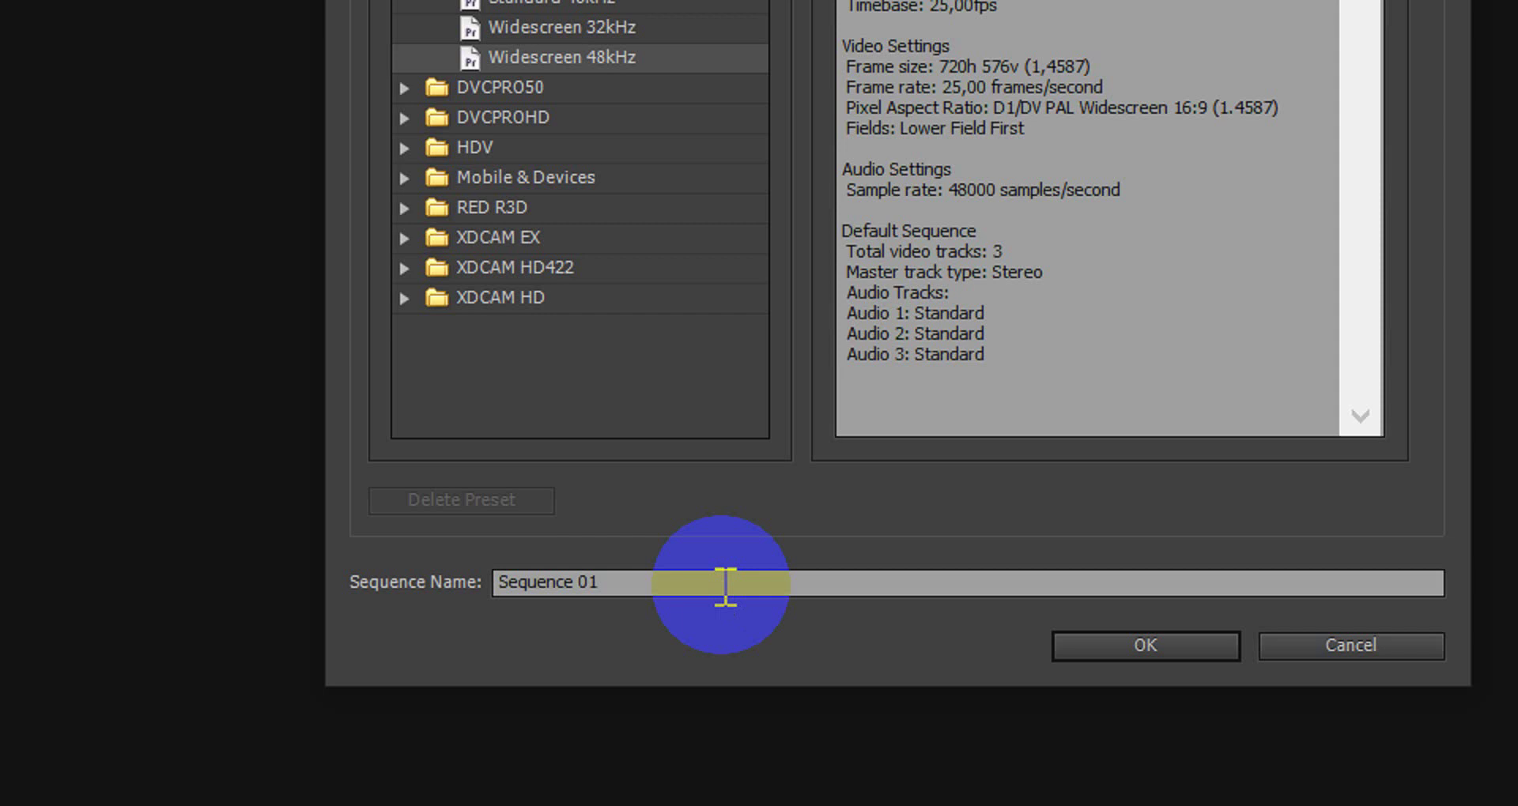
click(725, 585)
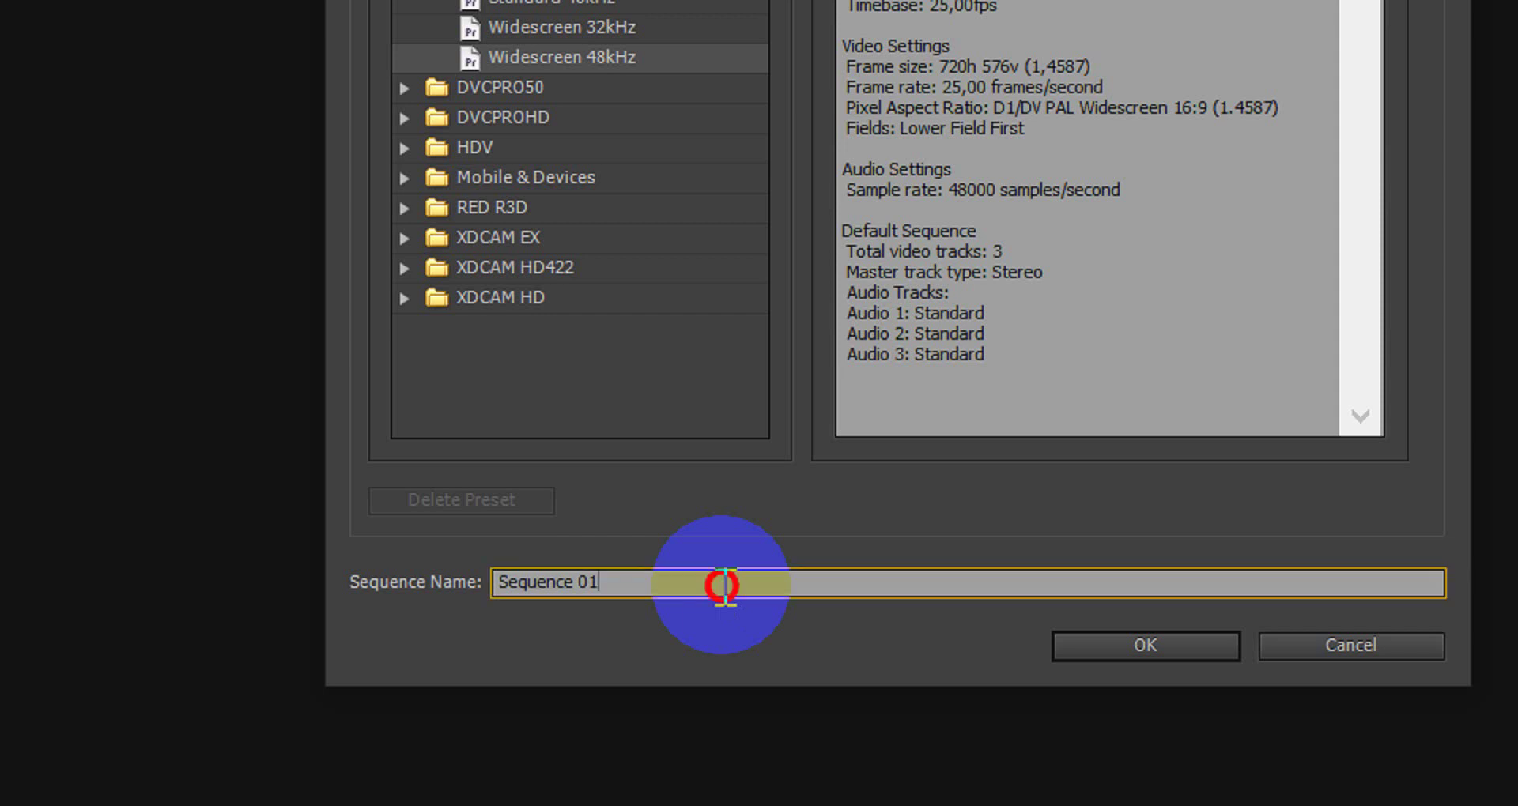
key(BackSpace)
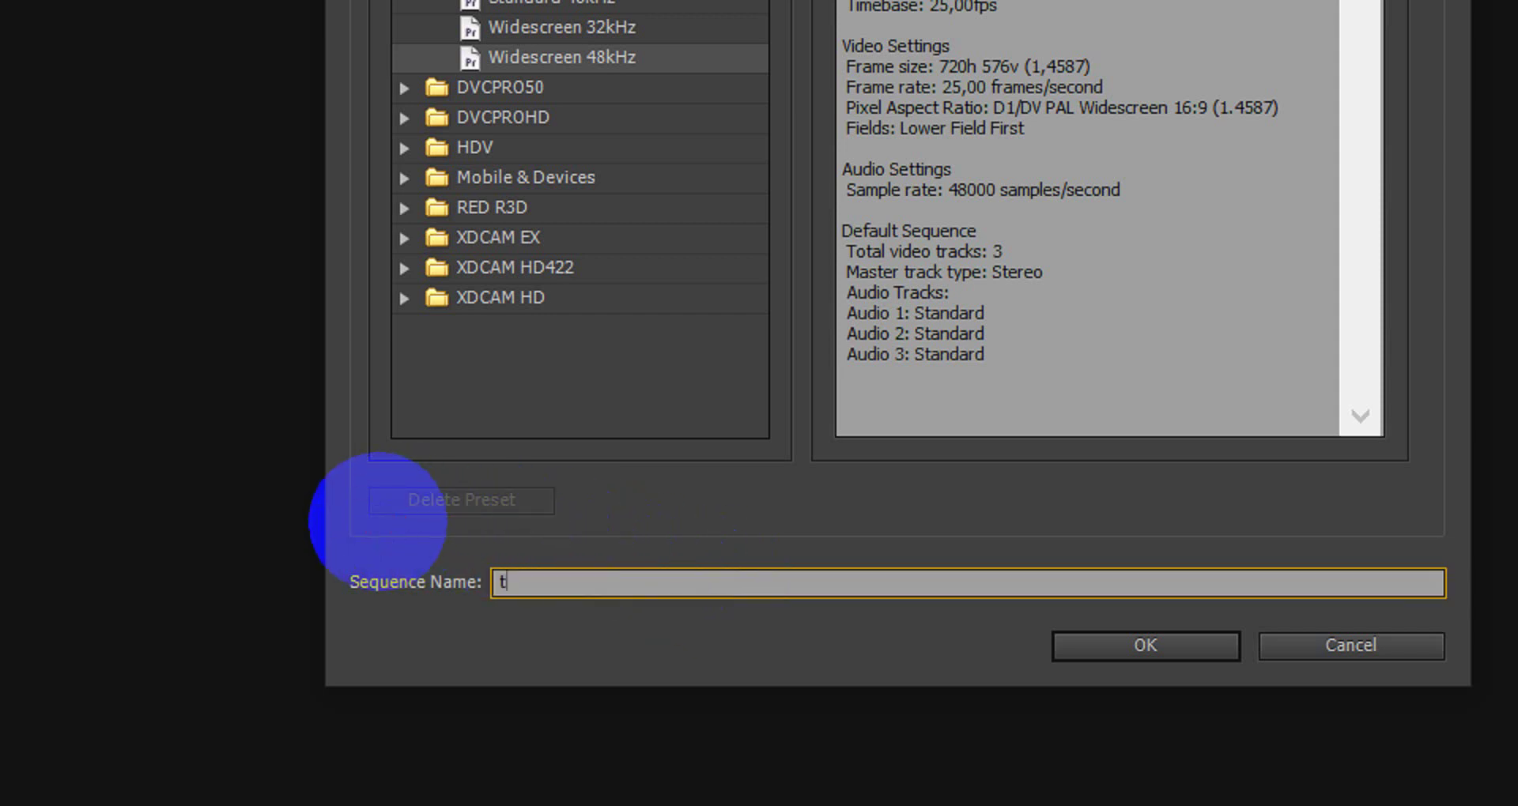
text(trim)
text( dan)
text( t)
text(rans)
text(isi)
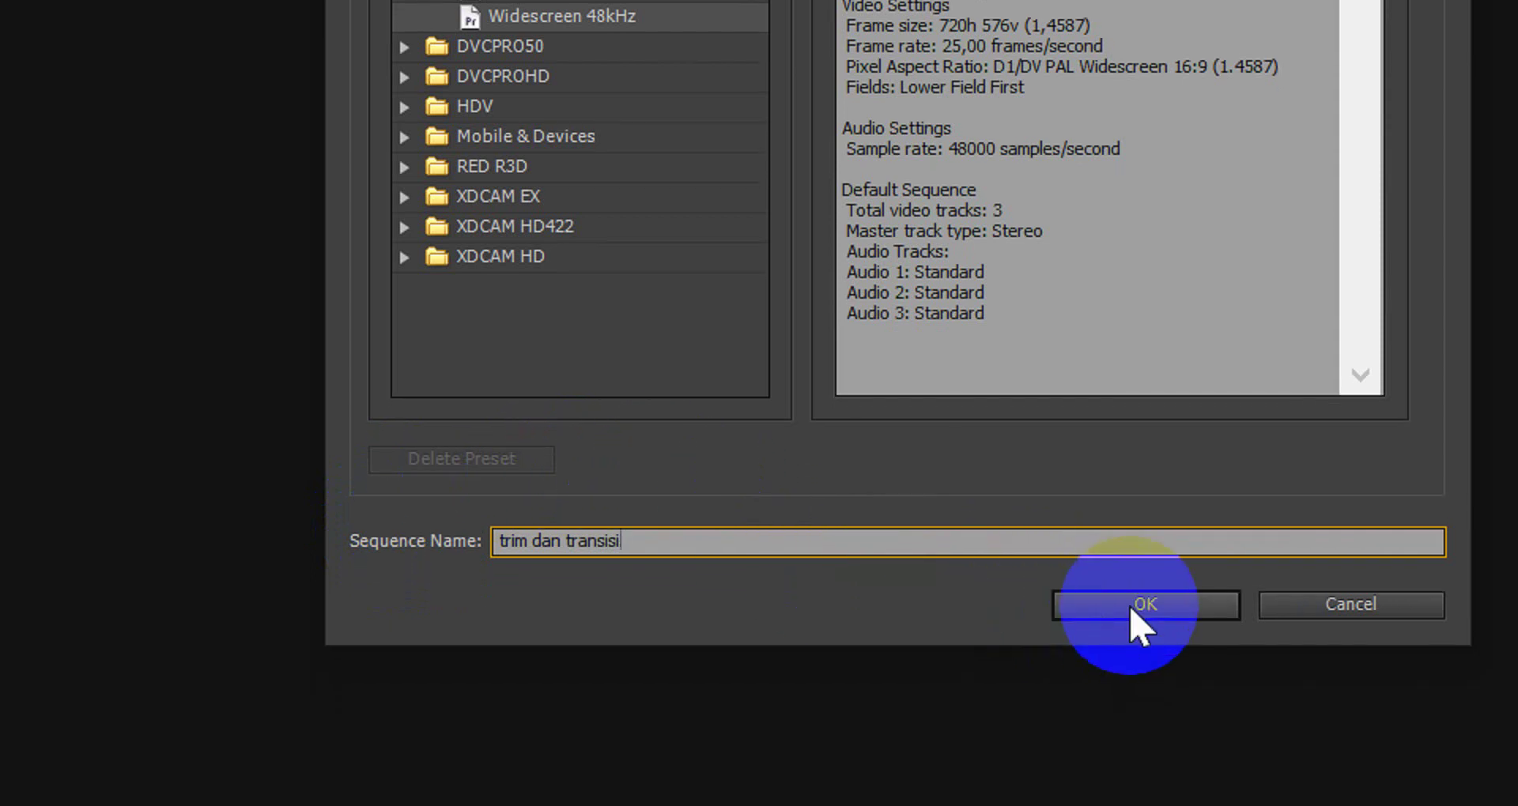
click(1131, 610)
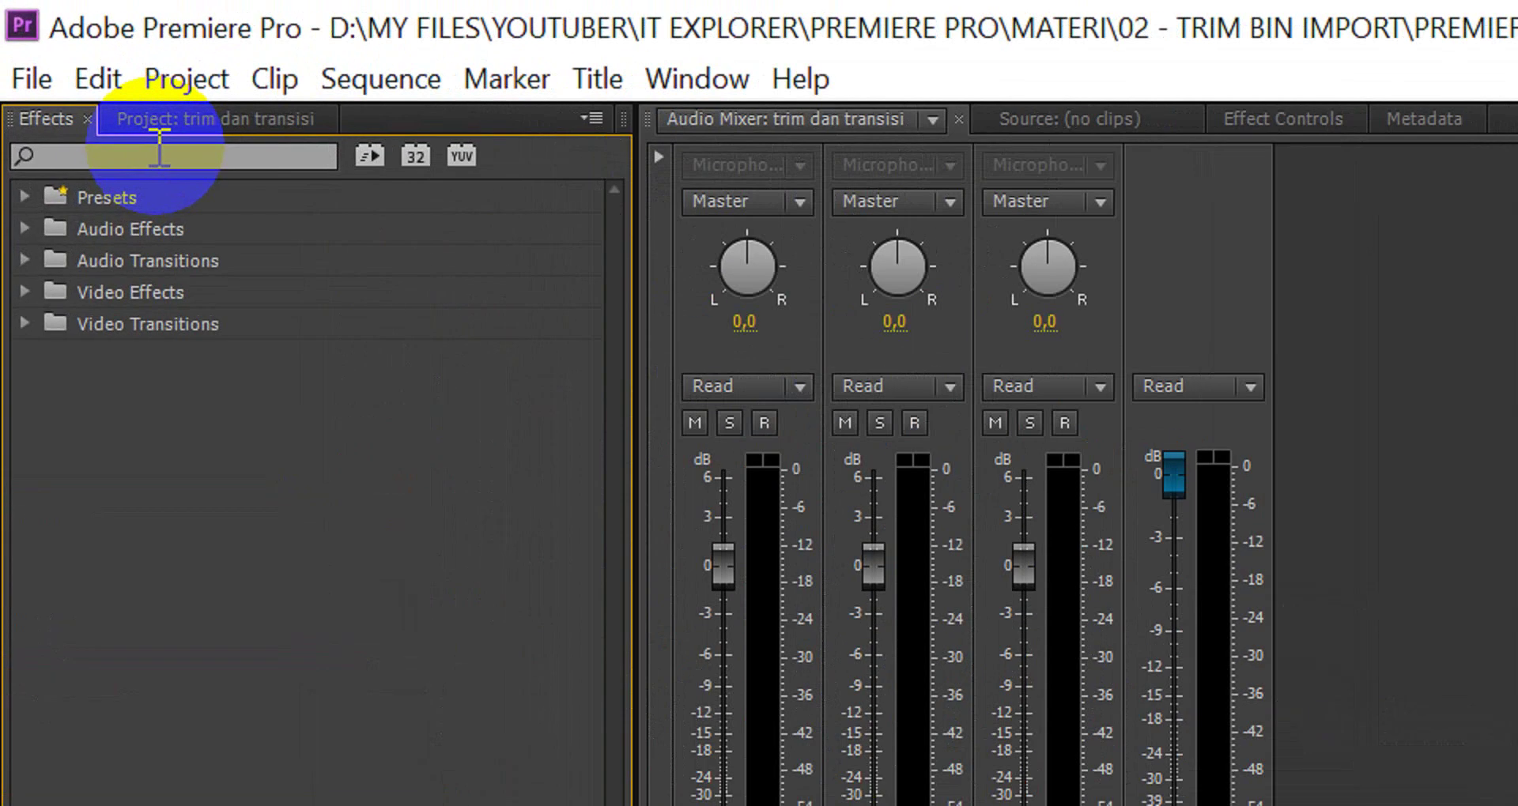
Switch to the Project: trim dan transisi panel to see the sequence listed
click(183, 120)
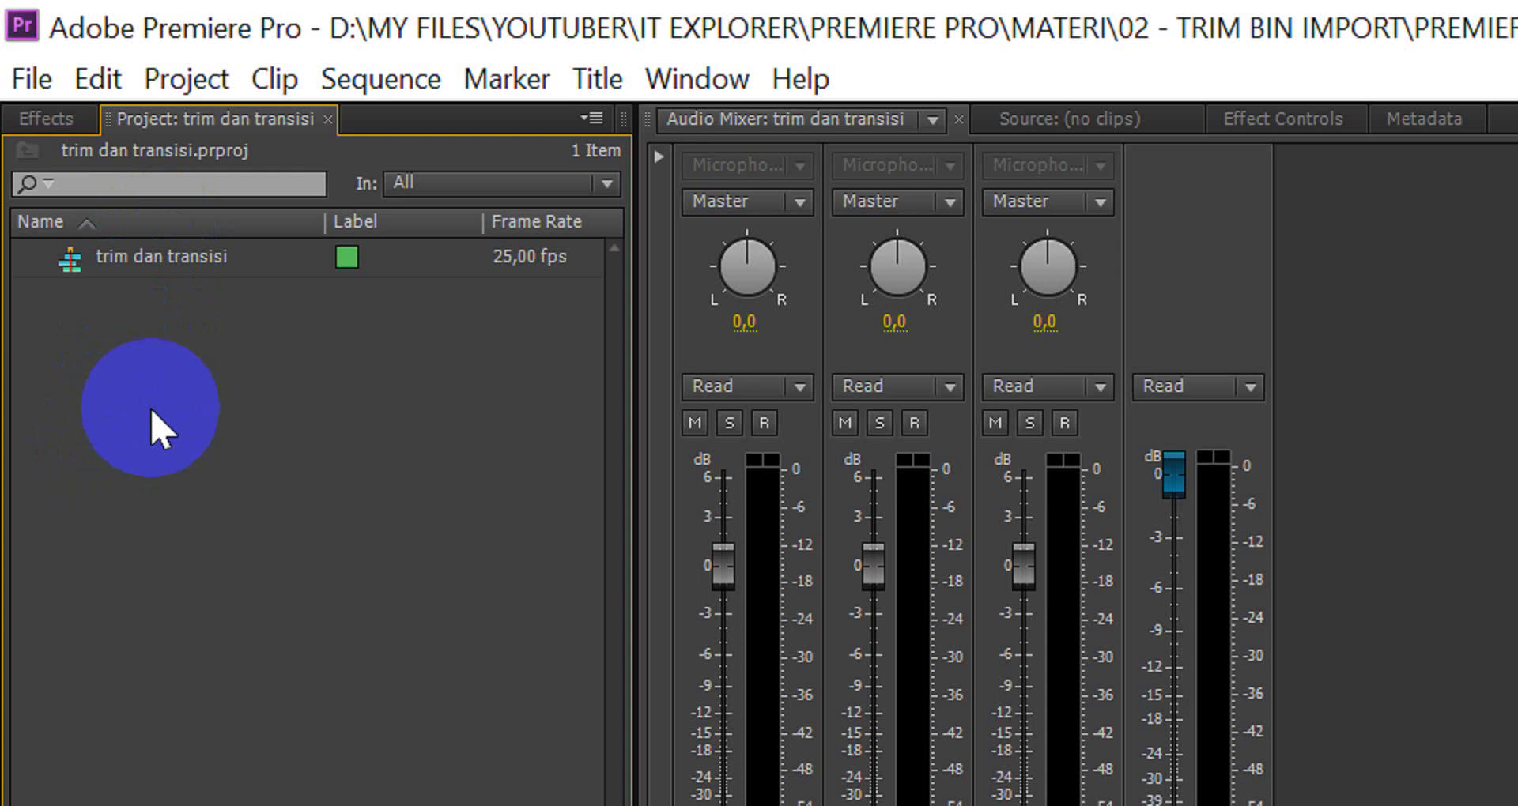
Create a new bin named VIDEO in the Project panel and select it
right_click(152, 411)
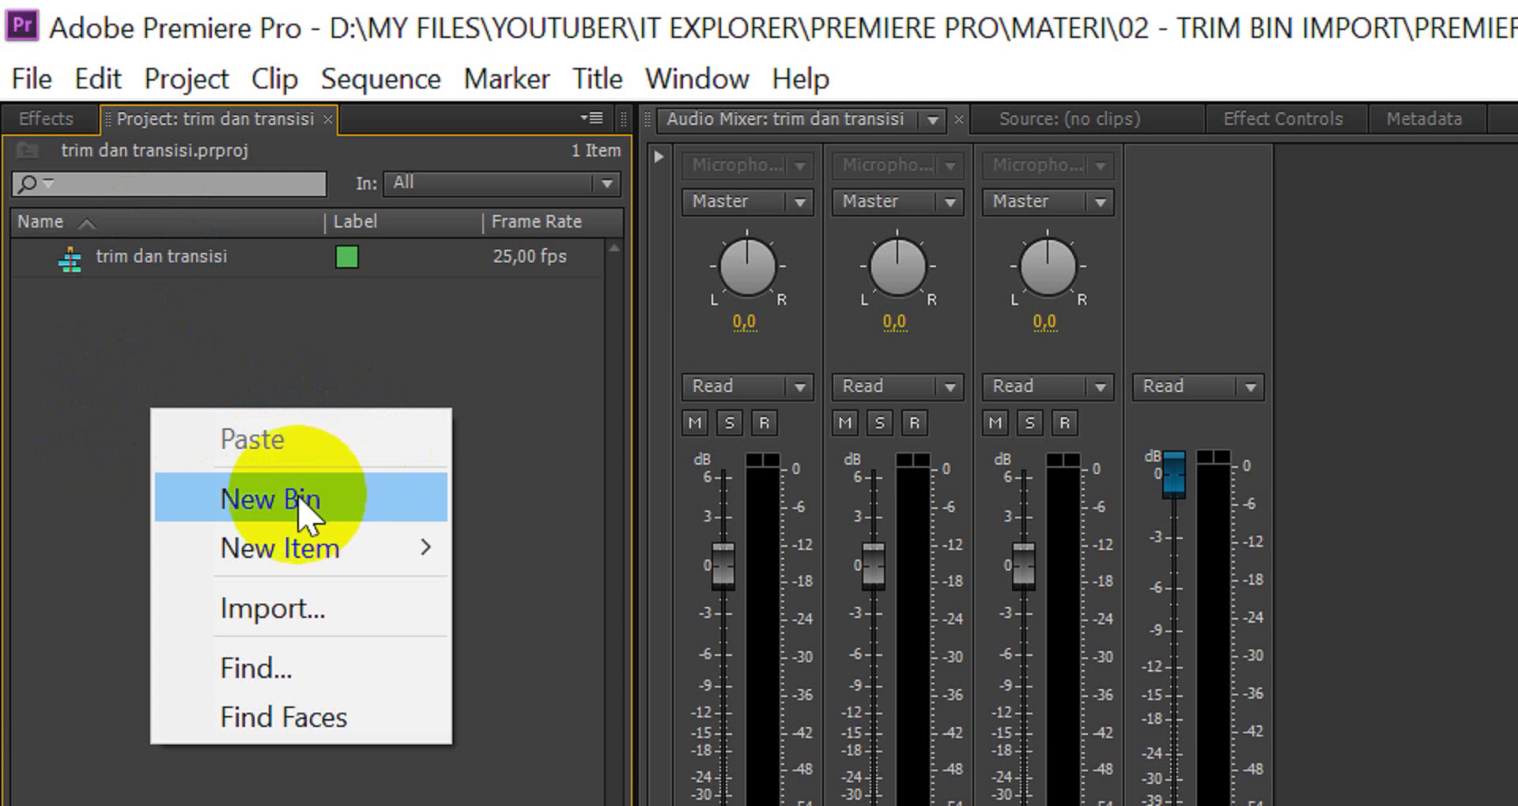
right_click(253, 356)
right_click(223, 361)
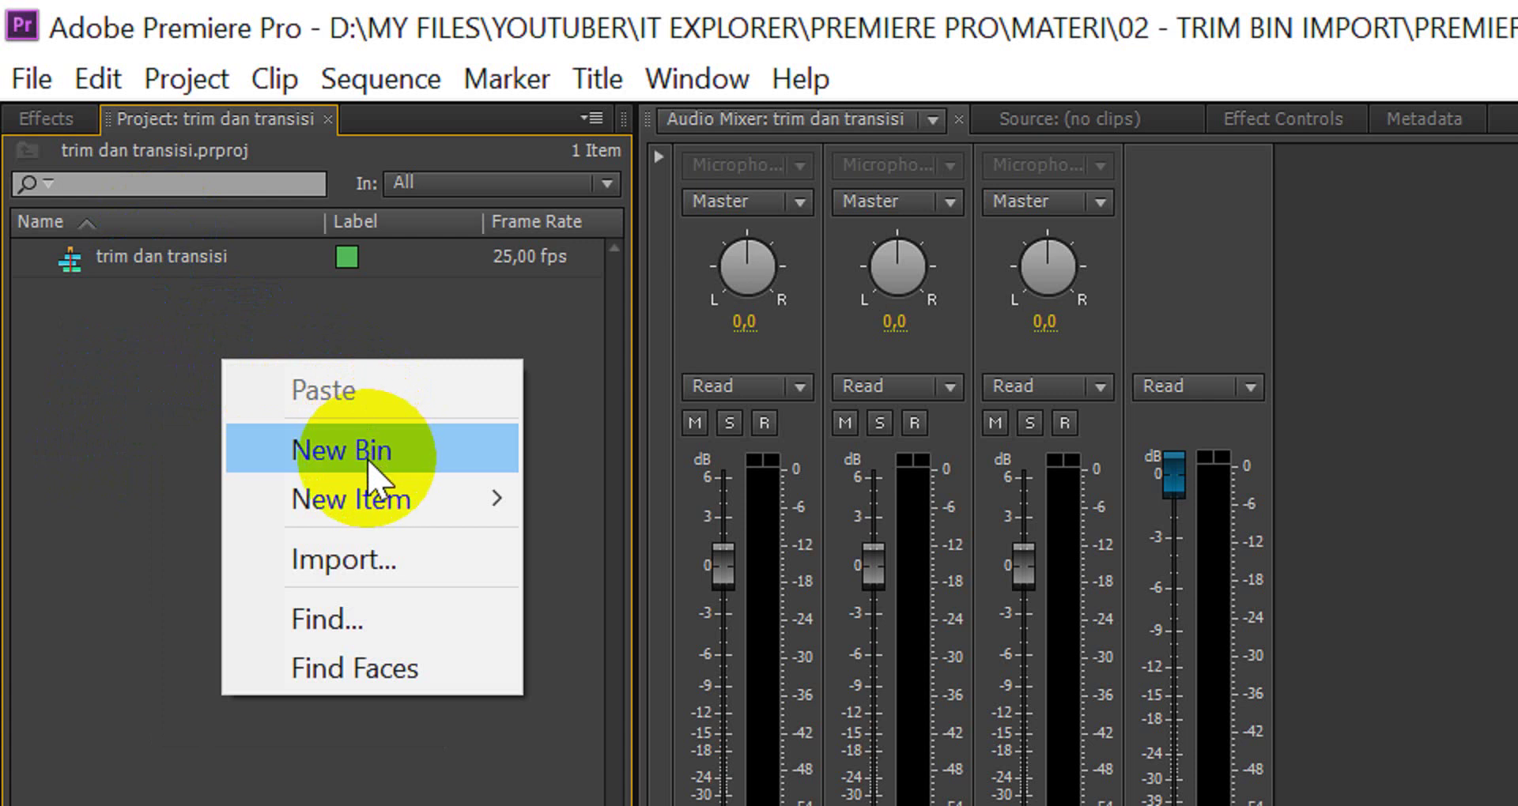
click(390, 452)
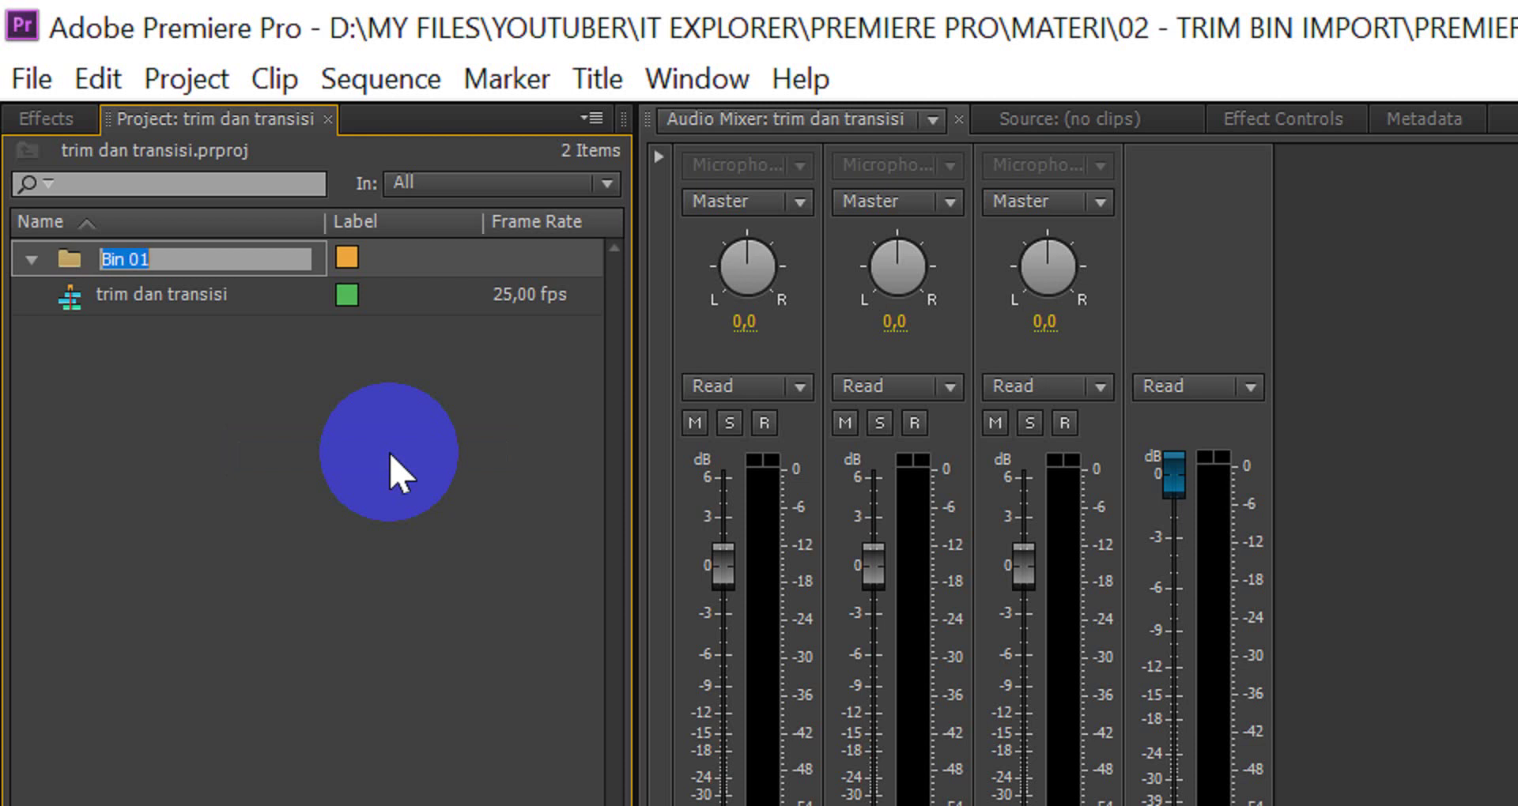
text(V)
text(IDE)
text(O)
key(Tab)
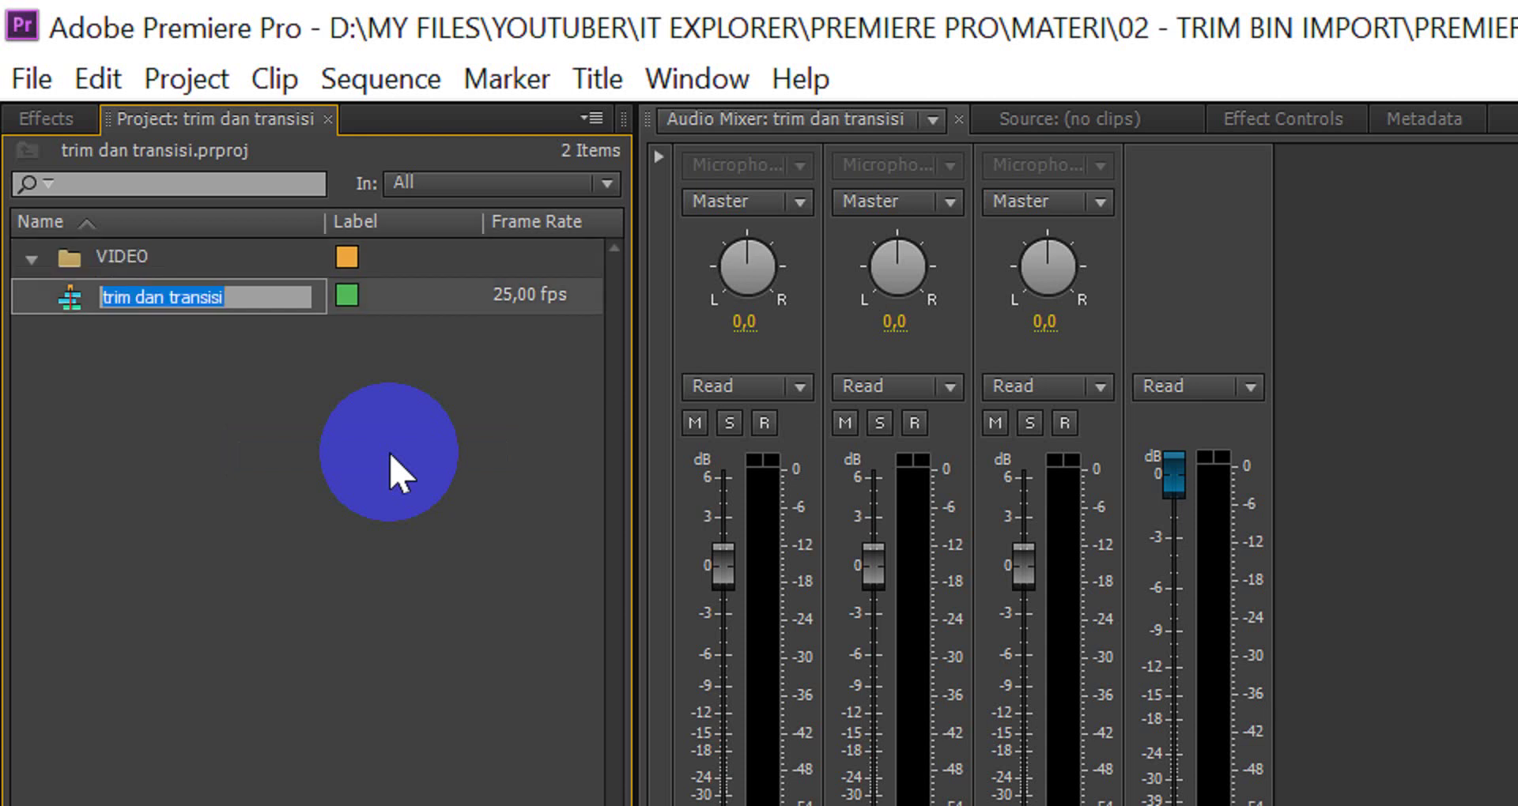
click(70, 266)
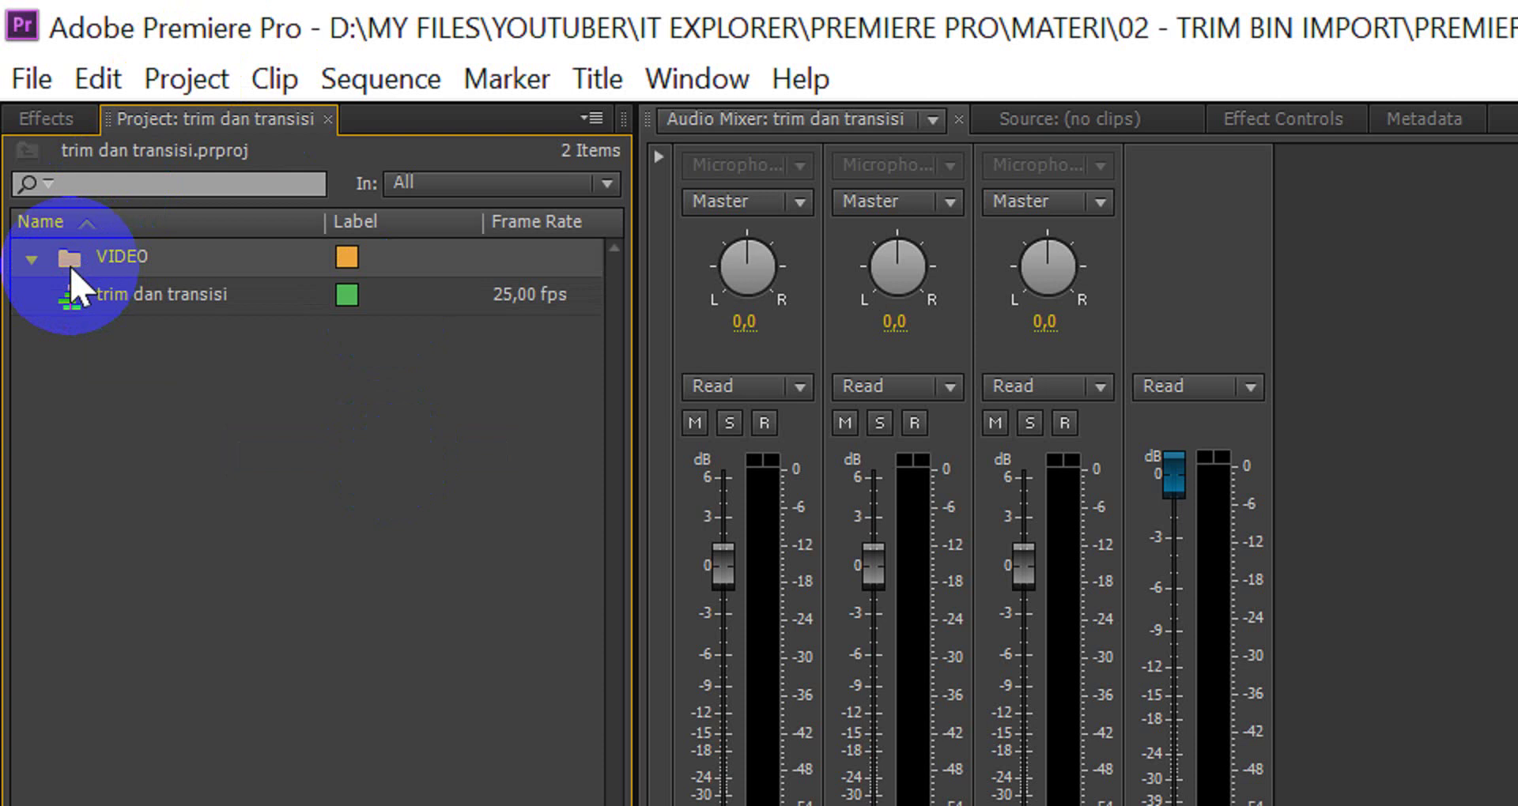
Open the VIDEO bin in its own window and select 01.mp4 through 10.mp4 for import
double_click(70, 266)
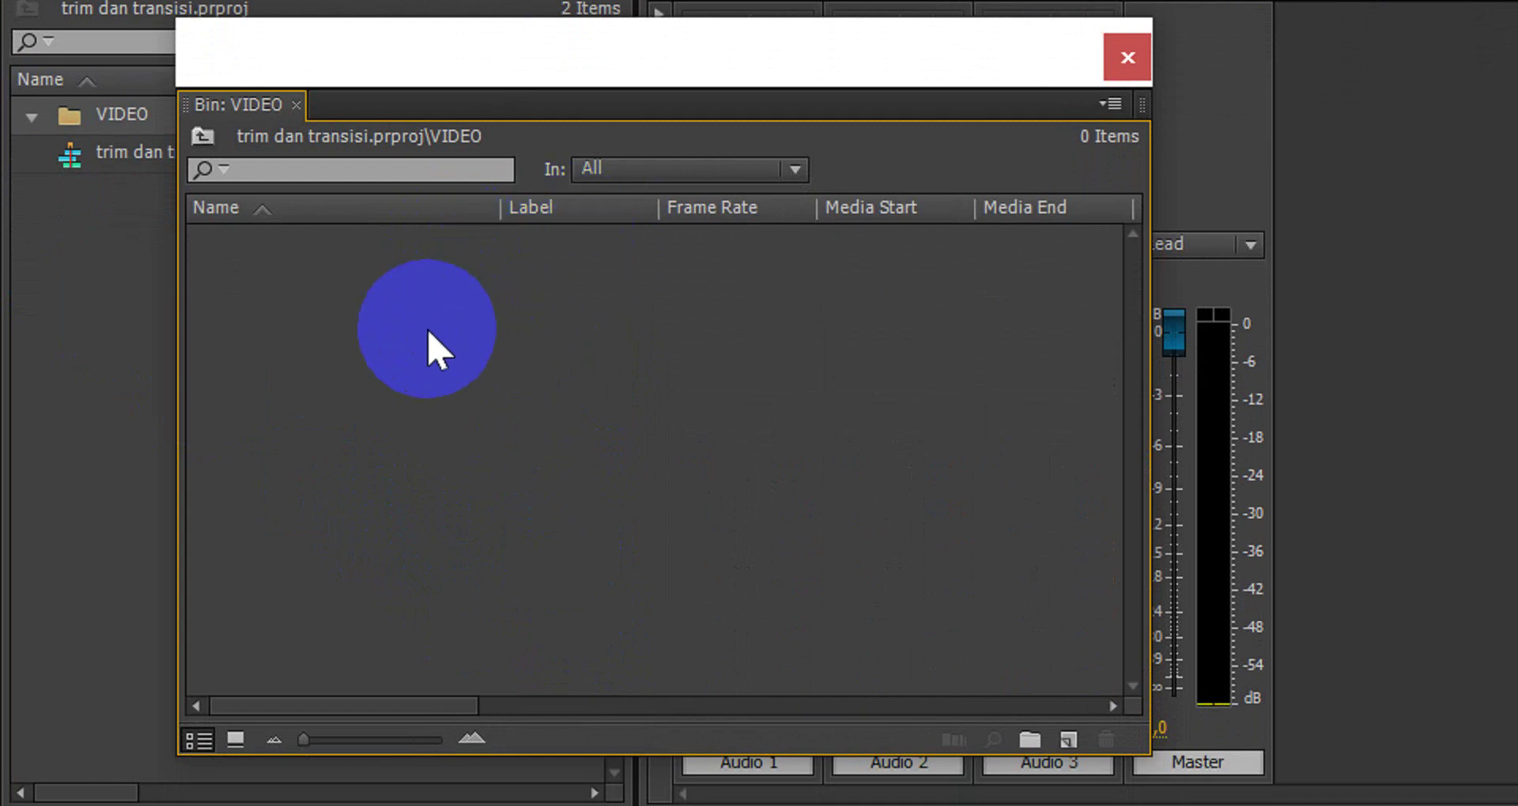
right_click(435, 341)
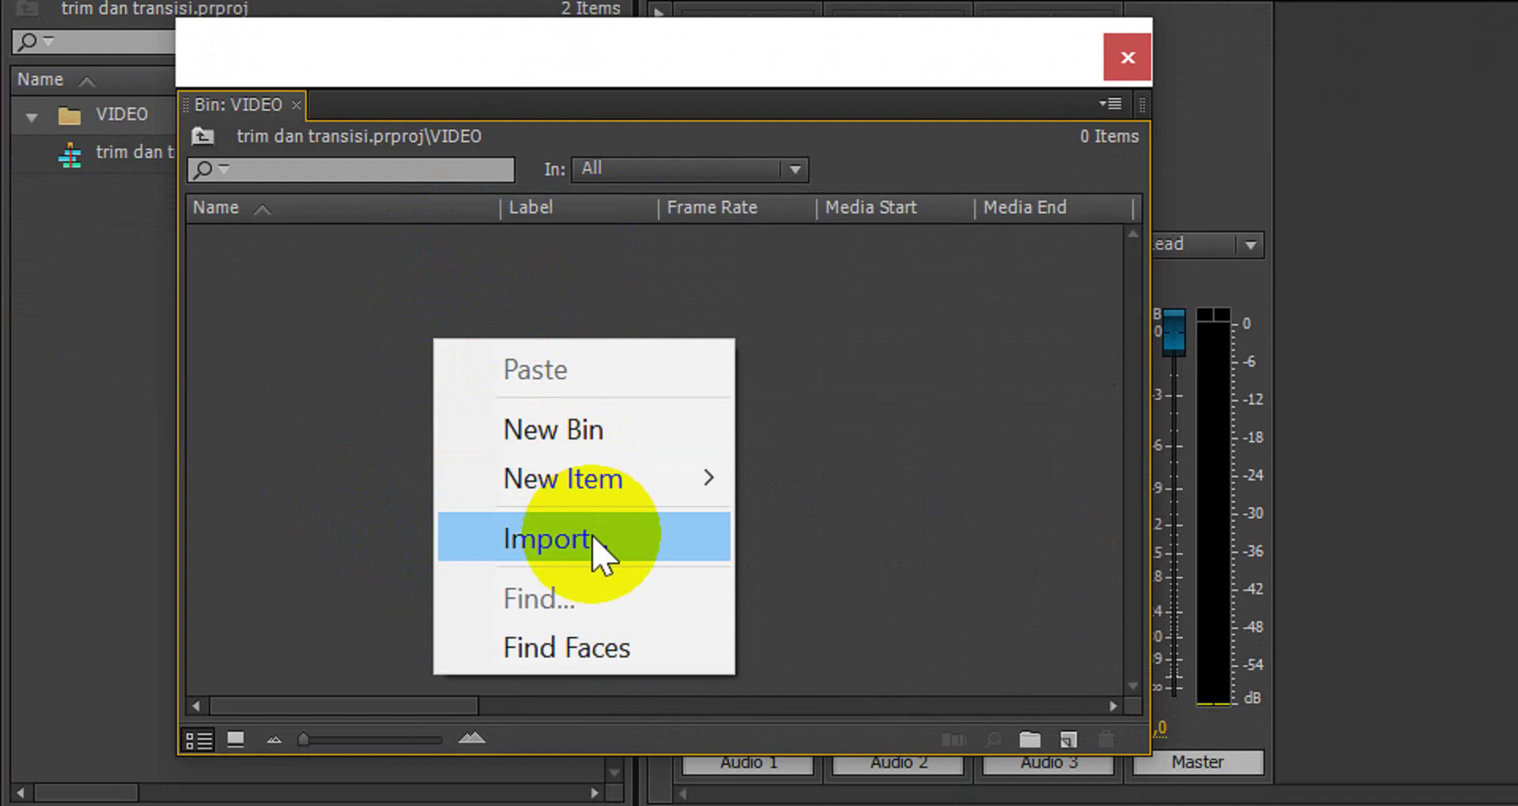
click(591, 536)
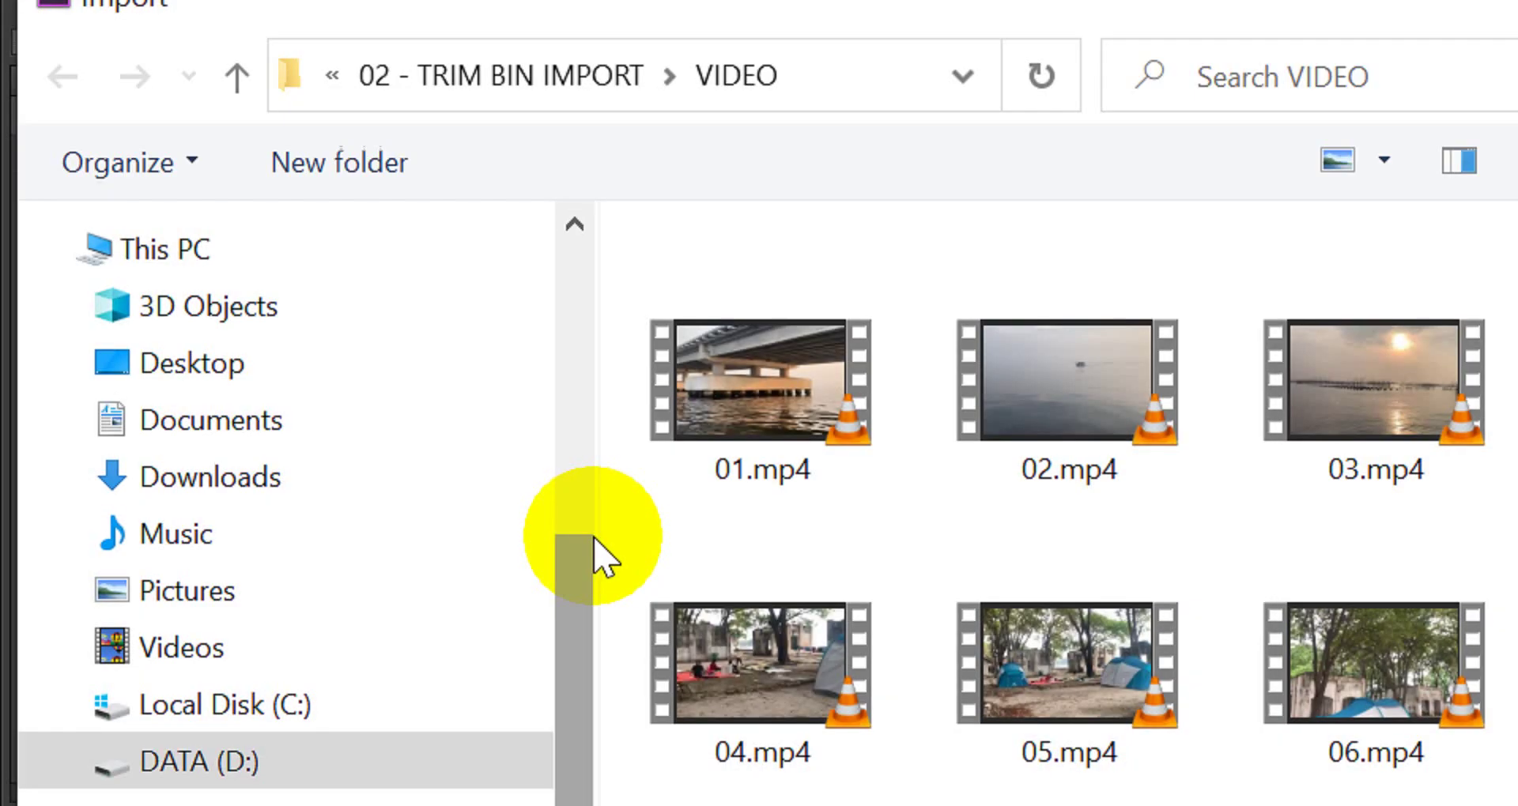
click(781, 391)
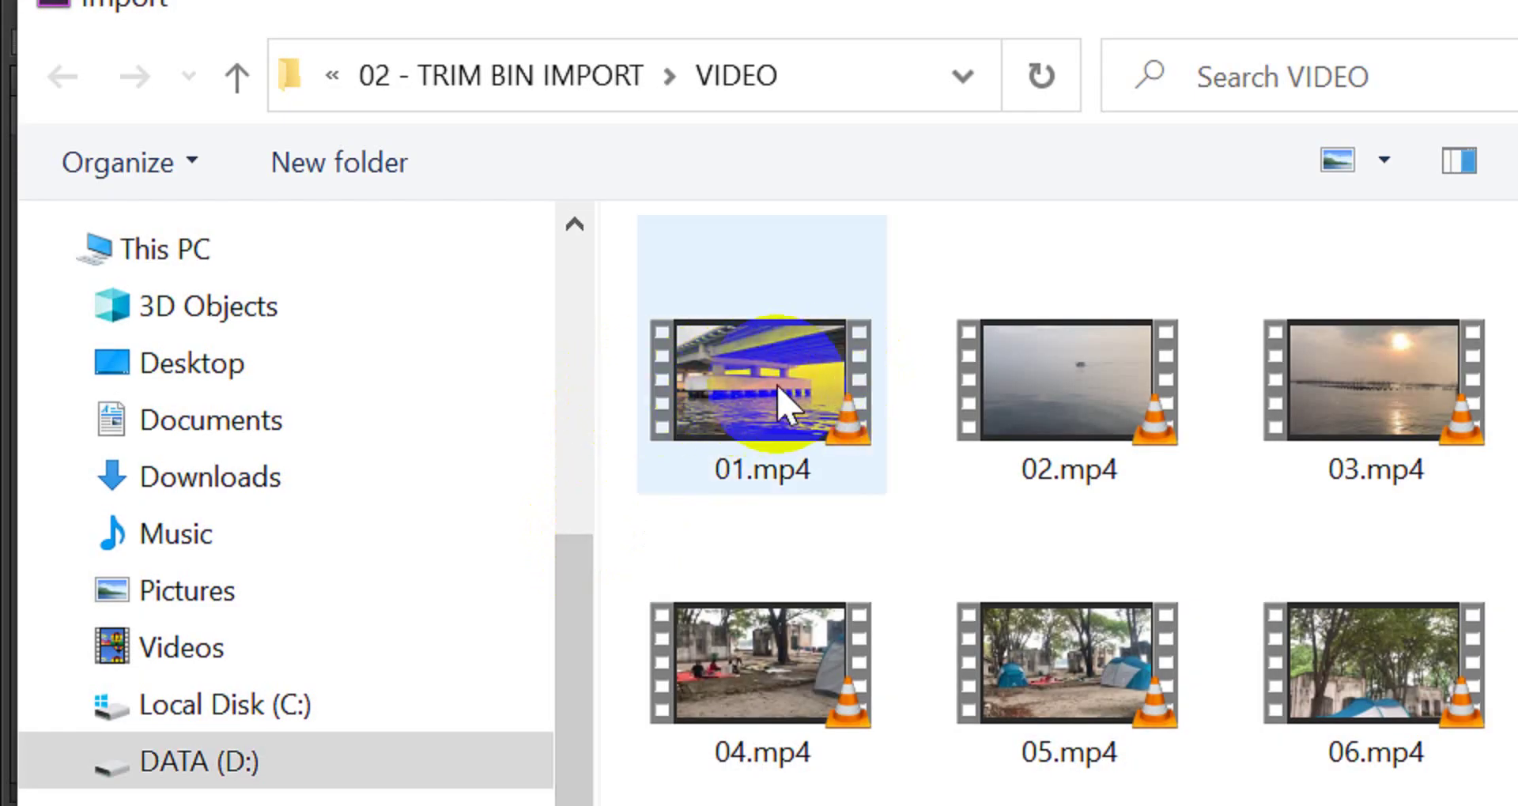
click(779, 392)
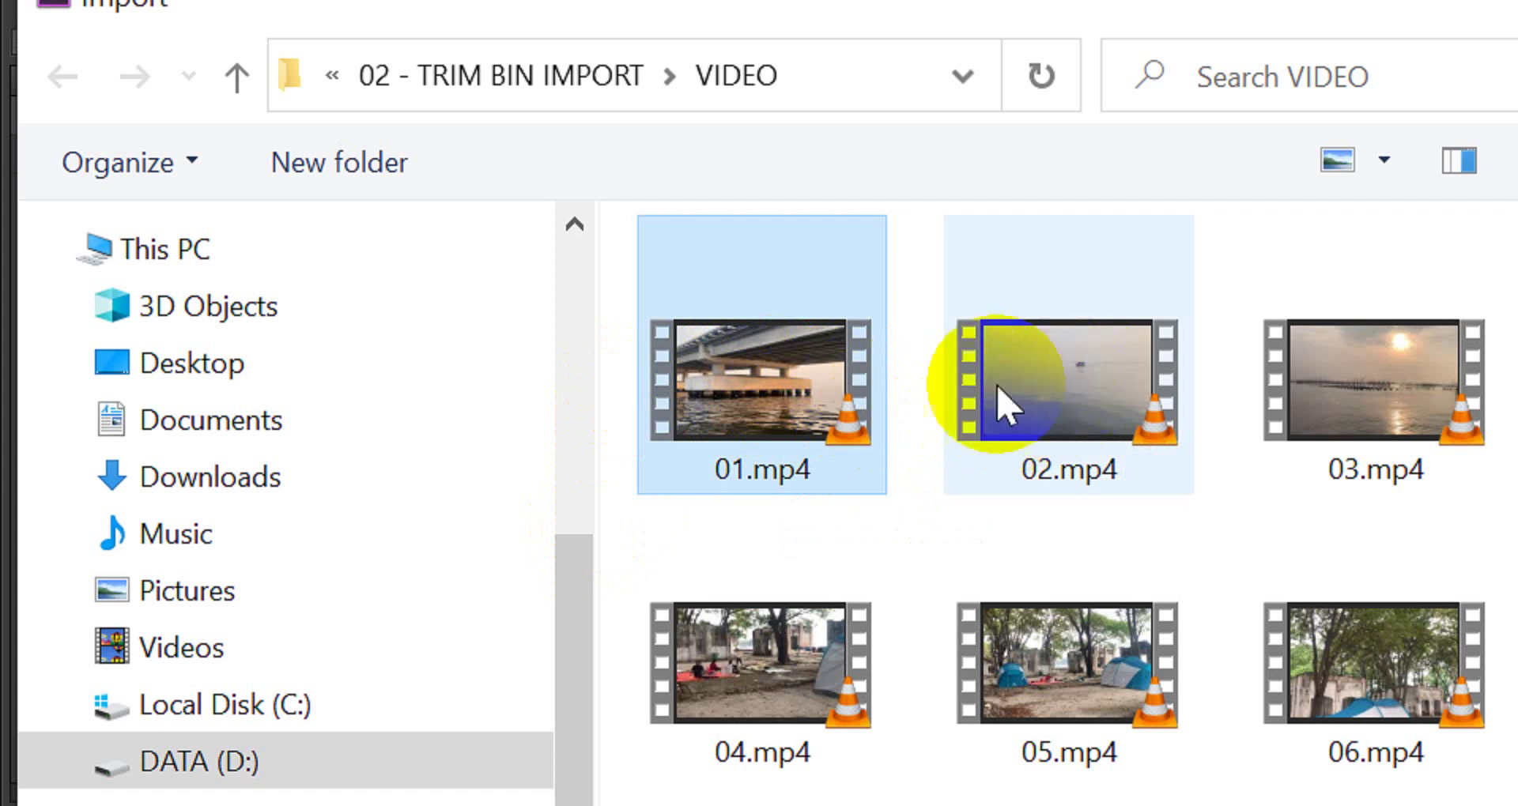
scroll(923, 425, down, 4)
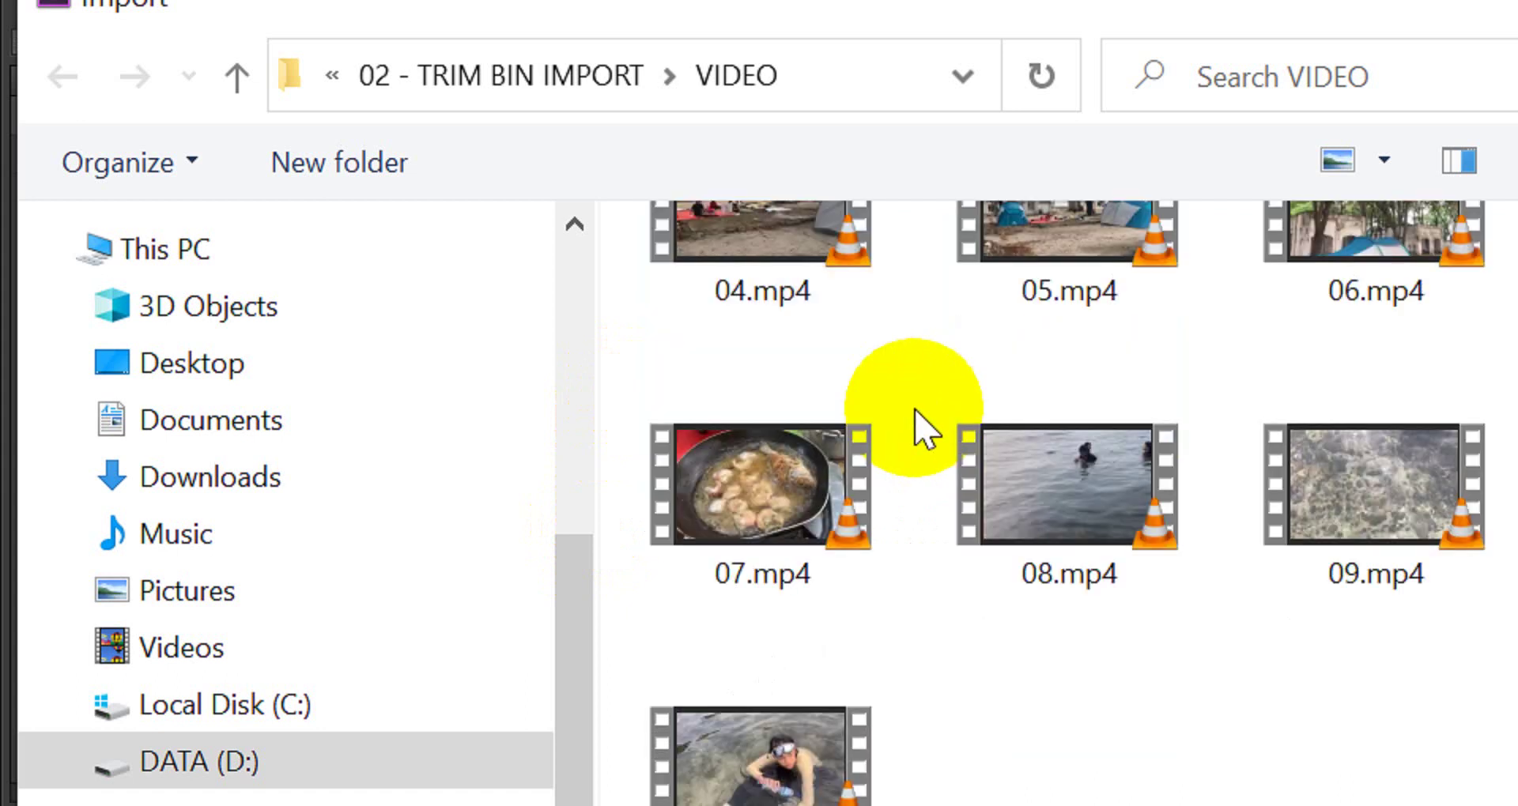
scroll(925, 427, up, 4)
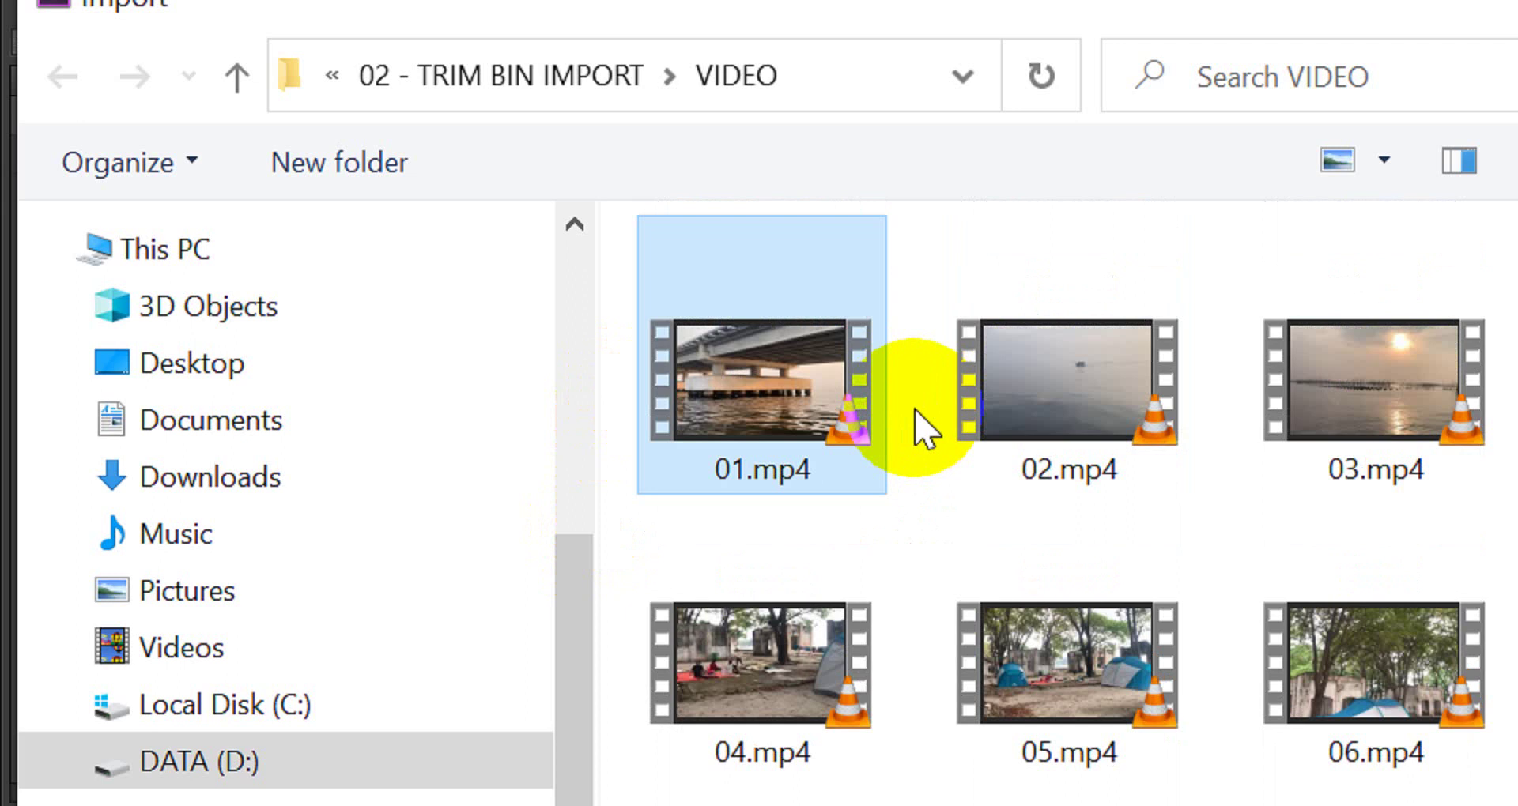
scroll(926, 427, down, 3)
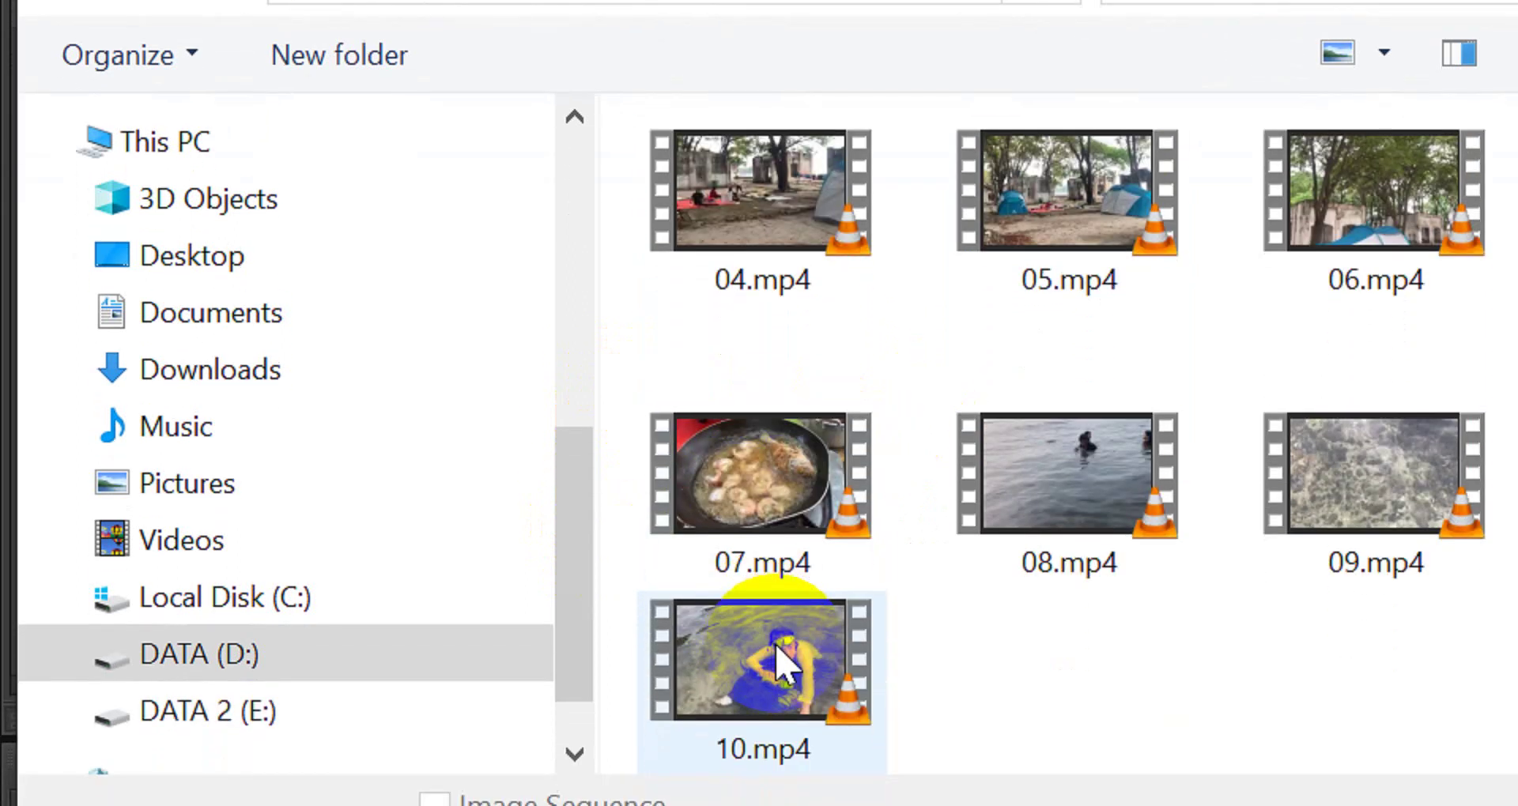
shift+click(781, 624)
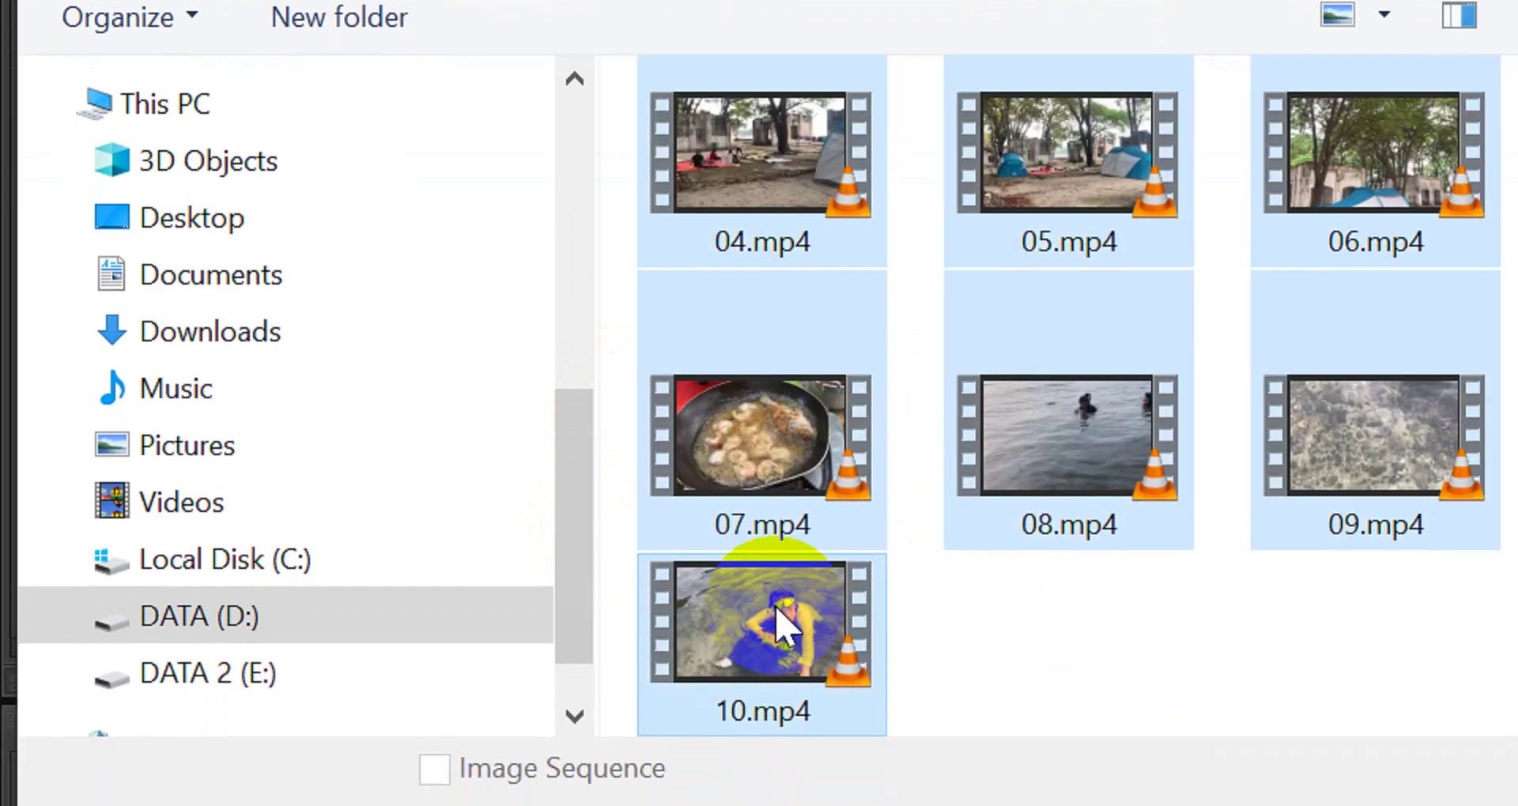
scroll(926, 368, up, 3)
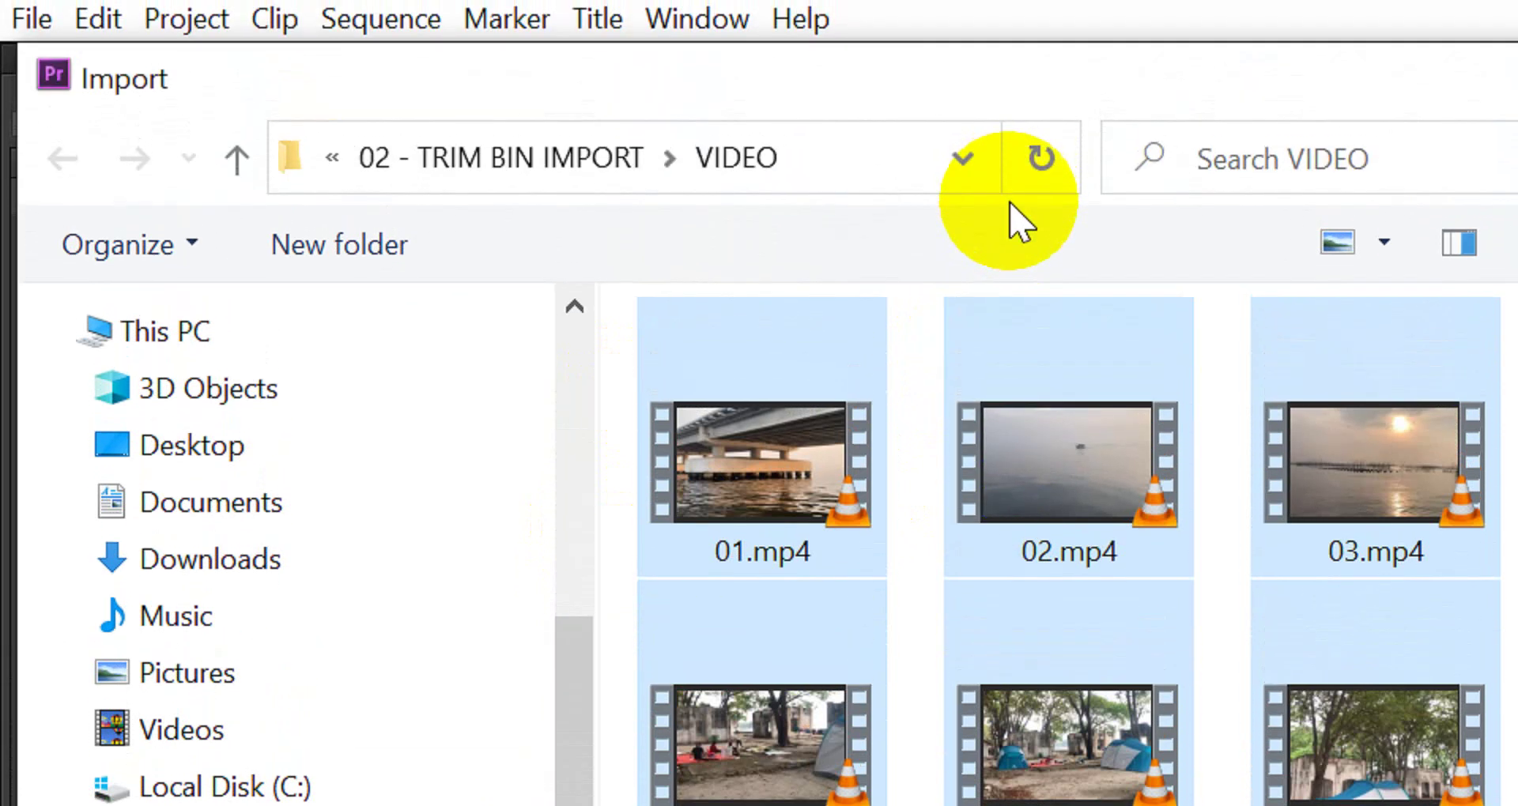
Redo the selection of 01.mp4 through 10.mp4 and import all ten clips
click(782, 444)
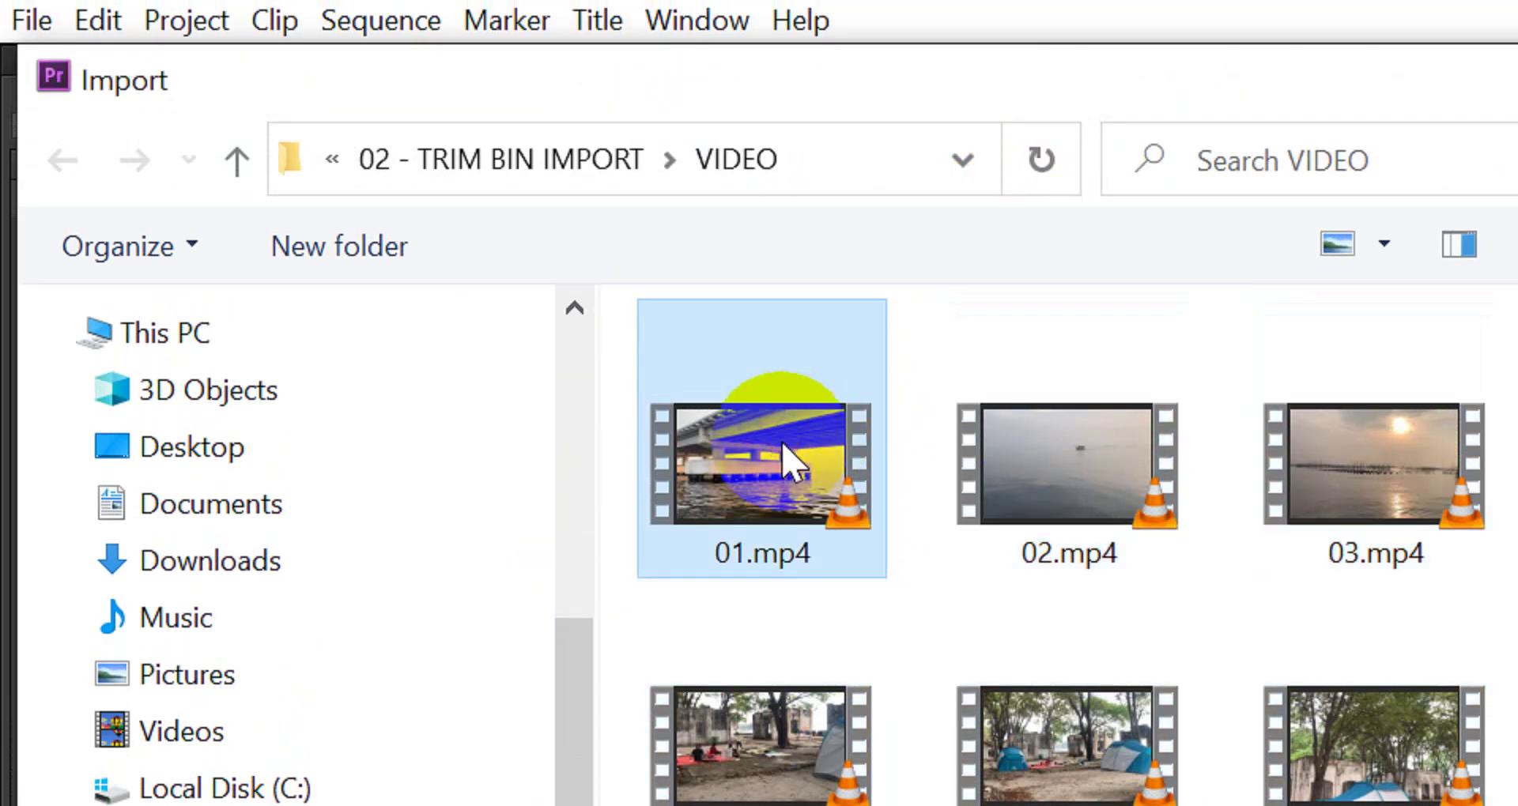
click(1060, 458)
click(1347, 497)
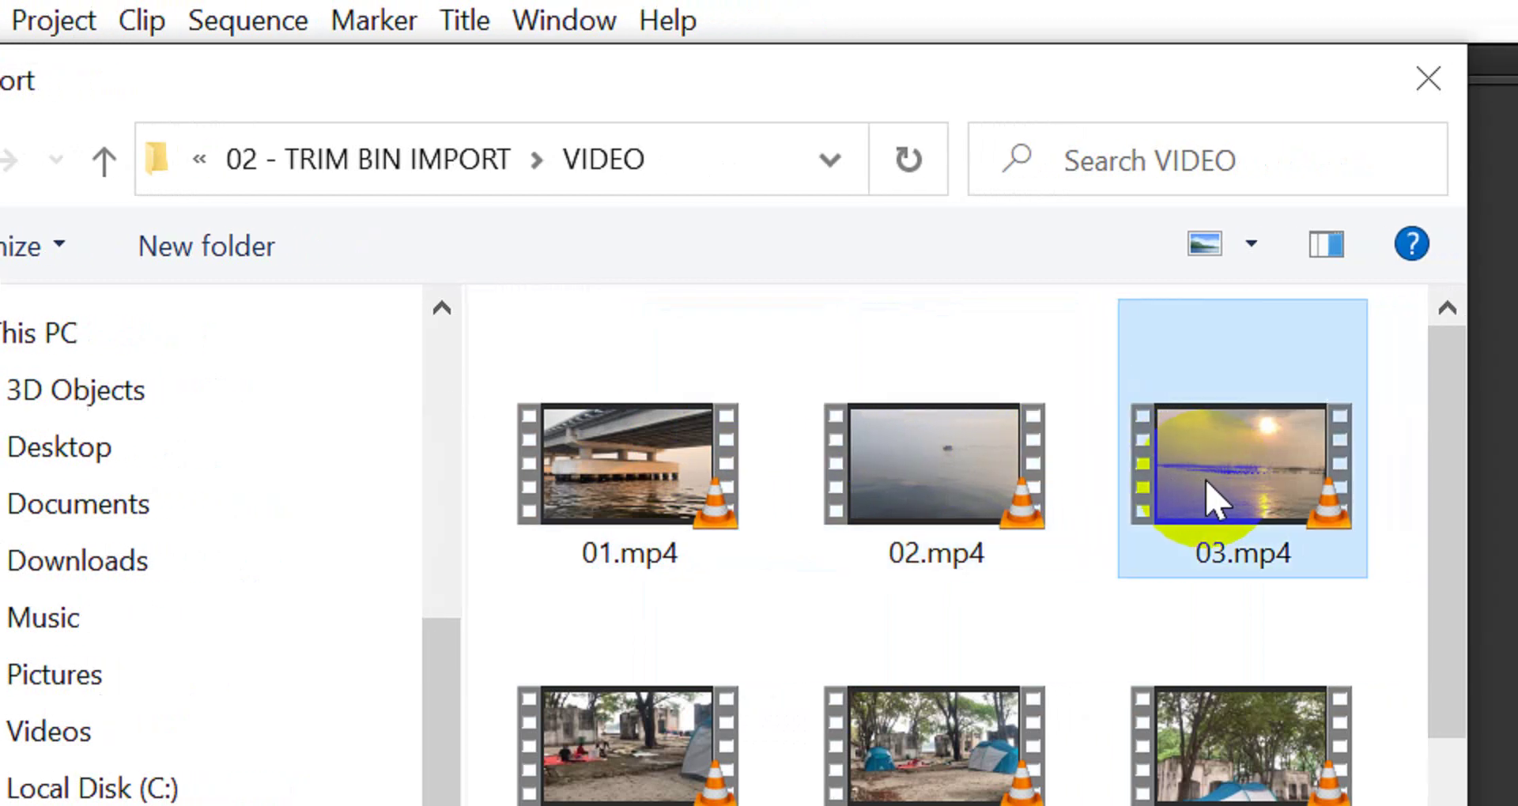
click(696, 510)
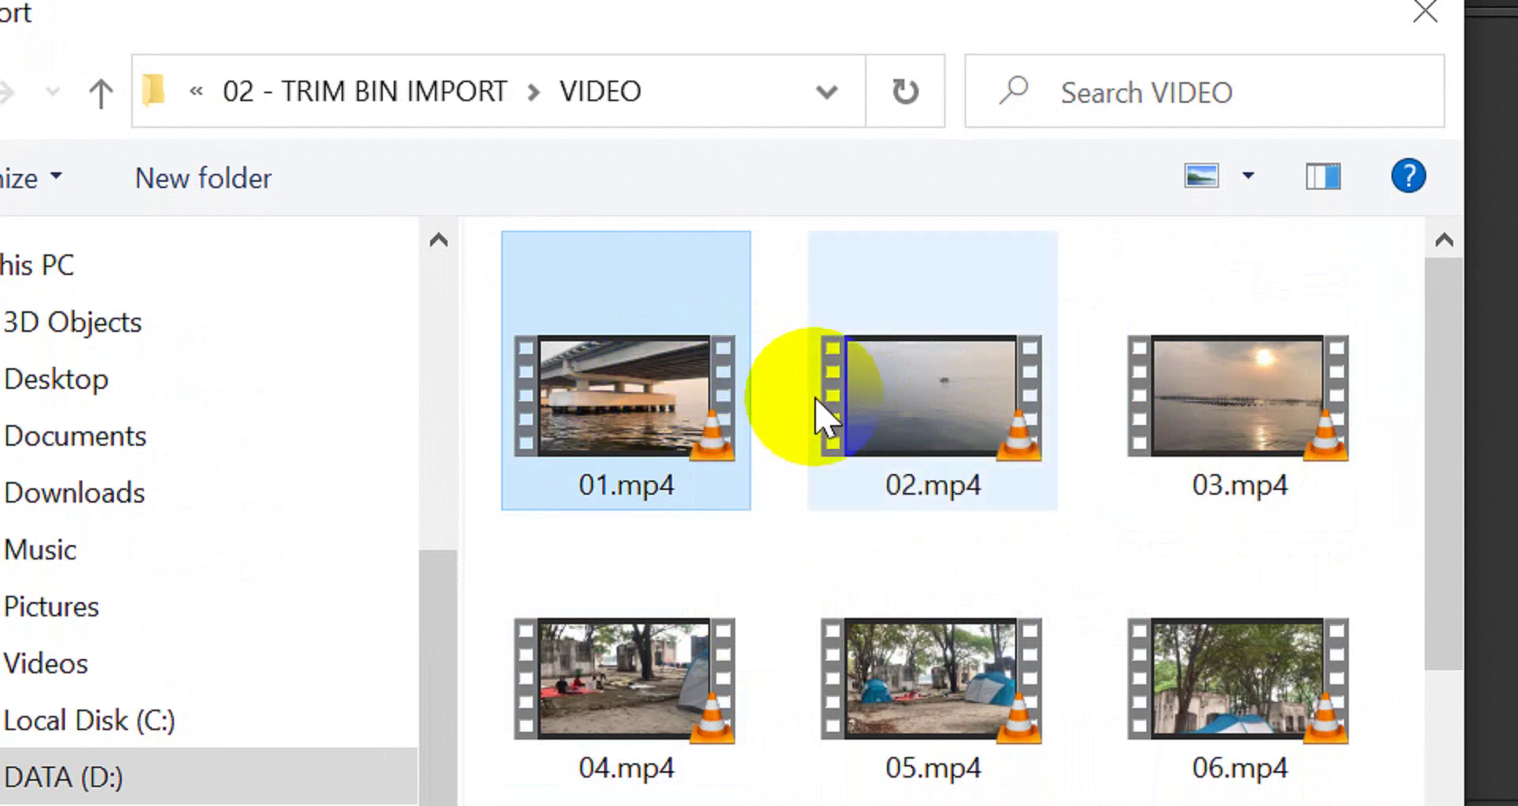
scroll(933, 588, down, 2)
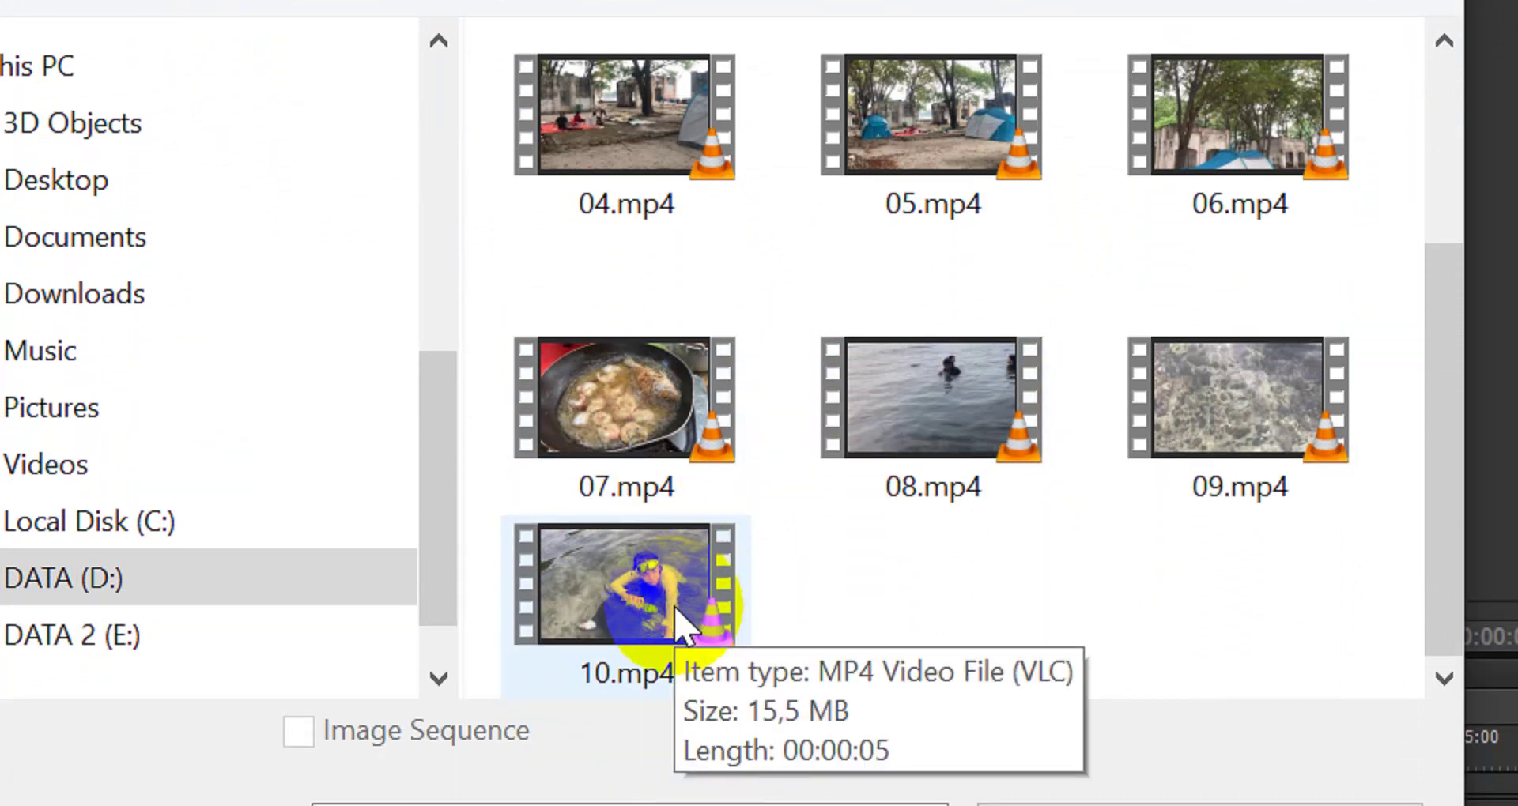
shift+click(675, 625)
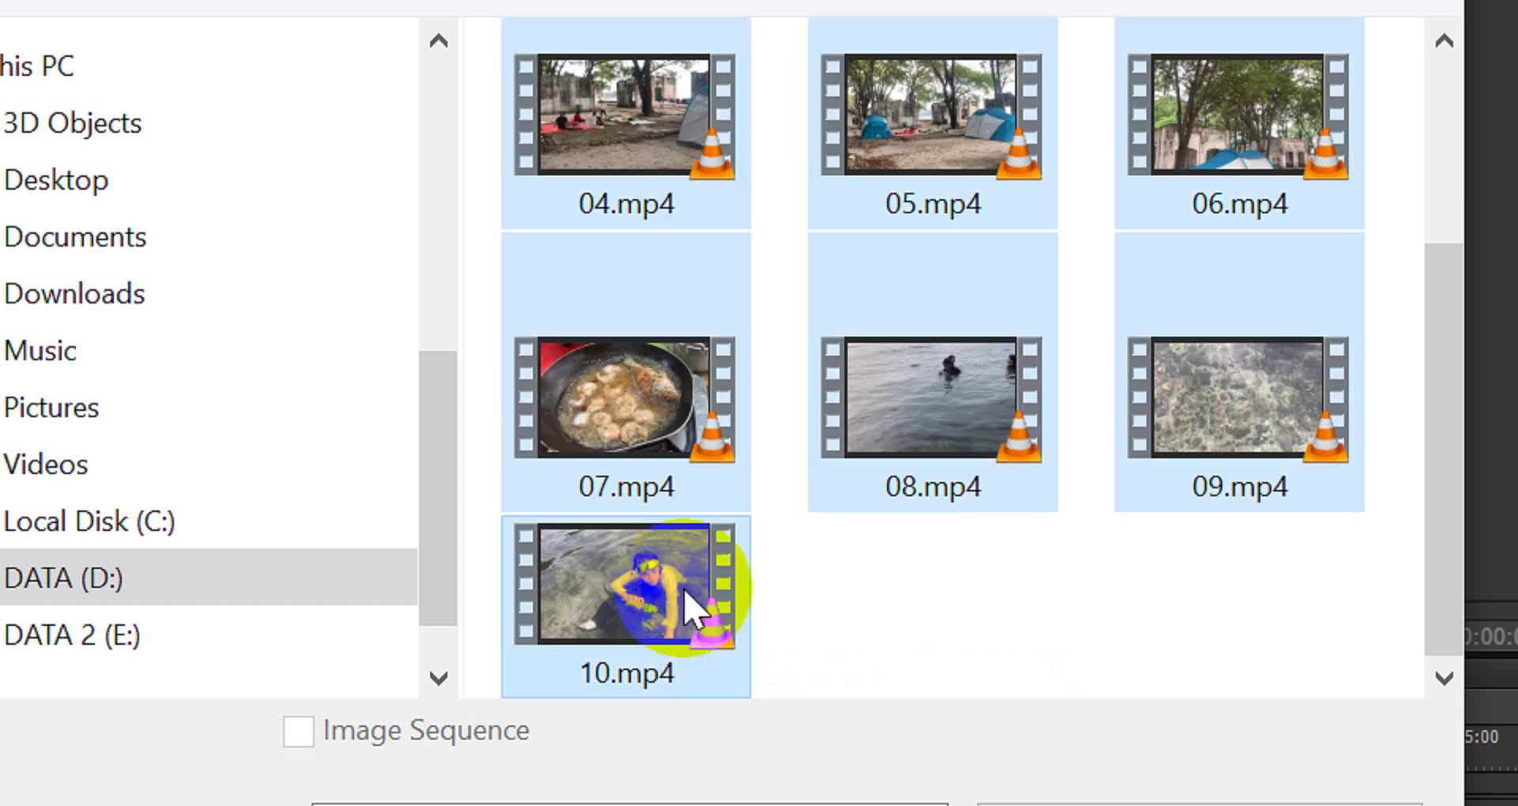
scroll(1027, 229, up, 1)
scroll(992, 222, up, 3)
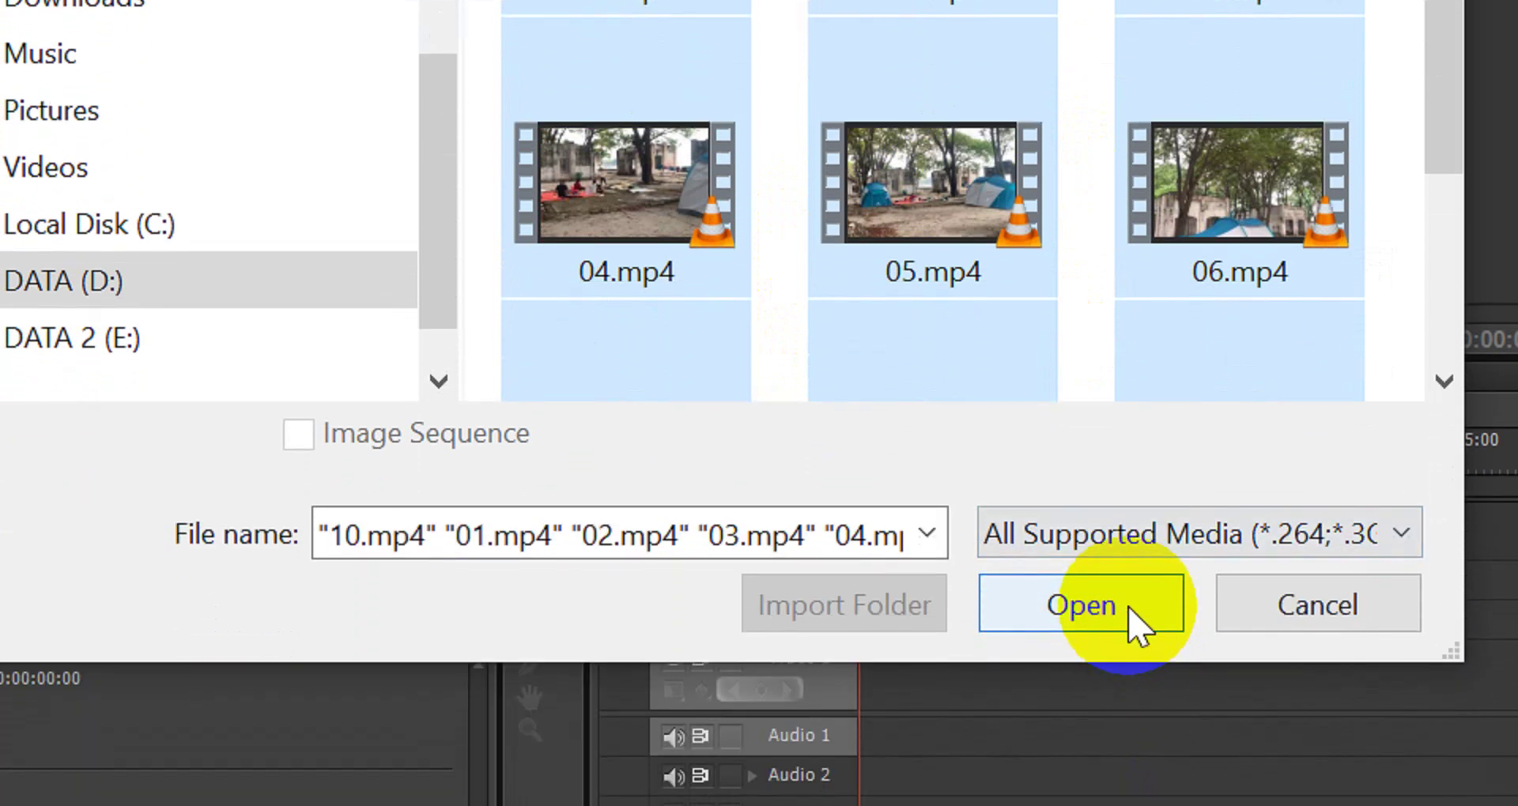
click(1129, 623)
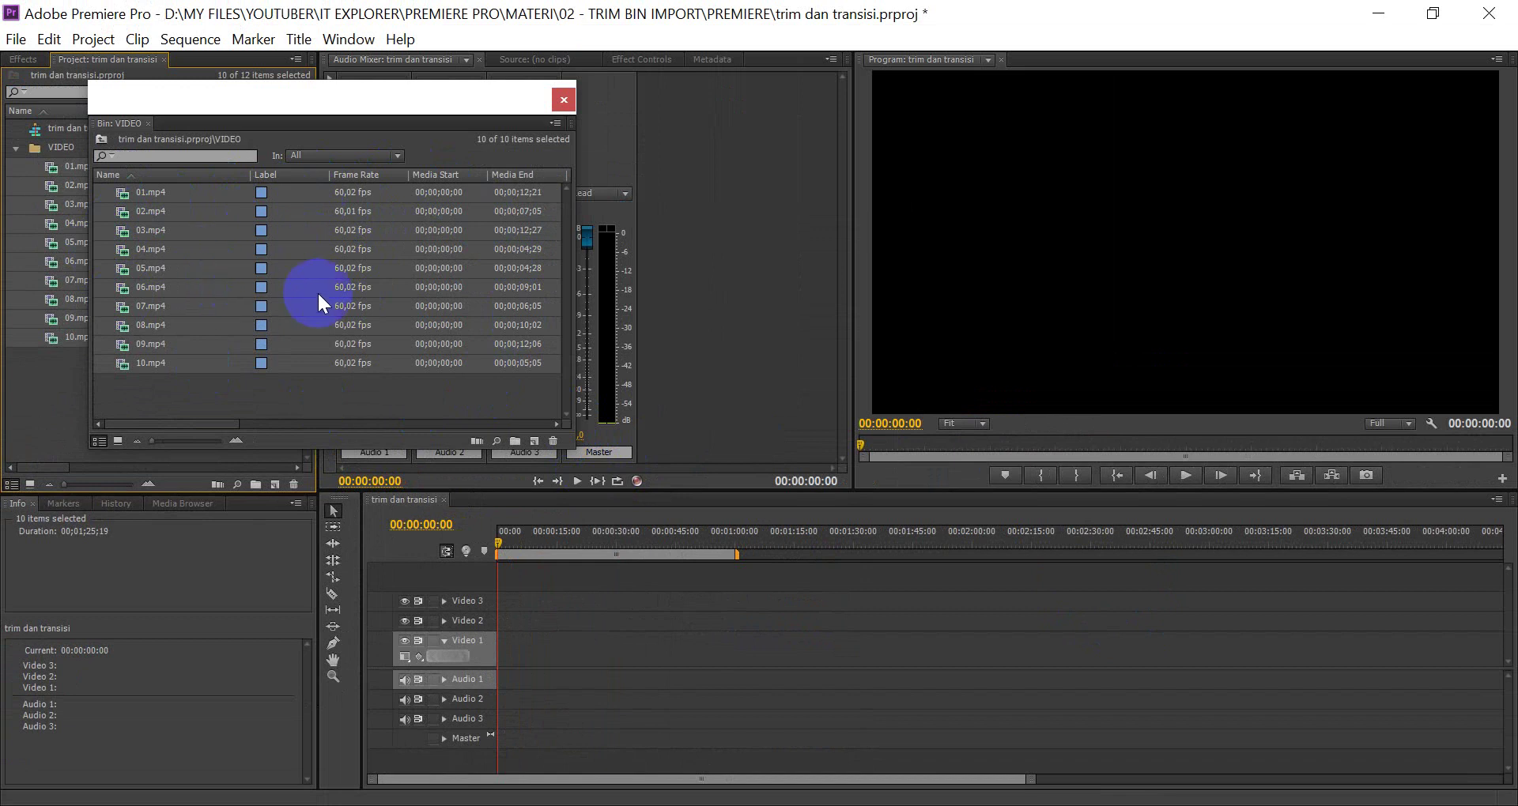
Close the floating VIDEO bin window and expand VIDEO to list its ten clips
mouse_move(337, 284)
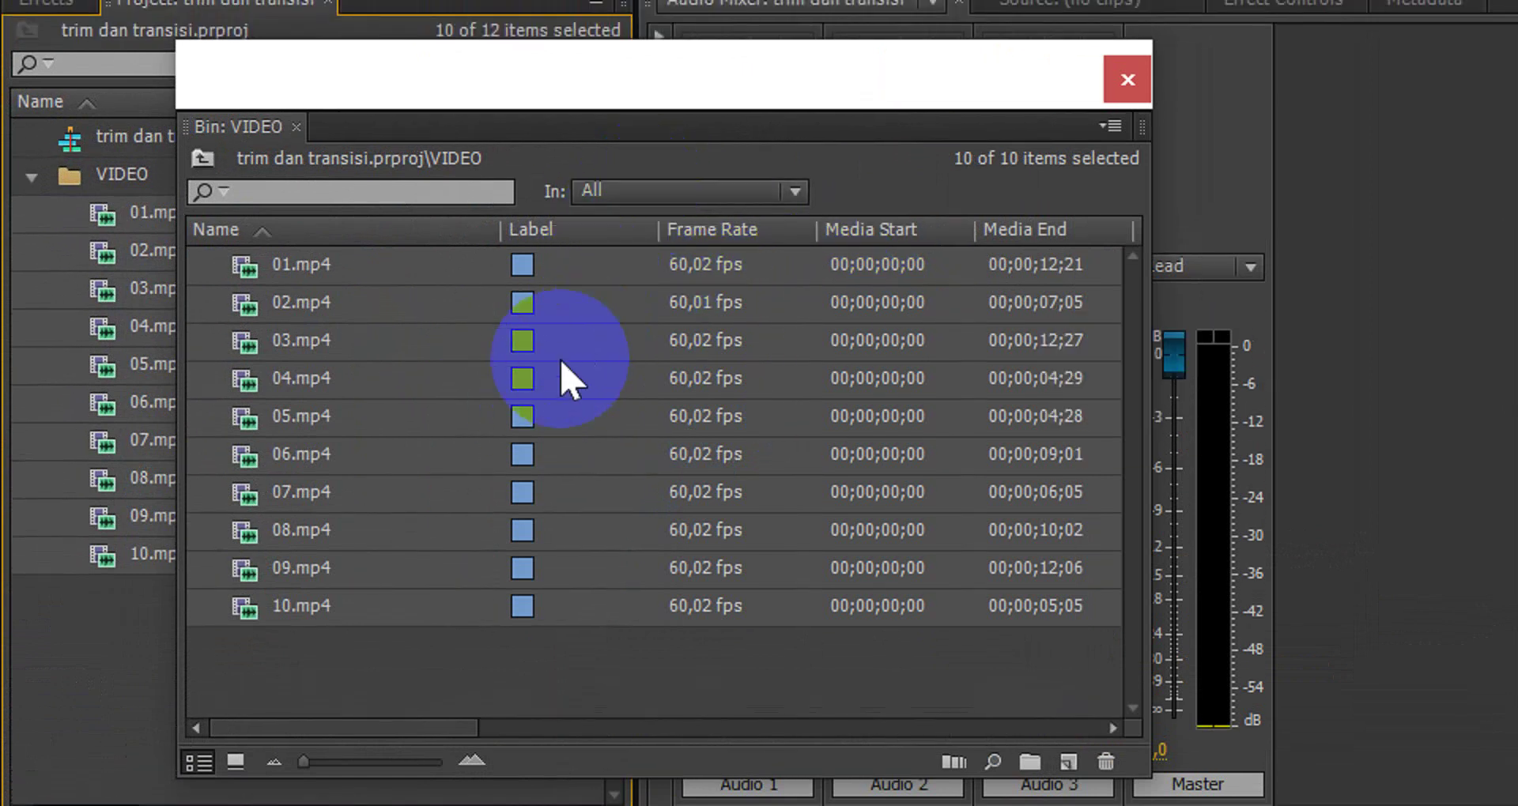
mouse_move(610, 459)
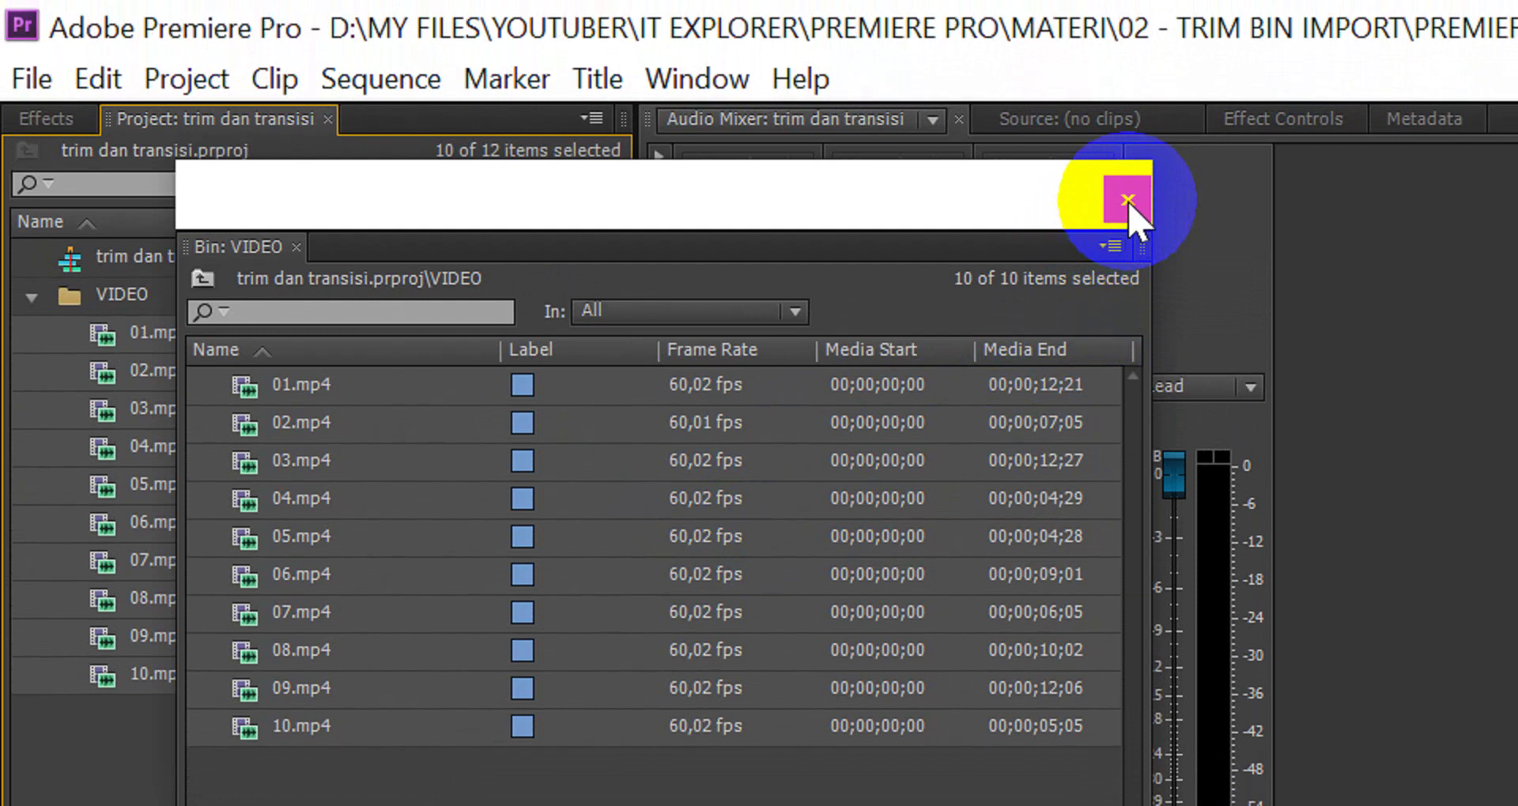
click(1128, 200)
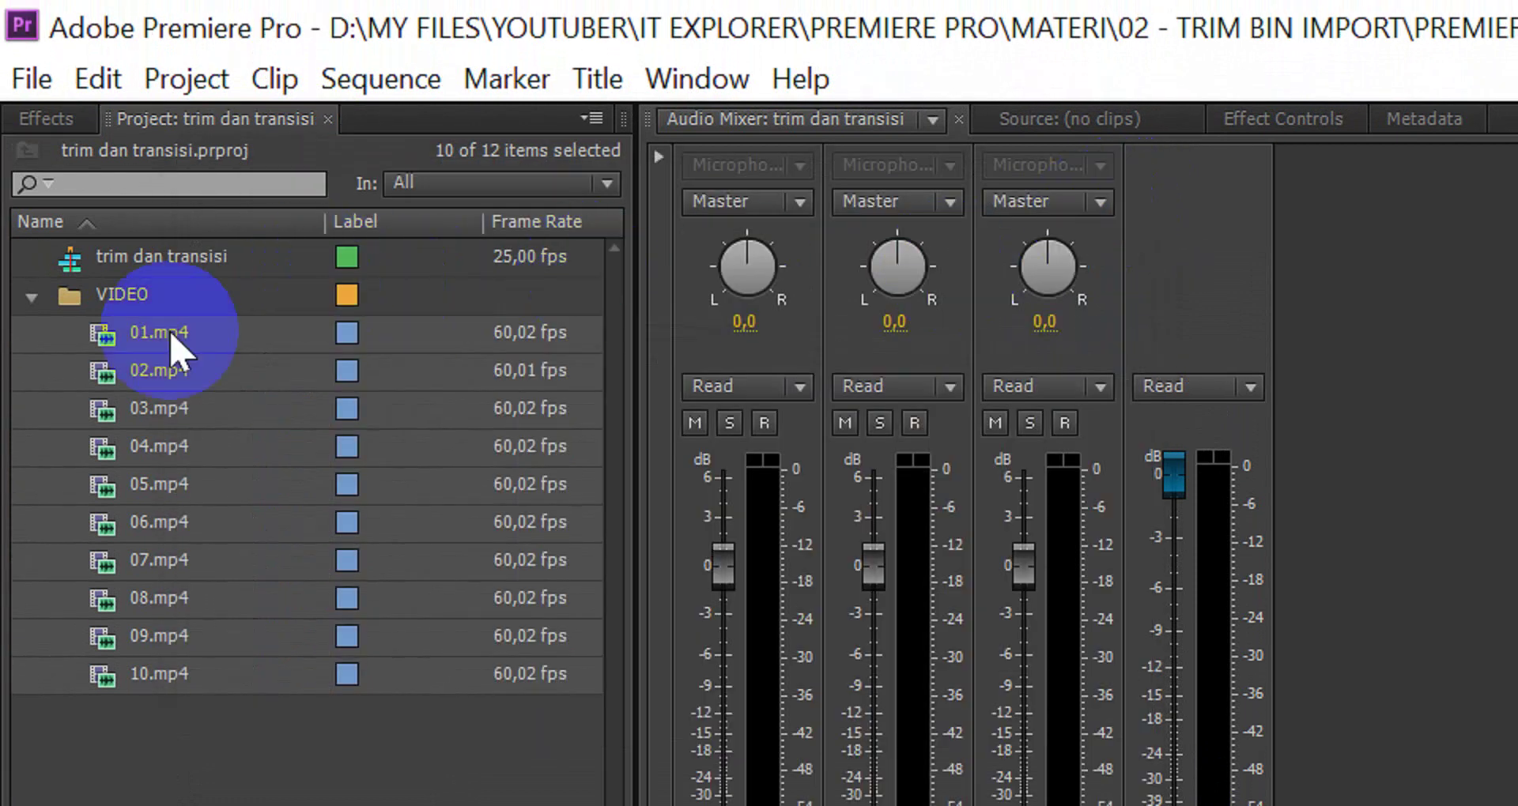
click(31, 298)
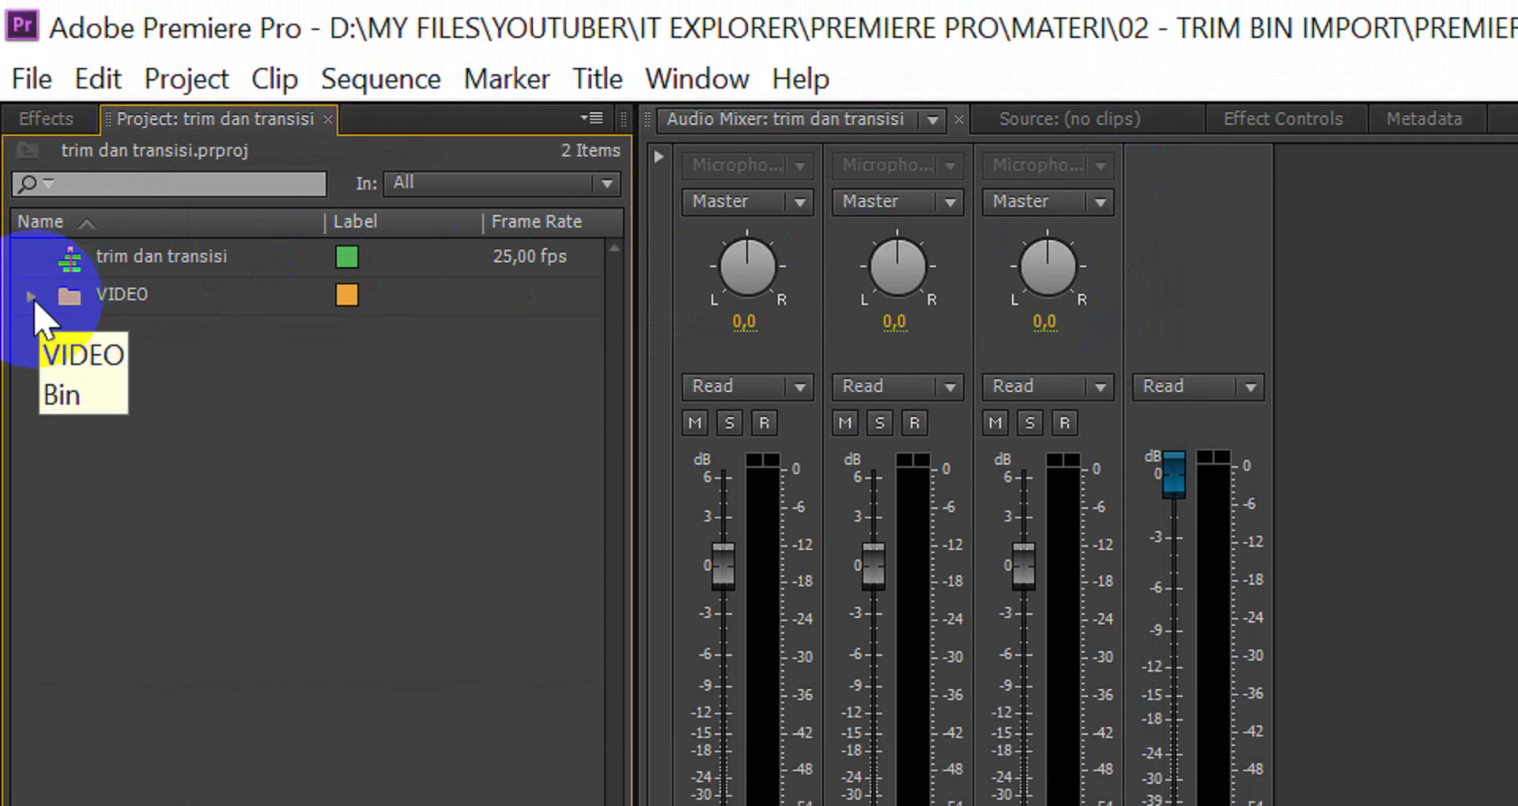
click(31, 298)
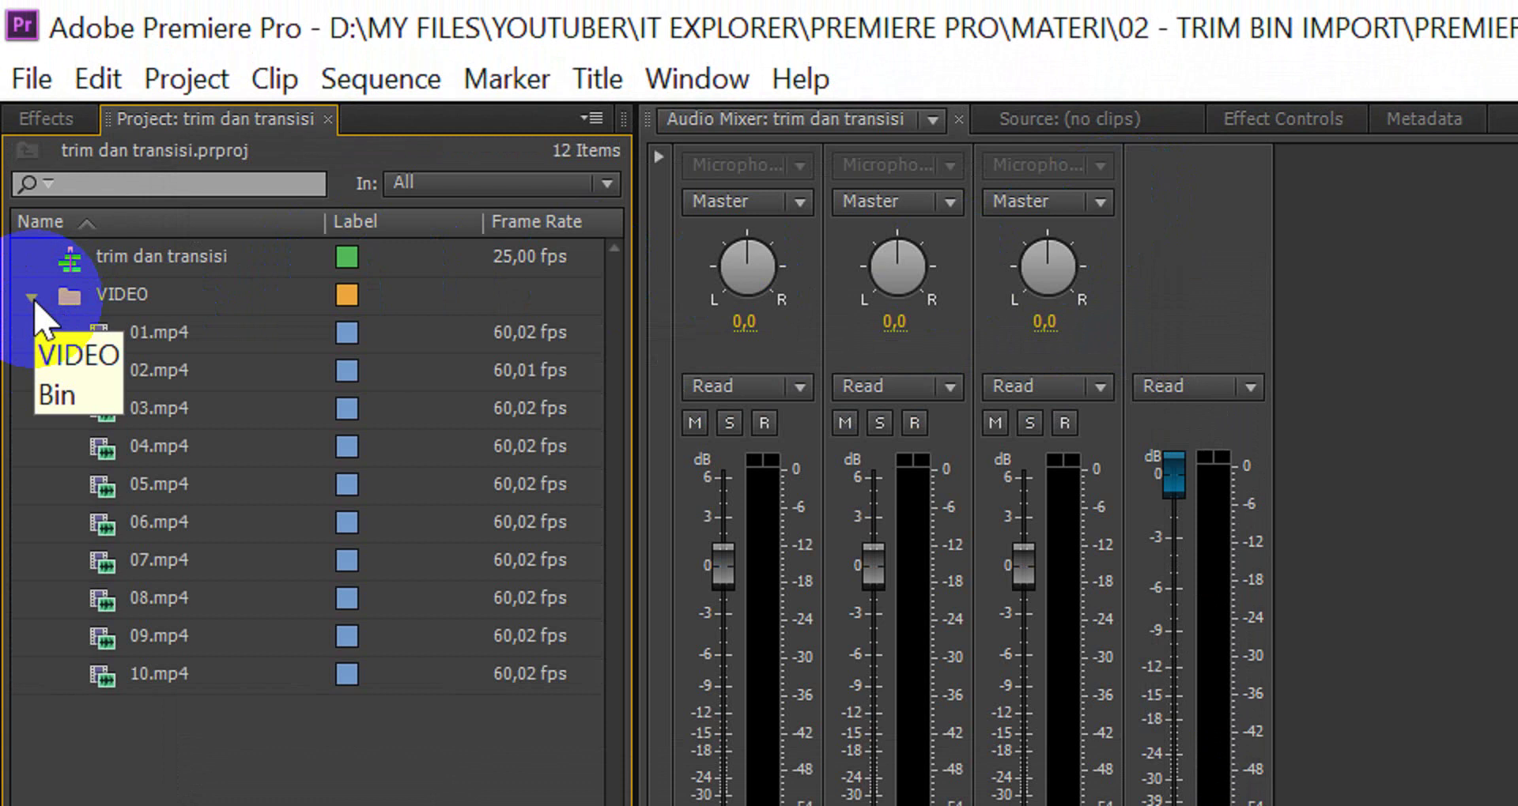
click(31, 297)
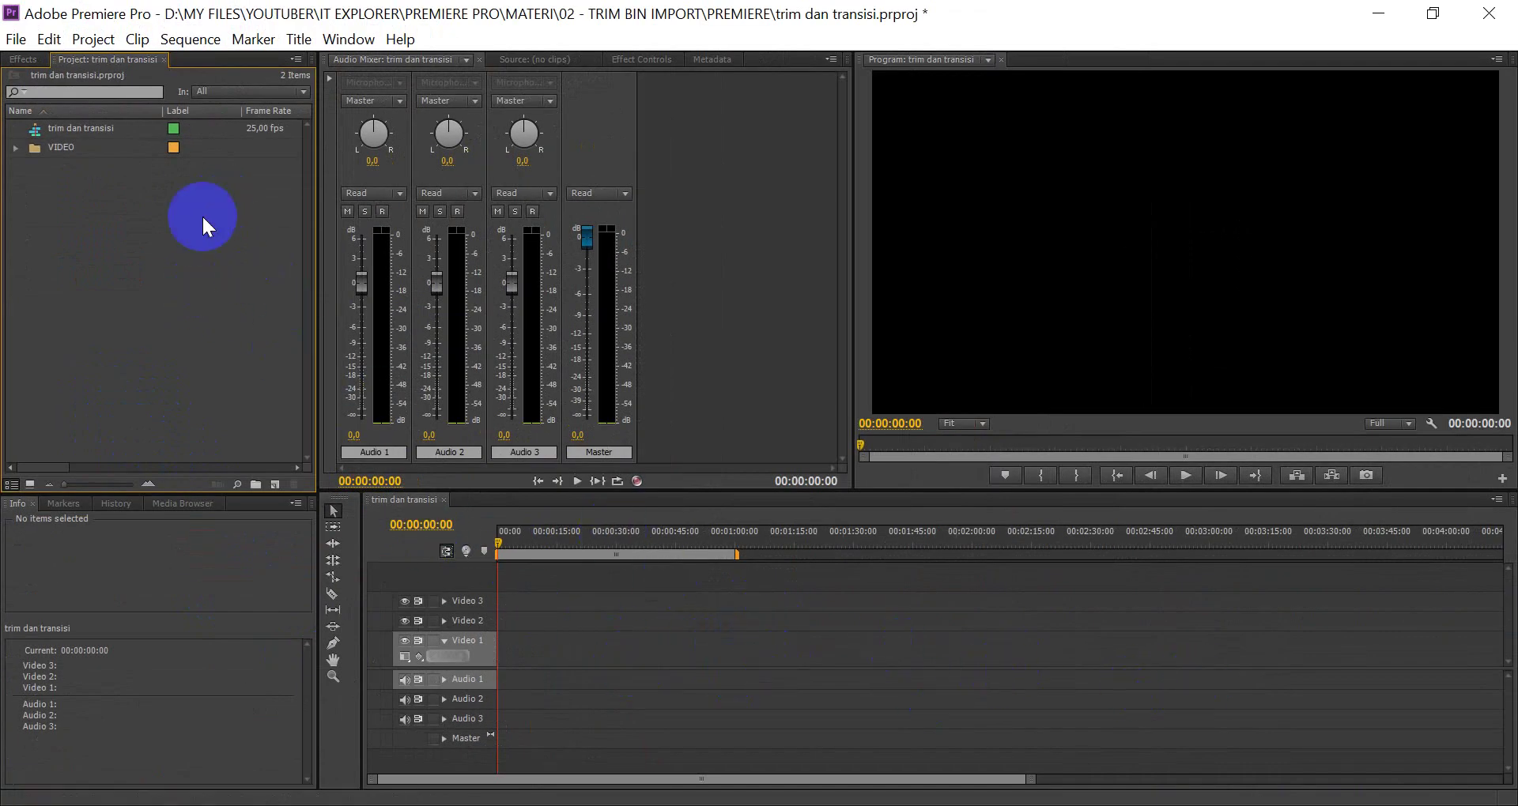
click(15, 147)
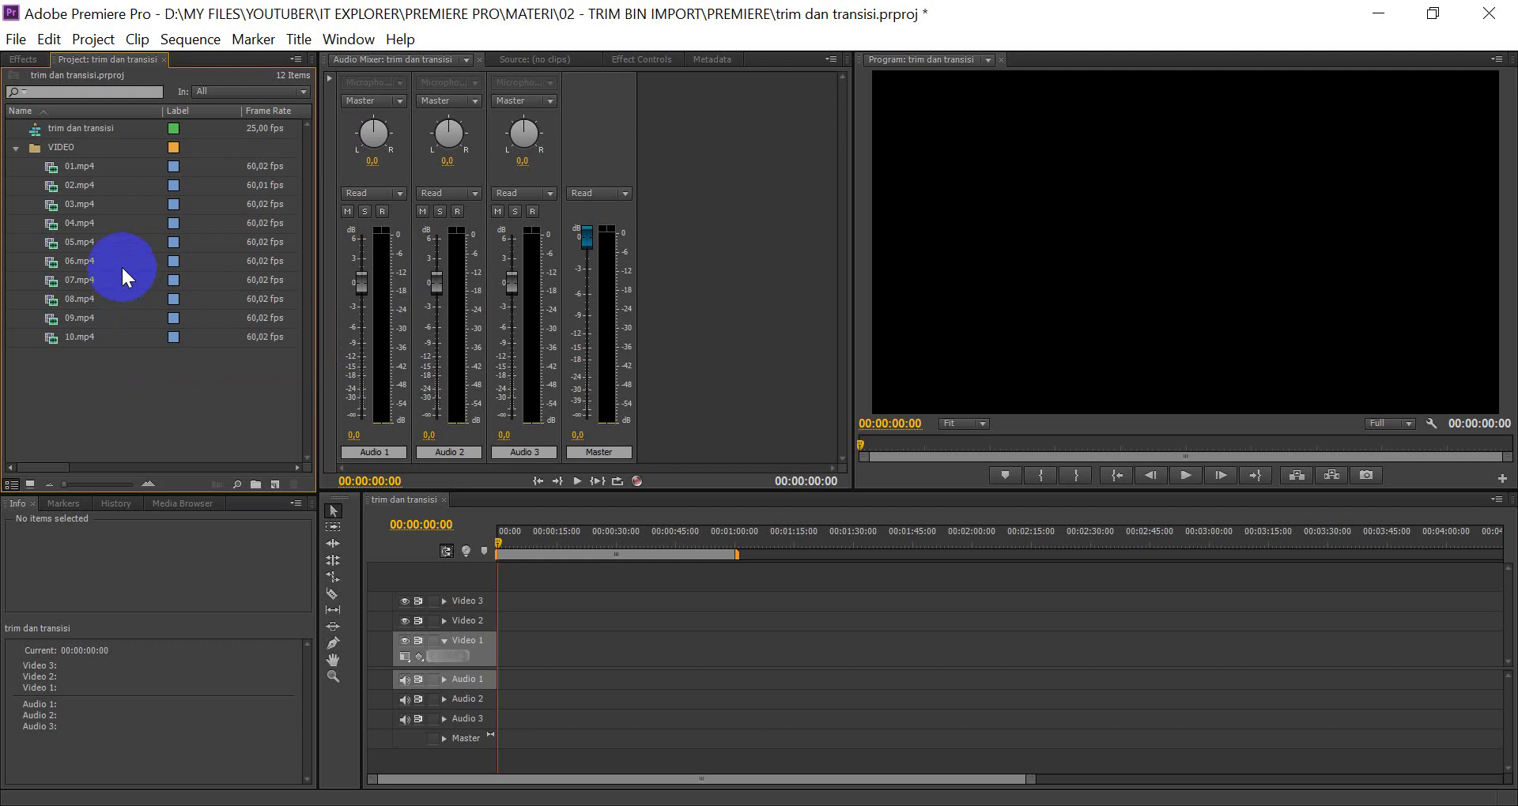
Drop 01.mp4 onto Video 1 at 00:00 and change the sequence settings to match the clip
click(55, 166)
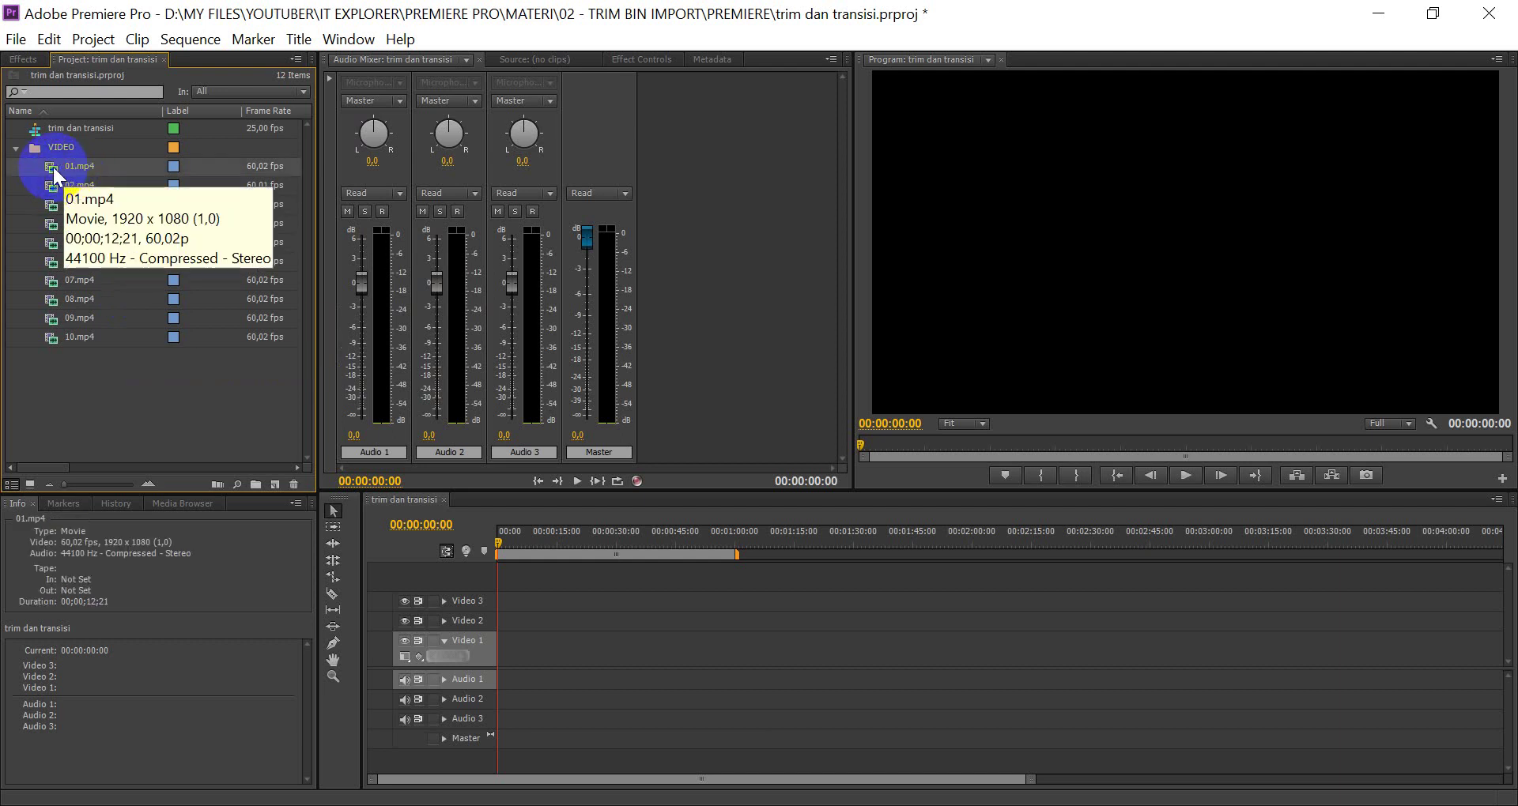
mouse_move(54, 169)
mouse_down()
mouse_move(514, 655)
mouse_move(484, 656)
mouse_up()
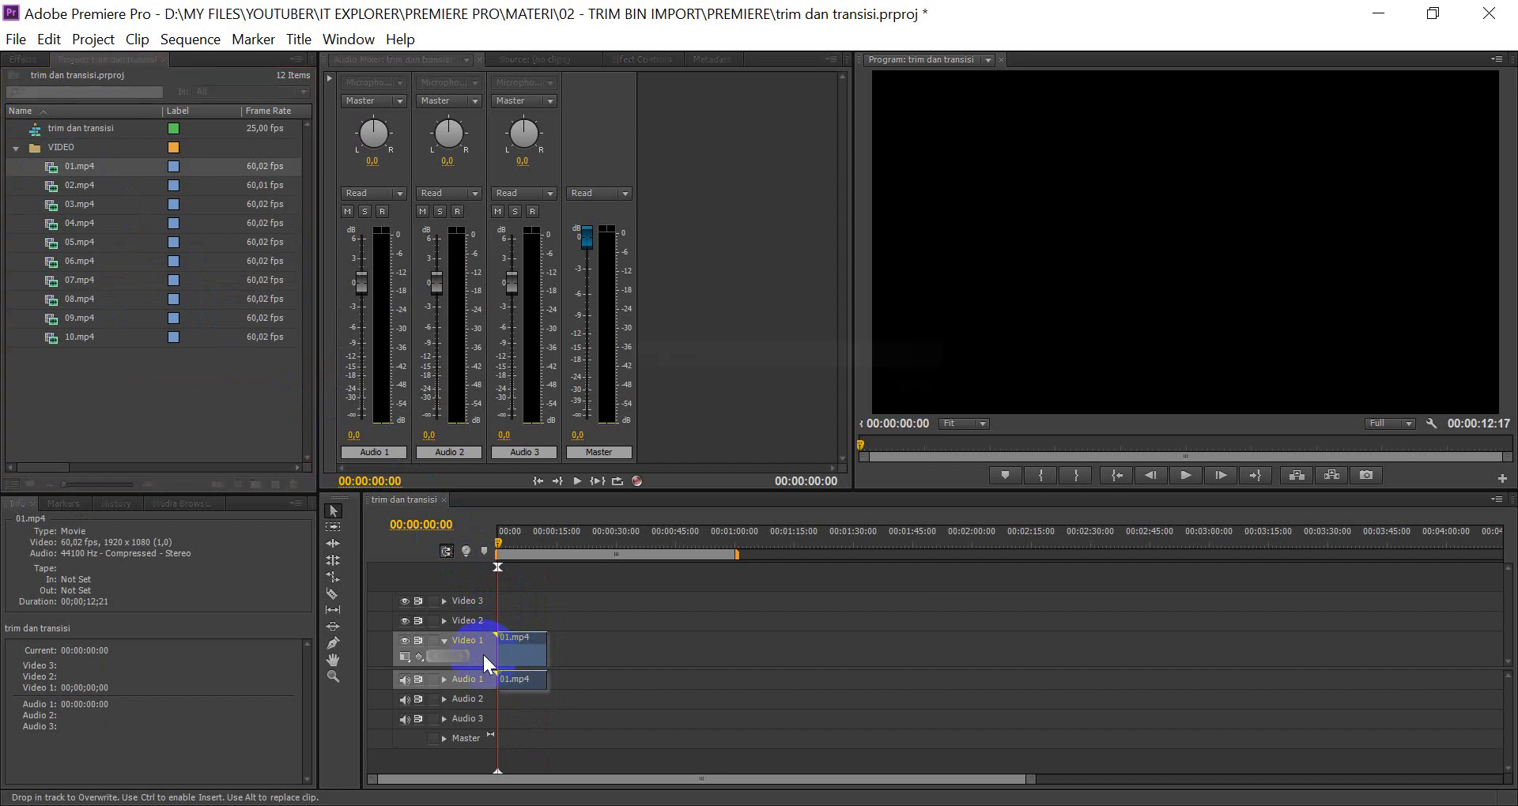
drag(484, 656, 485, 659)
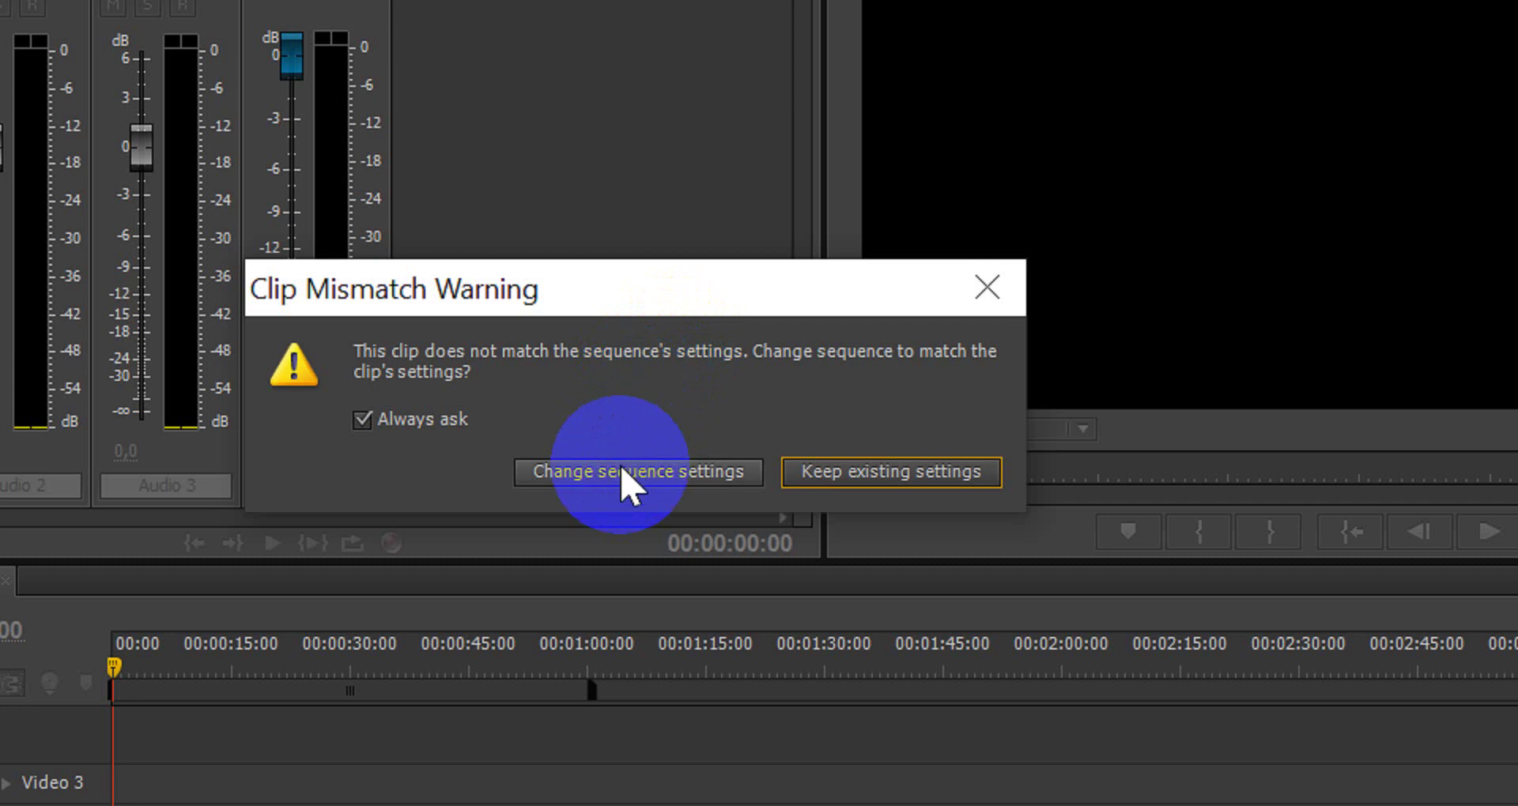
click(622, 478)
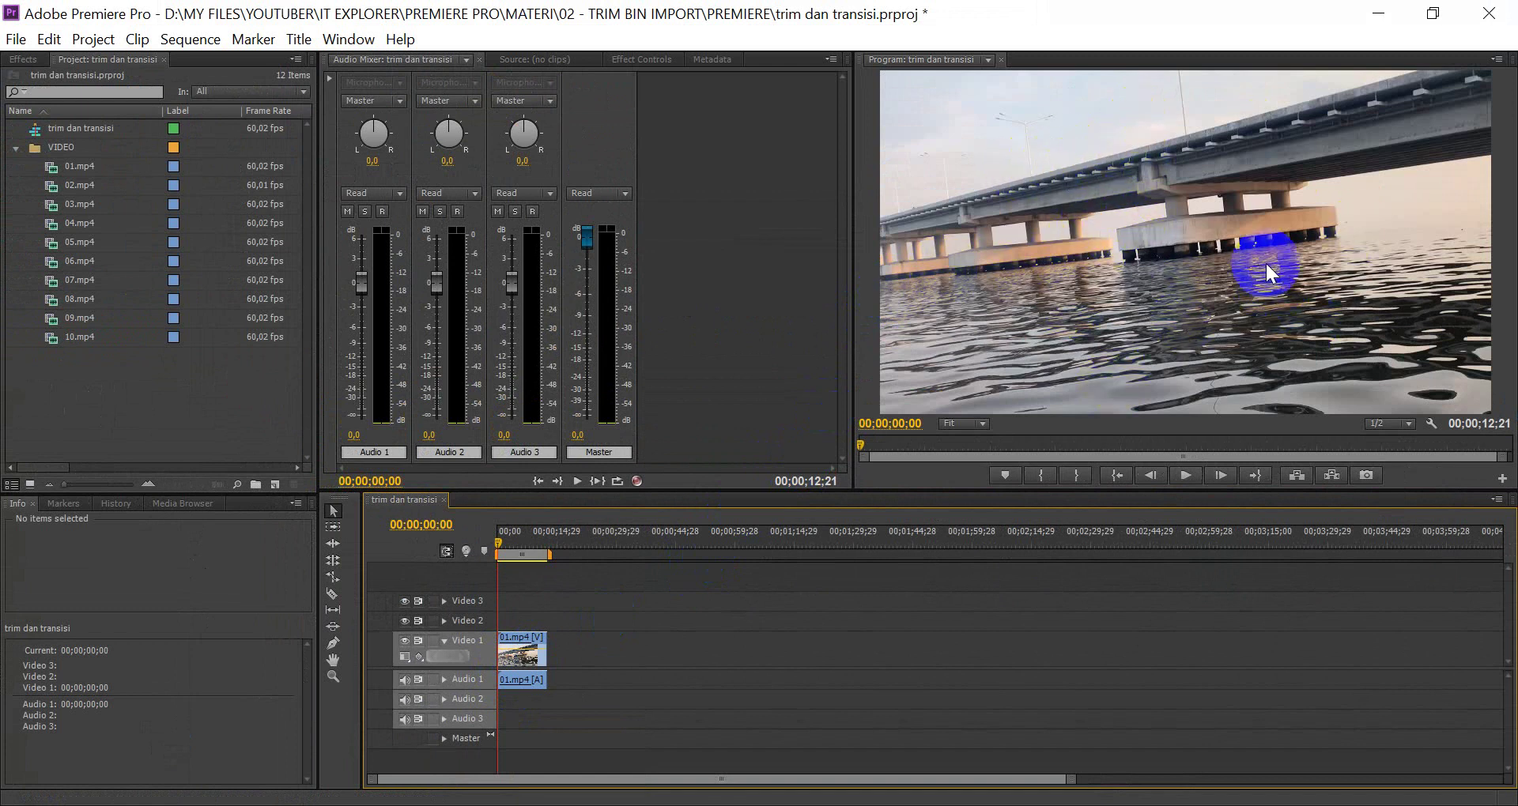
Review 01.mp4 in the sequence by jumping between start and end, playing it and scrubbing the first seconds
drag(520, 538, 484, 542)
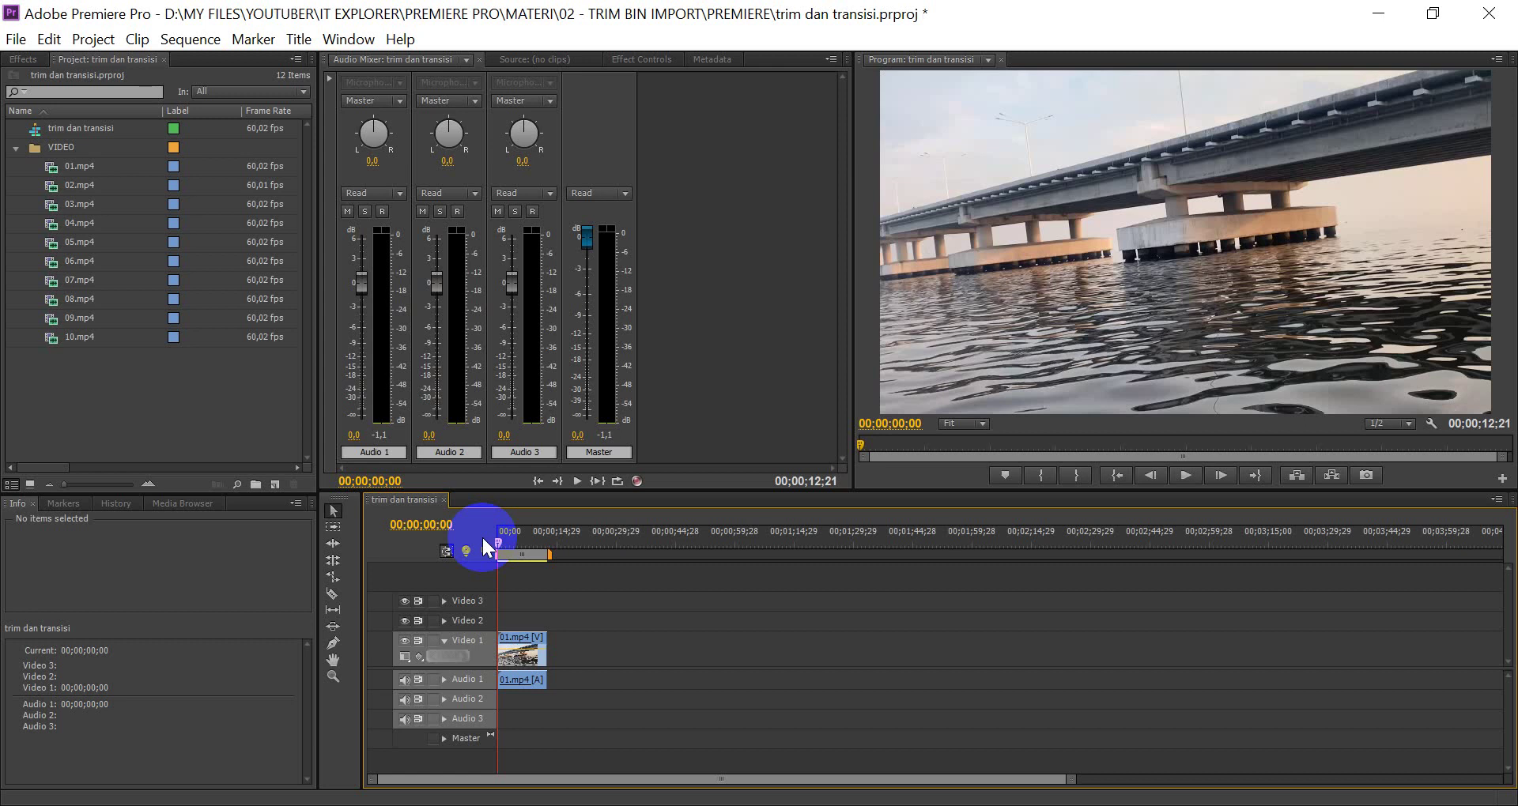
key(End)
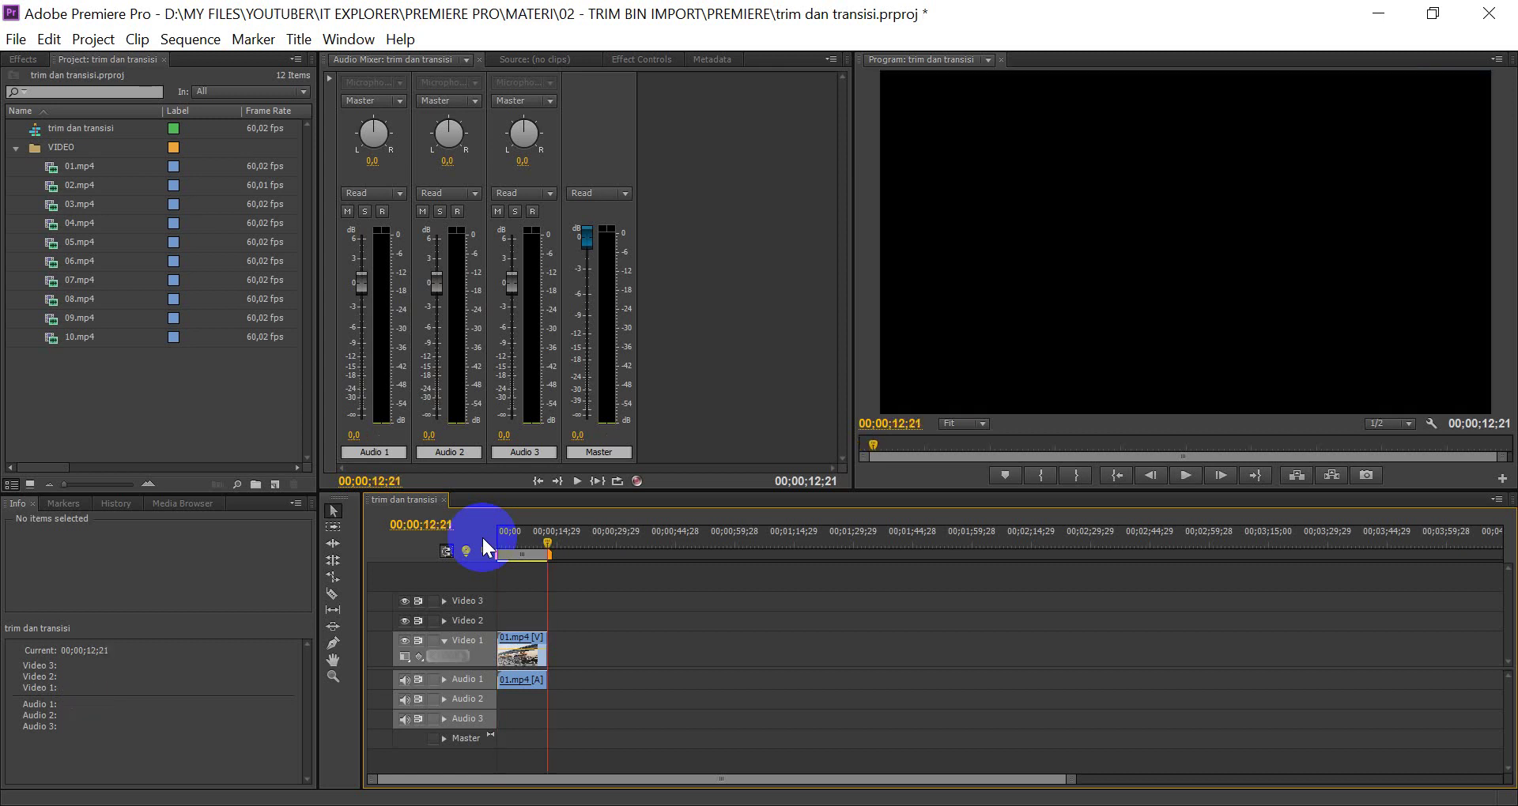
key(Home)
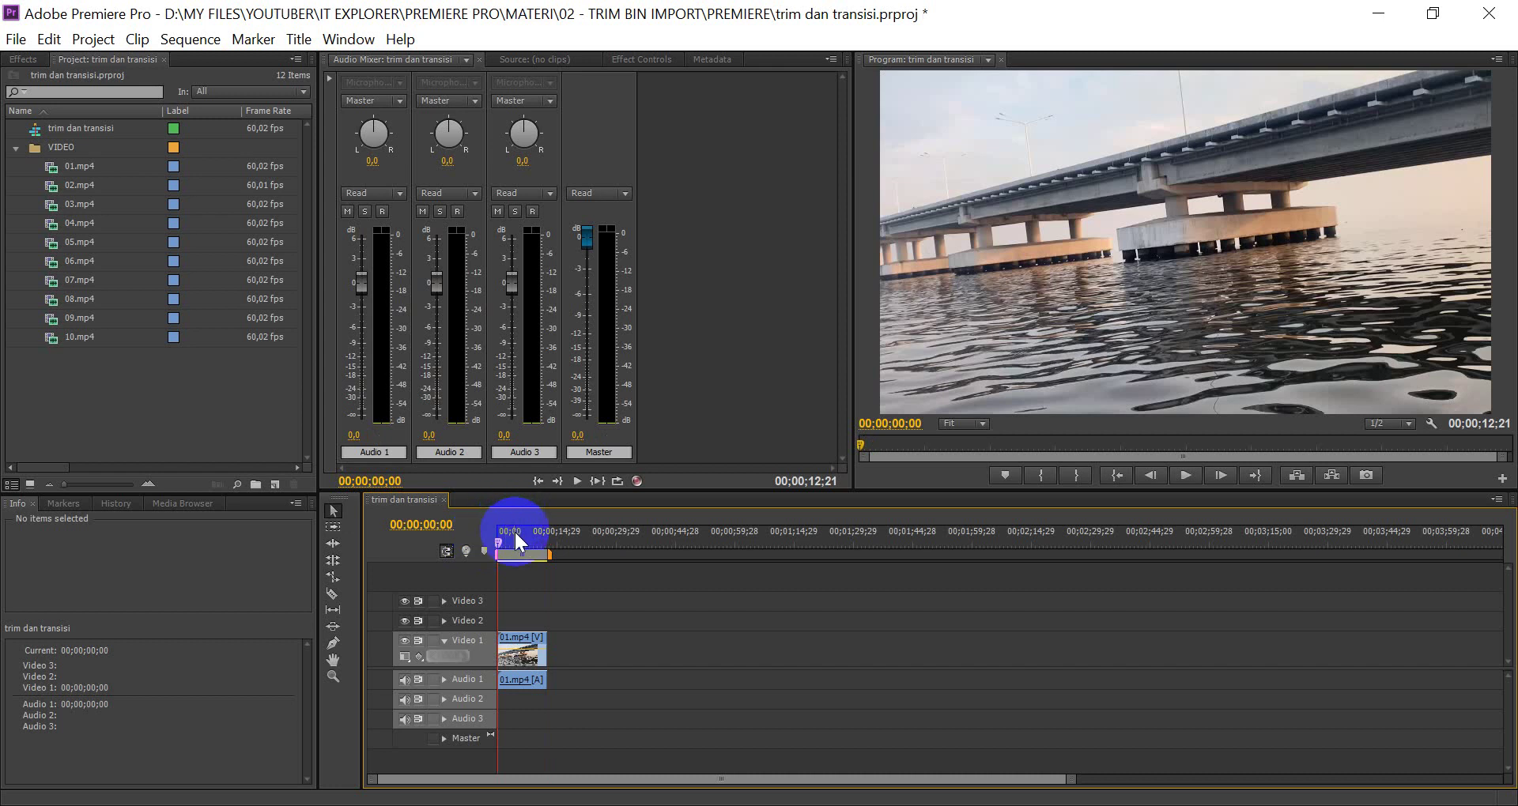
key(space)
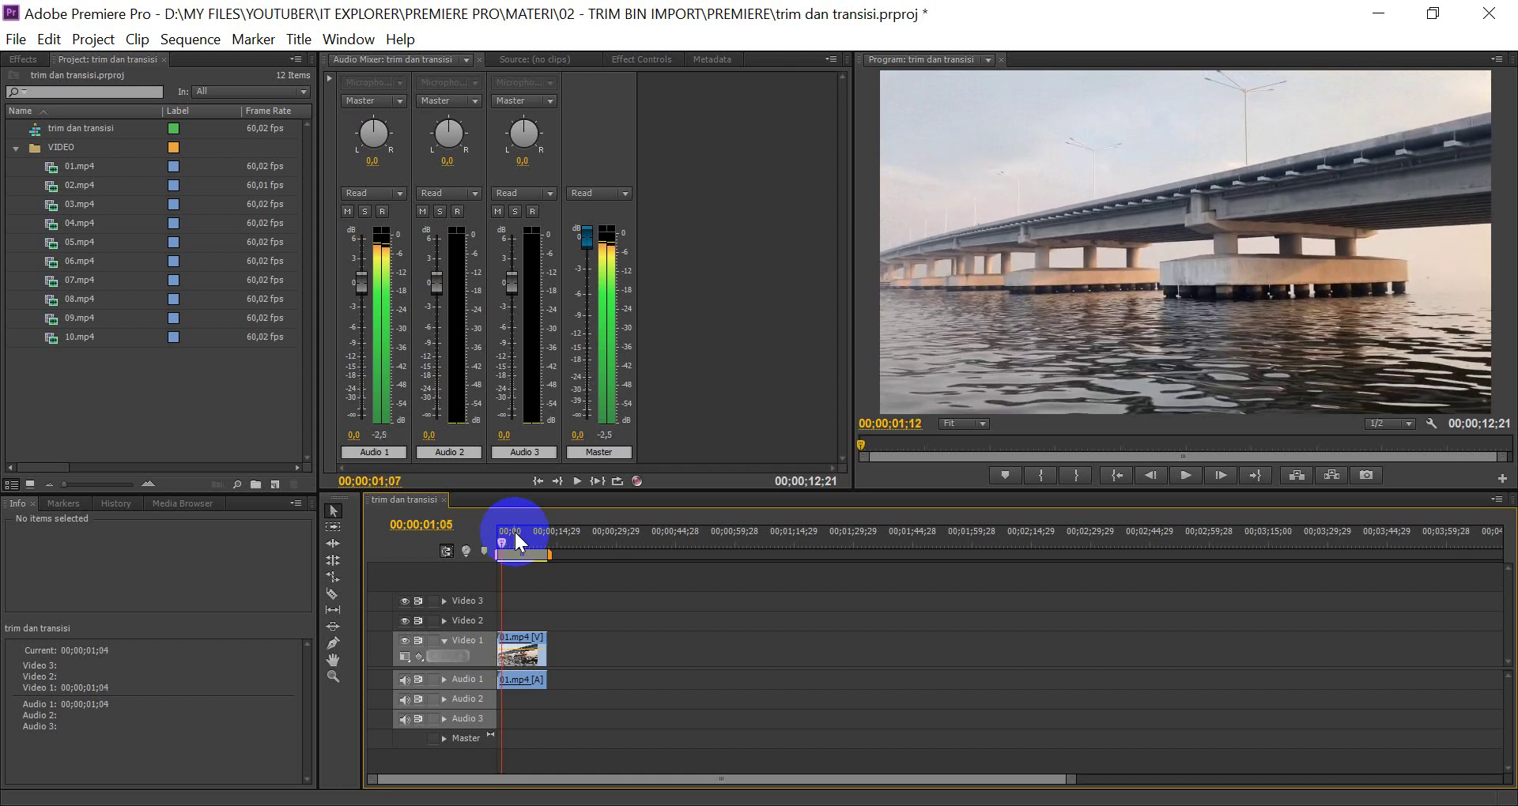
key(Home)
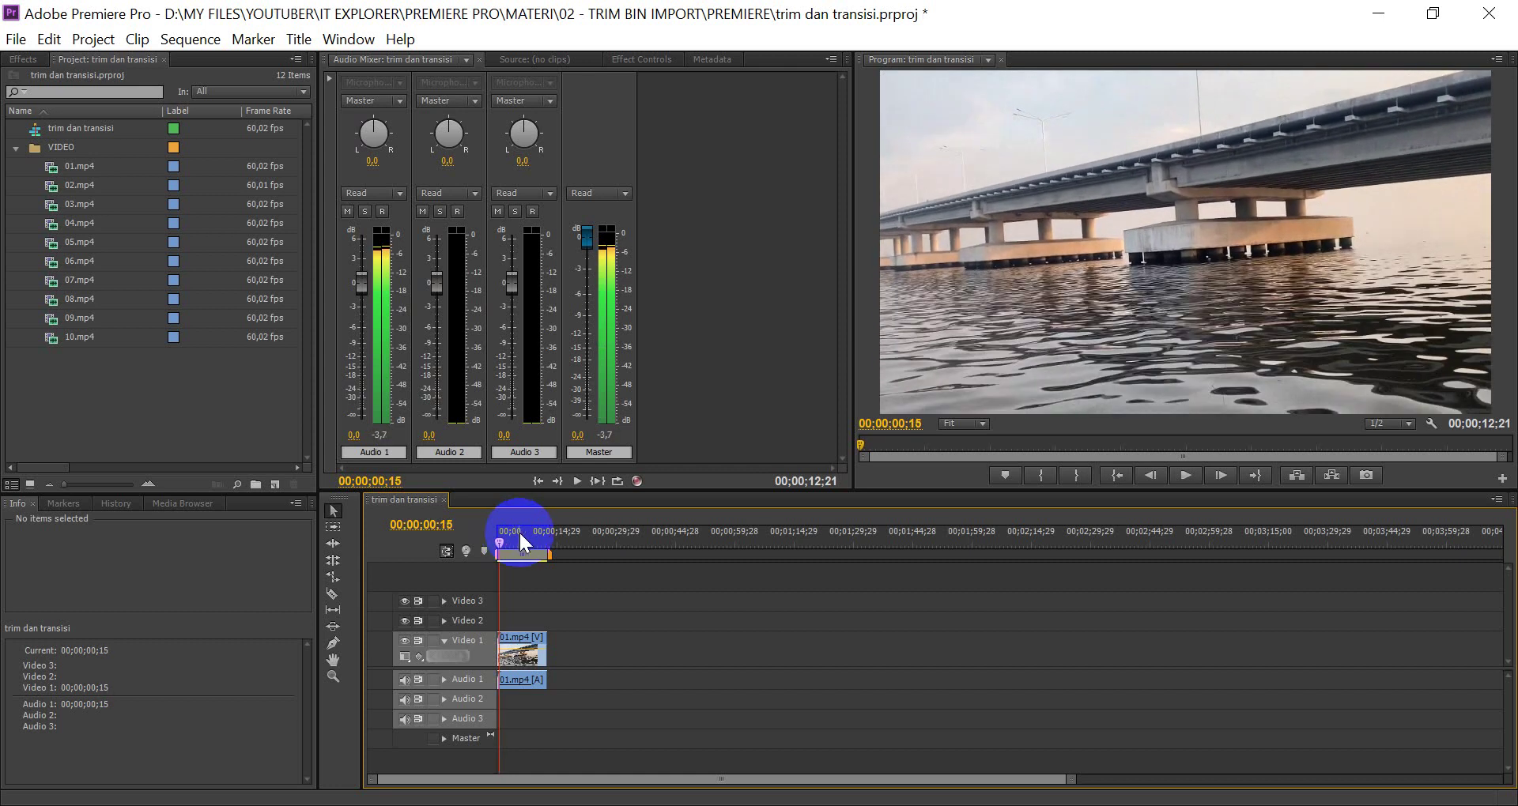
key(space)
click(487, 547)
drag(487, 547, 513, 539)
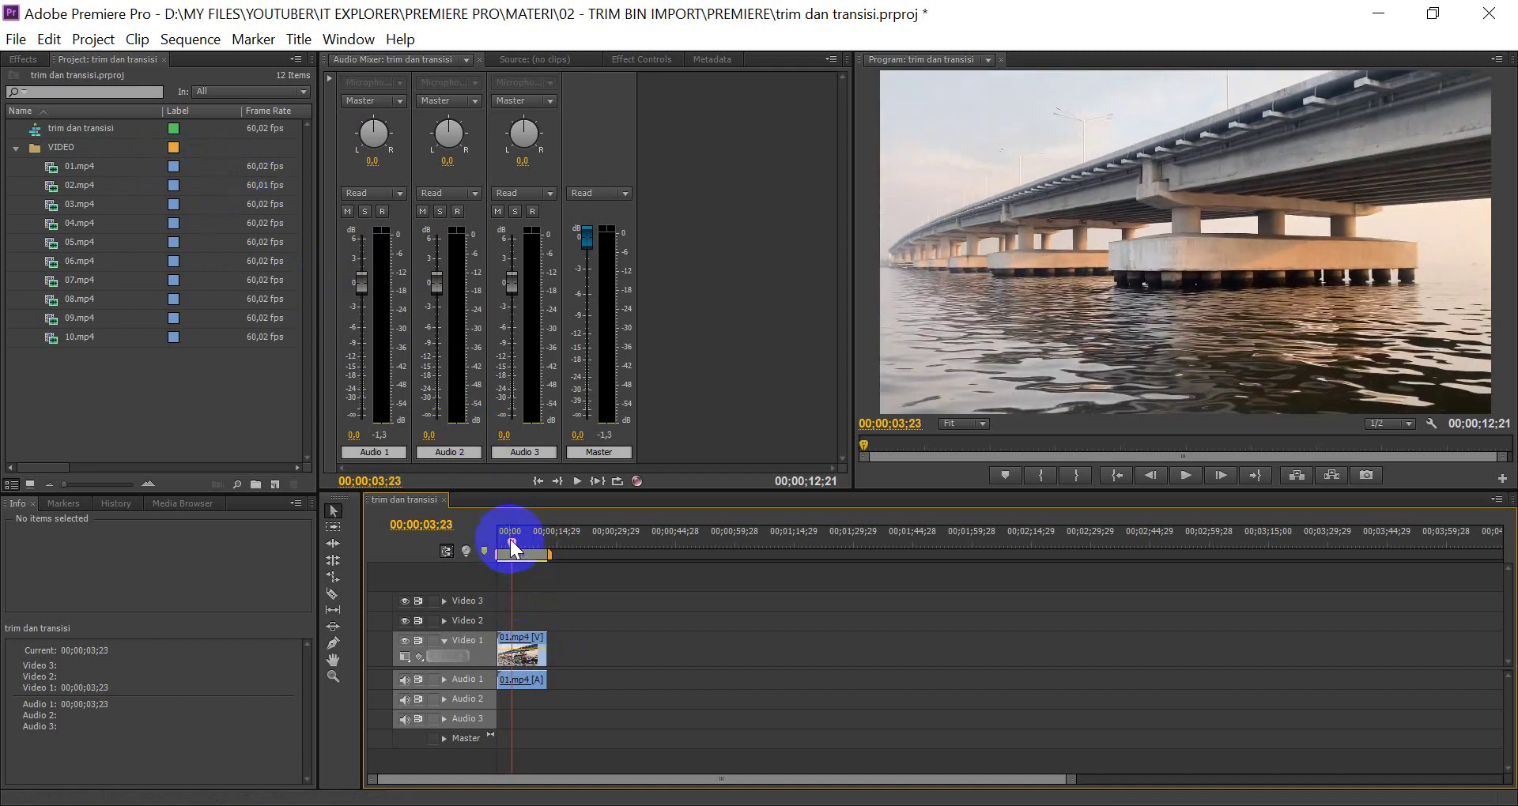
drag(510, 539, 479, 544)
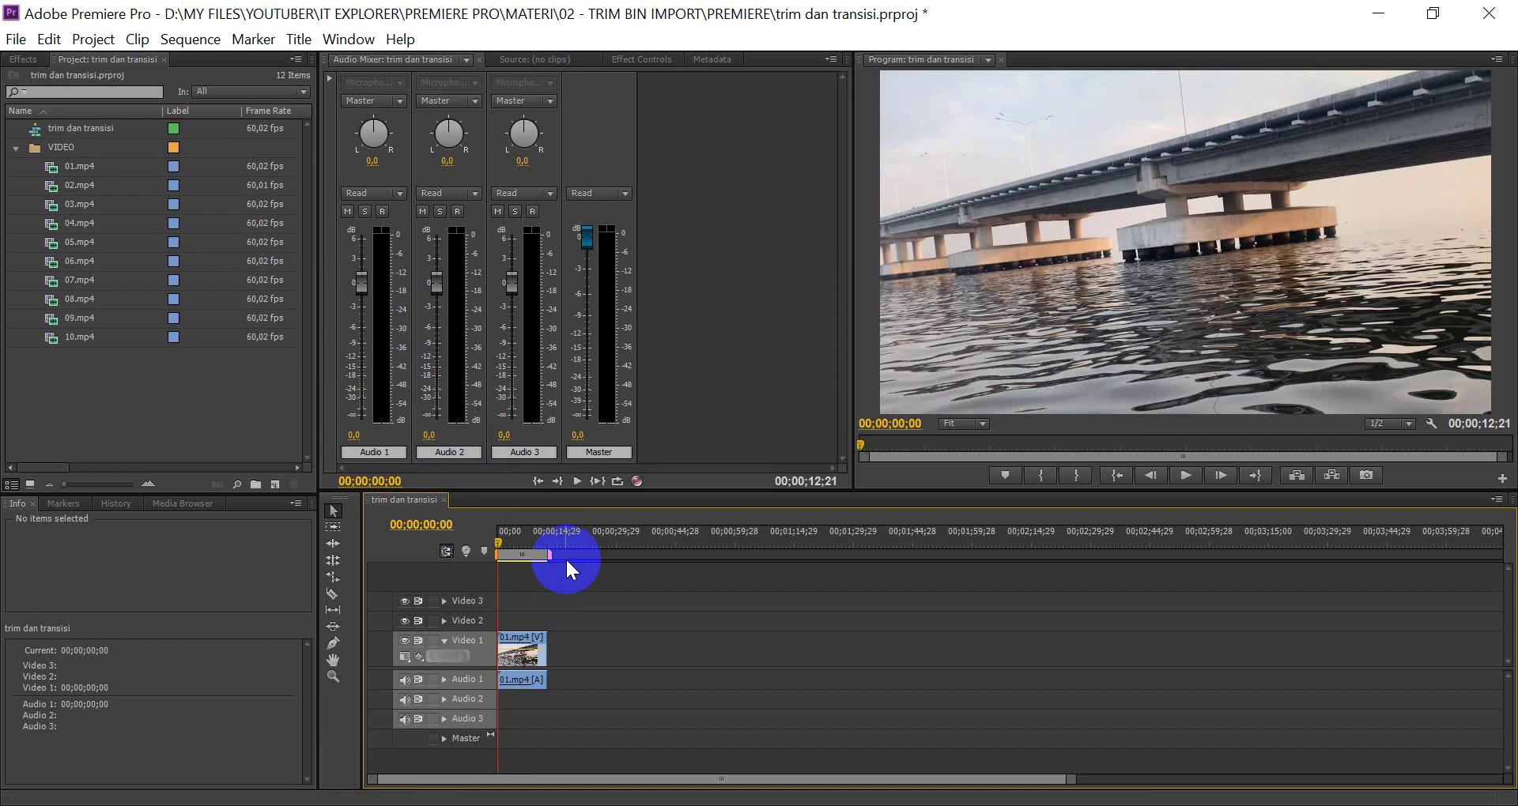
key(End)
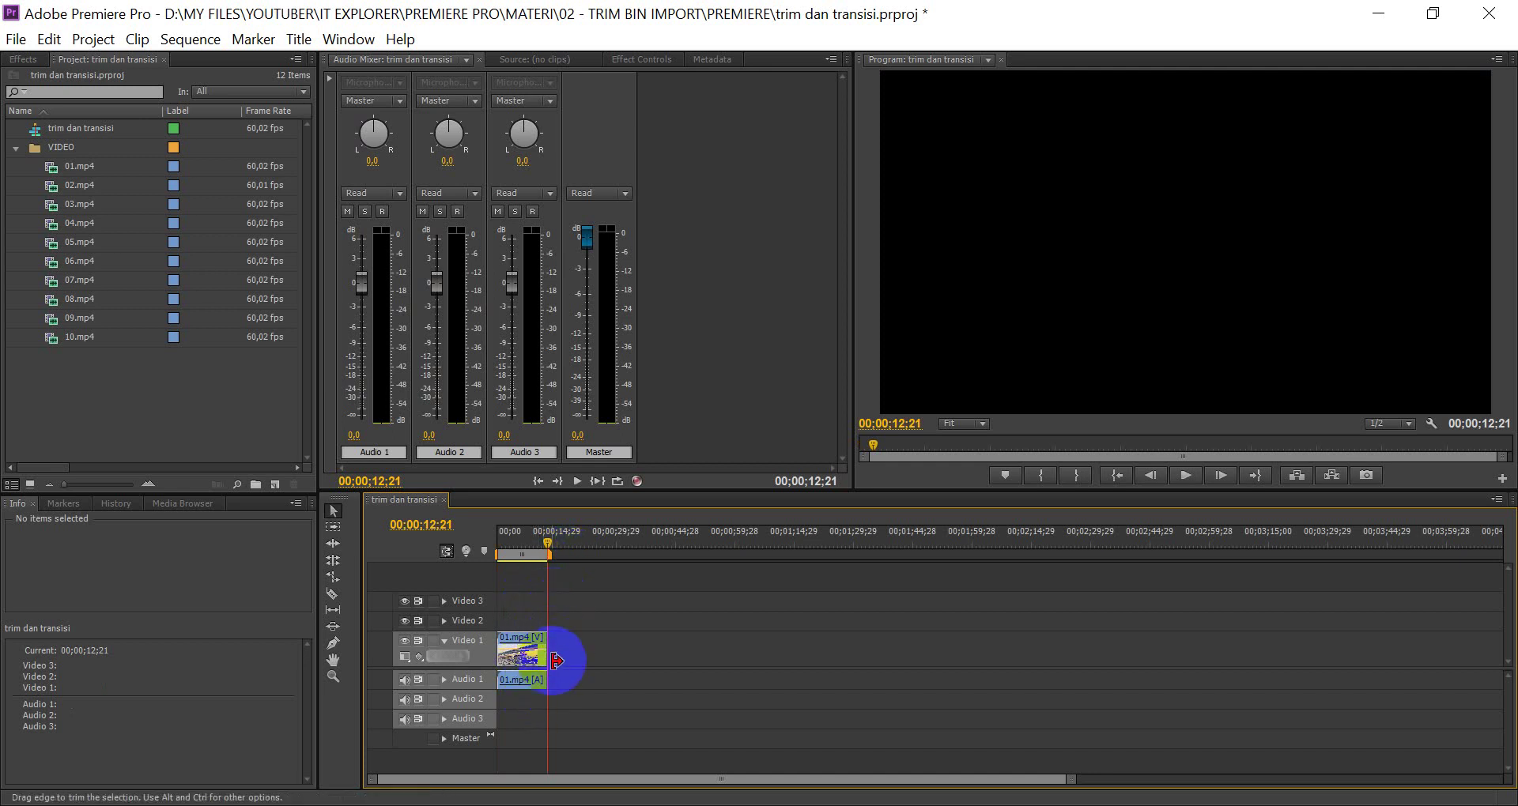
Open 02.mp4 in the Source monitor and preview its footage
click(50, 183)
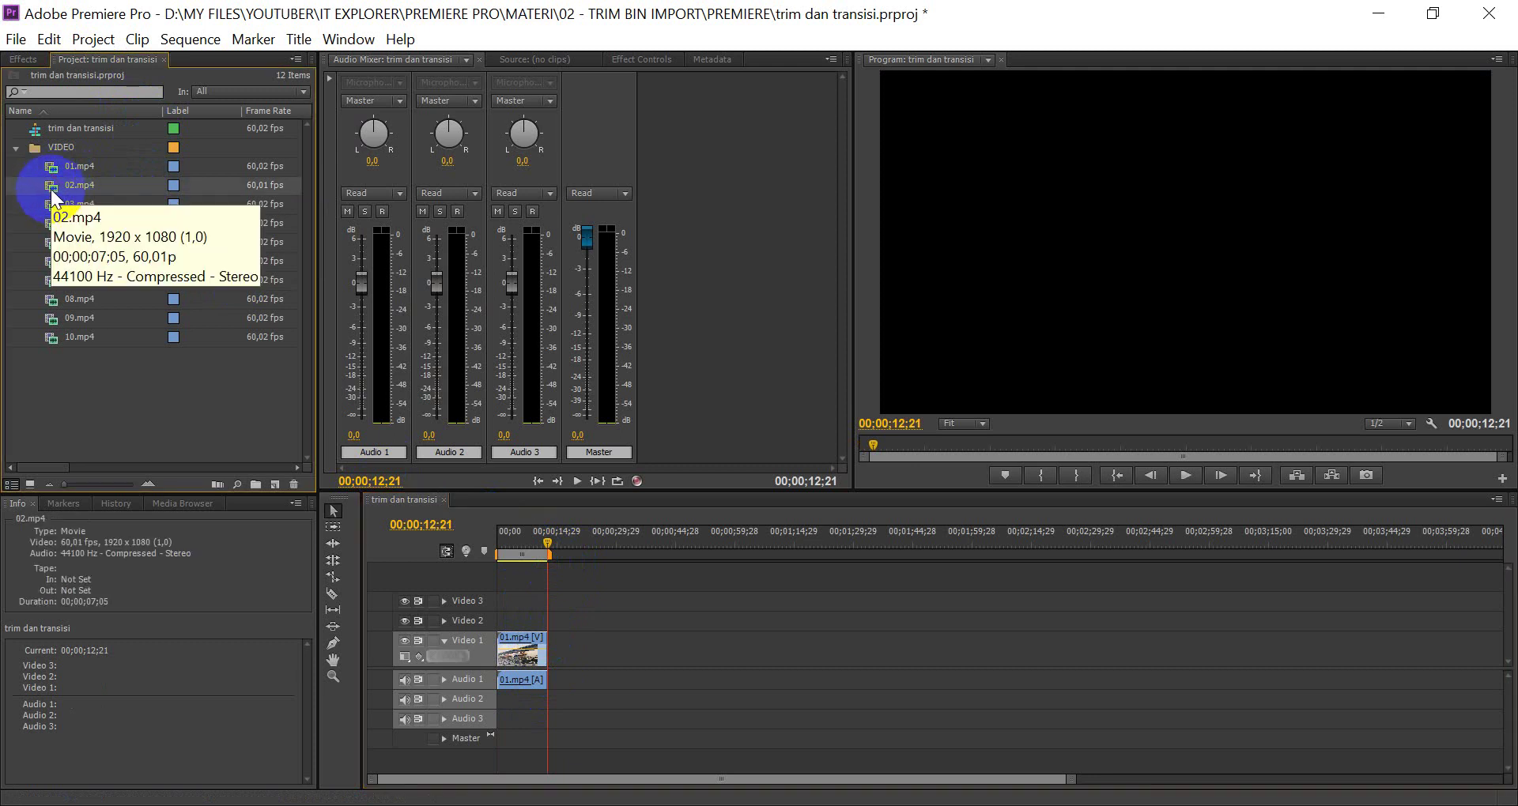
double_click(50, 190)
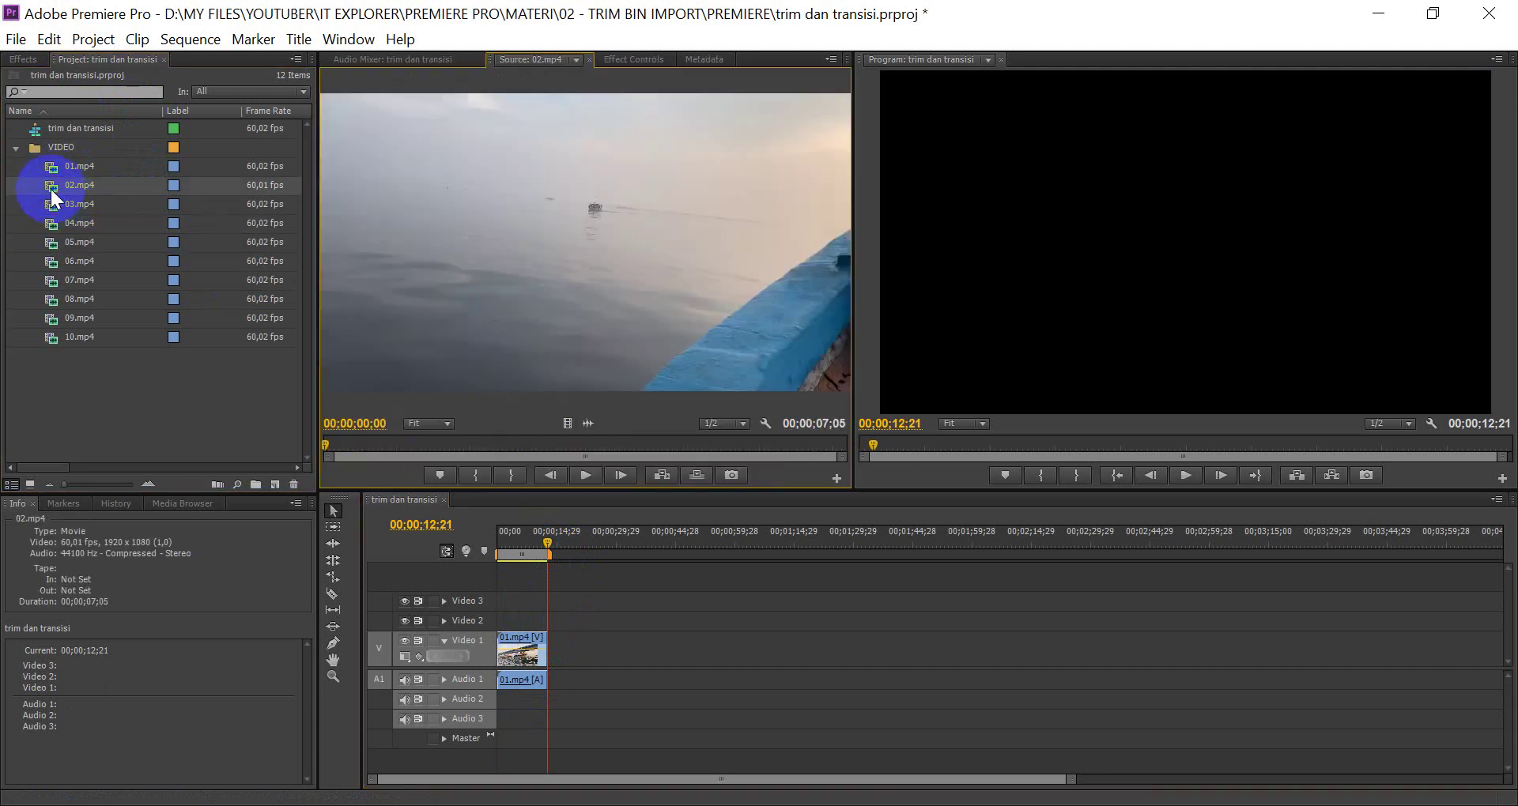
drag(377, 447, 839, 451)
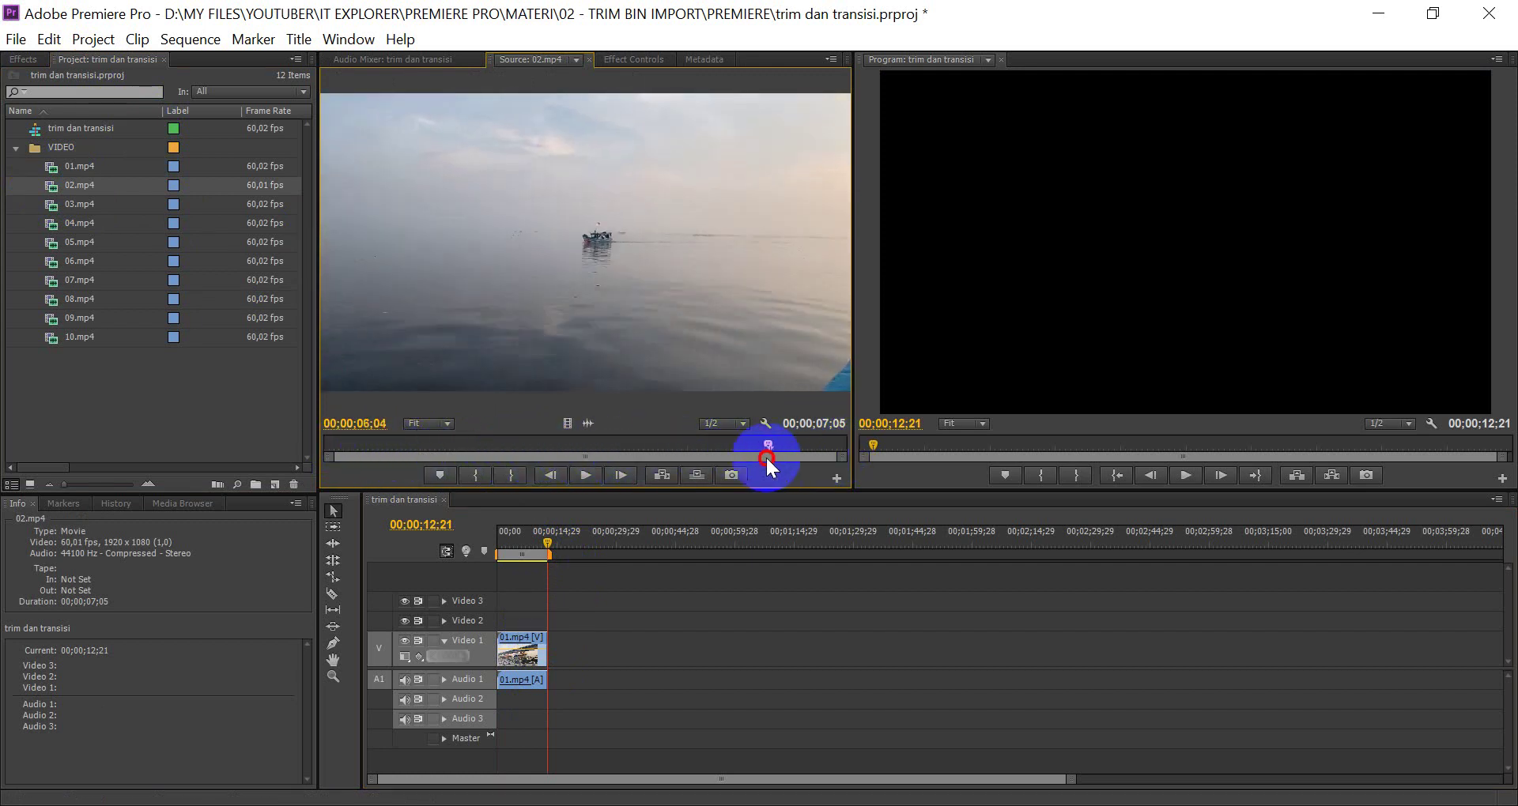
mouse_move(838, 449)
mouse_down()
mouse_move(357, 395)
mouse_move(323, 454)
mouse_move(735, 448)
mouse_move(381, 446)
mouse_move(615, 453)
mouse_up()
Try several In/Out points on 02.mp4, ending at In 00;00;00;23 and Out 00;00;05;28
click(474, 474)
click(511, 474)
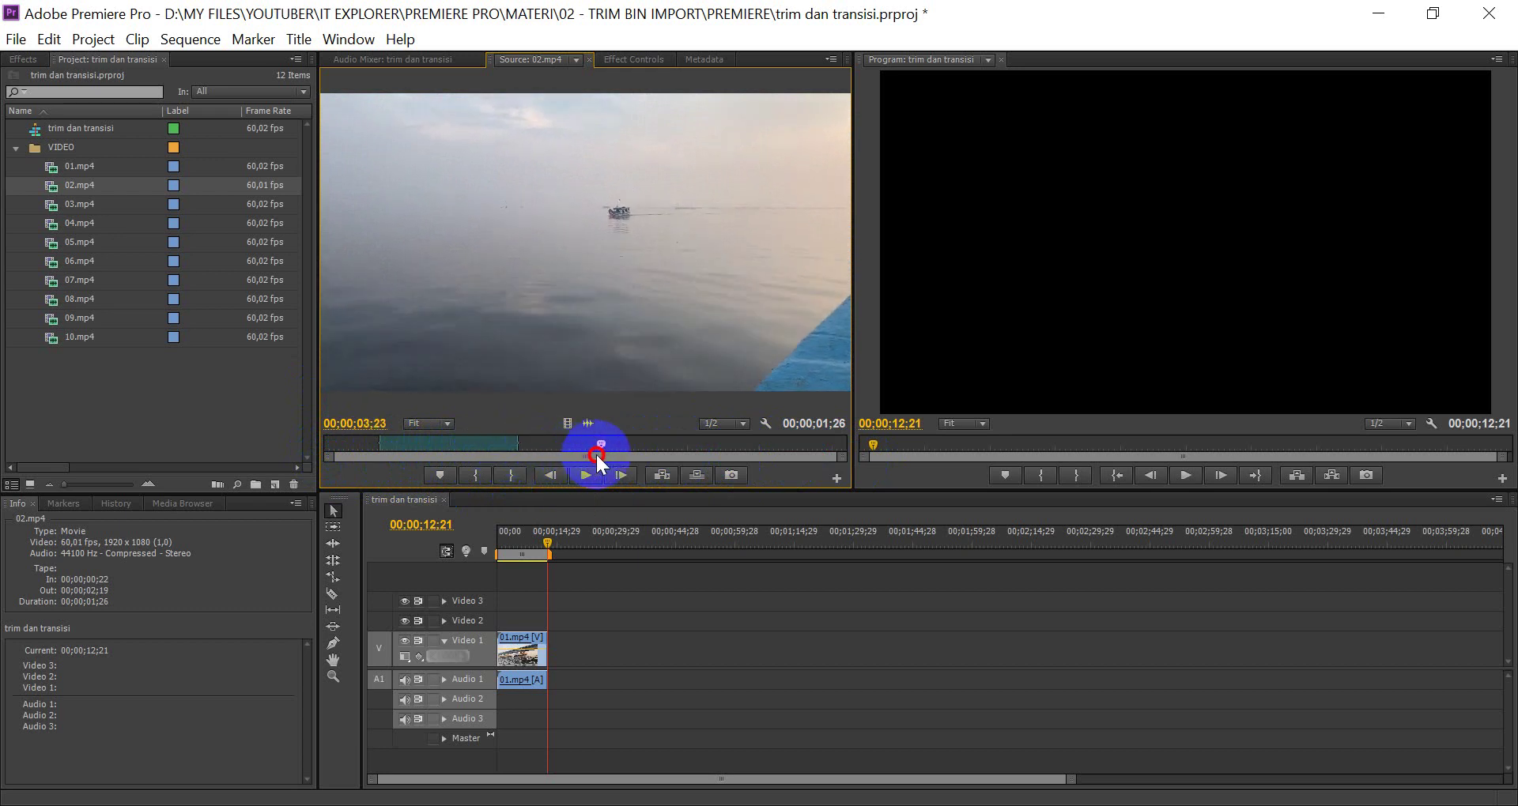
click(477, 472)
drag(698, 444, 740, 447)
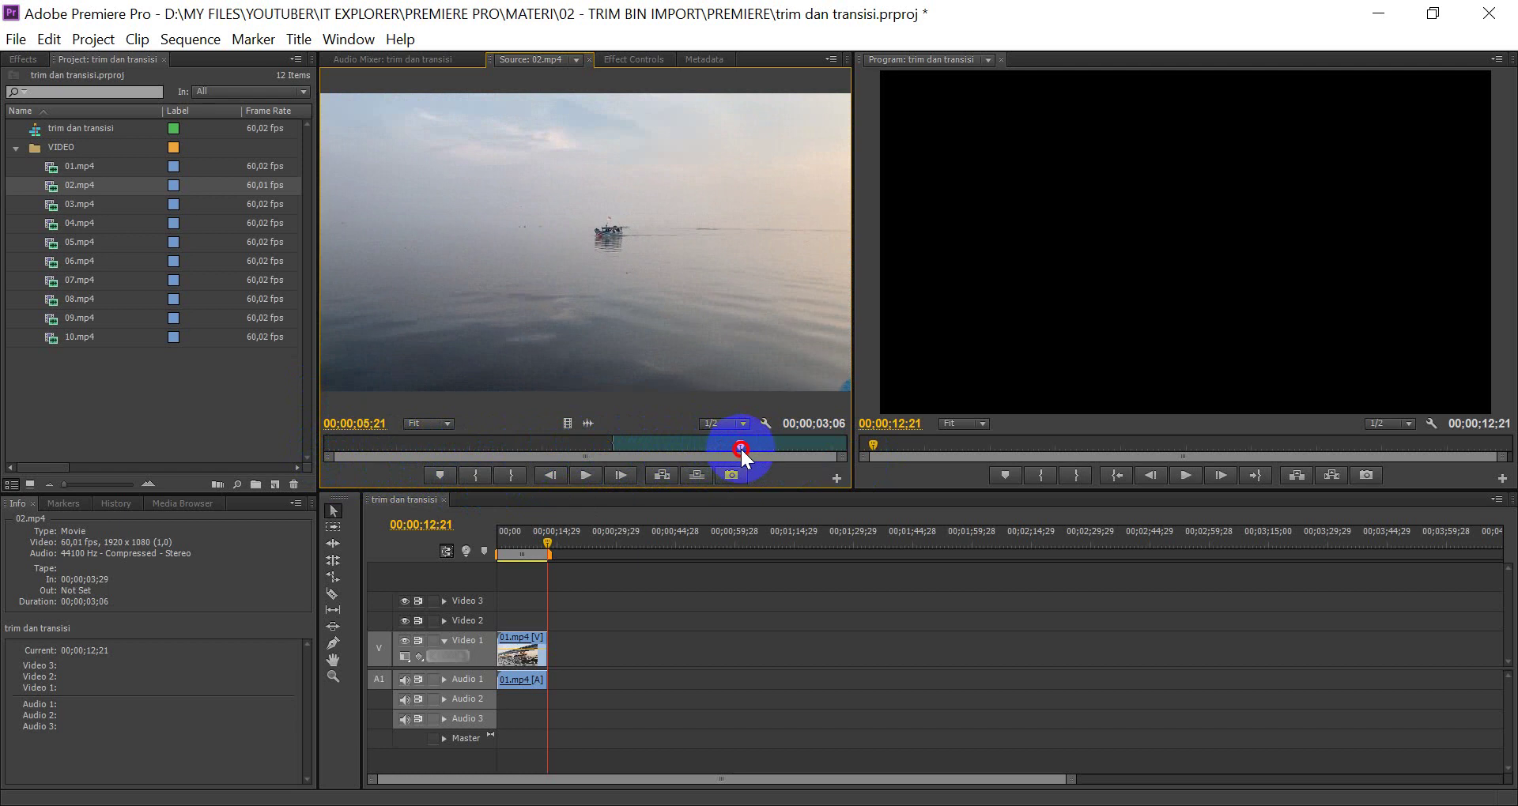
click(520, 475)
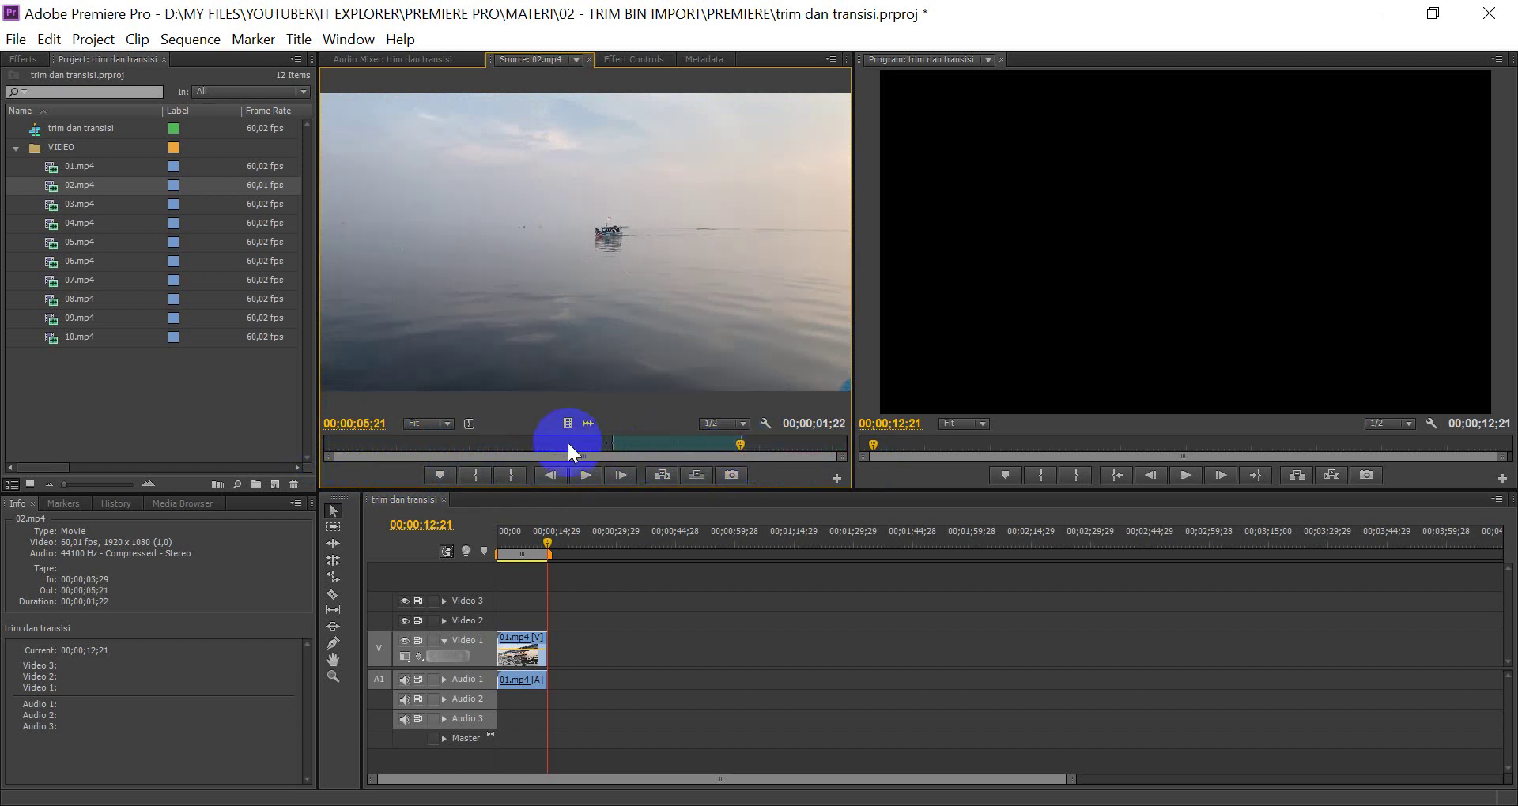
mouse_move(568, 447)
mouse_down()
mouse_move(383, 447)
mouse_move(683, 448)
mouse_move(756, 467)
mouse_up()
click(481, 474)
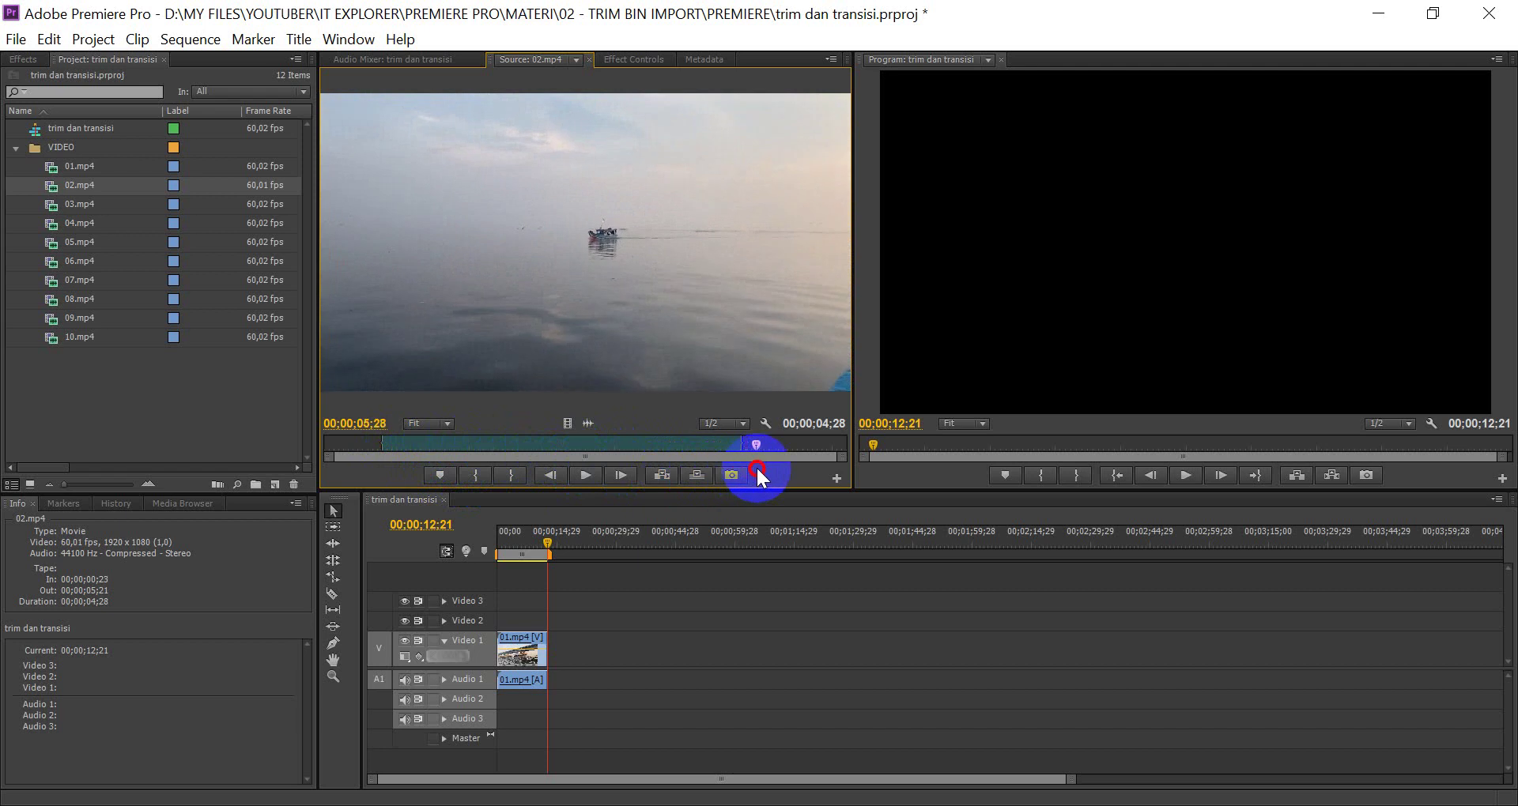
click(505, 477)
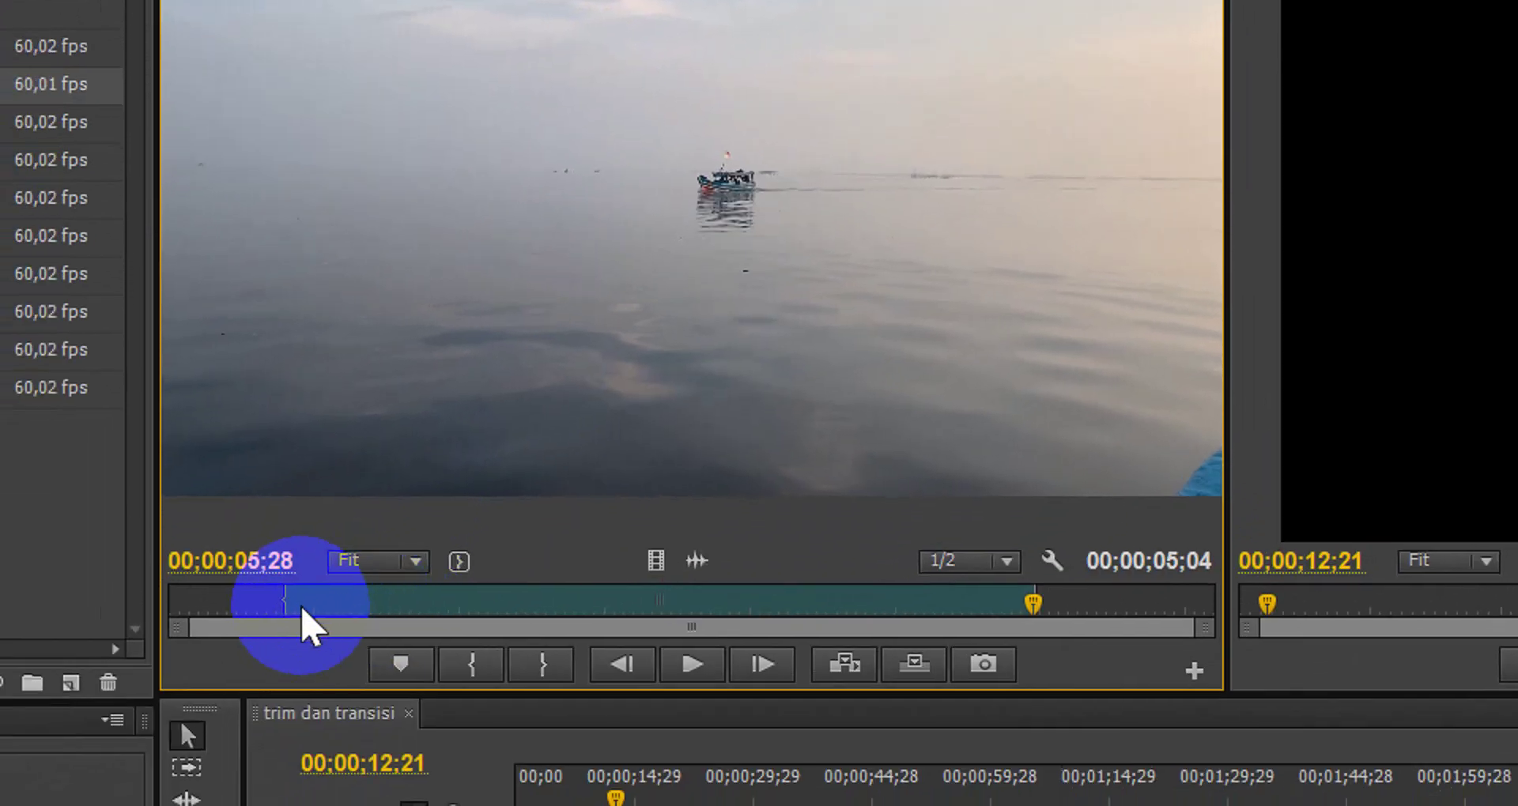
Refine 02.mp4 to In 00;00;00;27 and Out 00;00;06;01, then insert it after 01.mp4
click(250, 695)
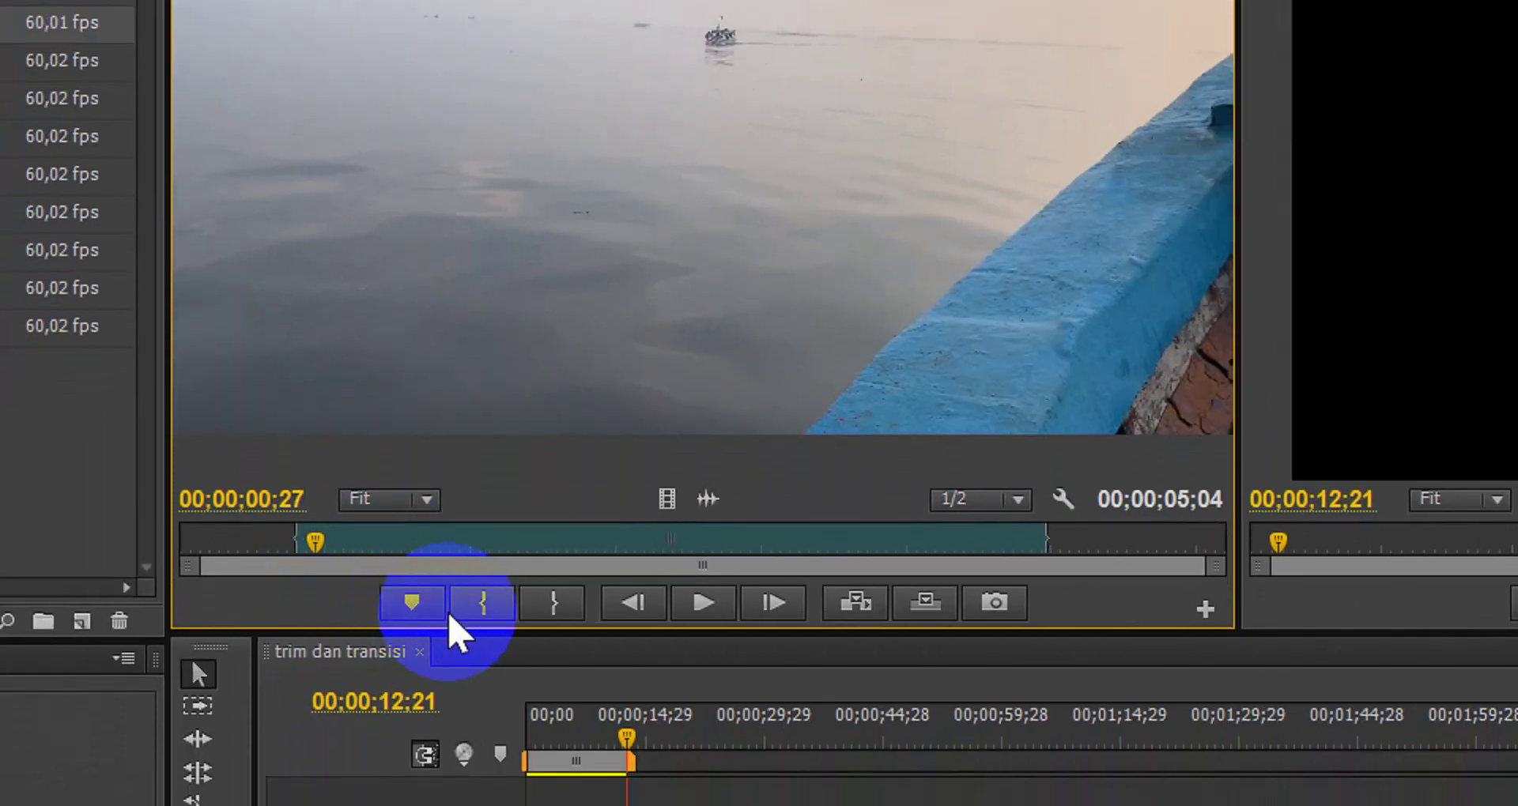
click(478, 601)
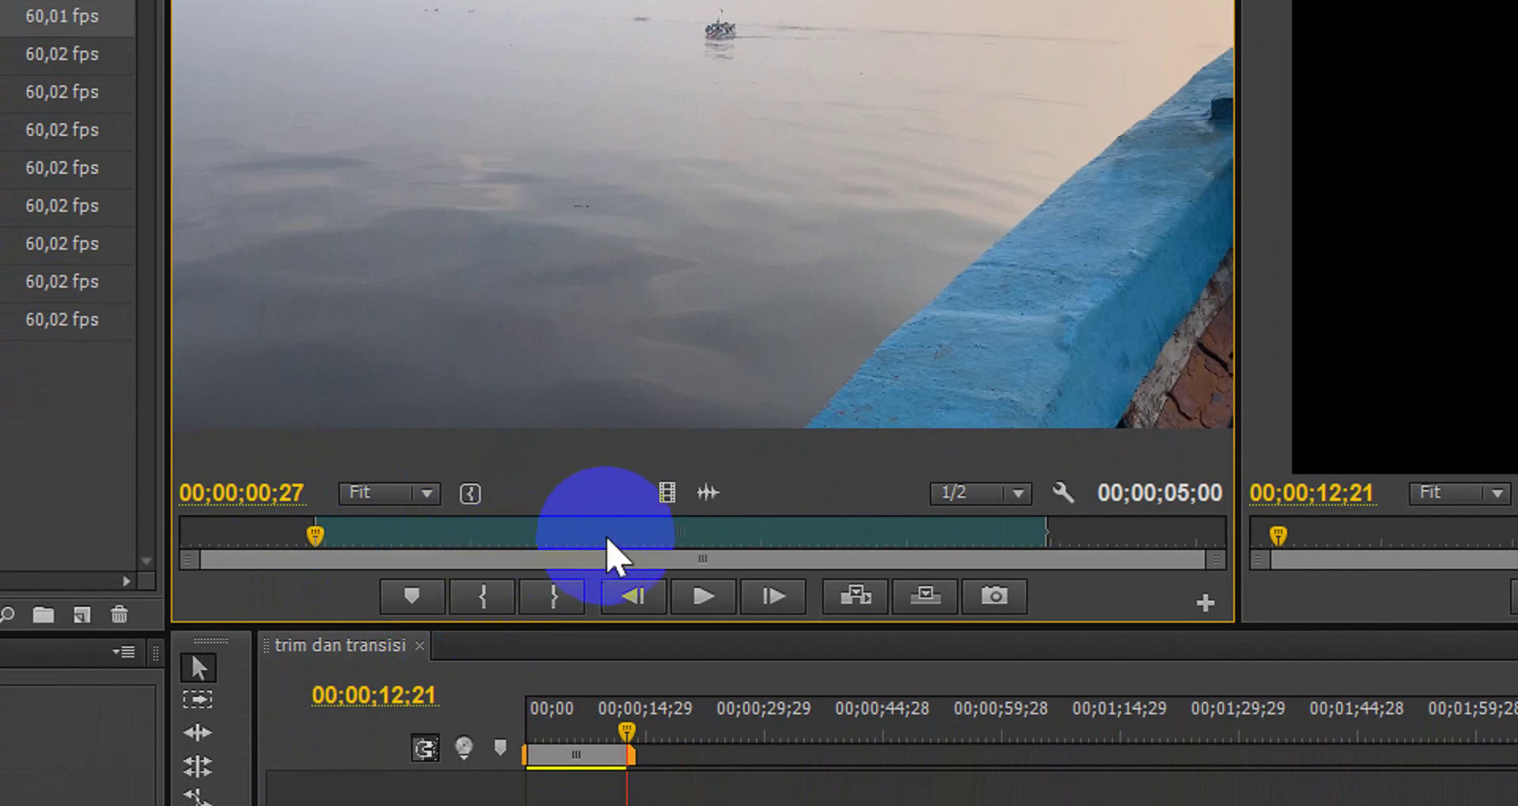
drag(711, 539, 1058, 544)
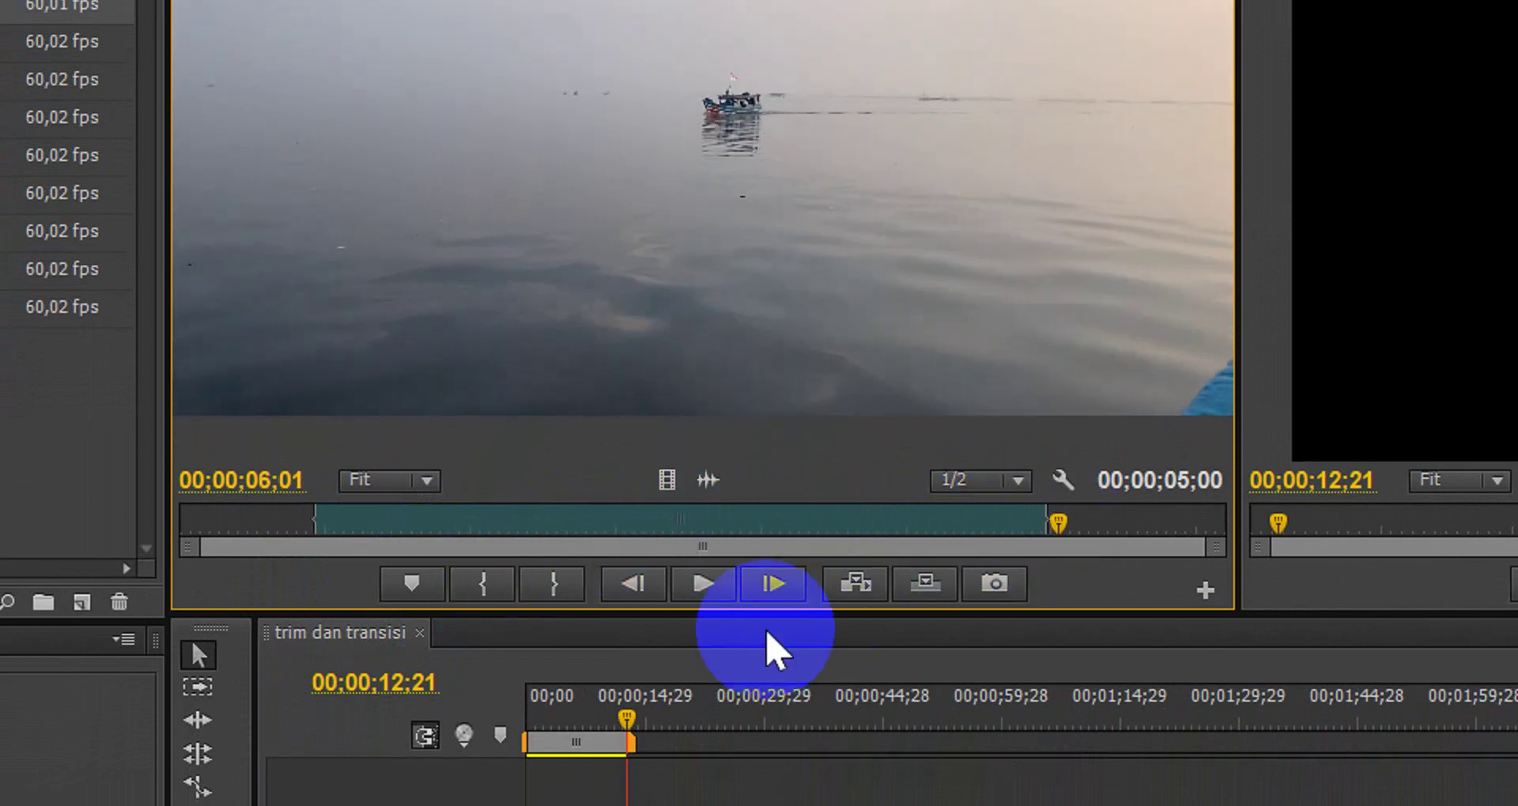
click(566, 573)
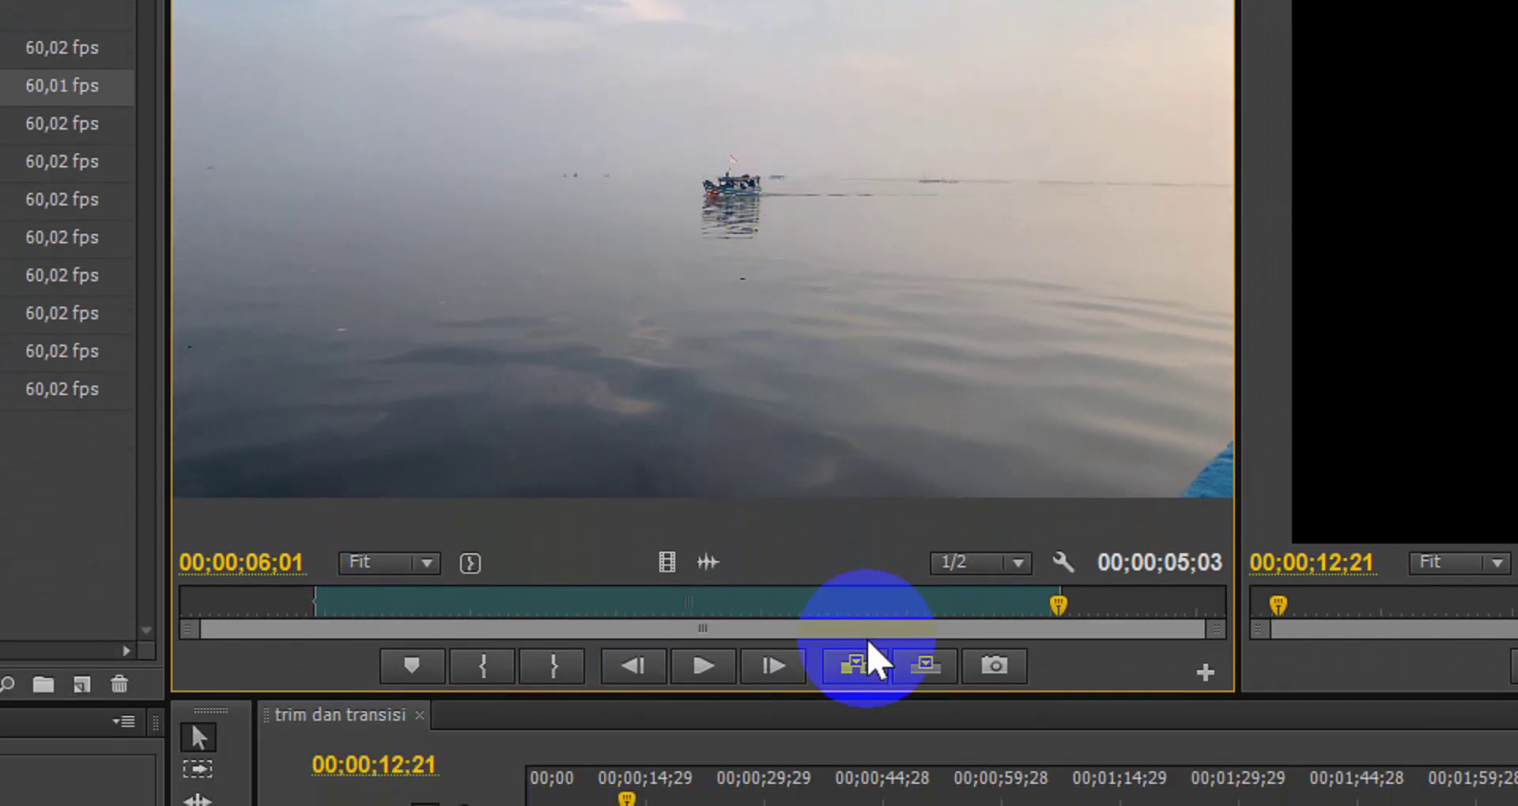
click(858, 623)
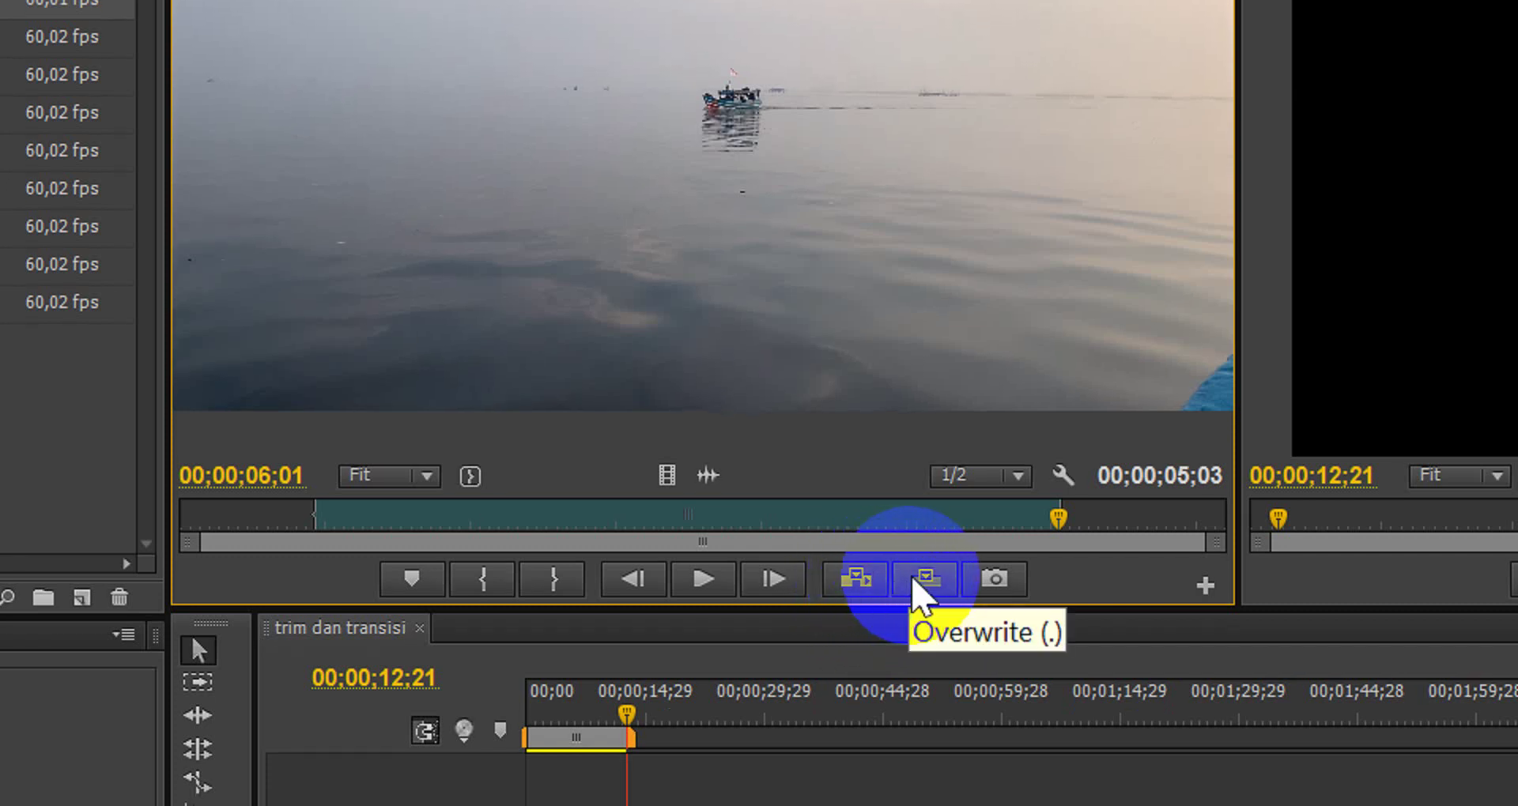
click(858, 585)
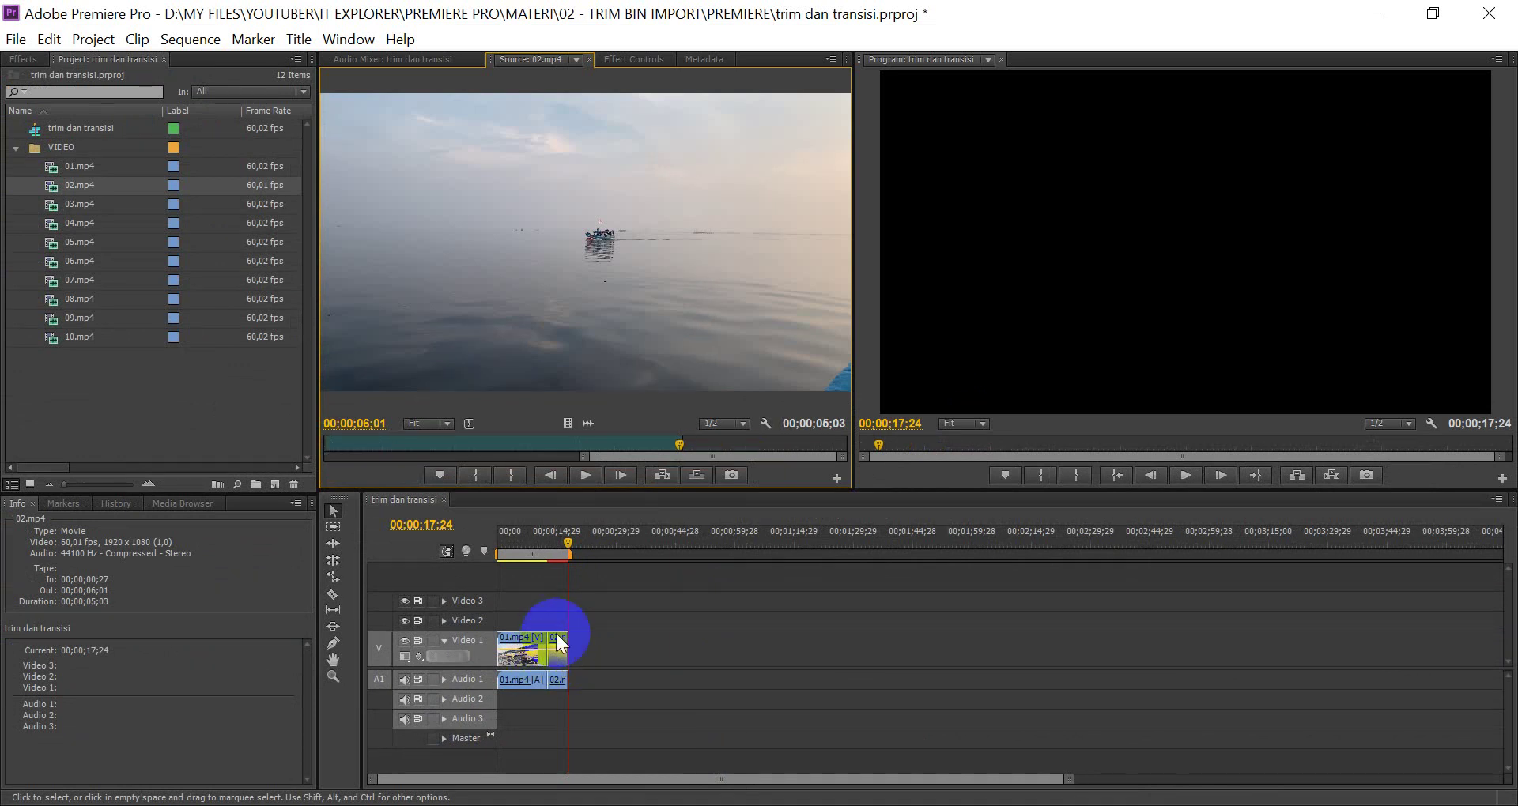
Zoom the timeline in and out with = and - to inspect the 01.mp4 and 02.mp4 clips
click(422, 503)
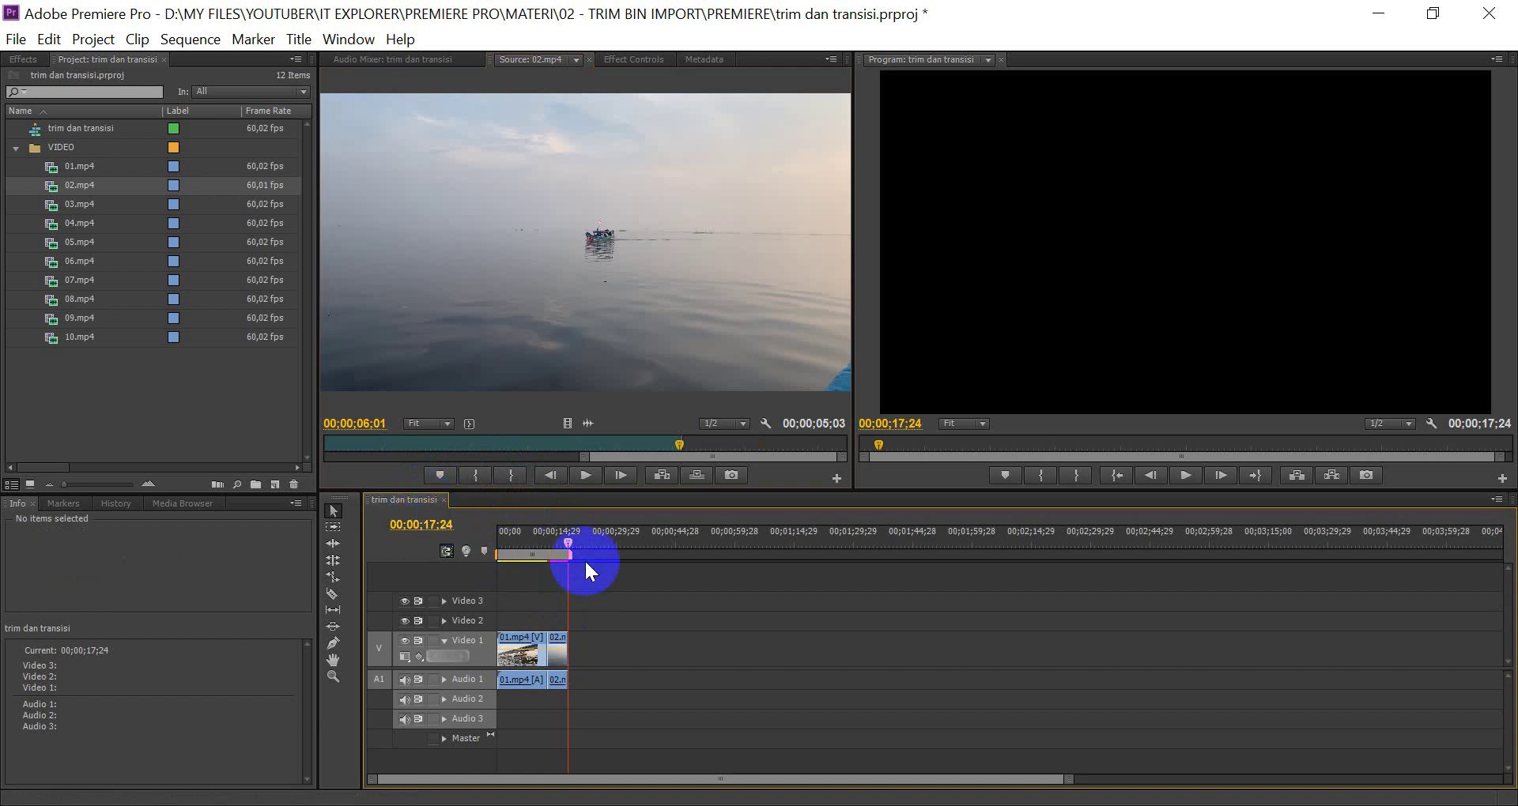
key(equal)
key(equal)
key(equal)
key(equal)
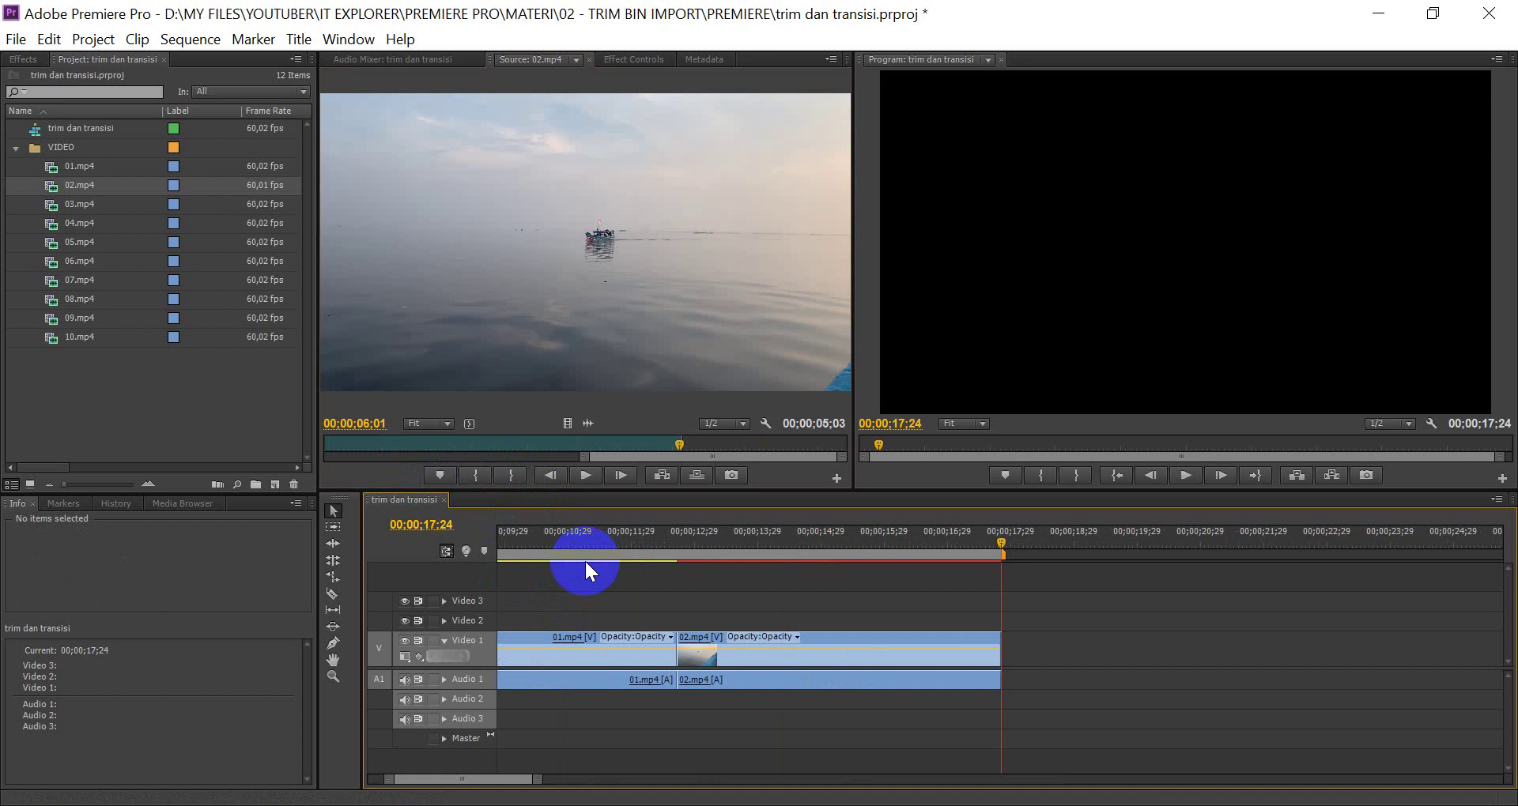
key(minus)
key(minus)
key(minus)
key(minus)
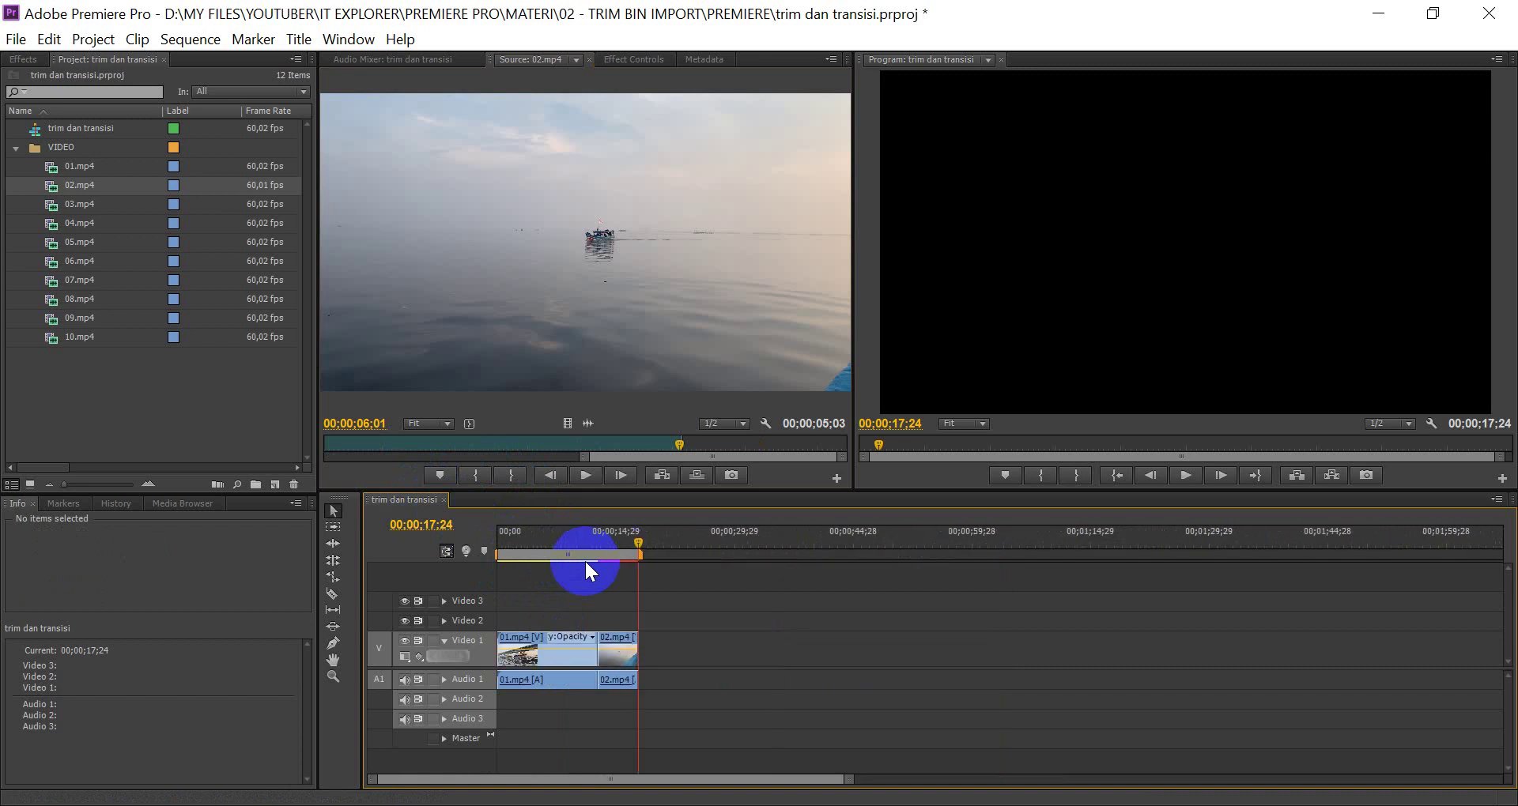
key(equal)
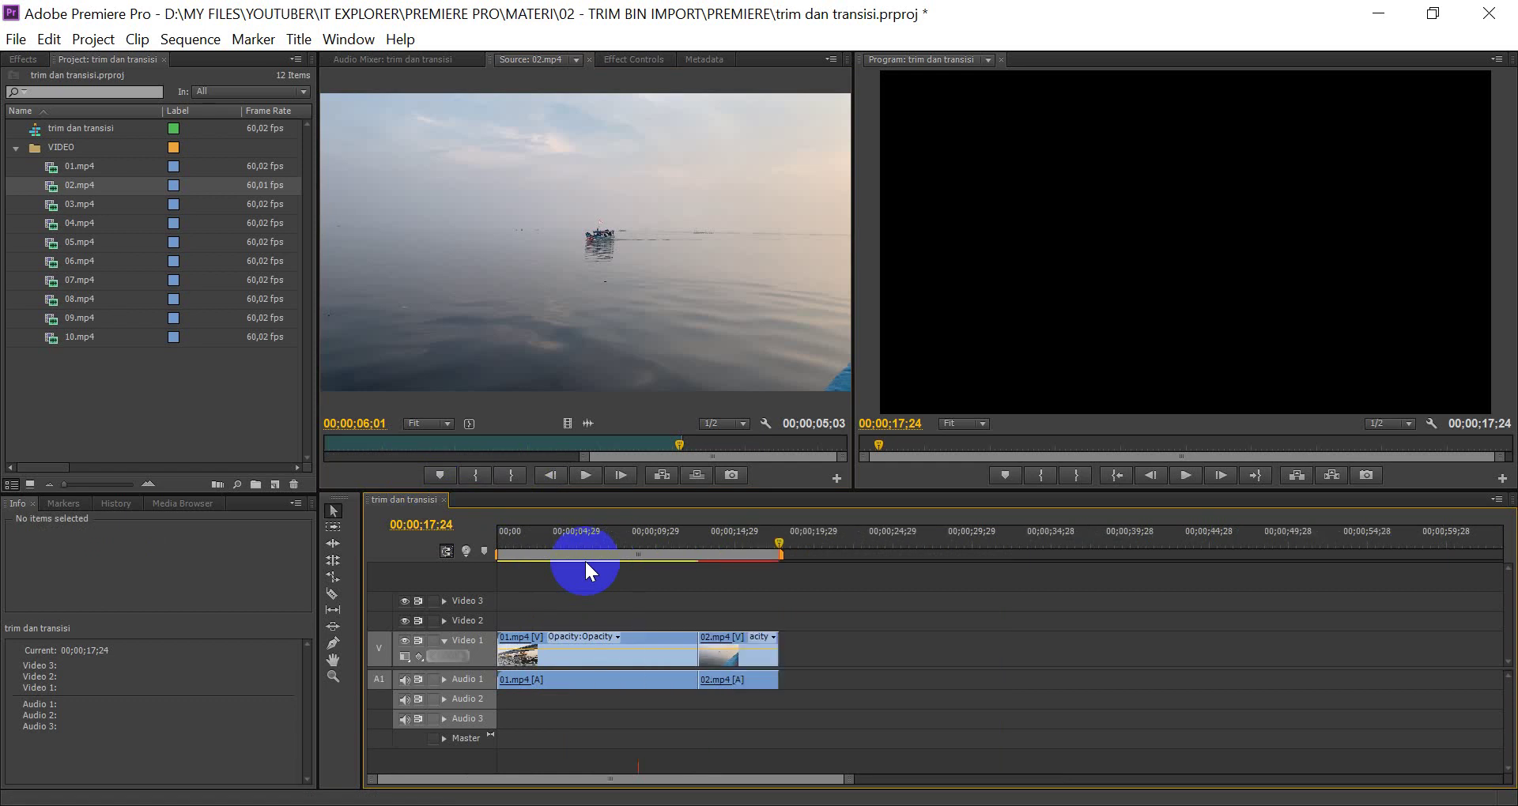
key(equal)
key(minus)
key(minus)
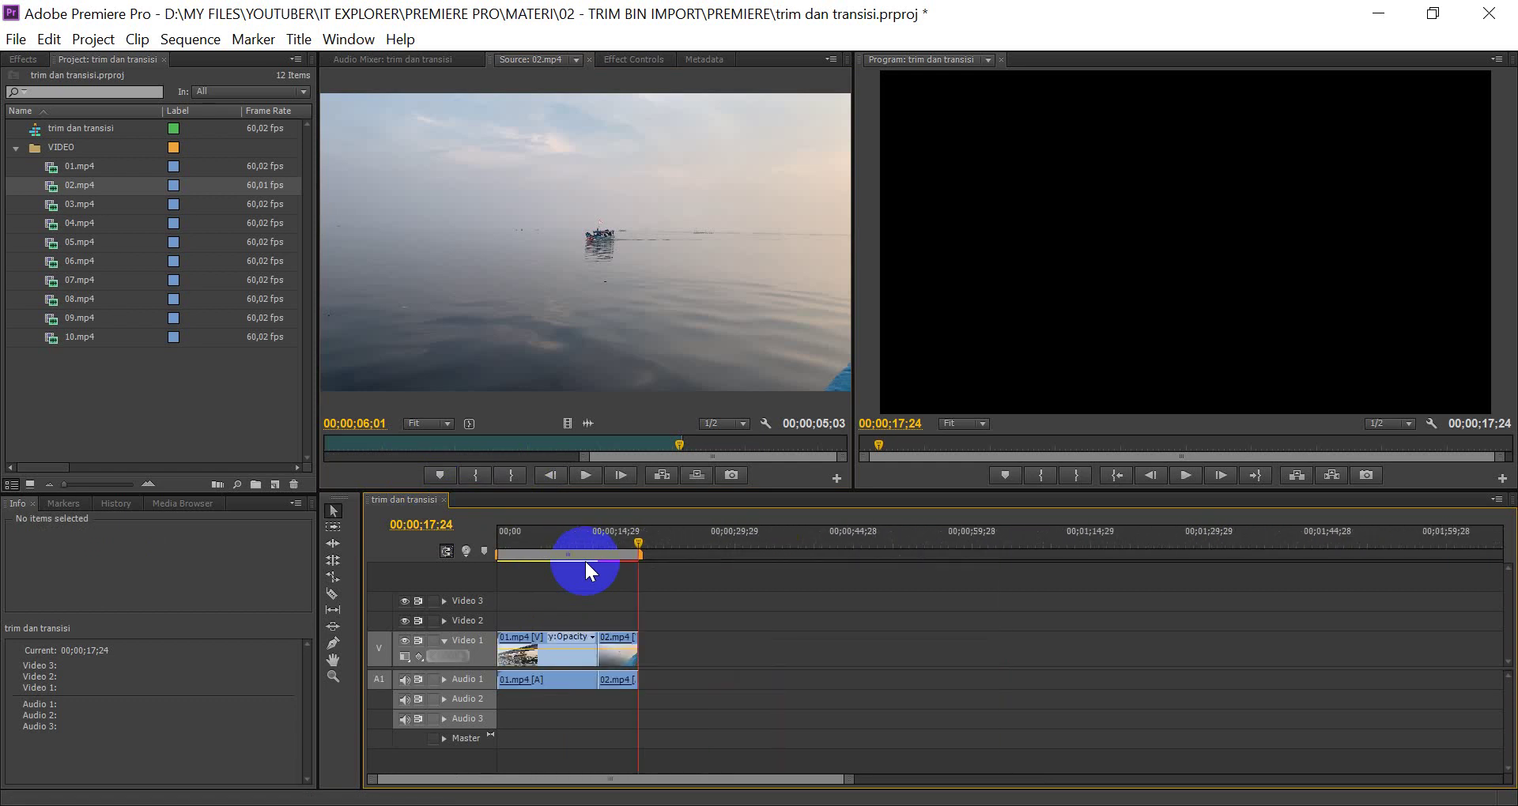
key(equal)
key(equal)
key(minus)
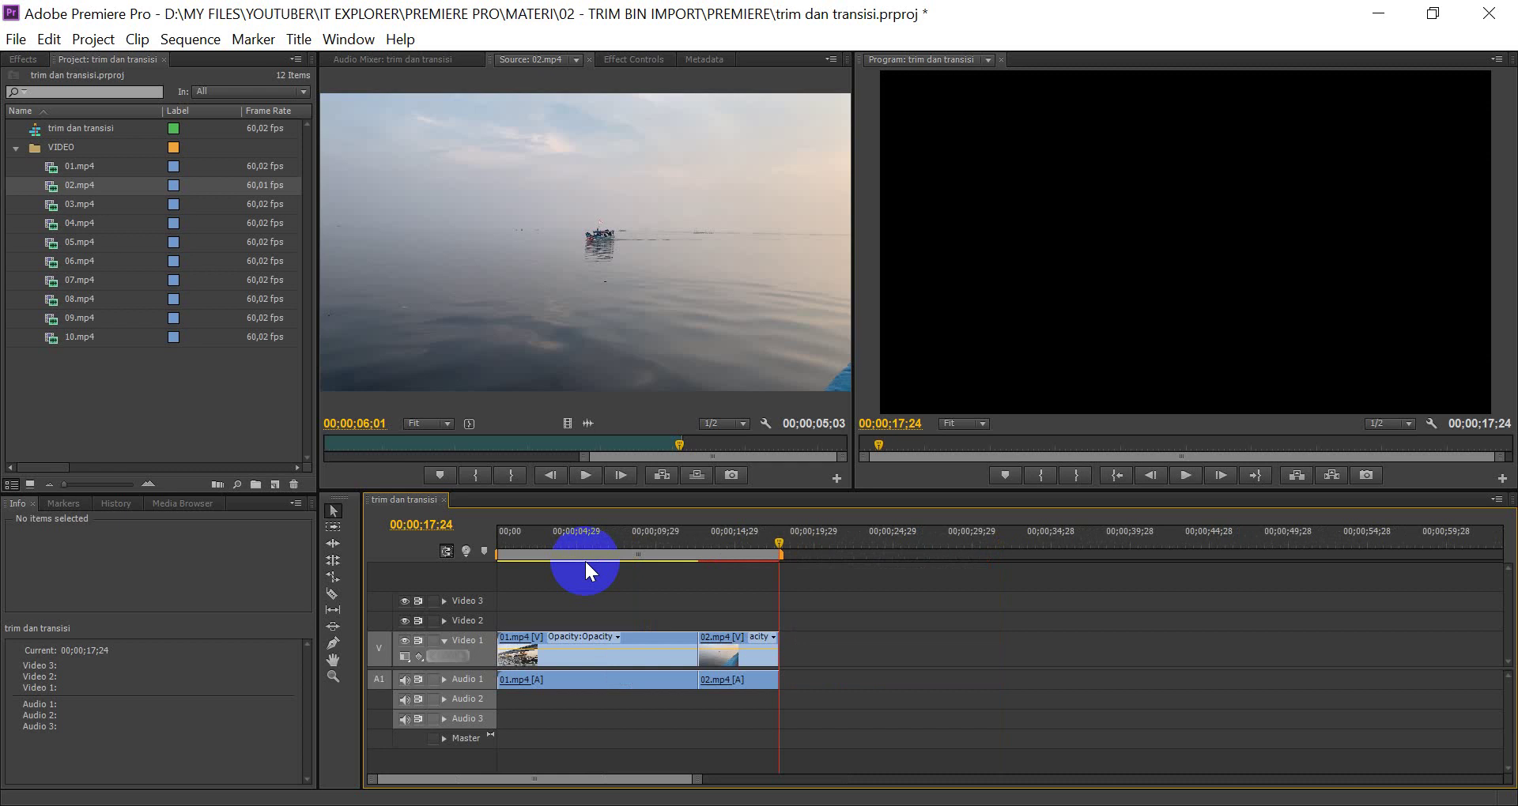
key(equal)
key(minus)
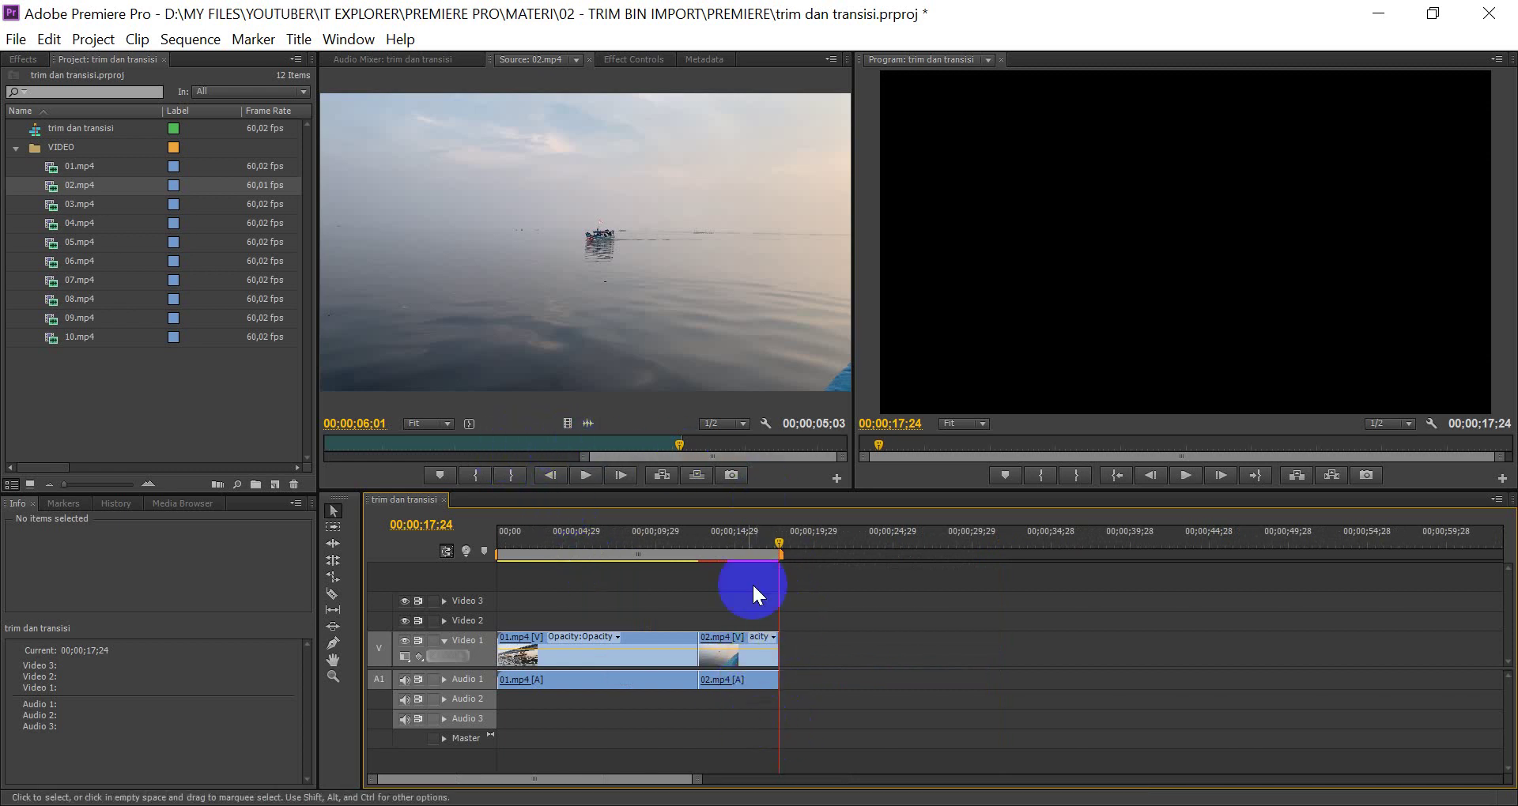
Mark 03.mp4 from 00;00;02;06 to 00;00;04;22 and insert it after 02.mp4
double_click(54, 201)
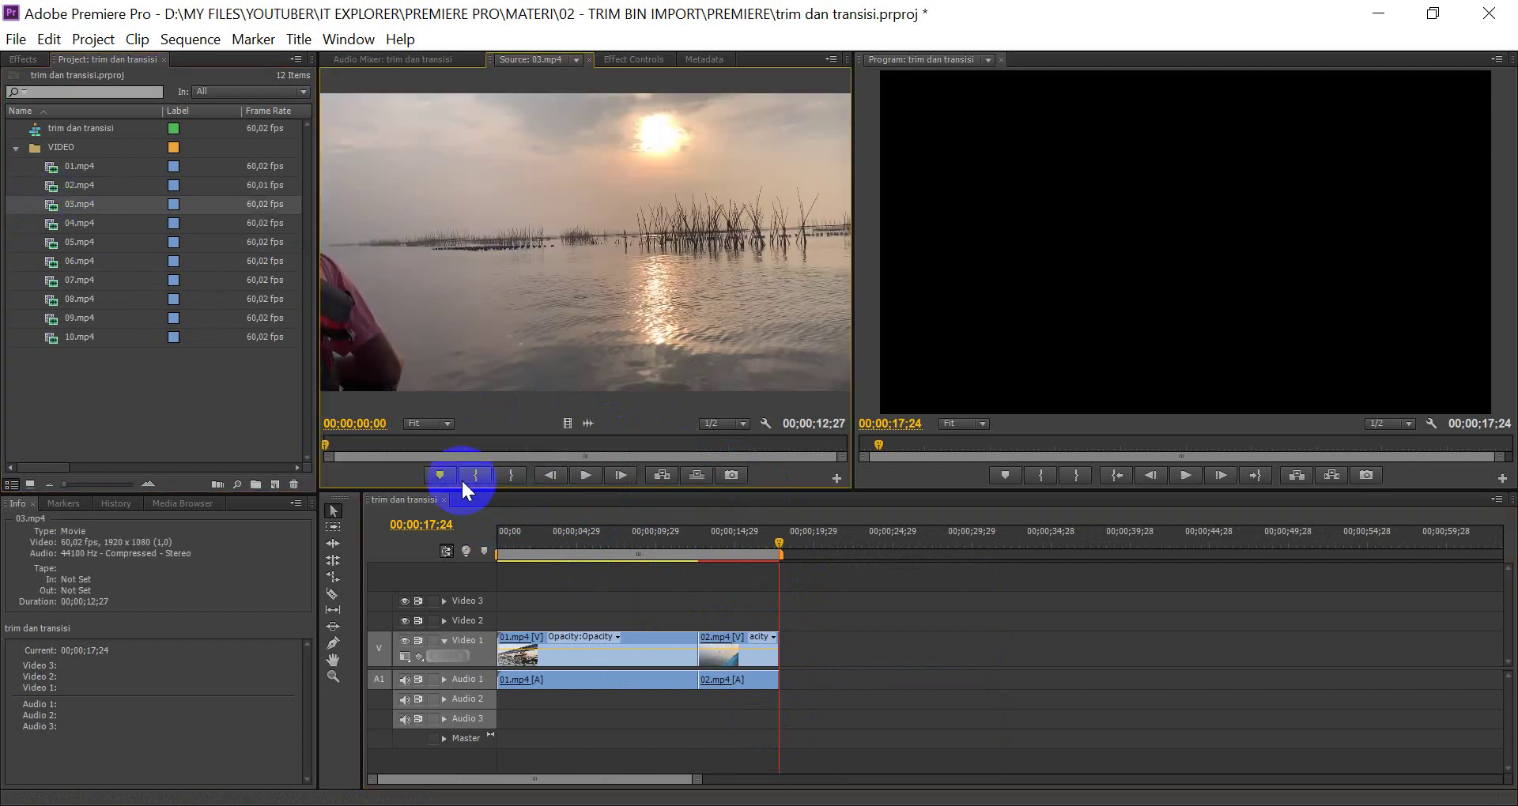
drag(395, 439, 413, 445)
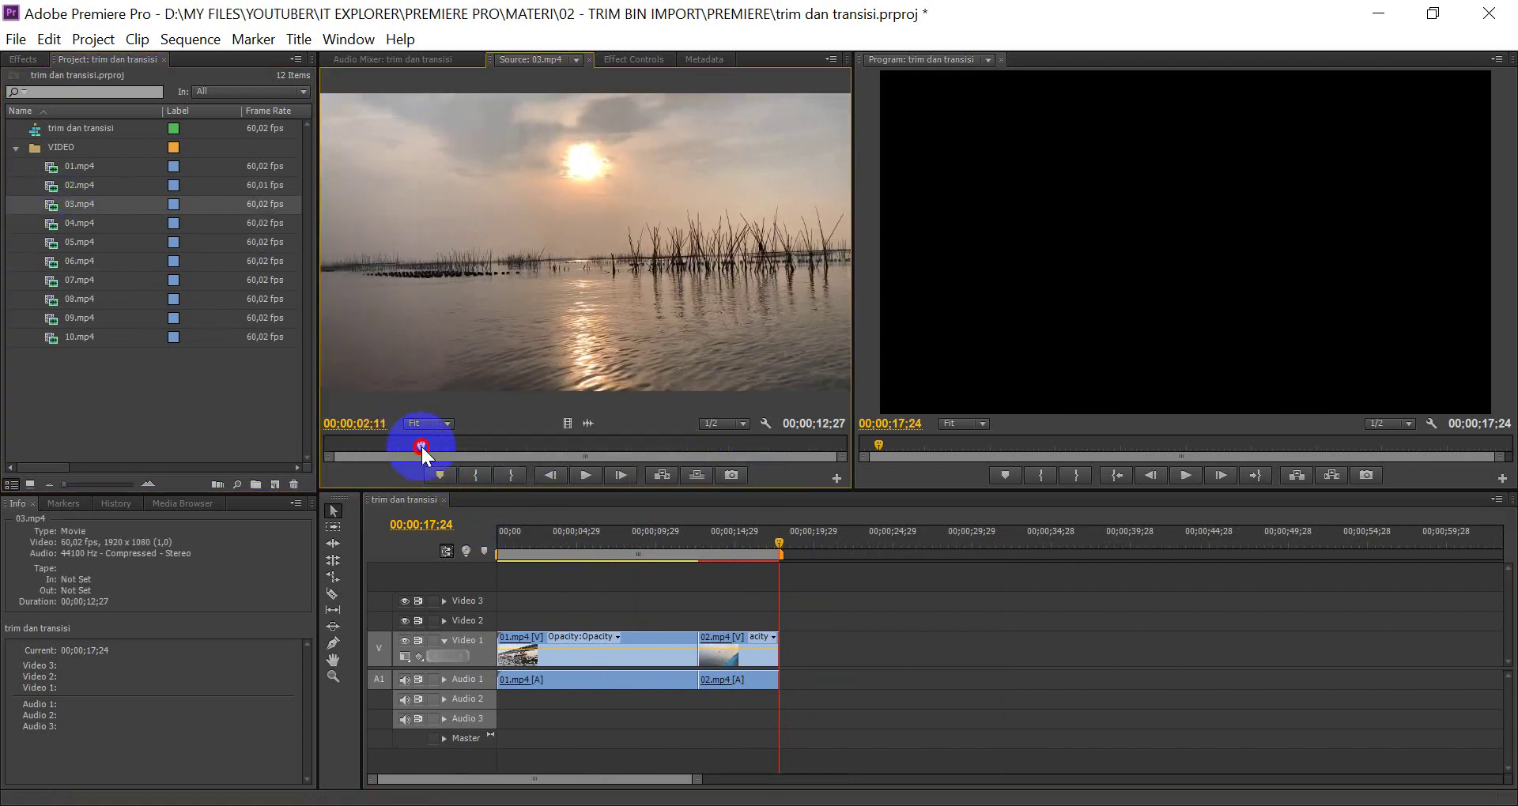
click(471, 476)
mouse_move(564, 450)
mouse_down()
mouse_move(784, 454)
mouse_move(516, 448)
mouse_up()
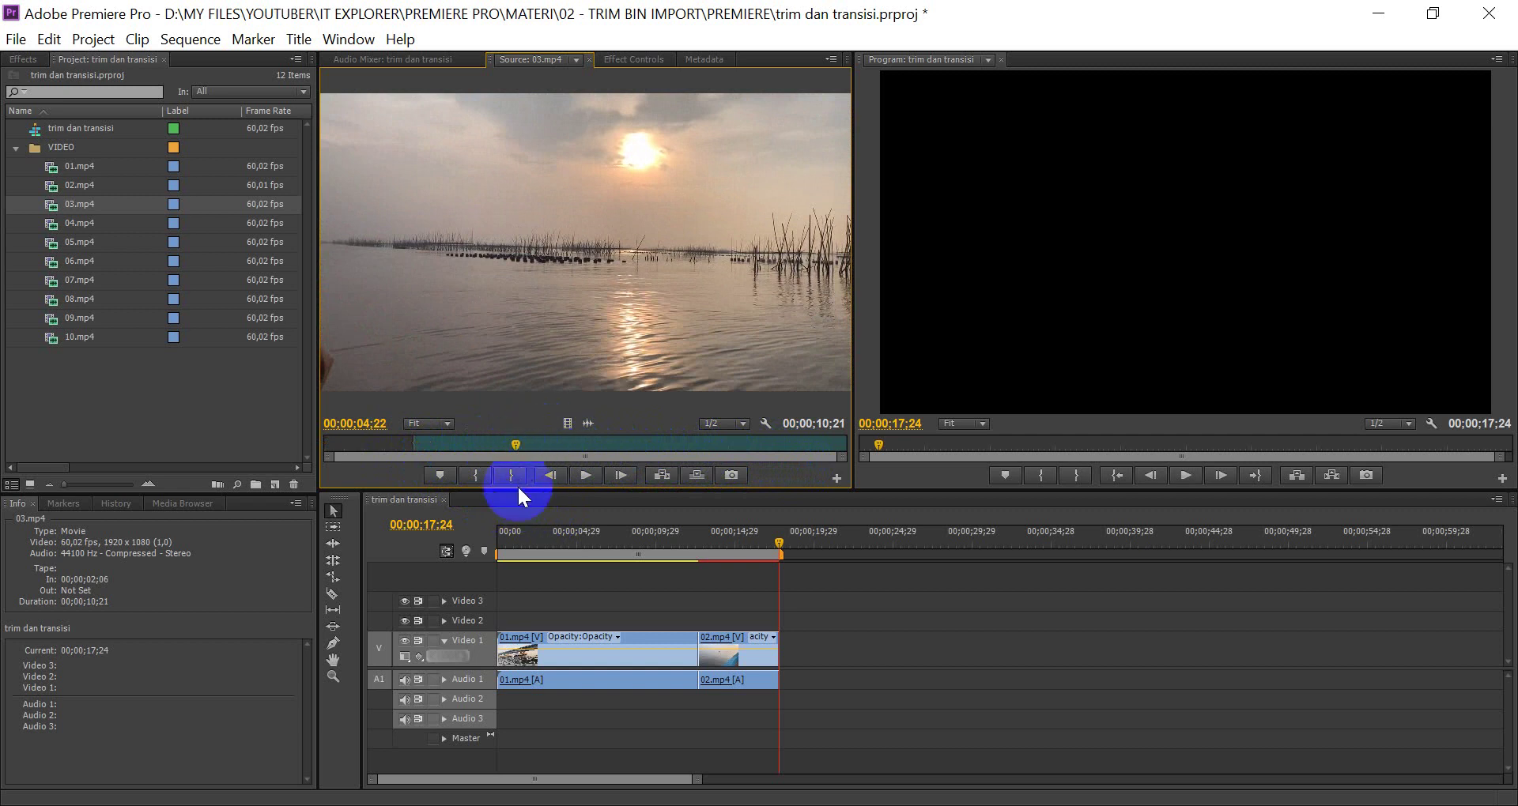
click(511, 473)
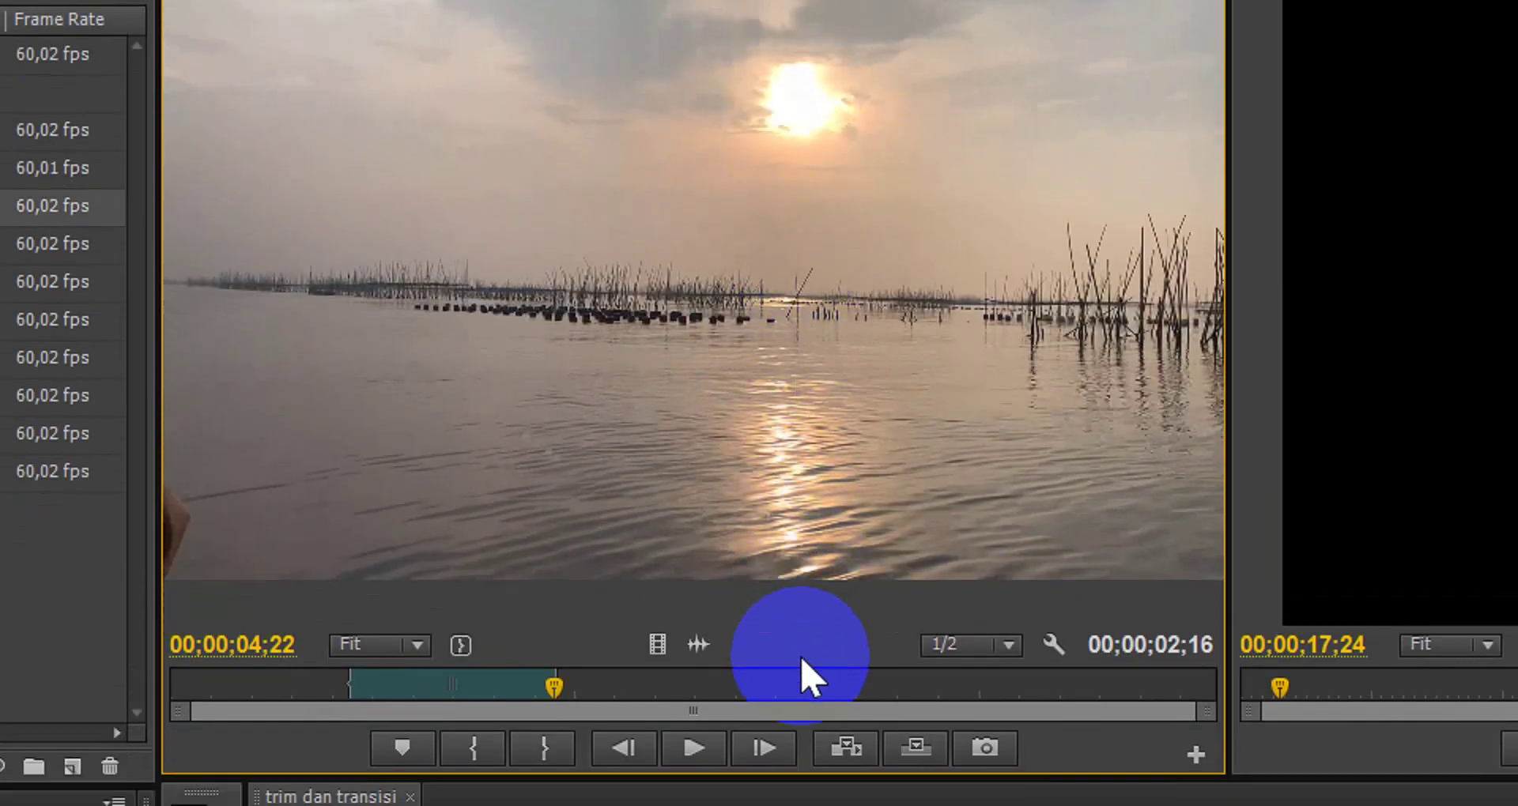
click(845, 606)
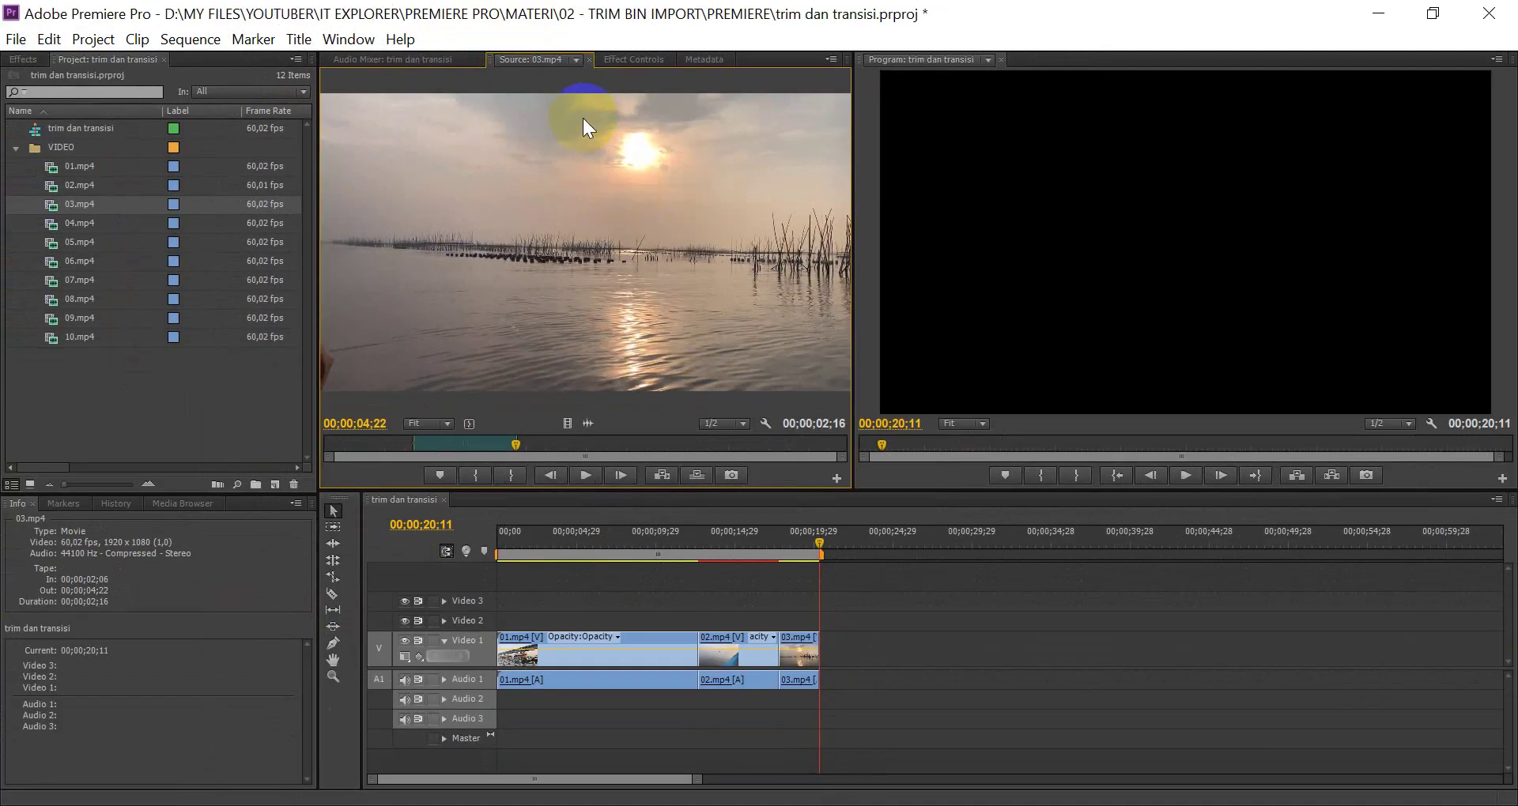
Mark 04.mp4 from 00;00;00;15 to 00;00;03;29 and insert it at the sequence end
click(76, 222)
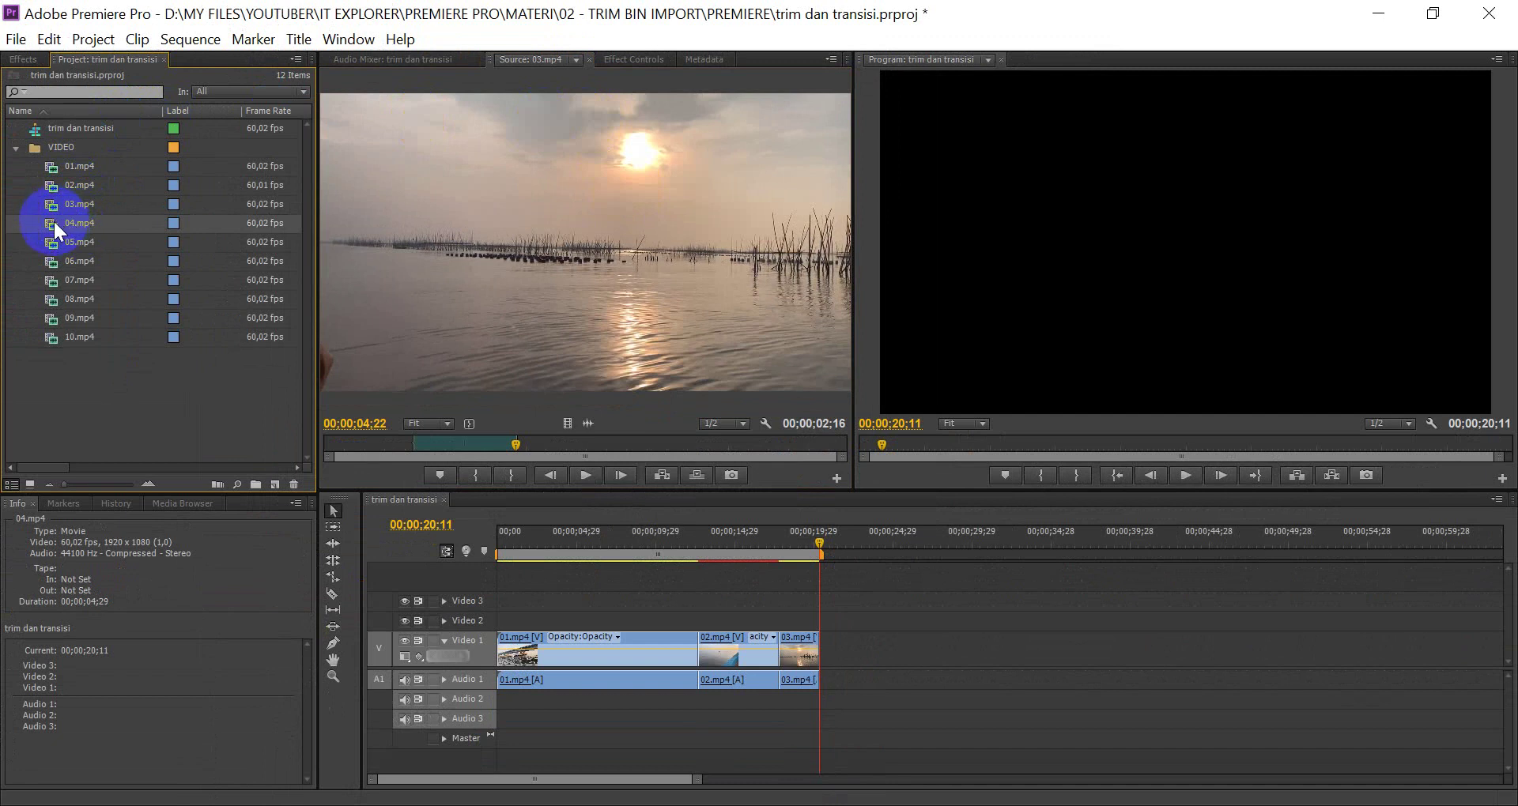
double_click(54, 220)
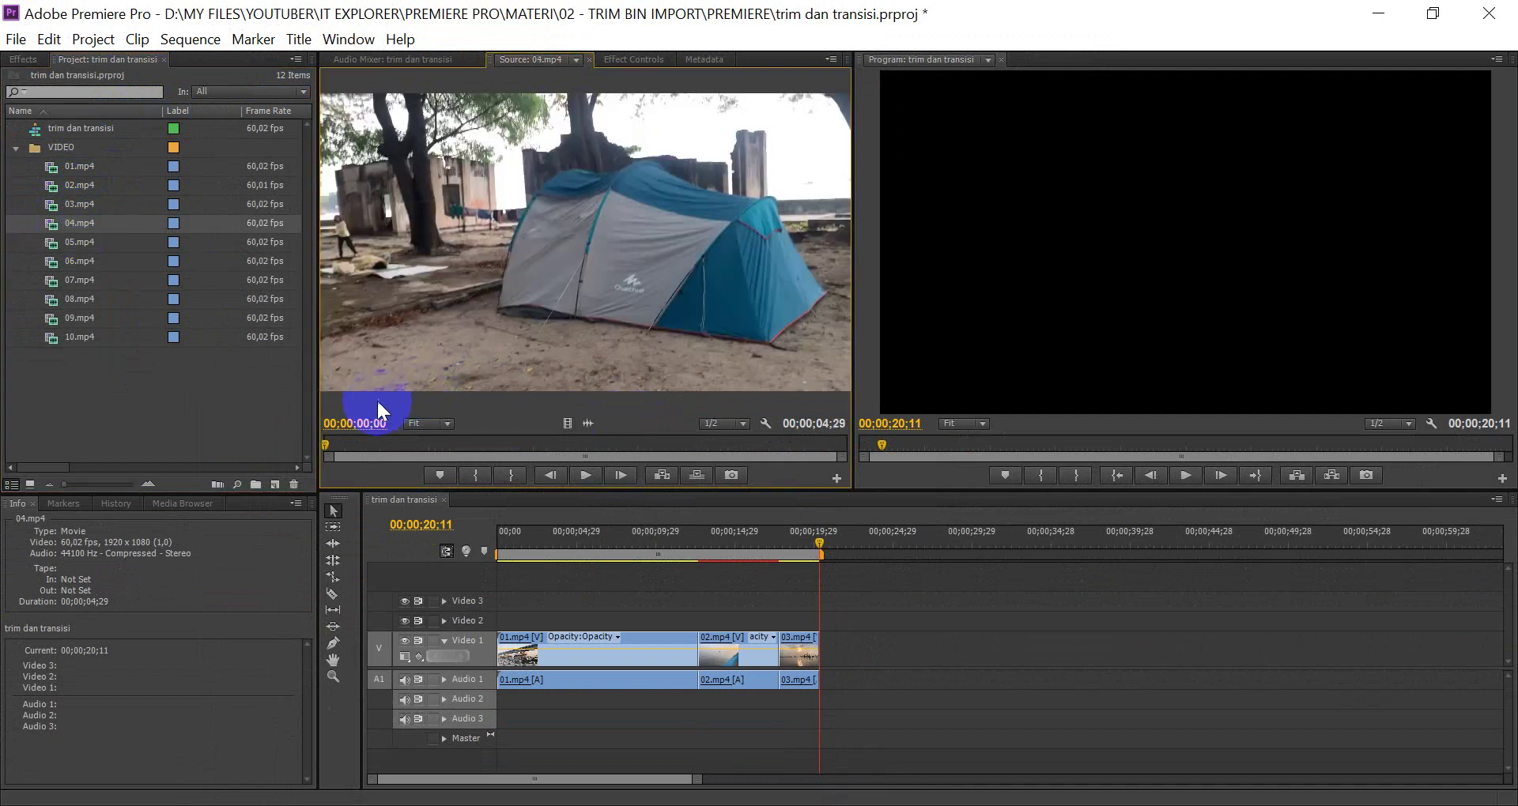
drag(355, 445, 378, 445)
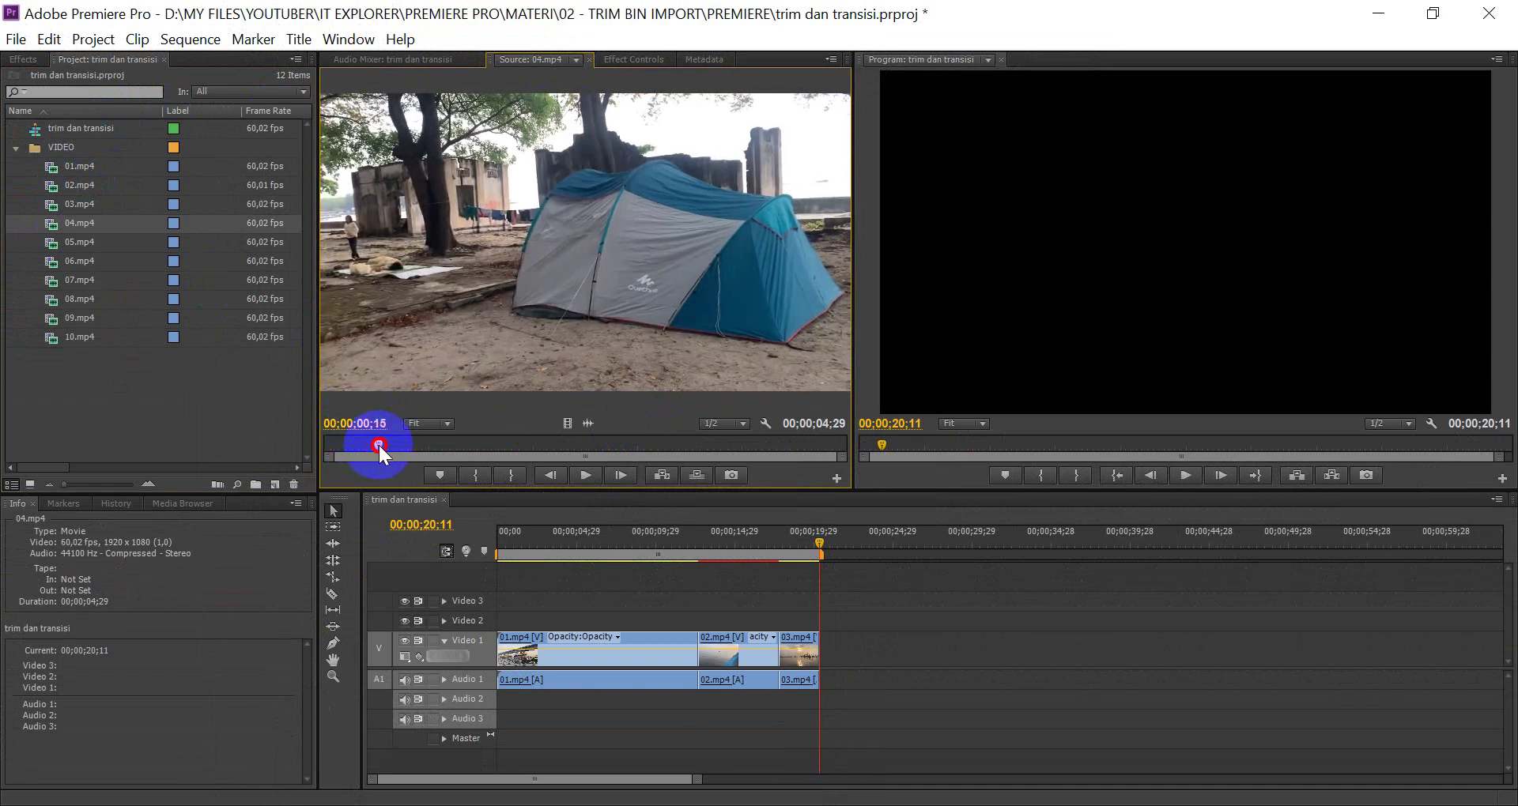
click(475, 475)
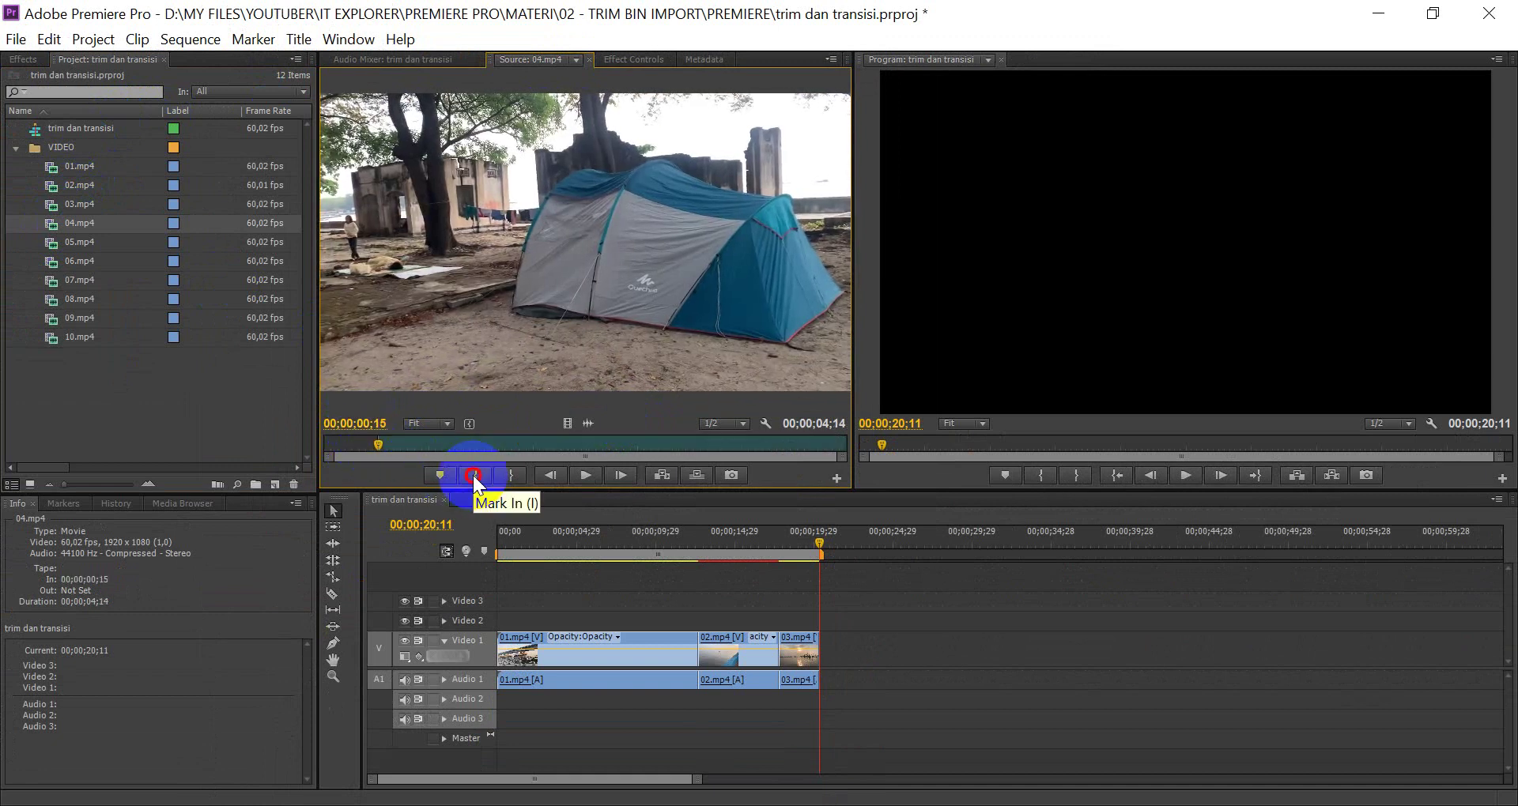
click(486, 444)
drag(489, 446, 741, 468)
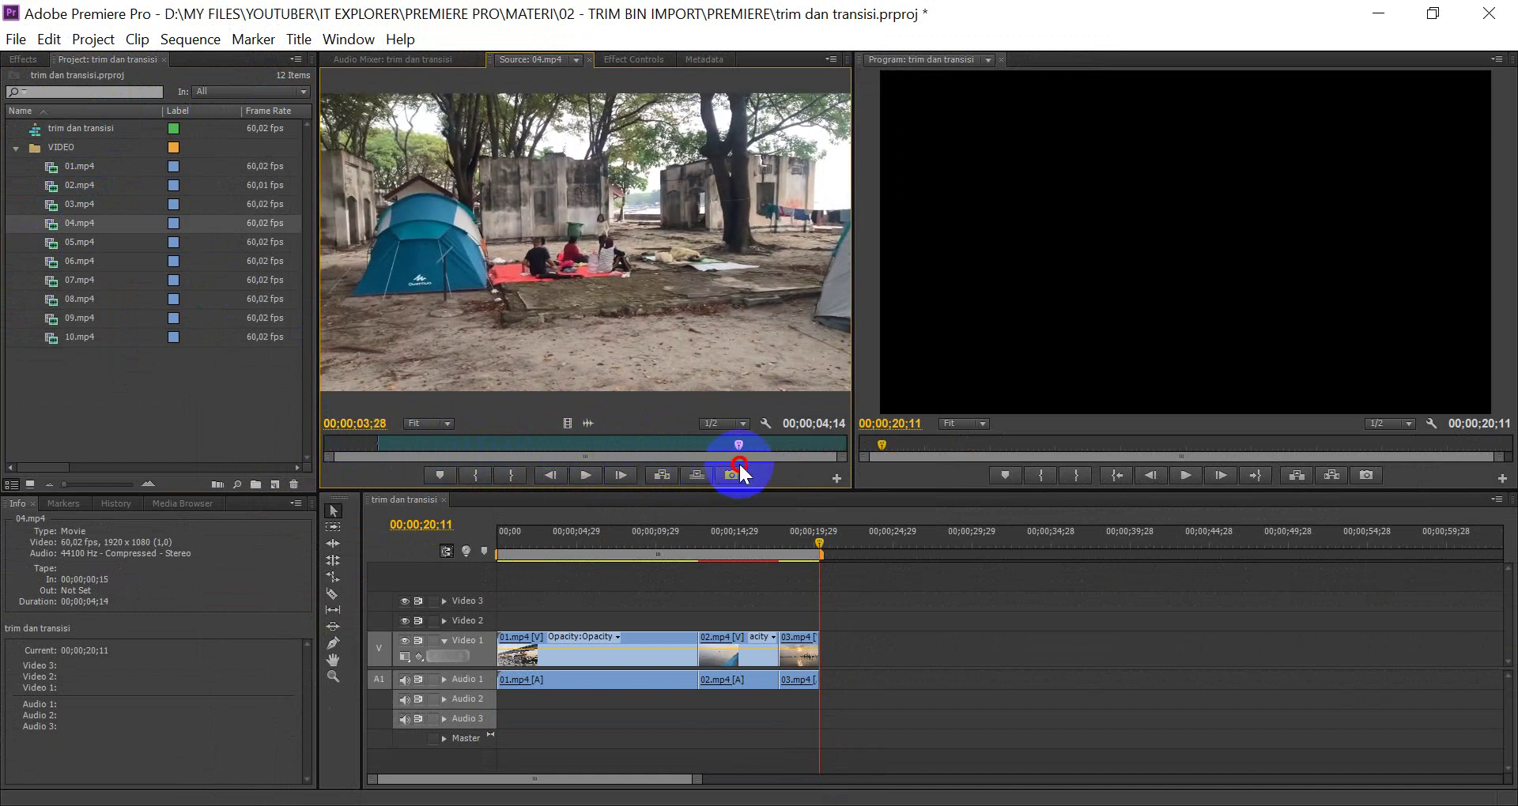
click(511, 477)
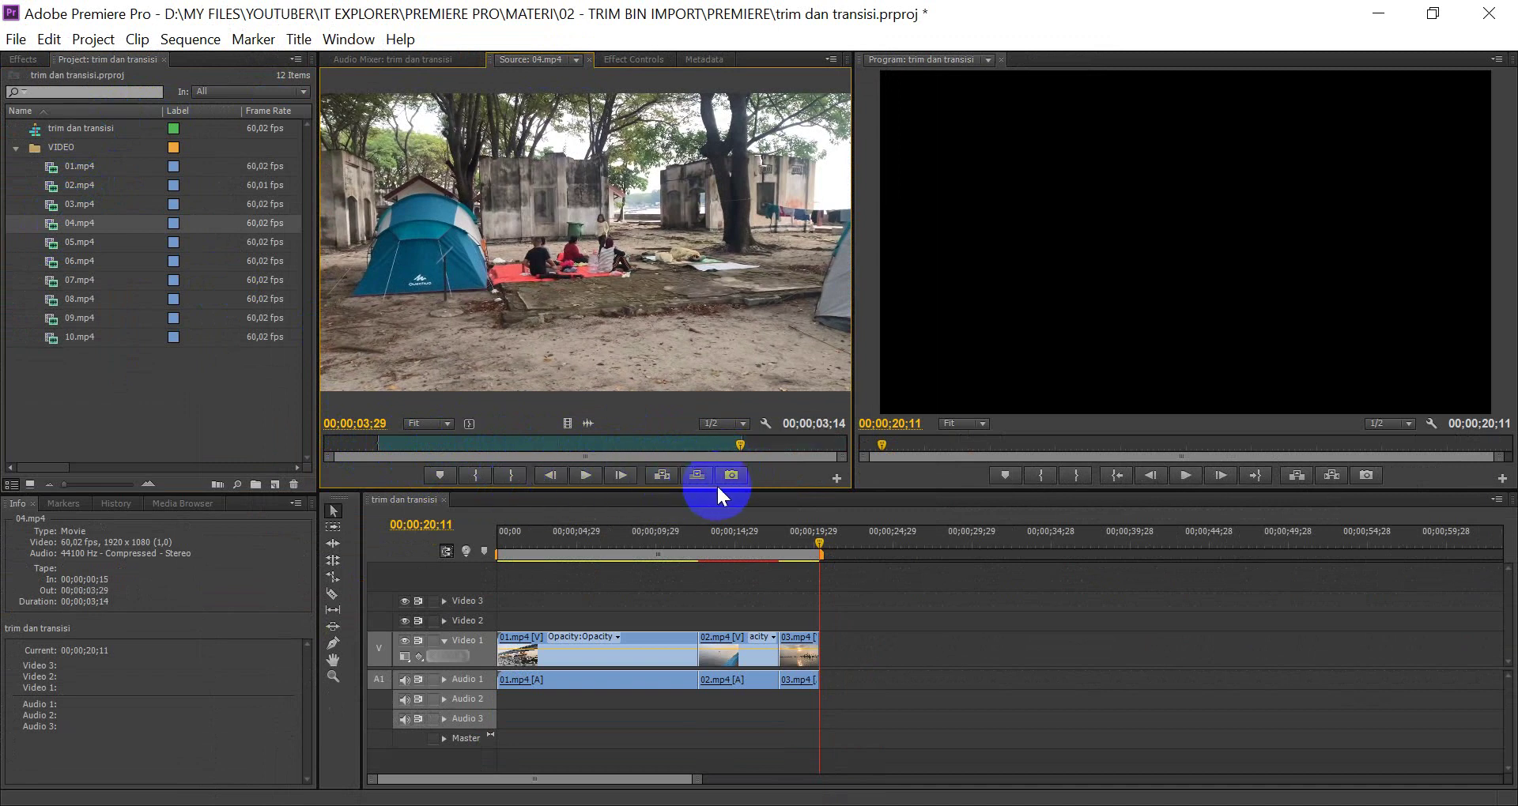
click(660, 475)
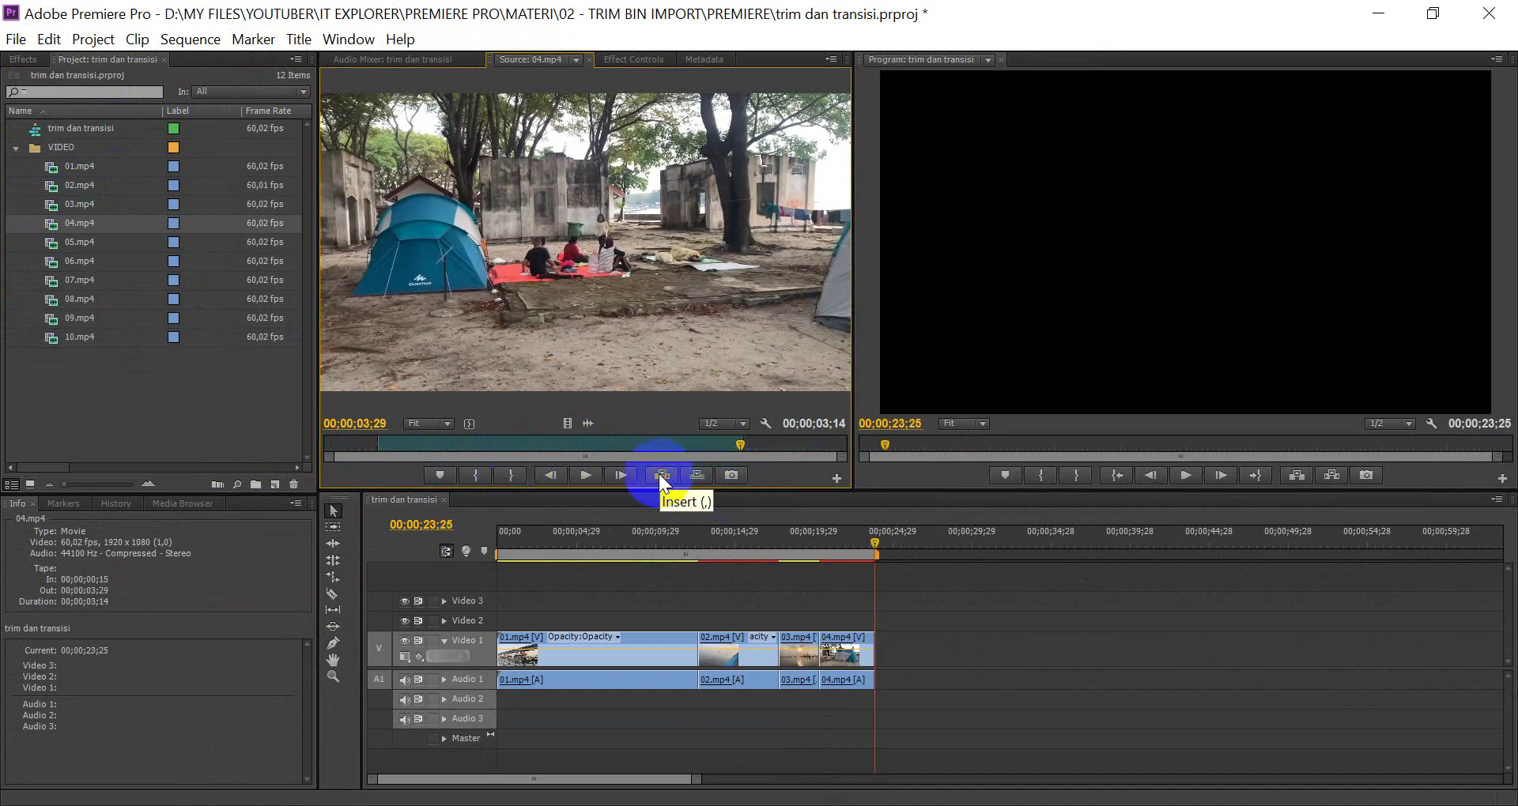
Mark 05.mp4 In at 00;00;00;22 and Out at 00;00;04;07, then insert it after 04.mp4
double_click(56, 242)
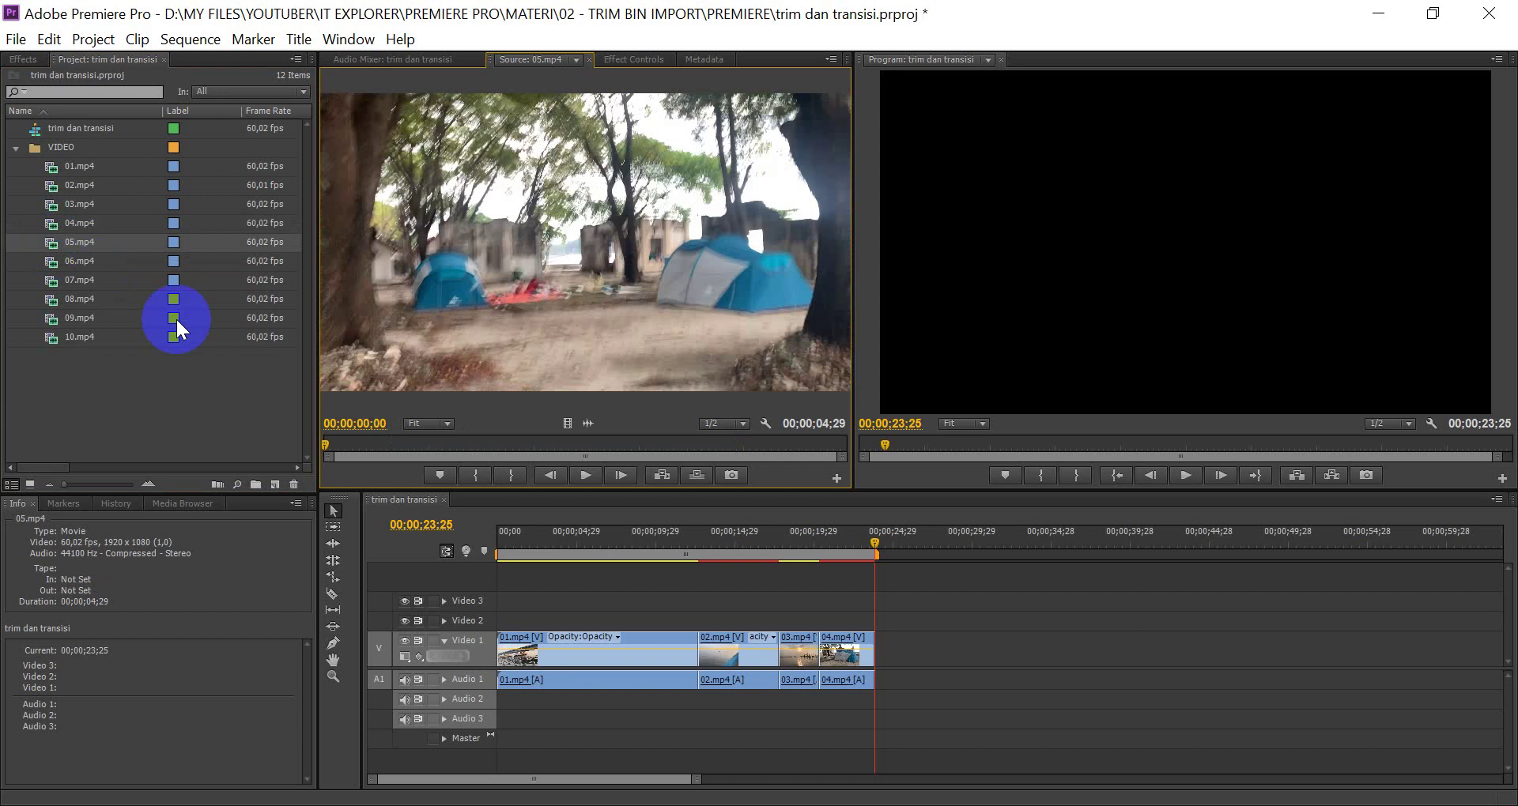
drag(384, 448, 402, 445)
click(477, 475)
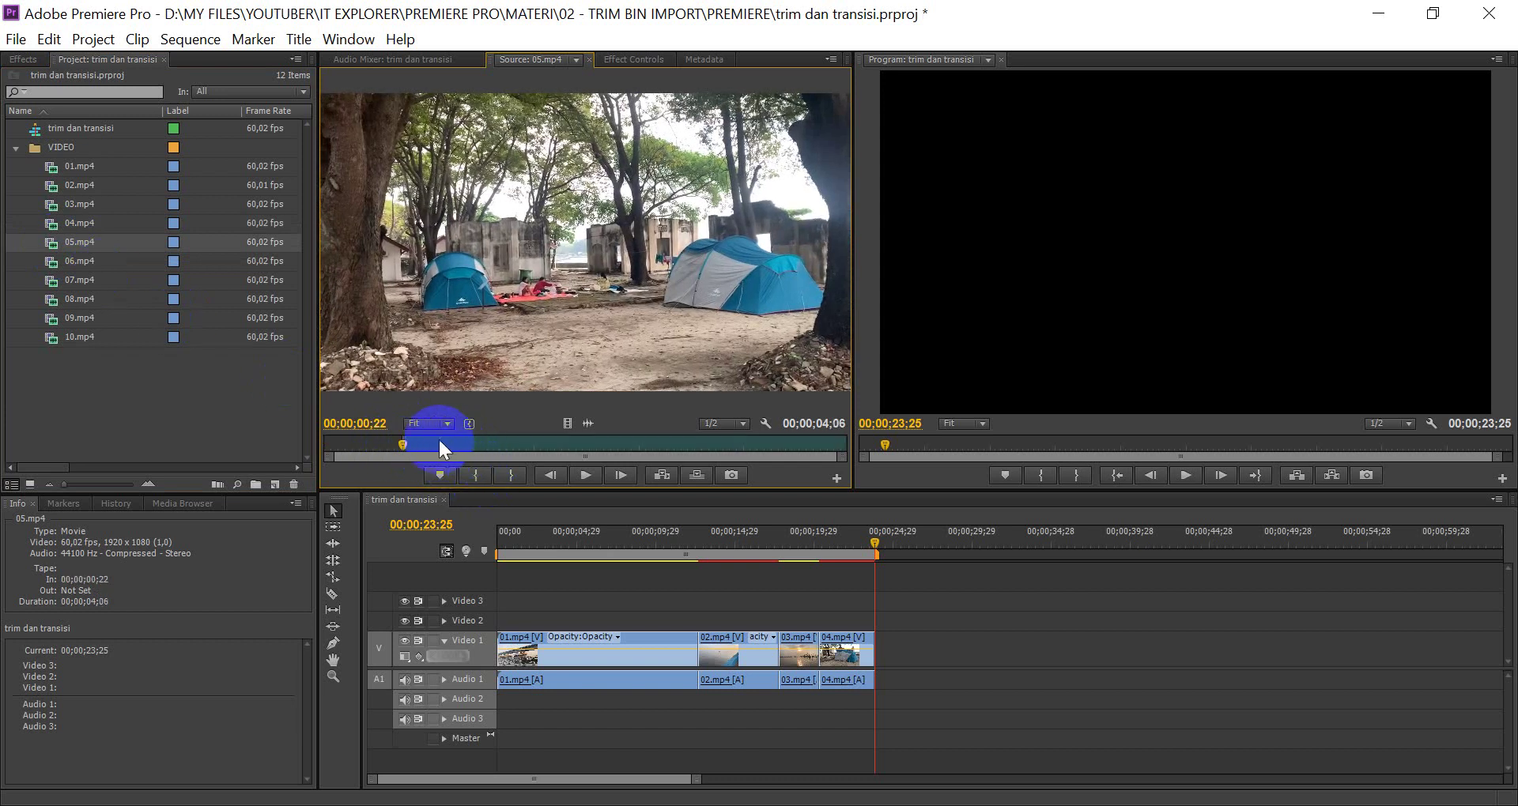
drag(557, 456, 770, 457)
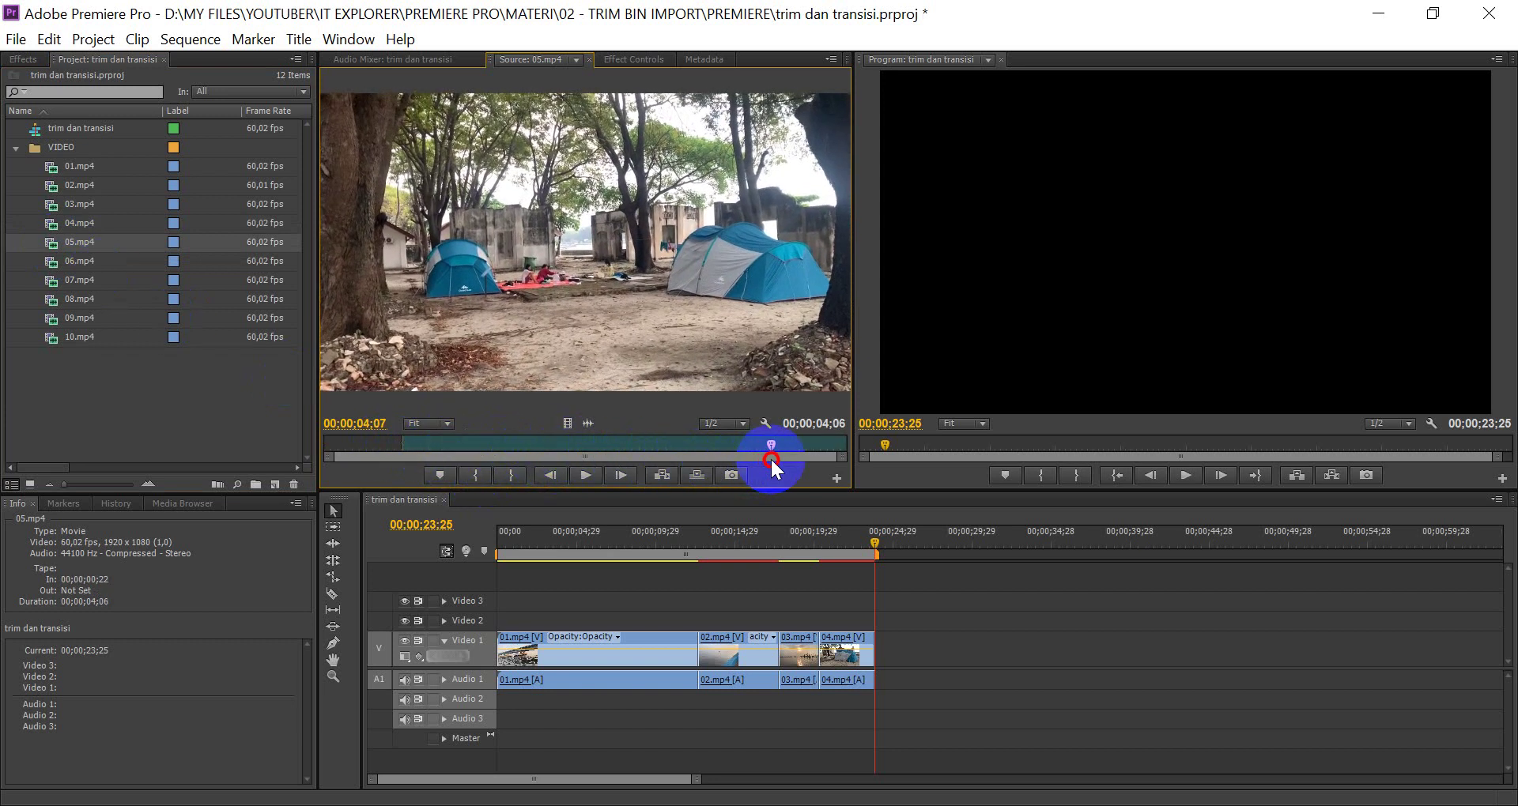
click(515, 476)
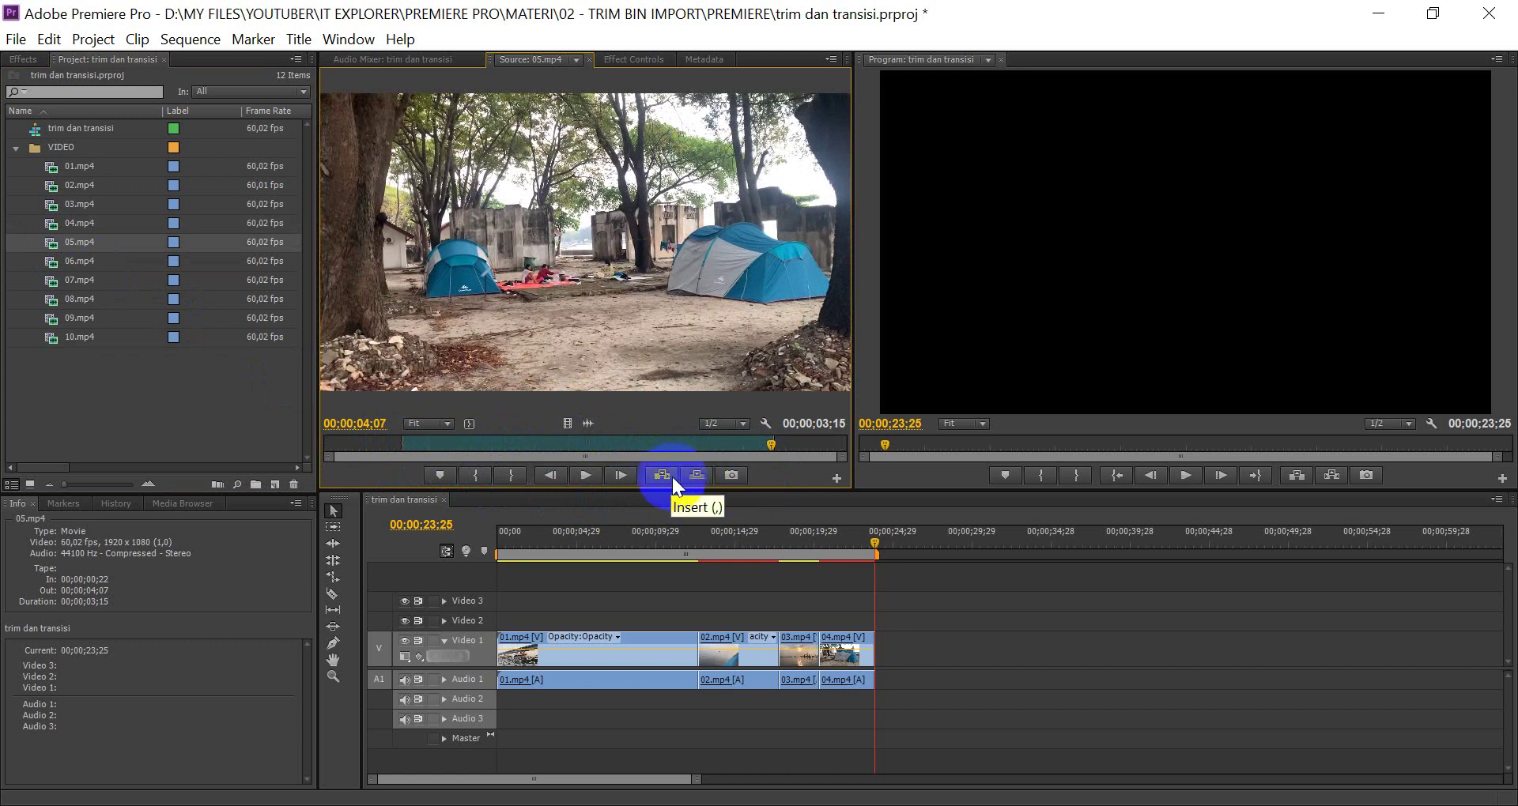
click(665, 477)
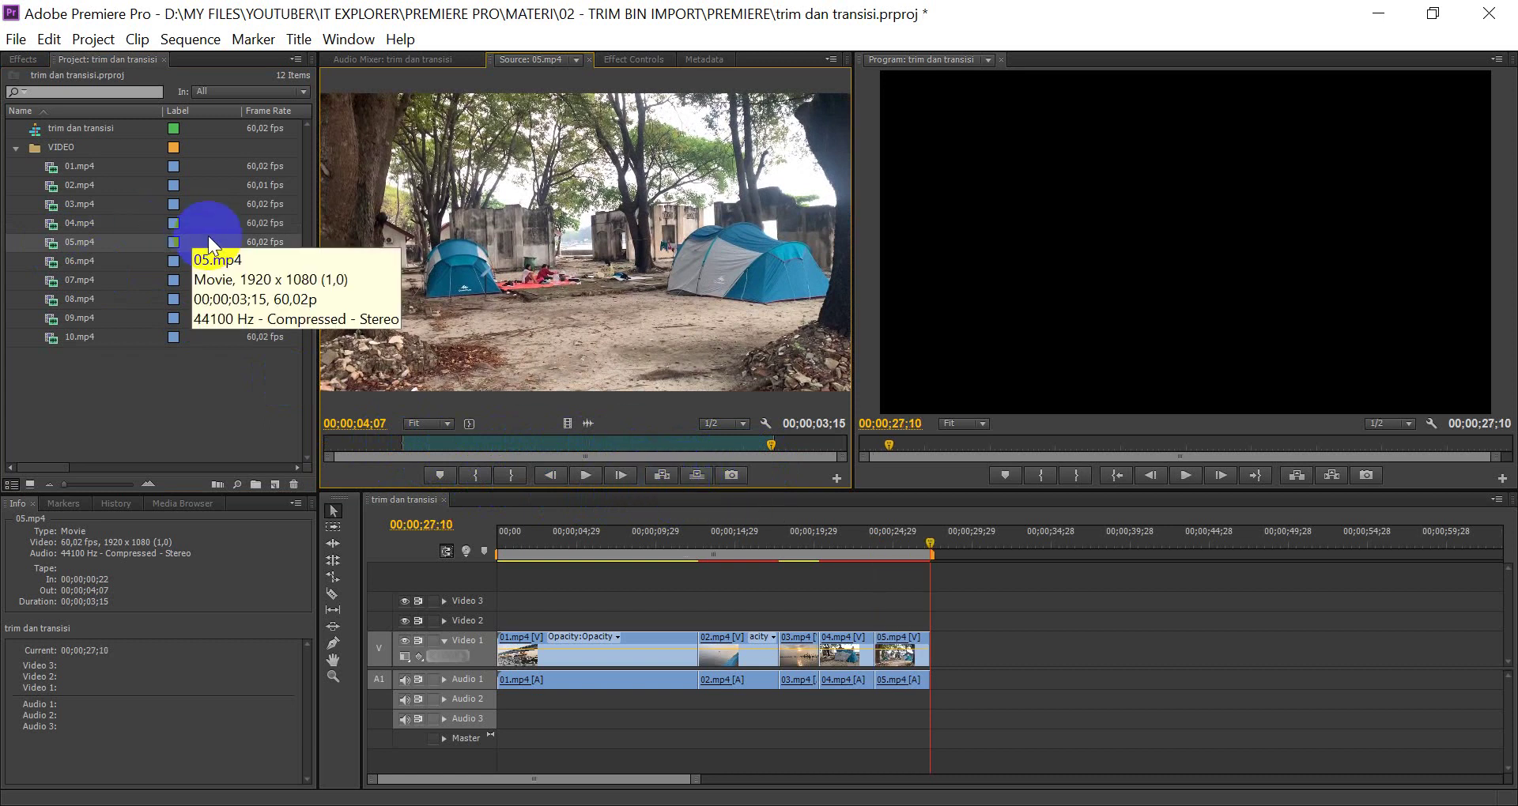
Mark 06.mp4 from 00;00;00;24 to 00;00;07;16 and insert it at the sequence end
double_click(59, 267)
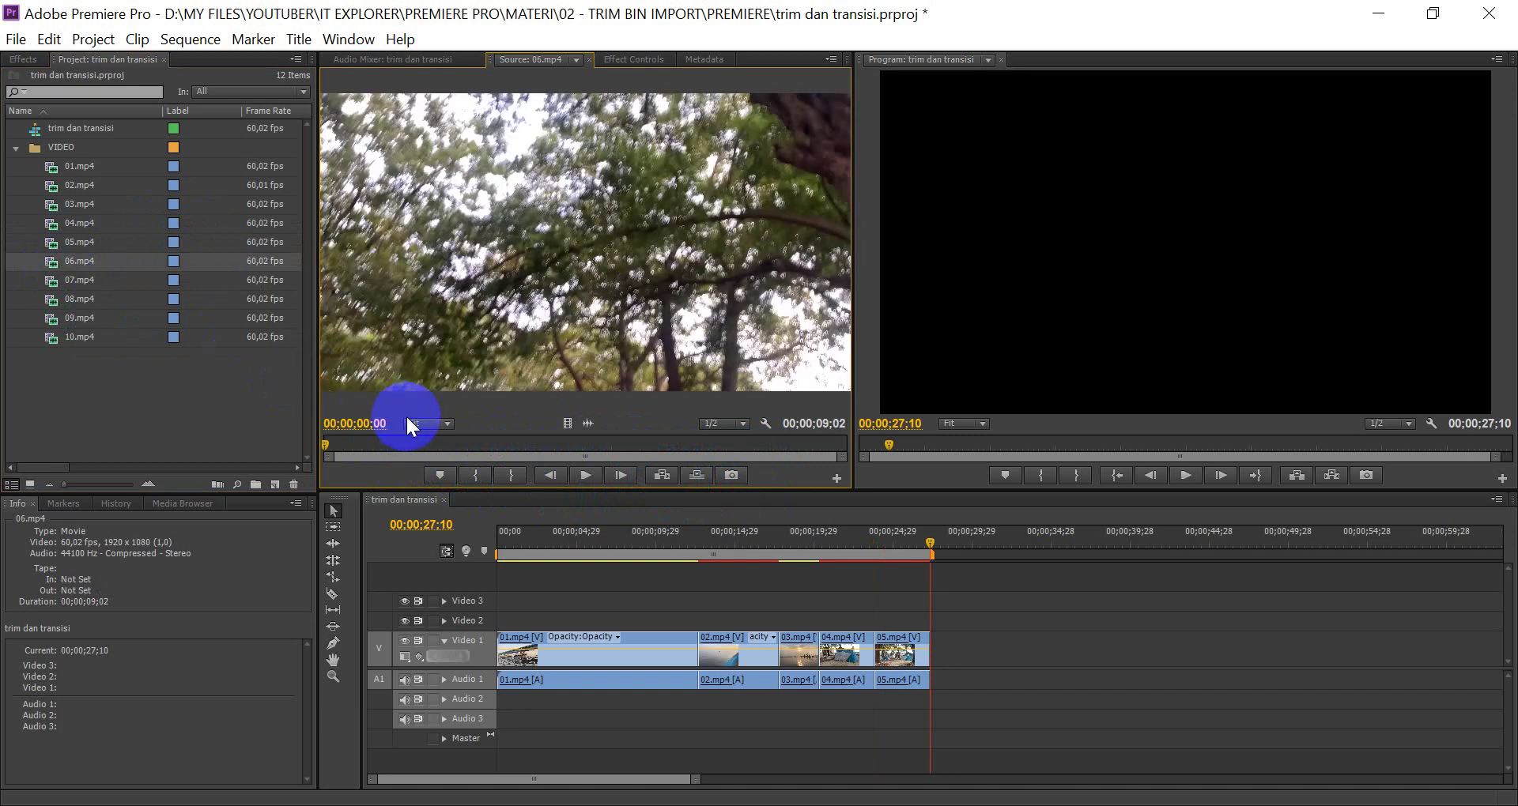
drag(363, 449, 758, 445)
click(475, 475)
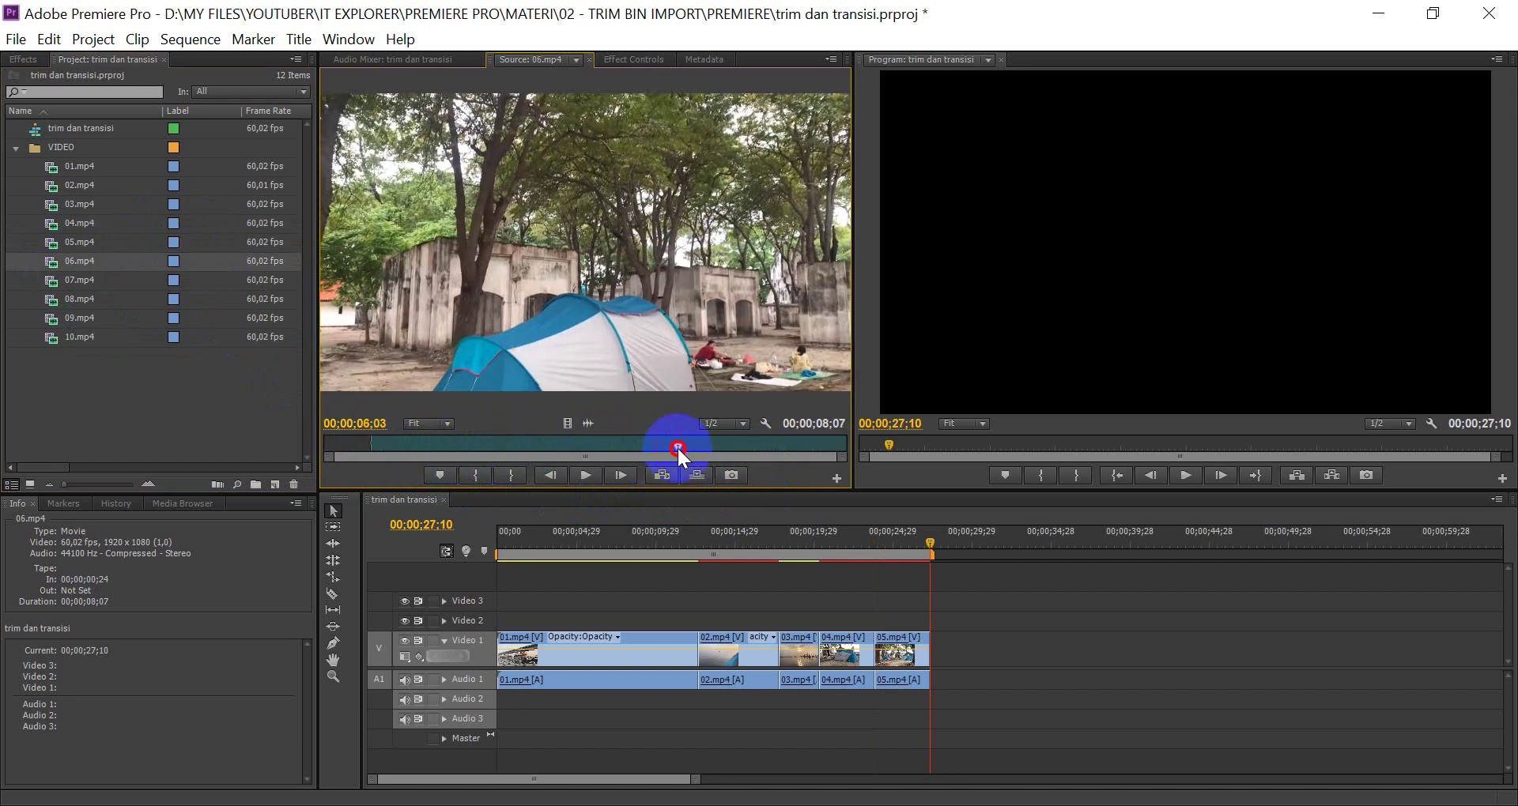
click(511, 478)
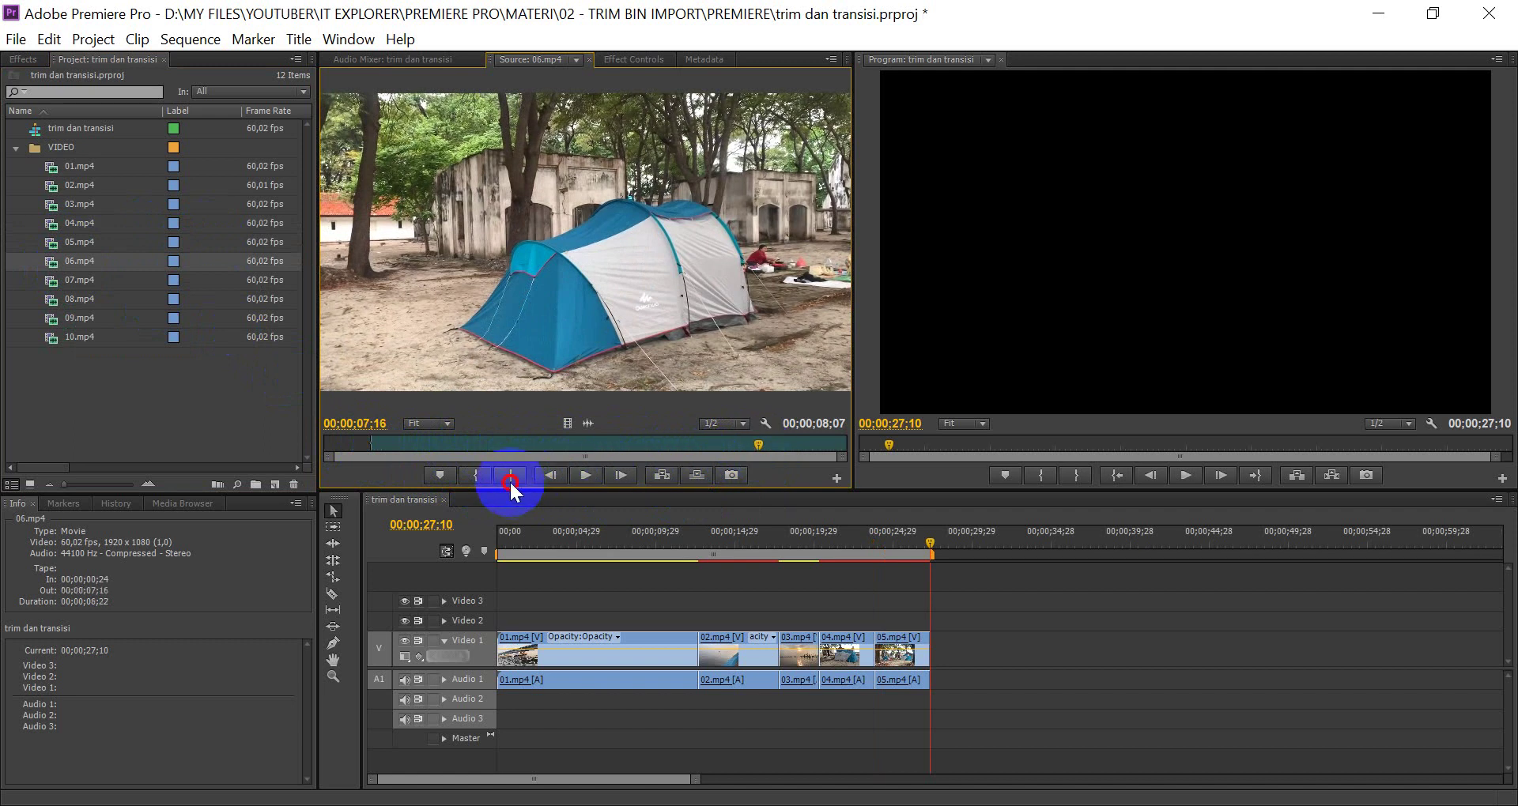
click(668, 480)
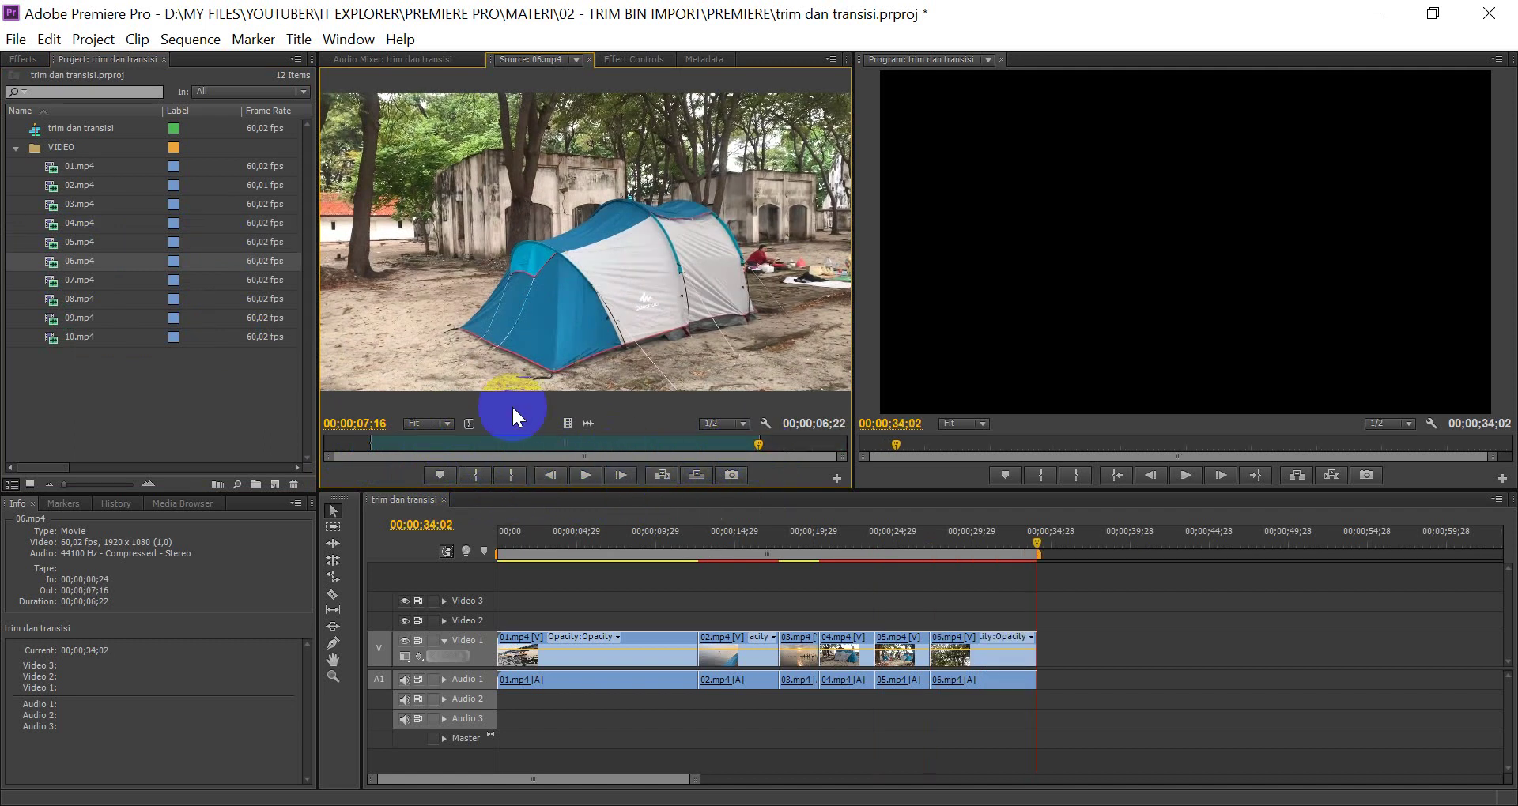
Mark 07.mp4 from 00;00;00;20 to 00;00;05;06 and insert it at the sequence end
double_click(54, 282)
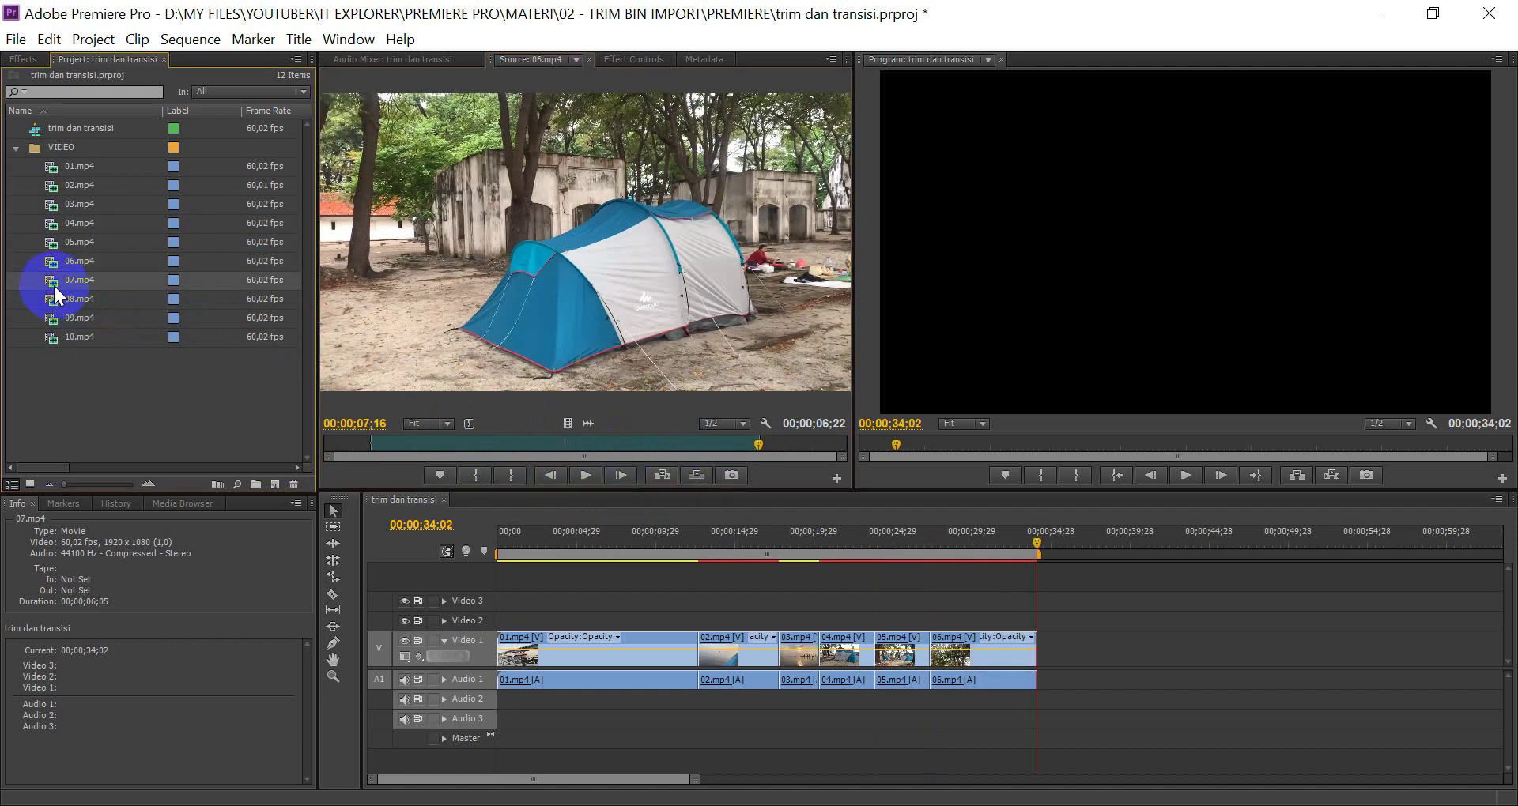
drag(326, 447, 382, 447)
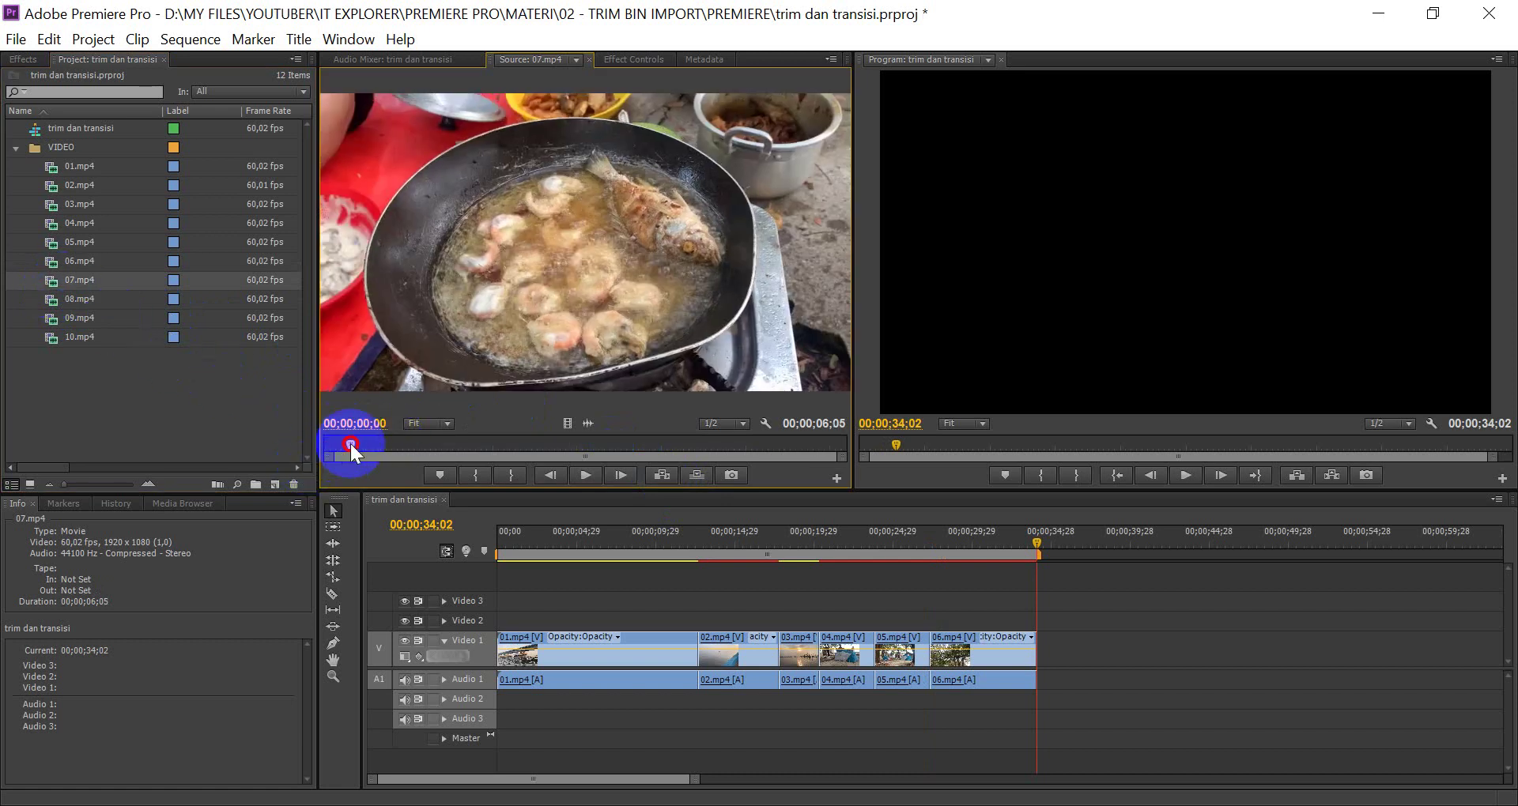
click(478, 475)
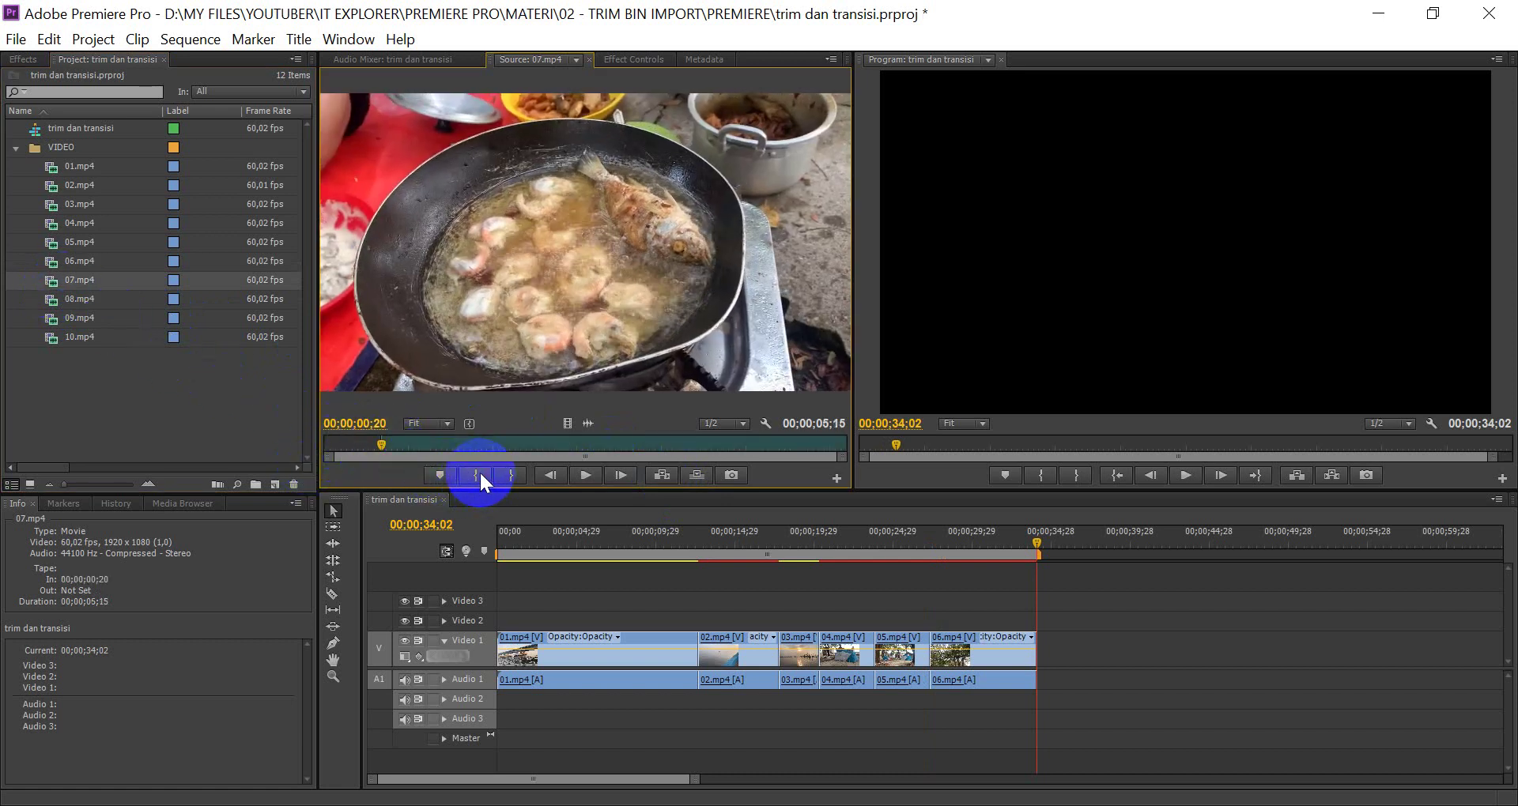
drag(425, 450, 763, 473)
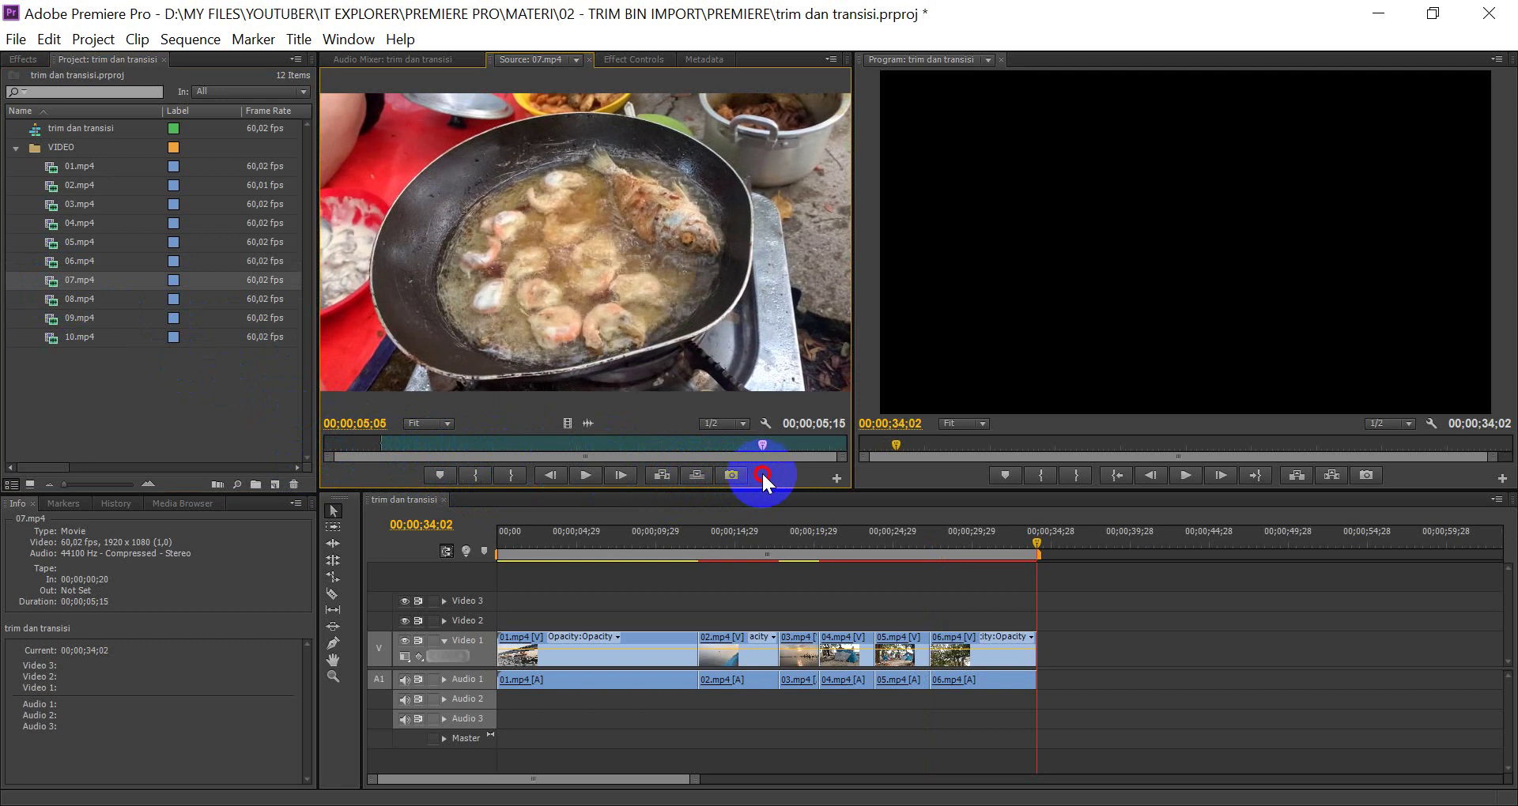
click(506, 479)
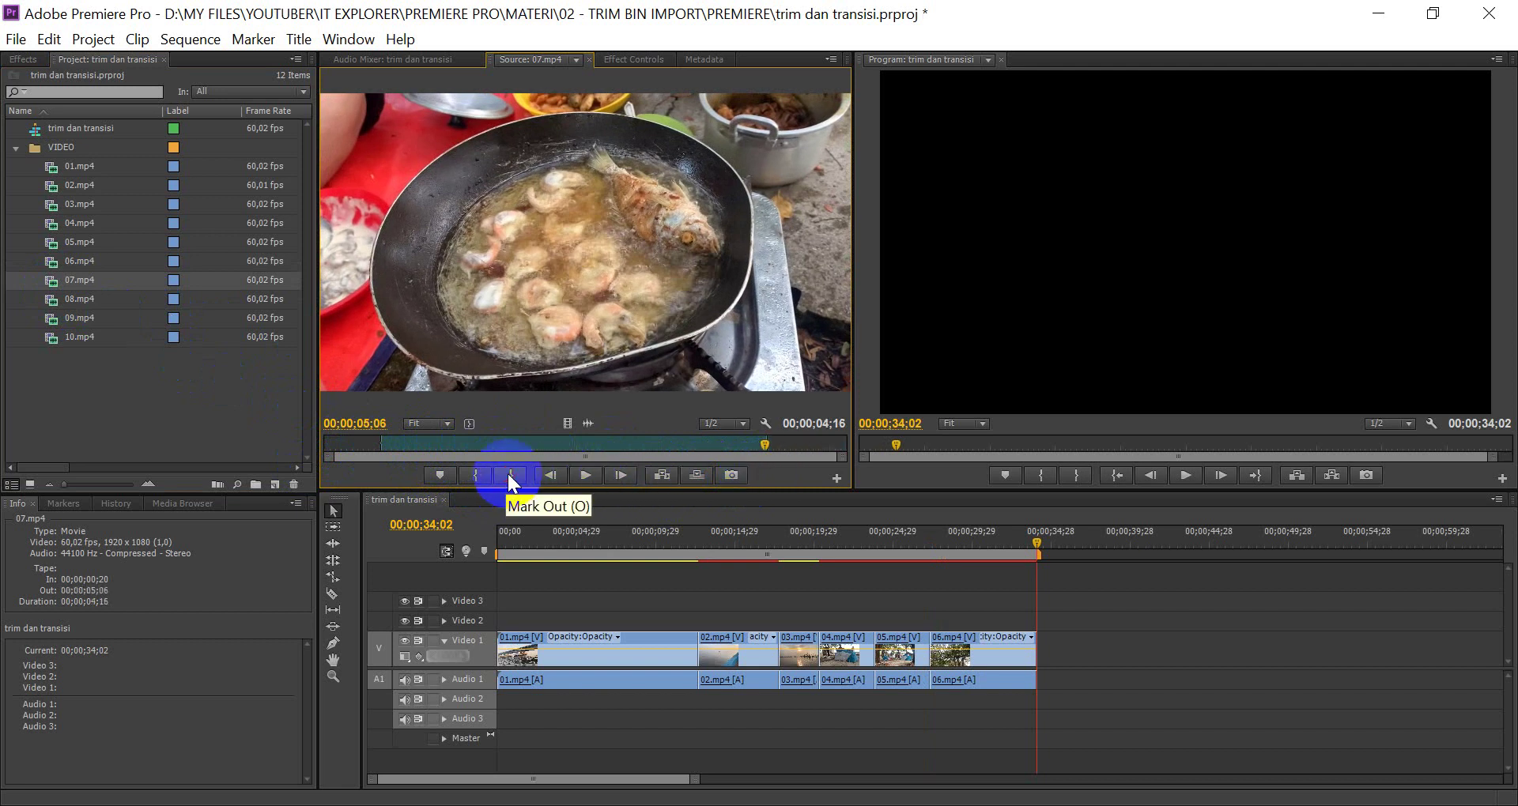
click(662, 475)
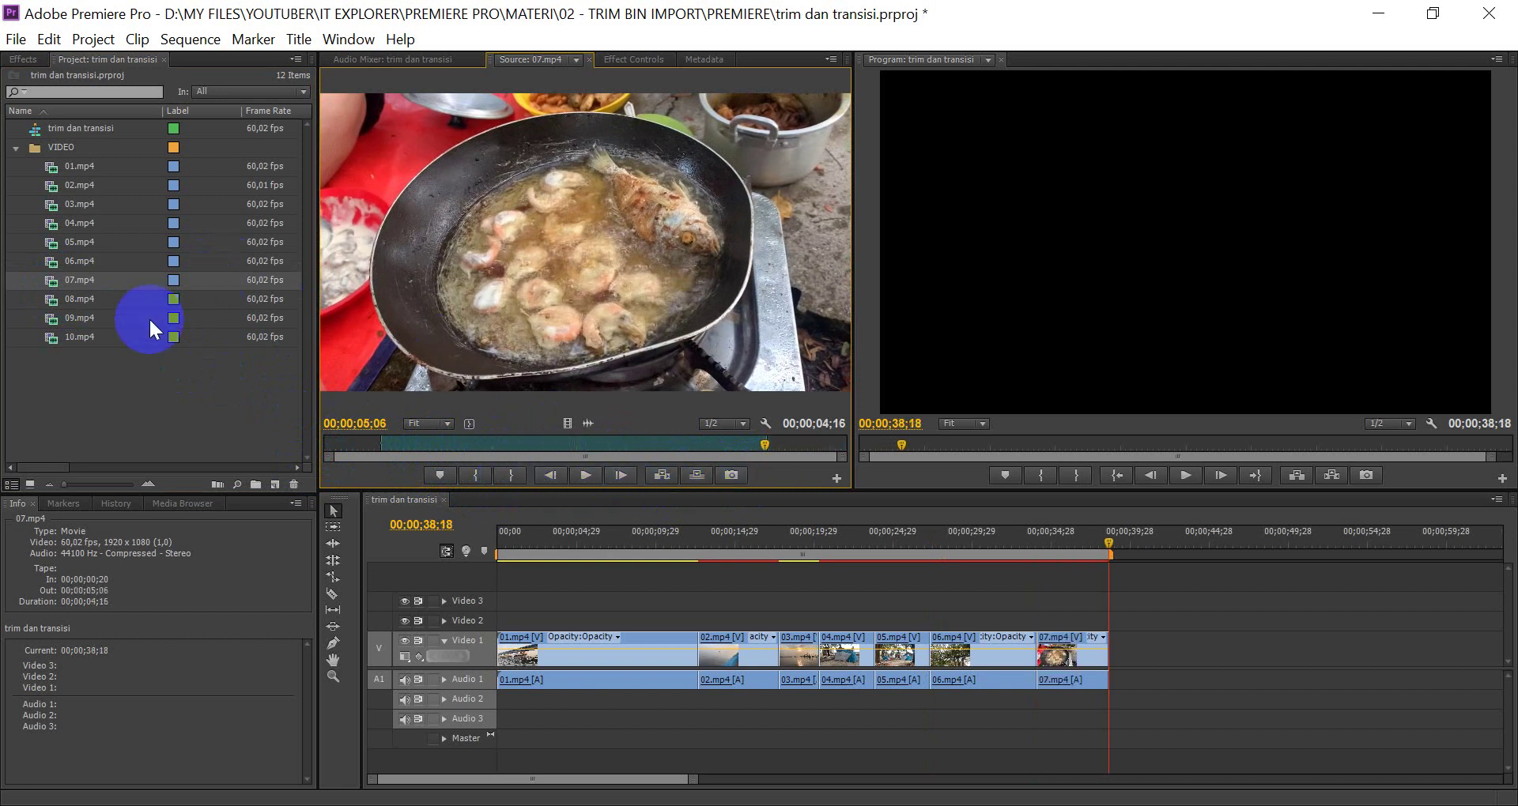
Mark 08.mp4 In at 00;00;00;27 and insert it at the sequence end
double_click(54, 300)
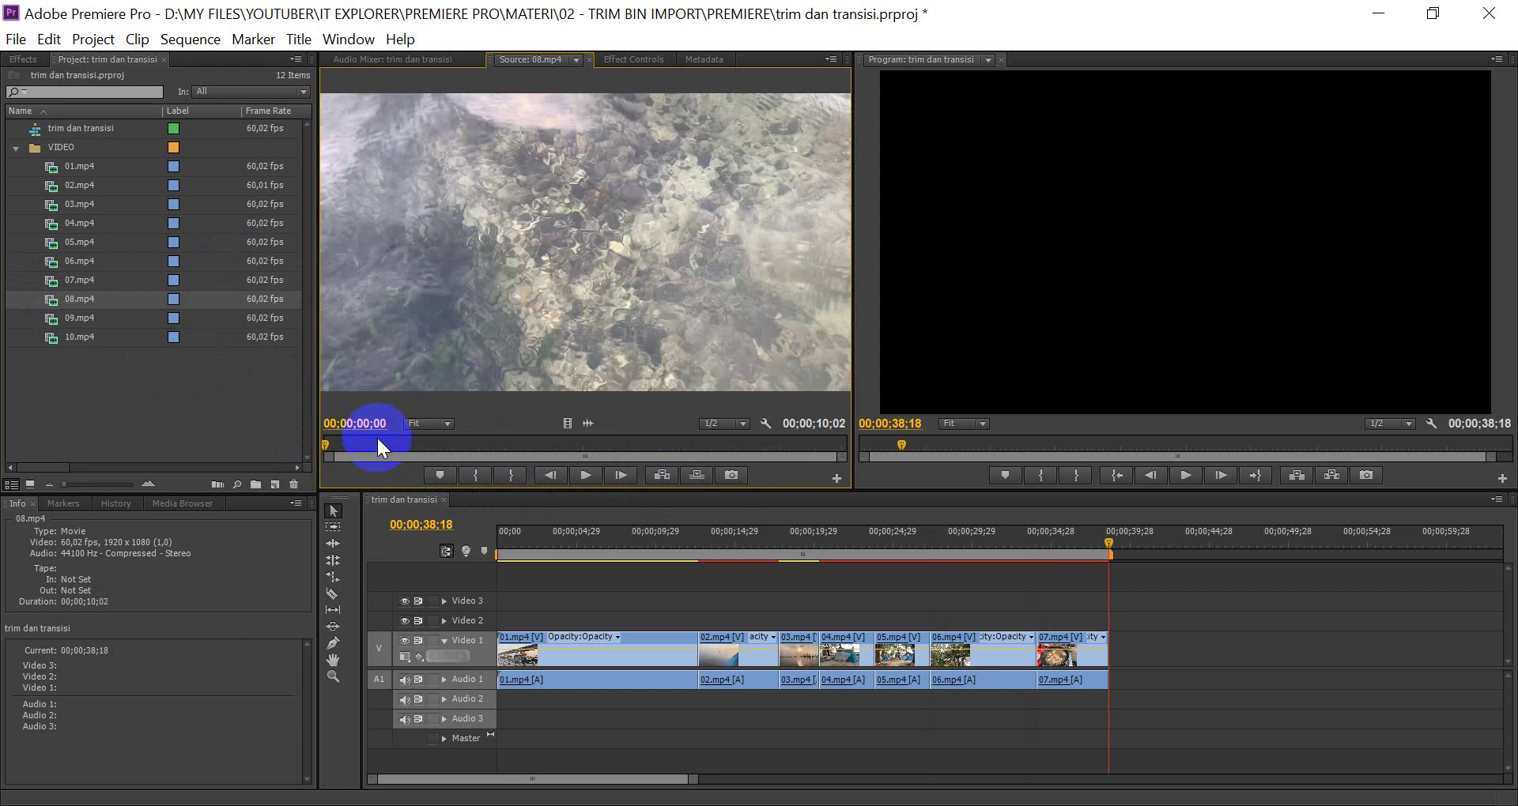
click(372, 446)
click(475, 475)
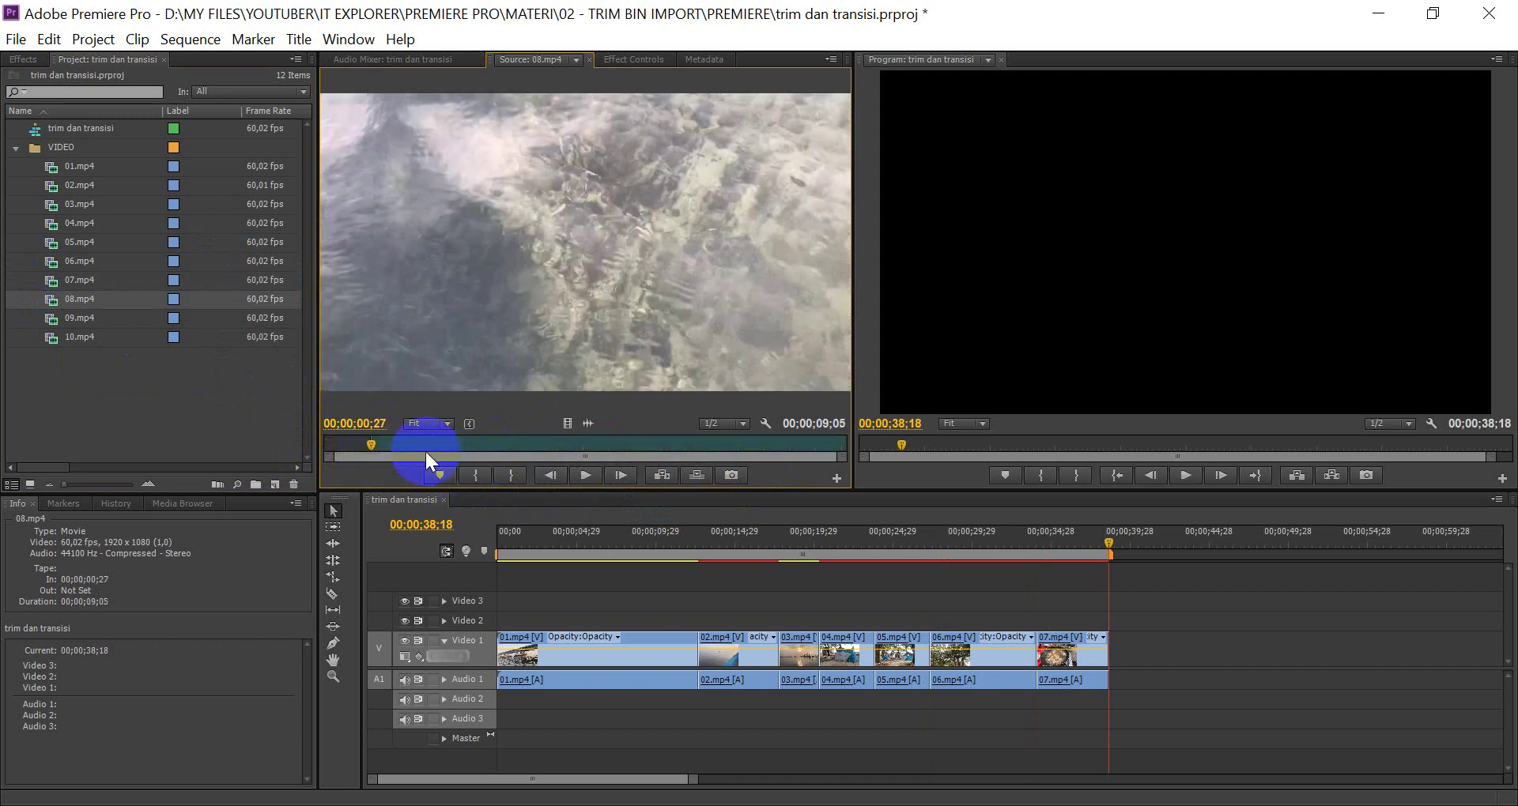
drag(425, 448, 789, 453)
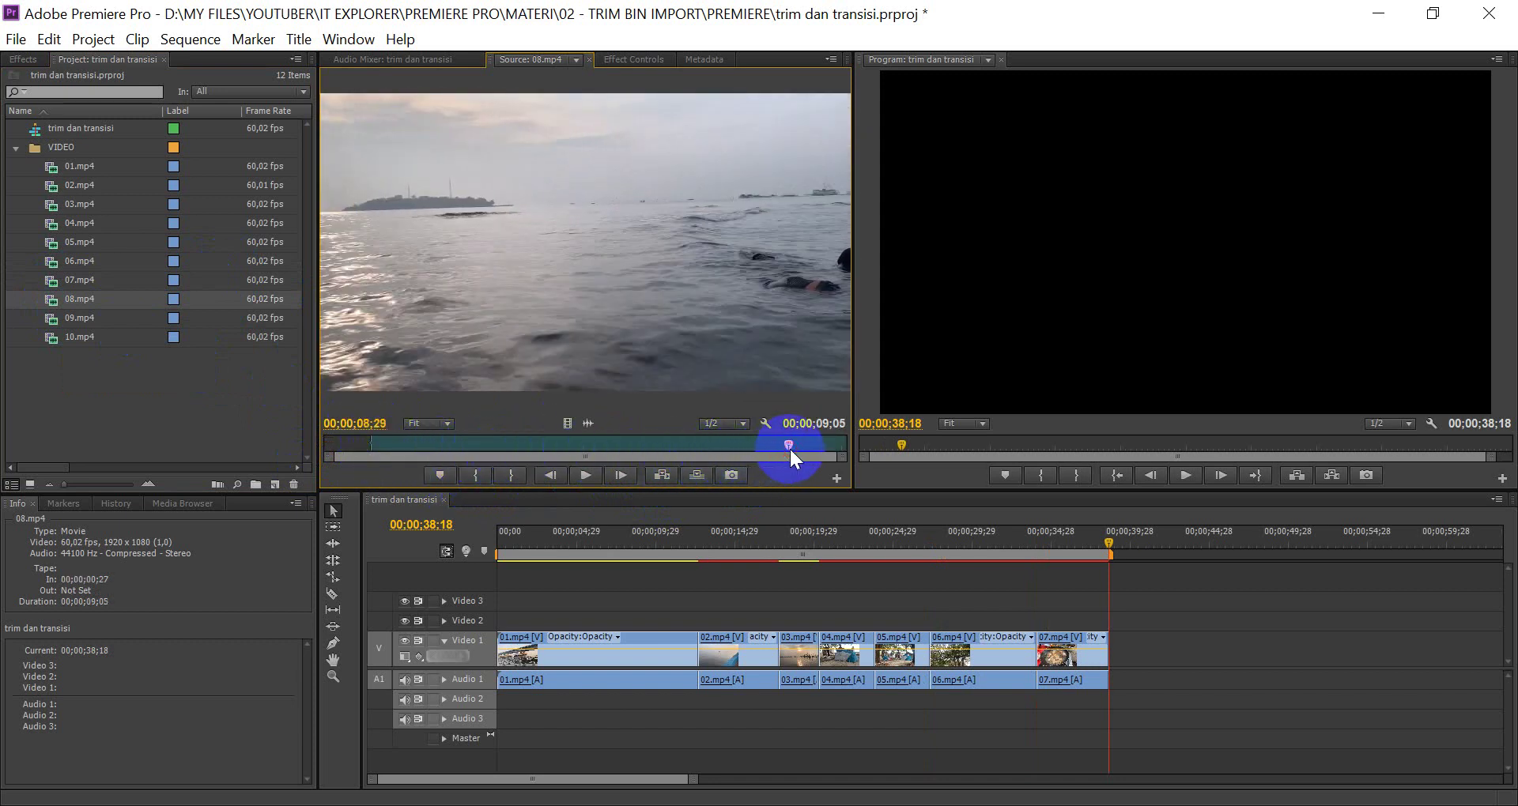
click(657, 475)
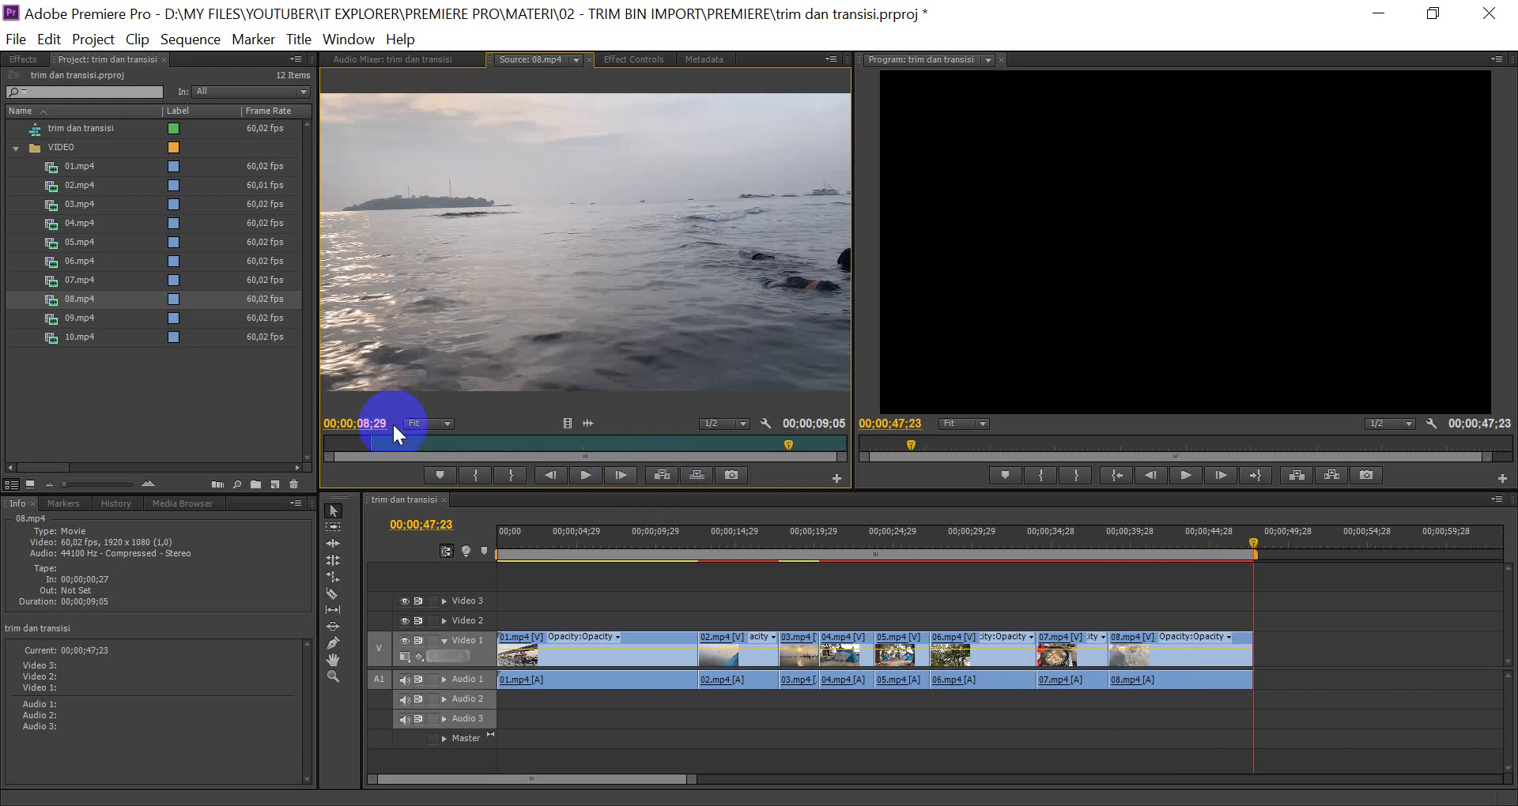
Mark 09.mp4 from 00;00;01;14 to 00;00;09;29 and insert it at the sequence end
double_click(52, 317)
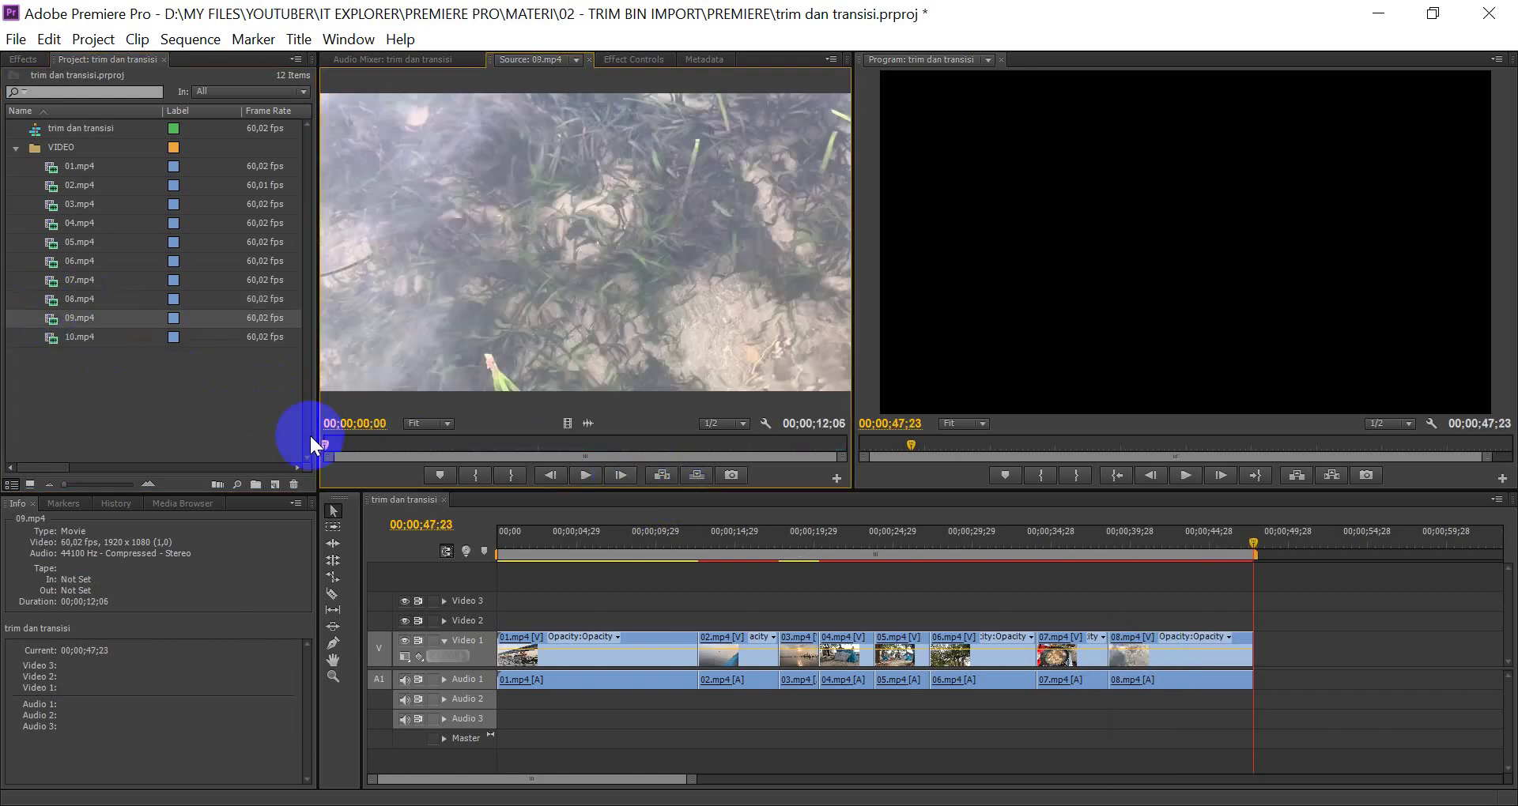
drag(374, 443, 750, 445)
click(474, 475)
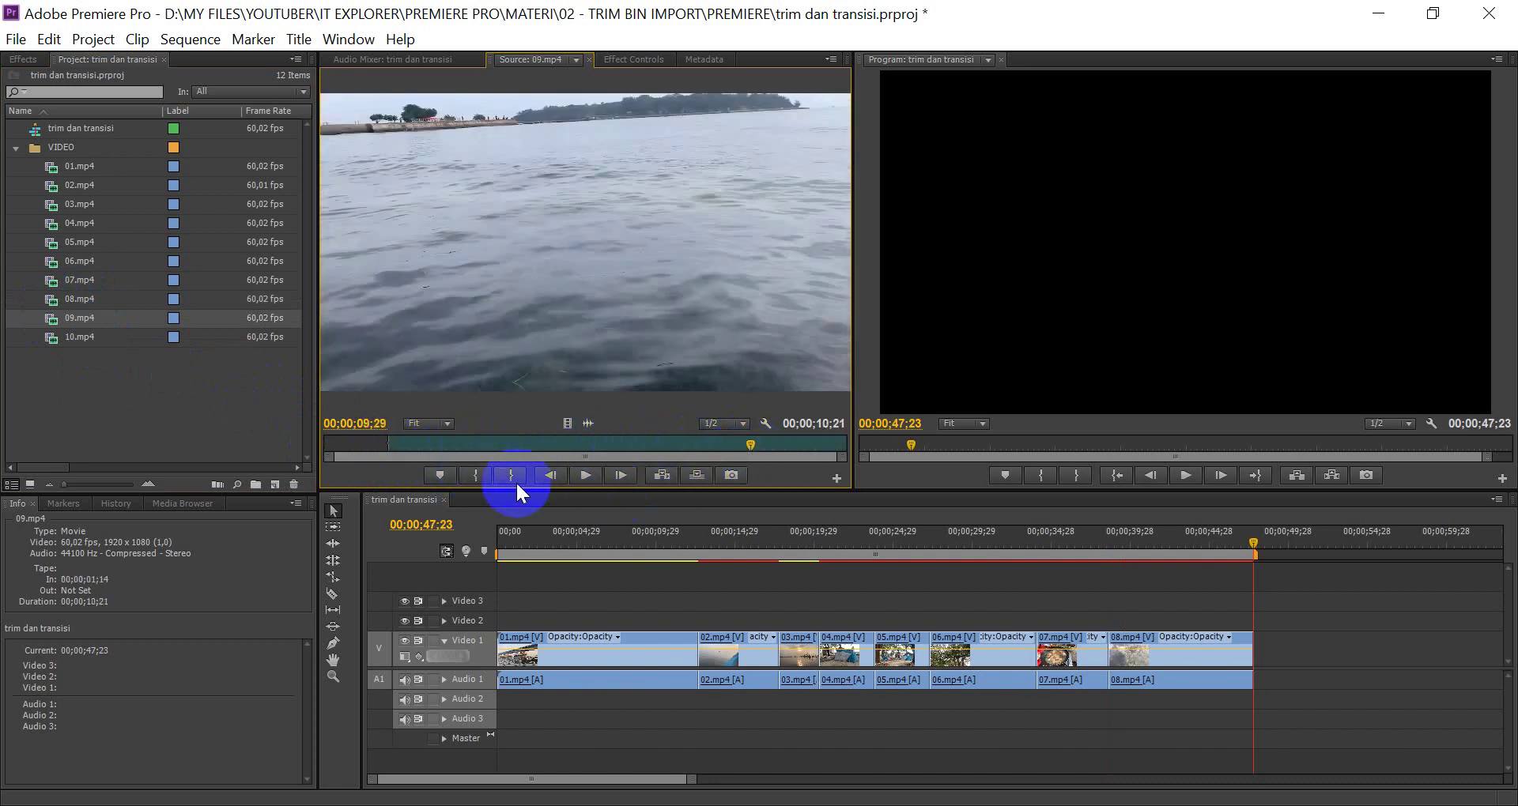
click(511, 476)
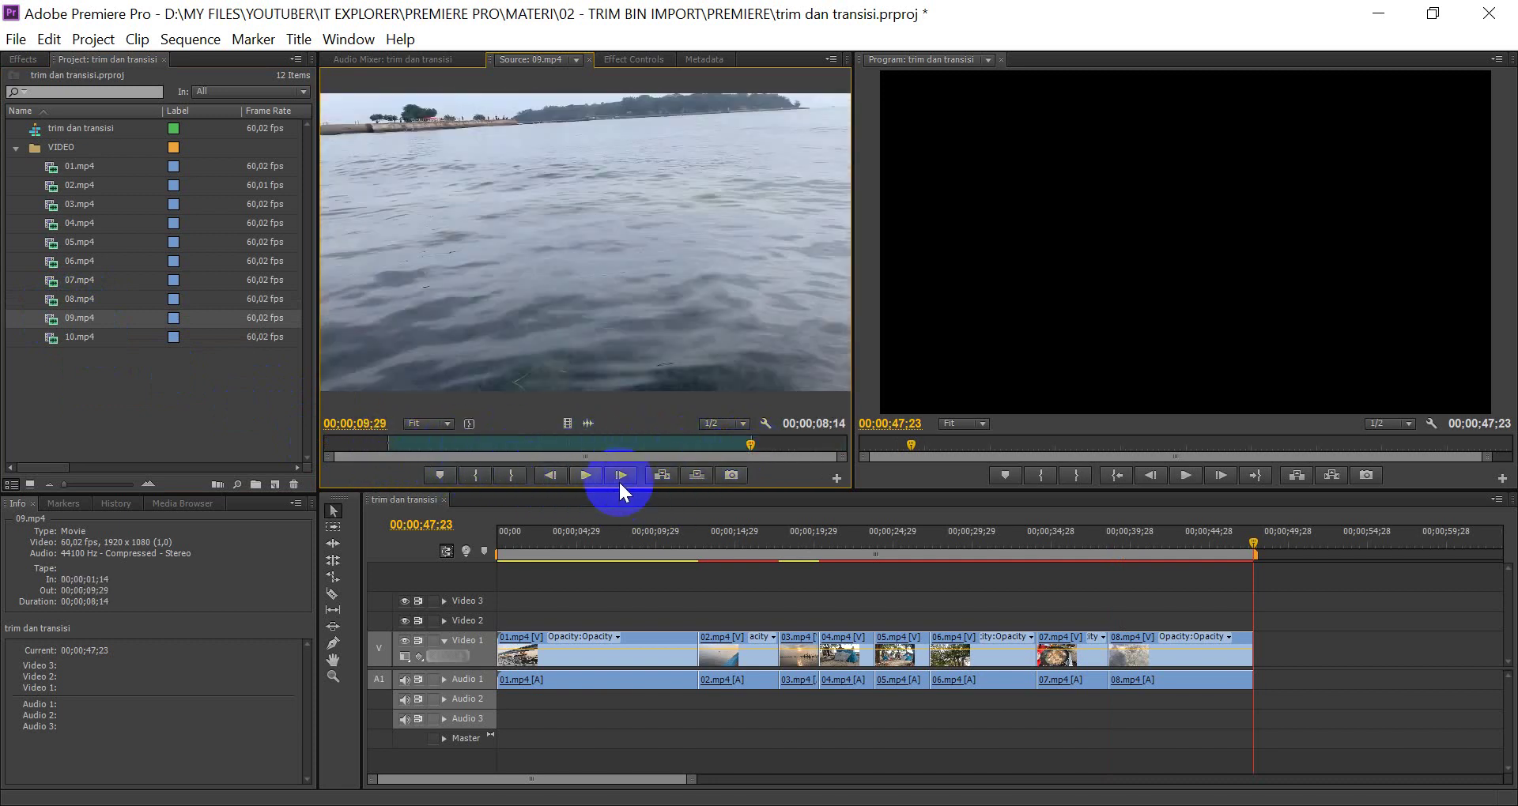
click(667, 474)
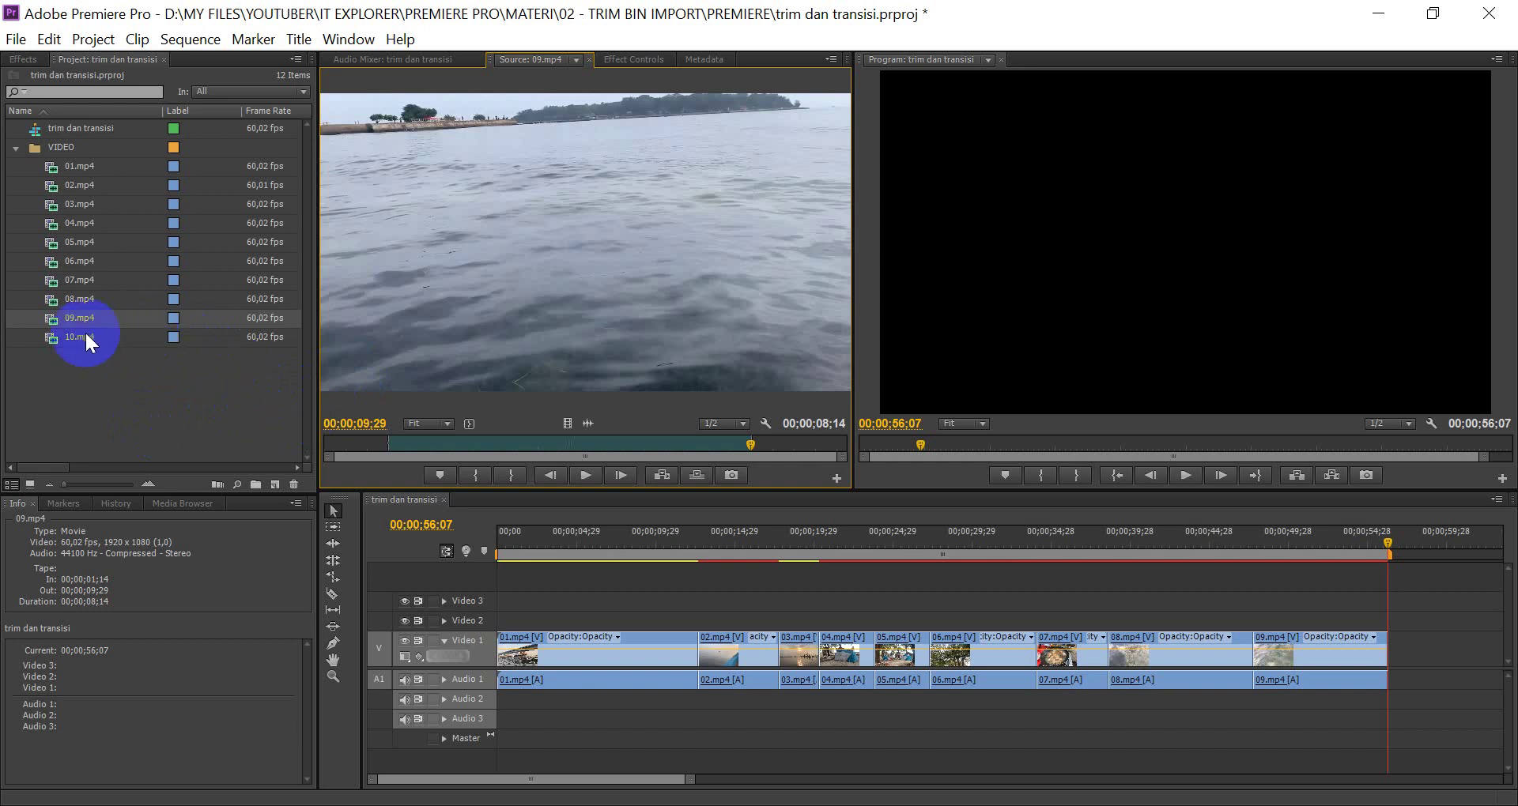
Mark 10.mp4 from 00;00;00;14 to 00;00;04;02 and insert it at the sequence end
double_click(51, 335)
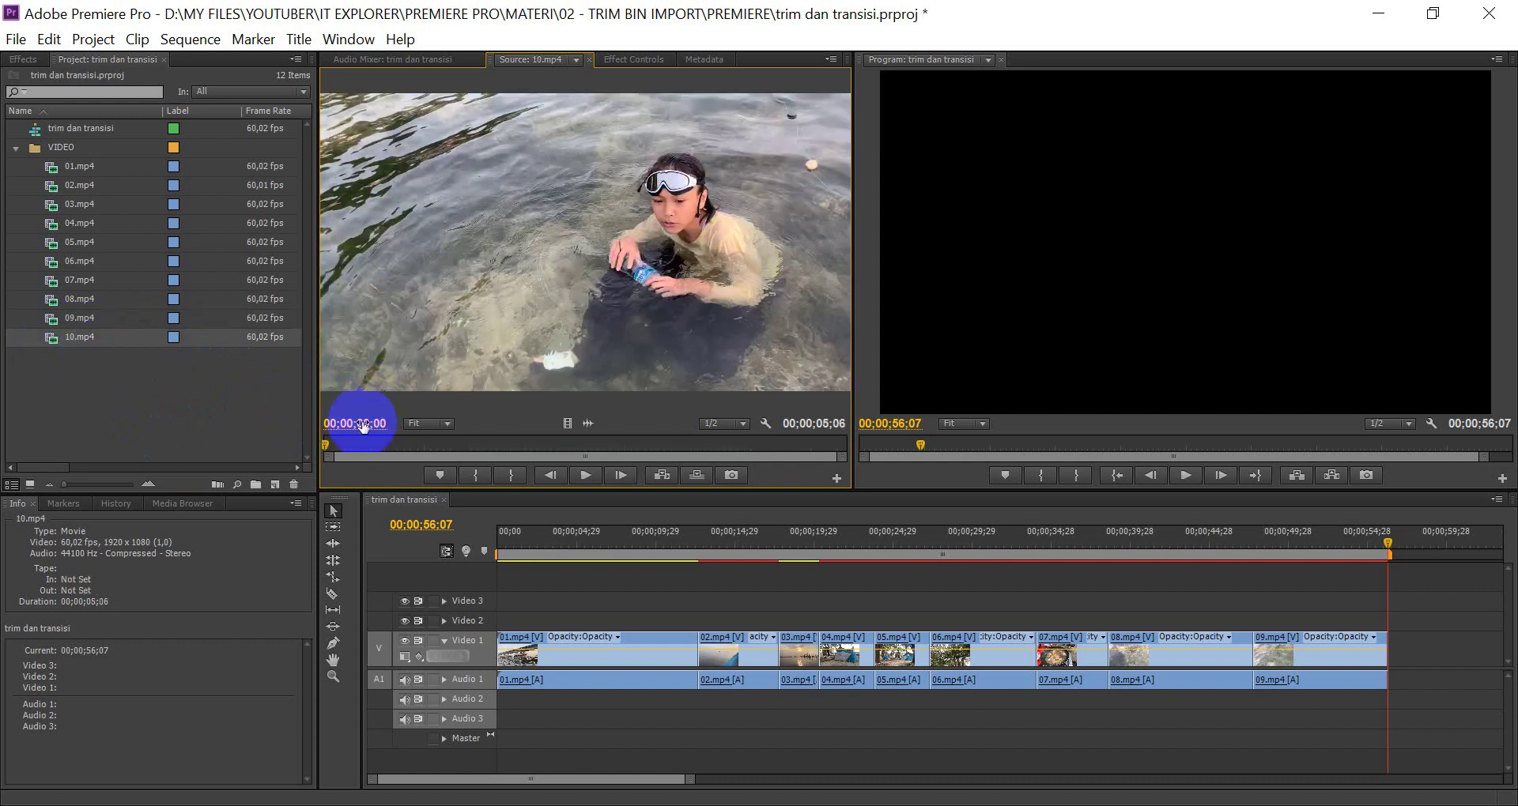
click(373, 446)
click(475, 475)
click(410, 444)
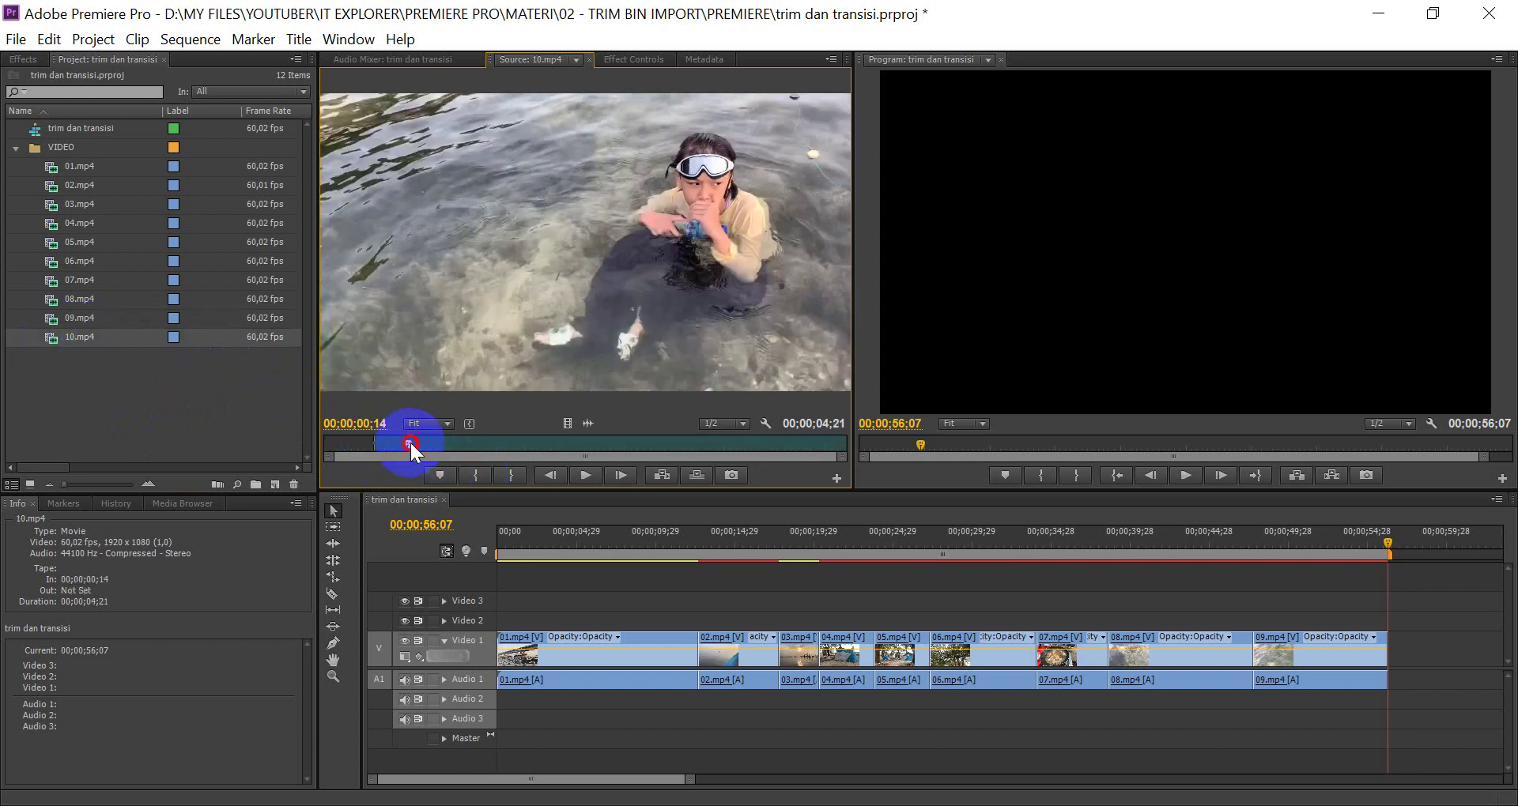
drag(411, 442, 735, 445)
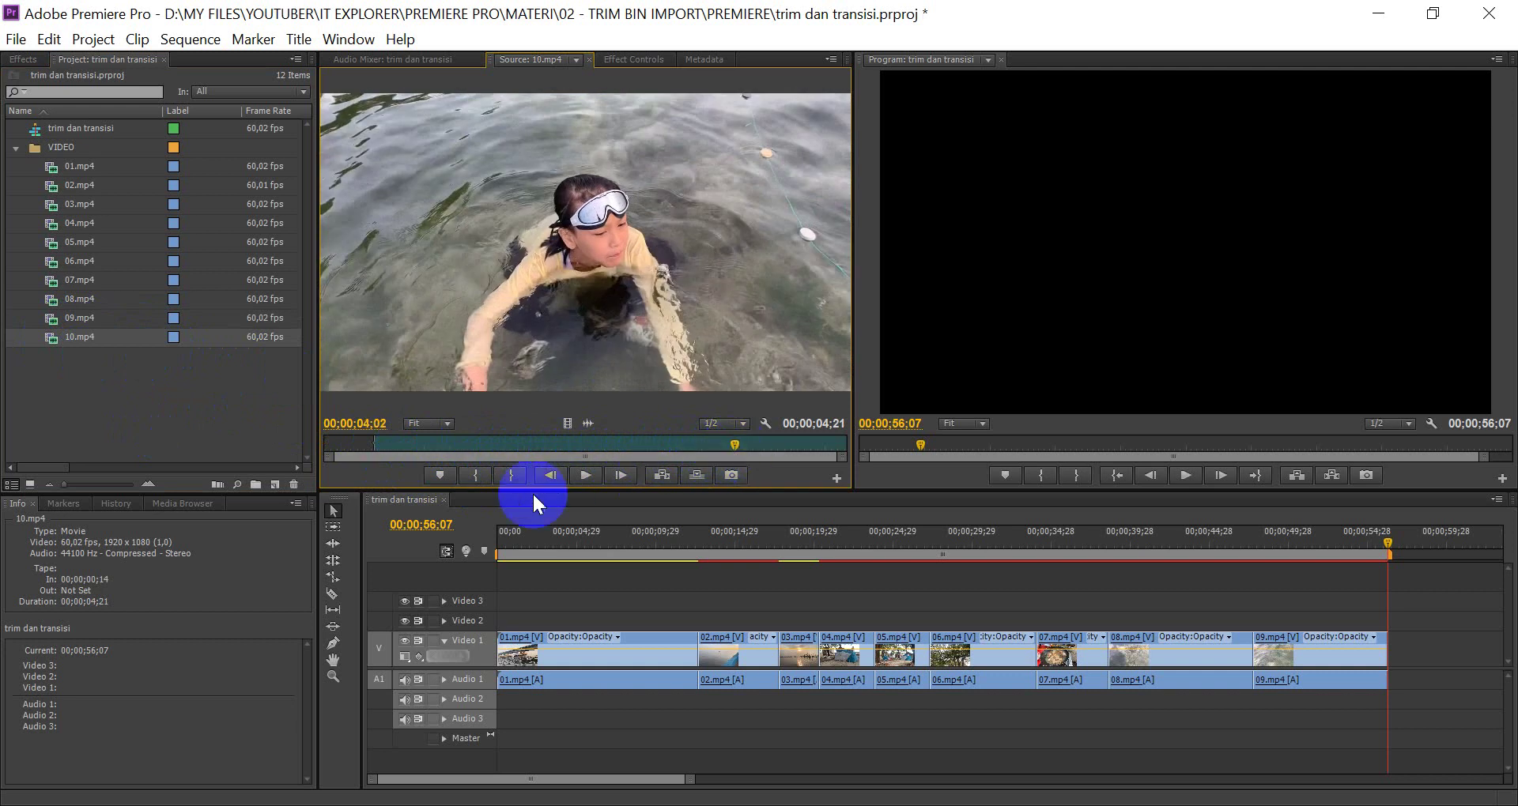
click(510, 477)
click(661, 474)
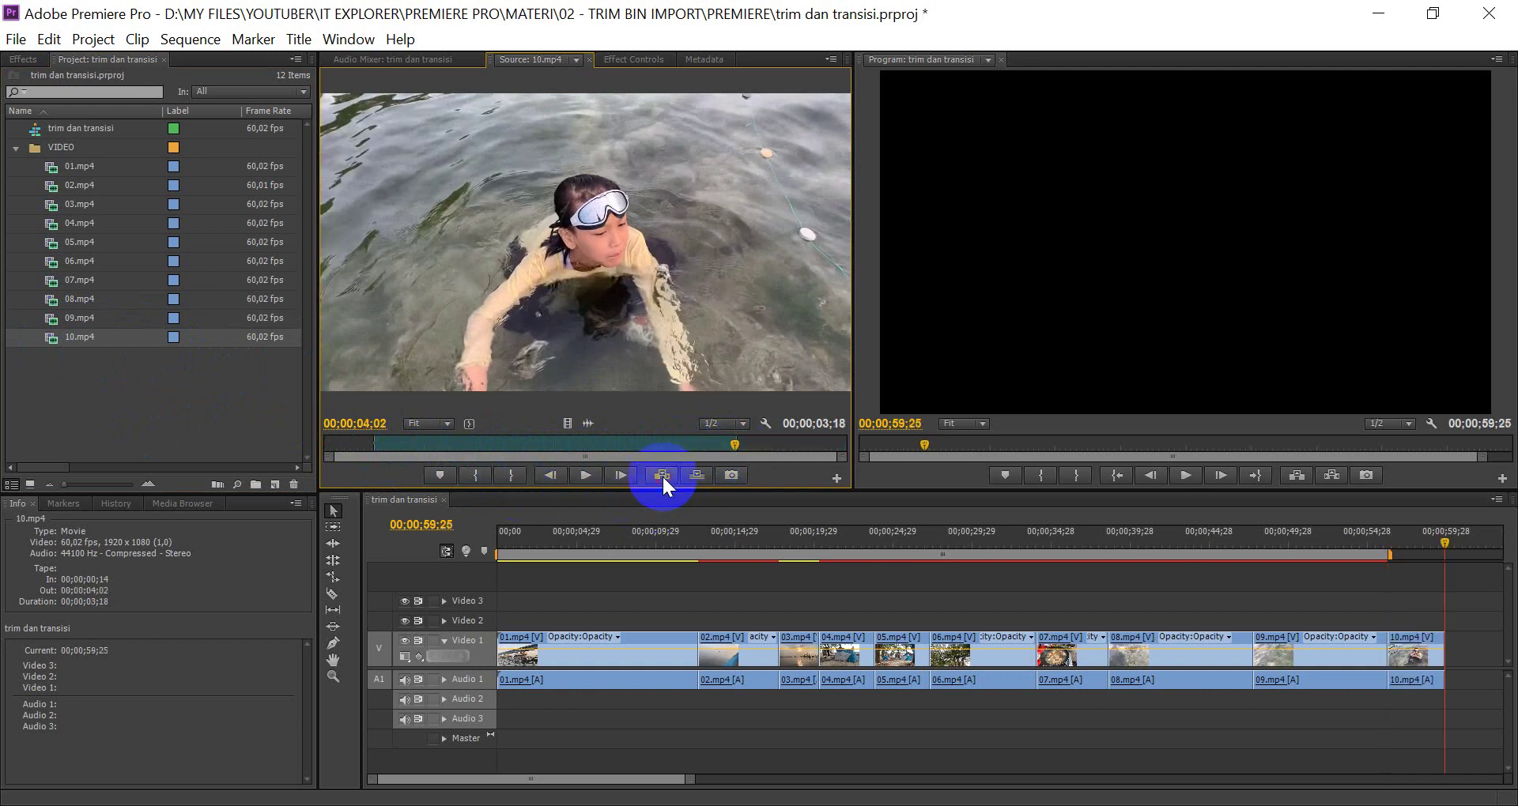
click(1178, 662)
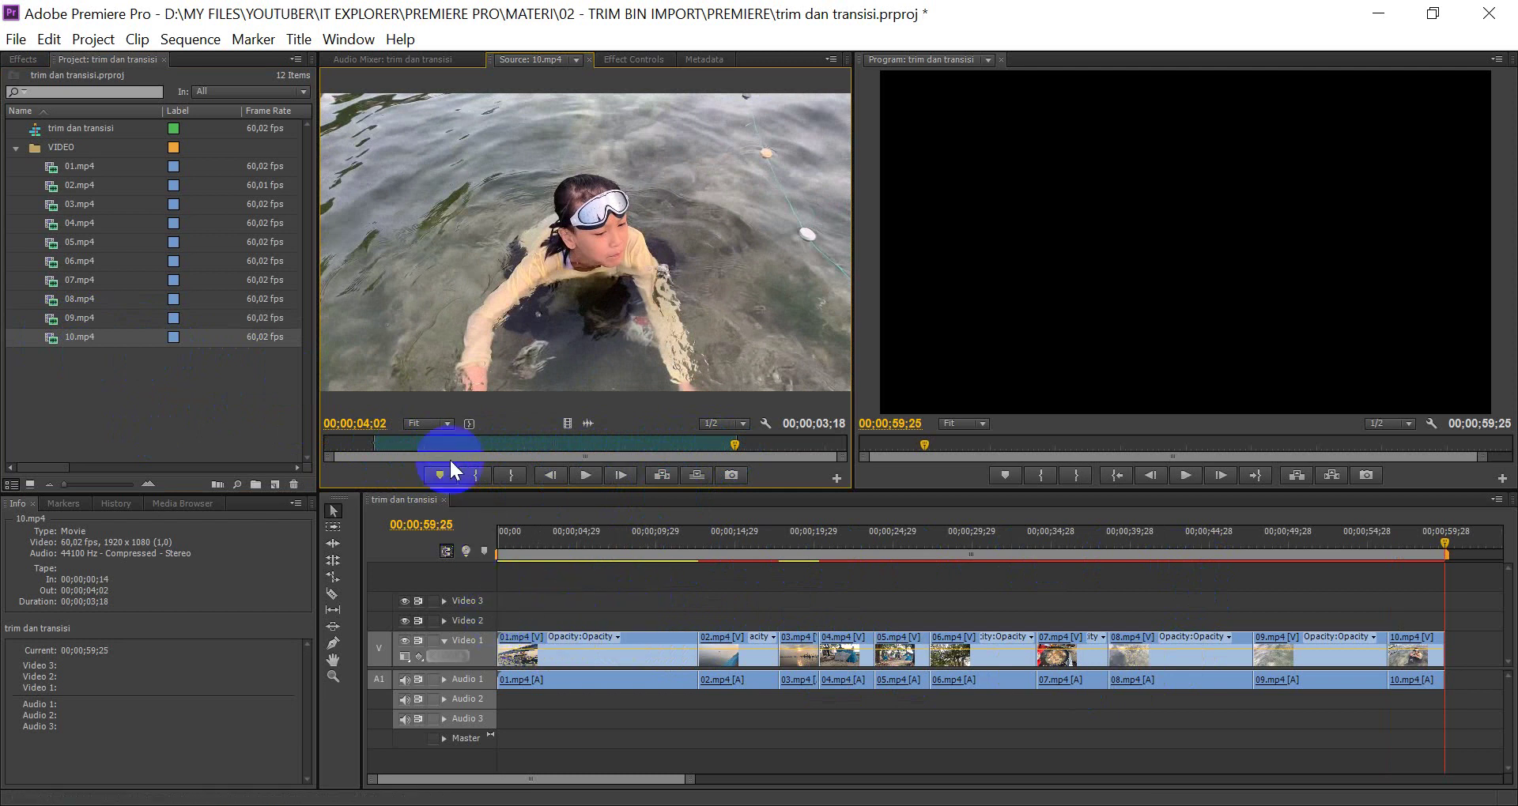
Collapse the VIDEO bin, then play the ten-clip sequence from near the start, adjusting timeline zoom
click(16, 148)
click(196, 261)
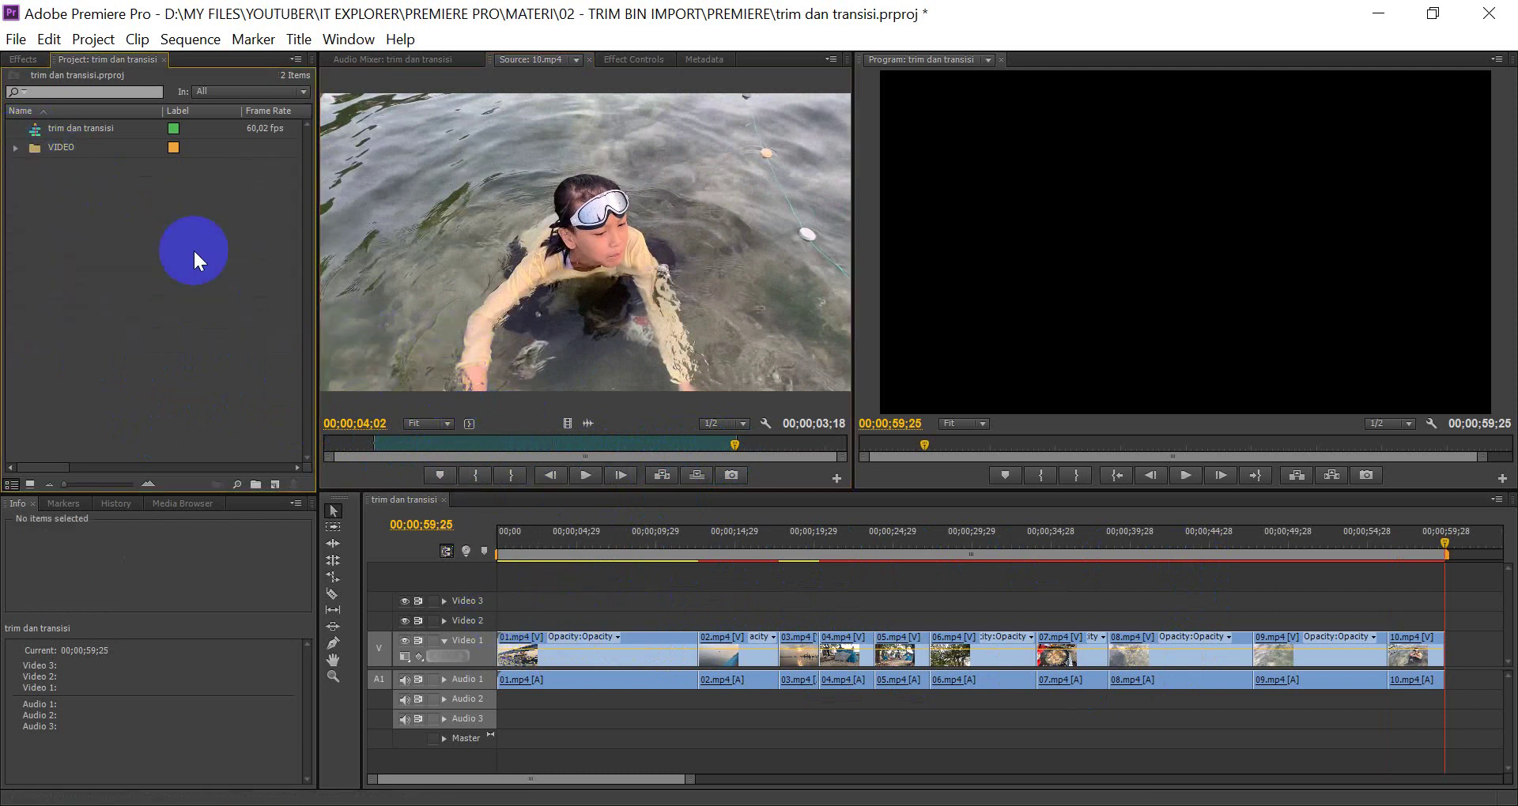
mouse_move(549, 545)
mouse_down()
mouse_move(734, 565)
mouse_move(525, 524)
mouse_up()
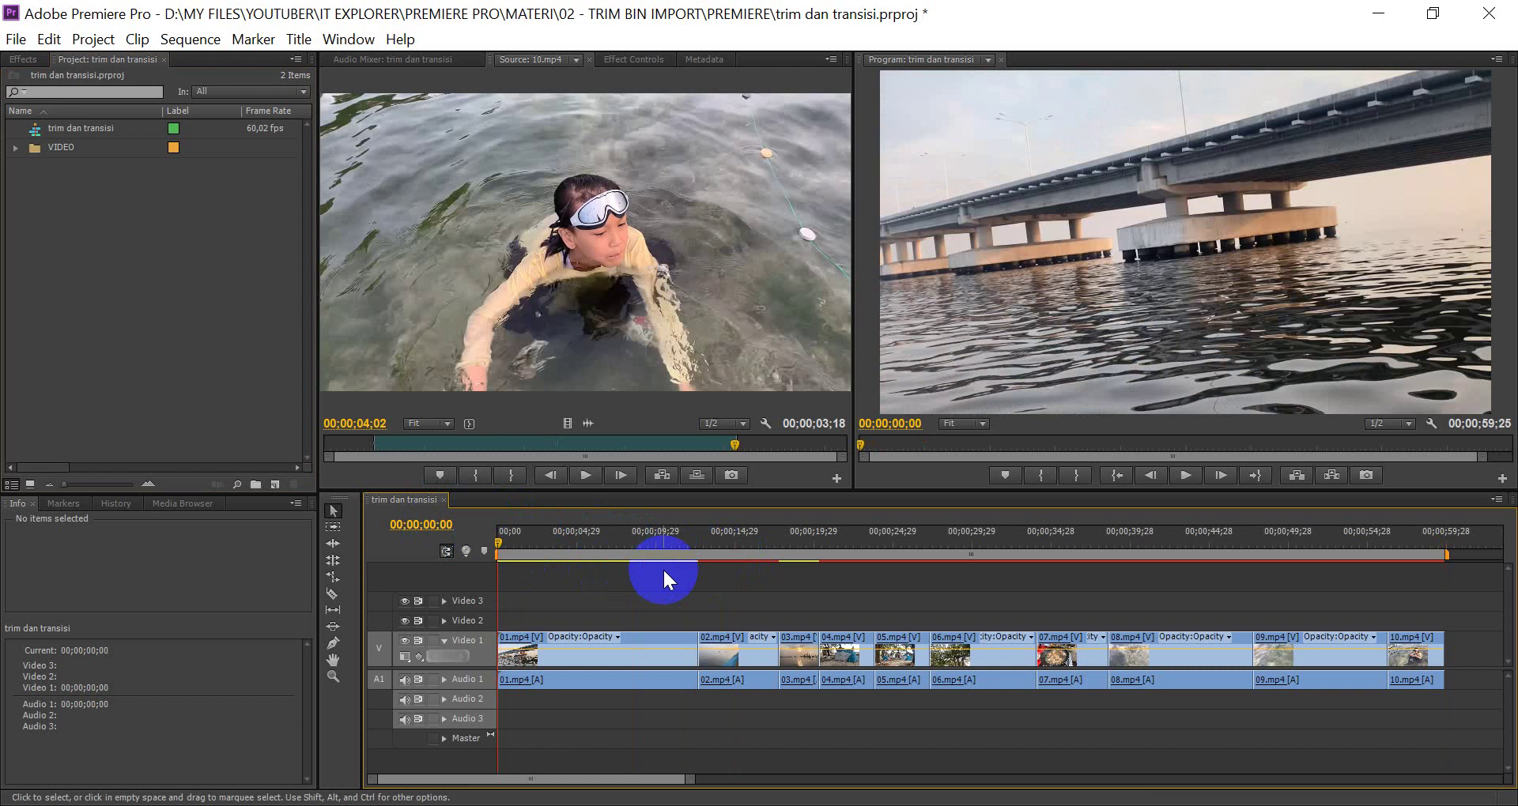
key(space)
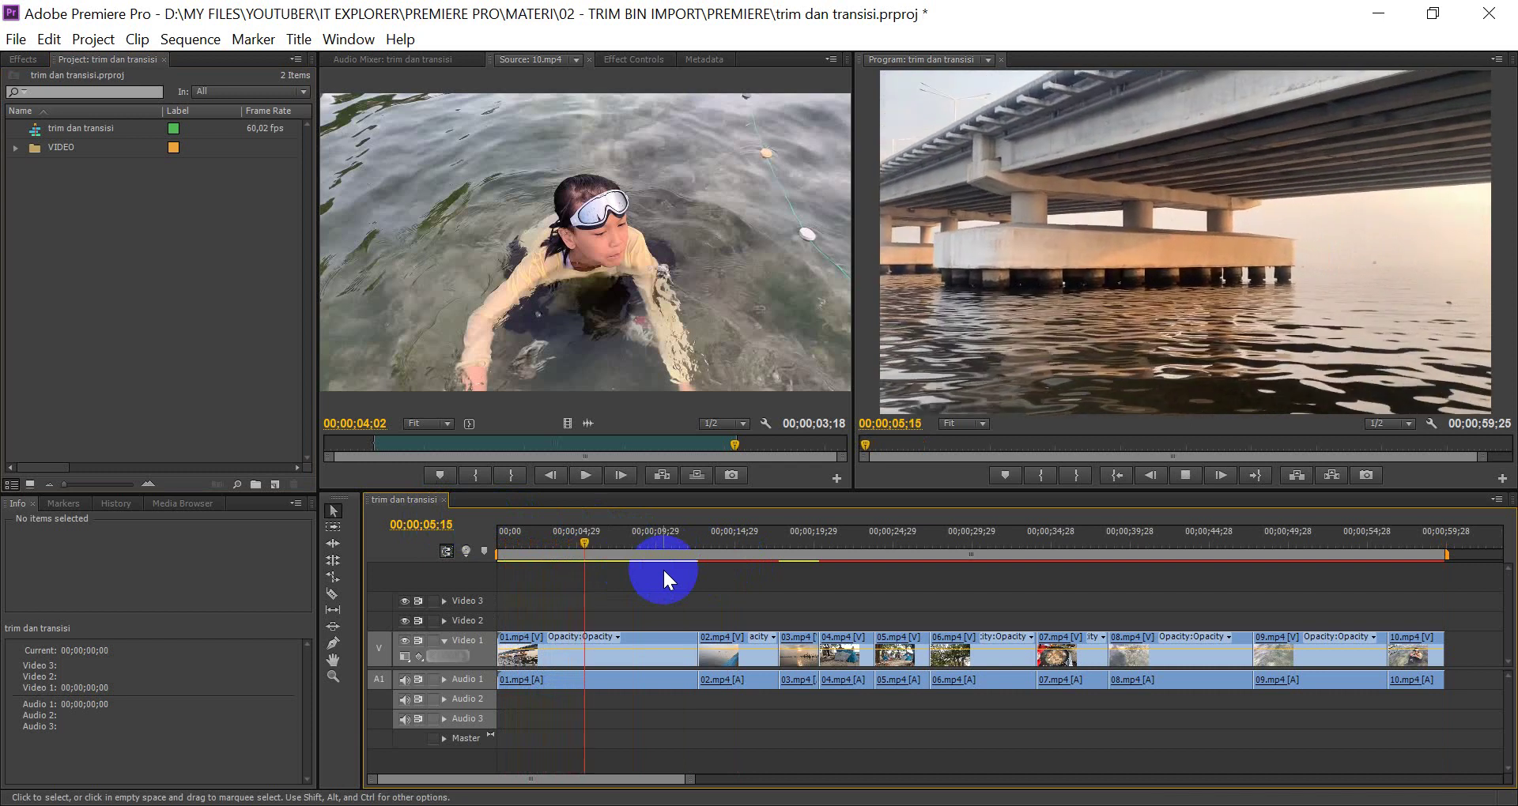
key(minus)
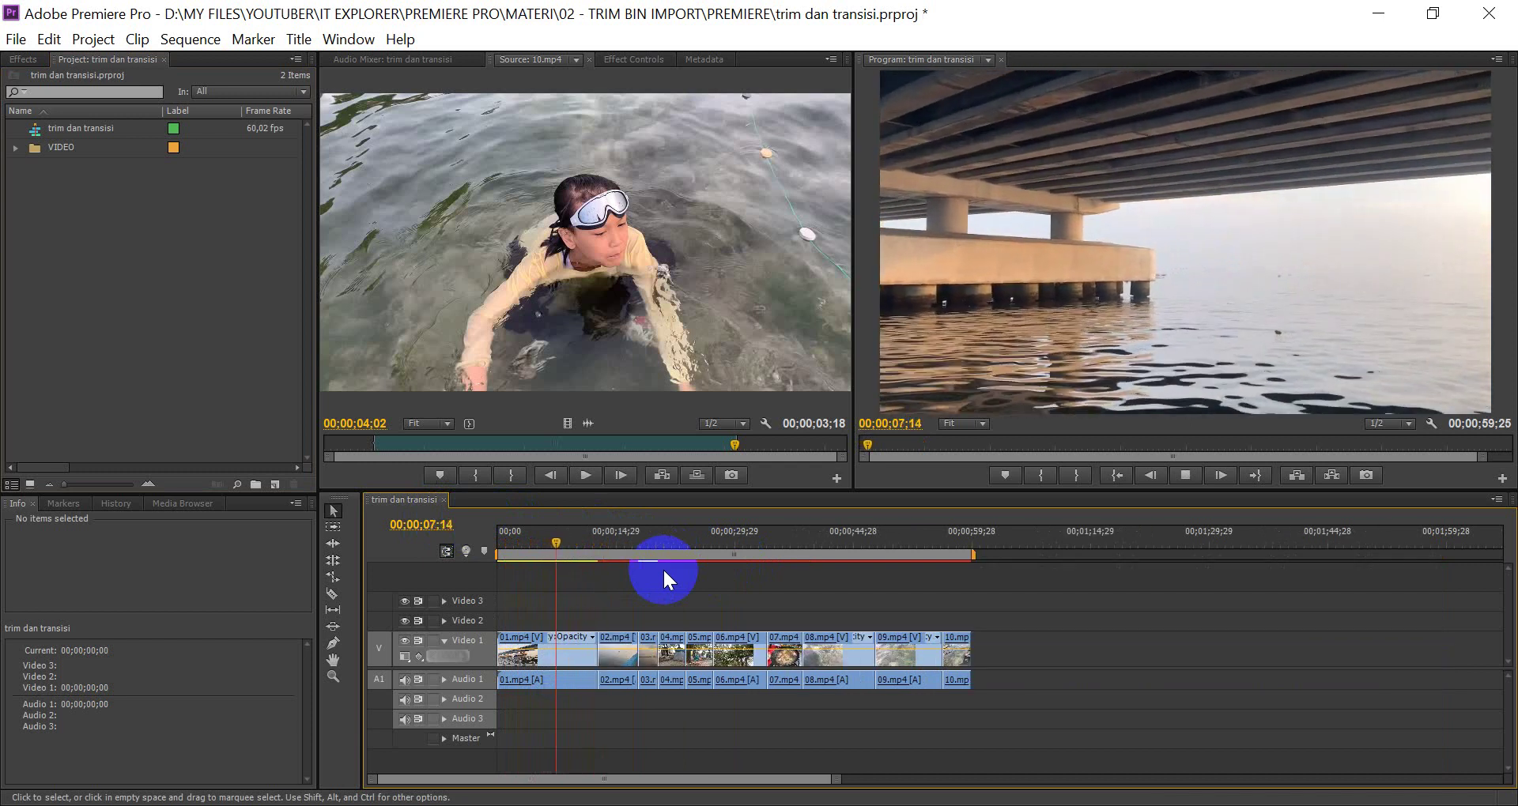
key(equal)
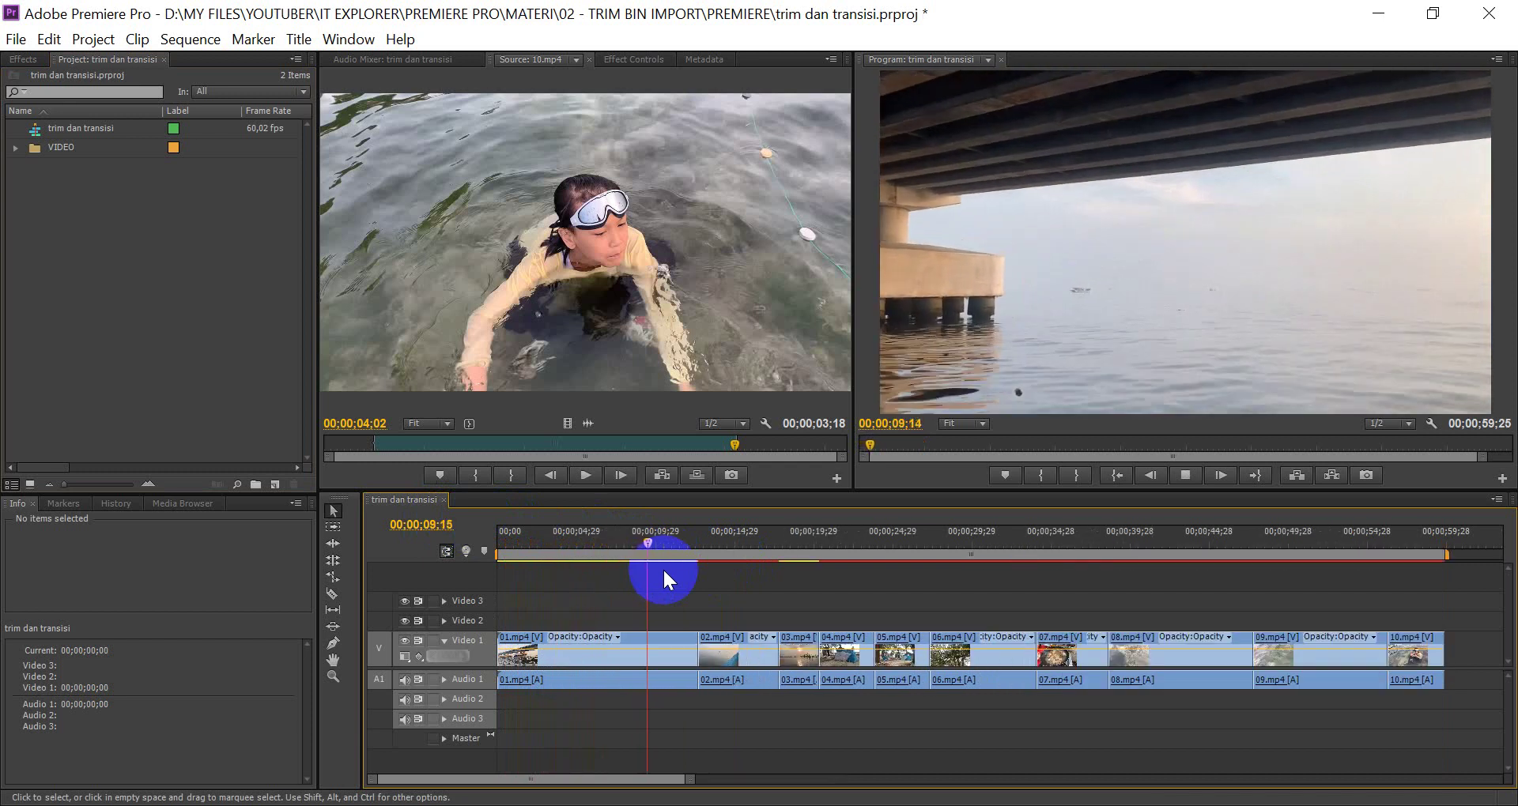
key(minus)
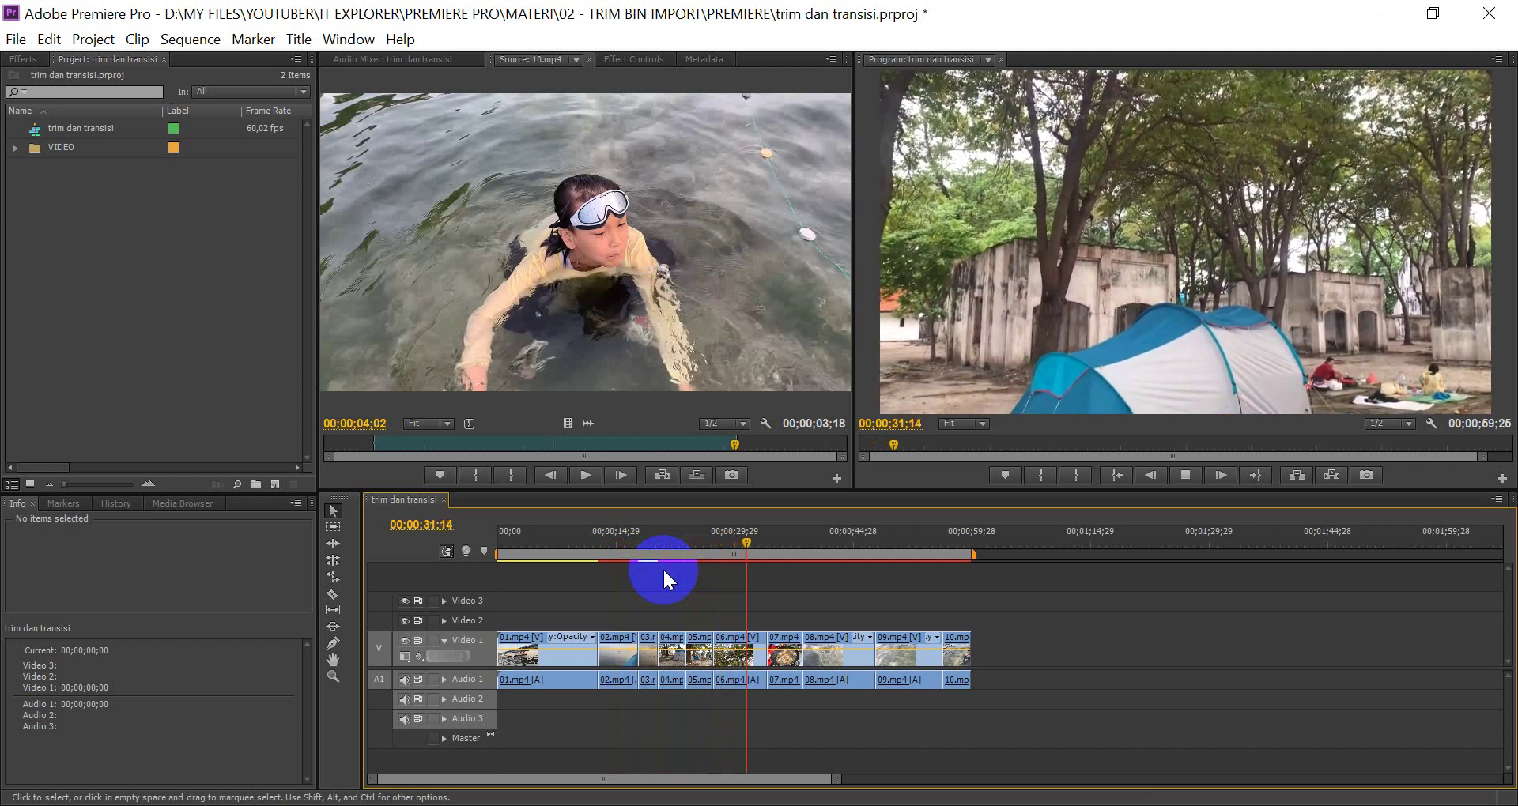
key(space)
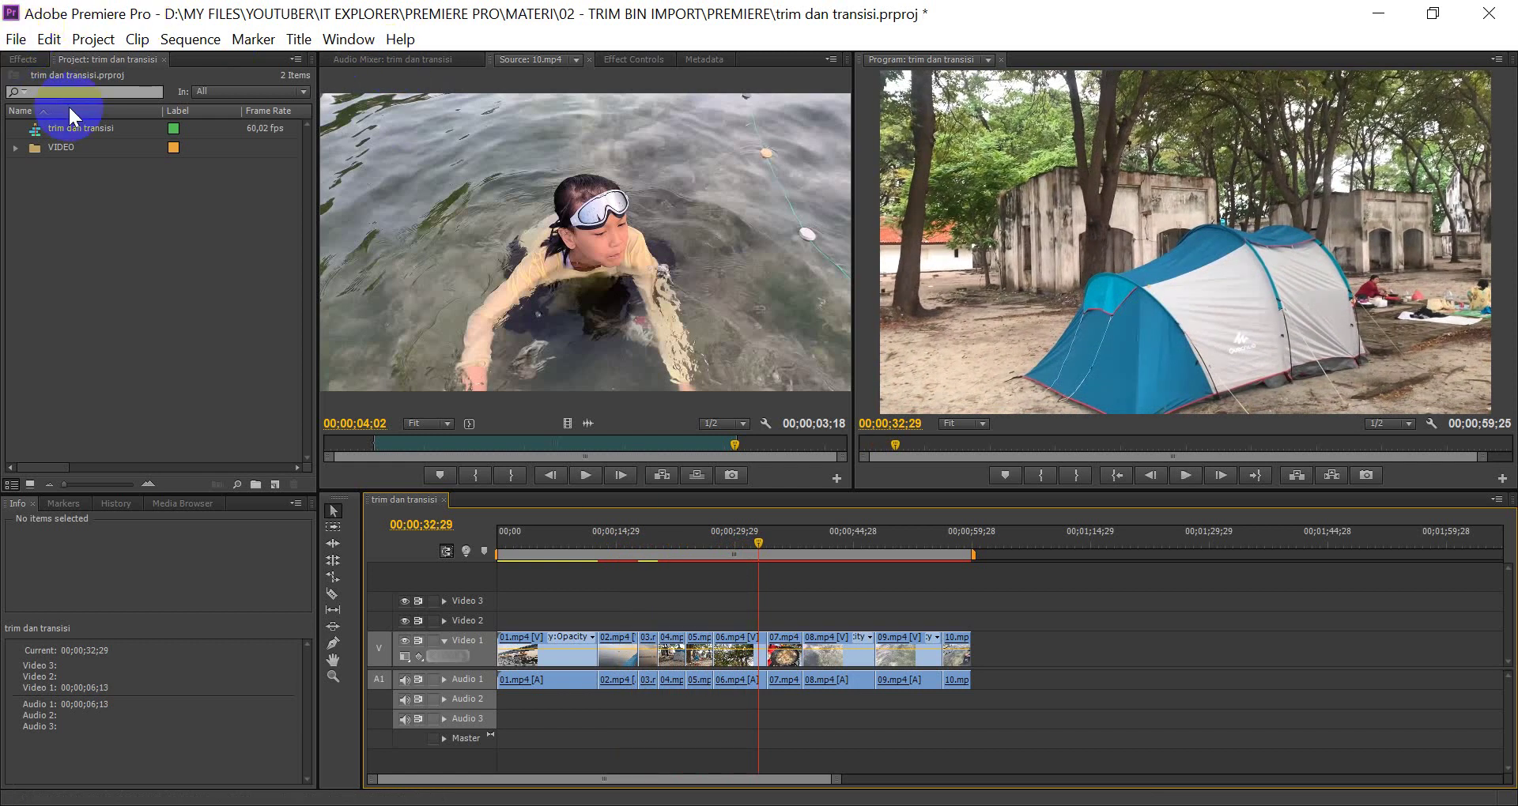
click(45, 68)
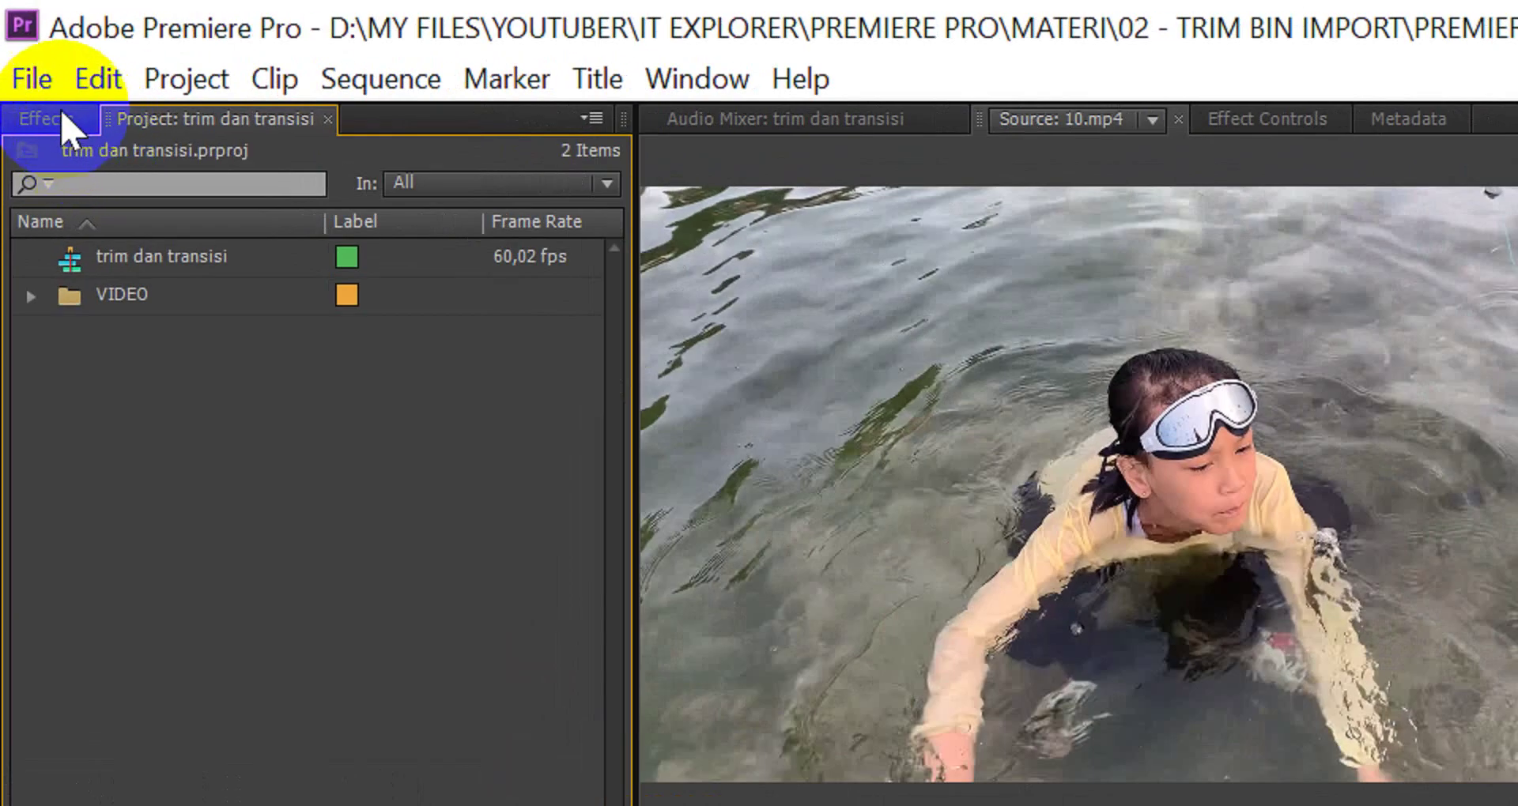
Show the Effects panel, expand Video Transitions, and browse the 3D Motion, Dissolve and Iris folders
click(56, 120)
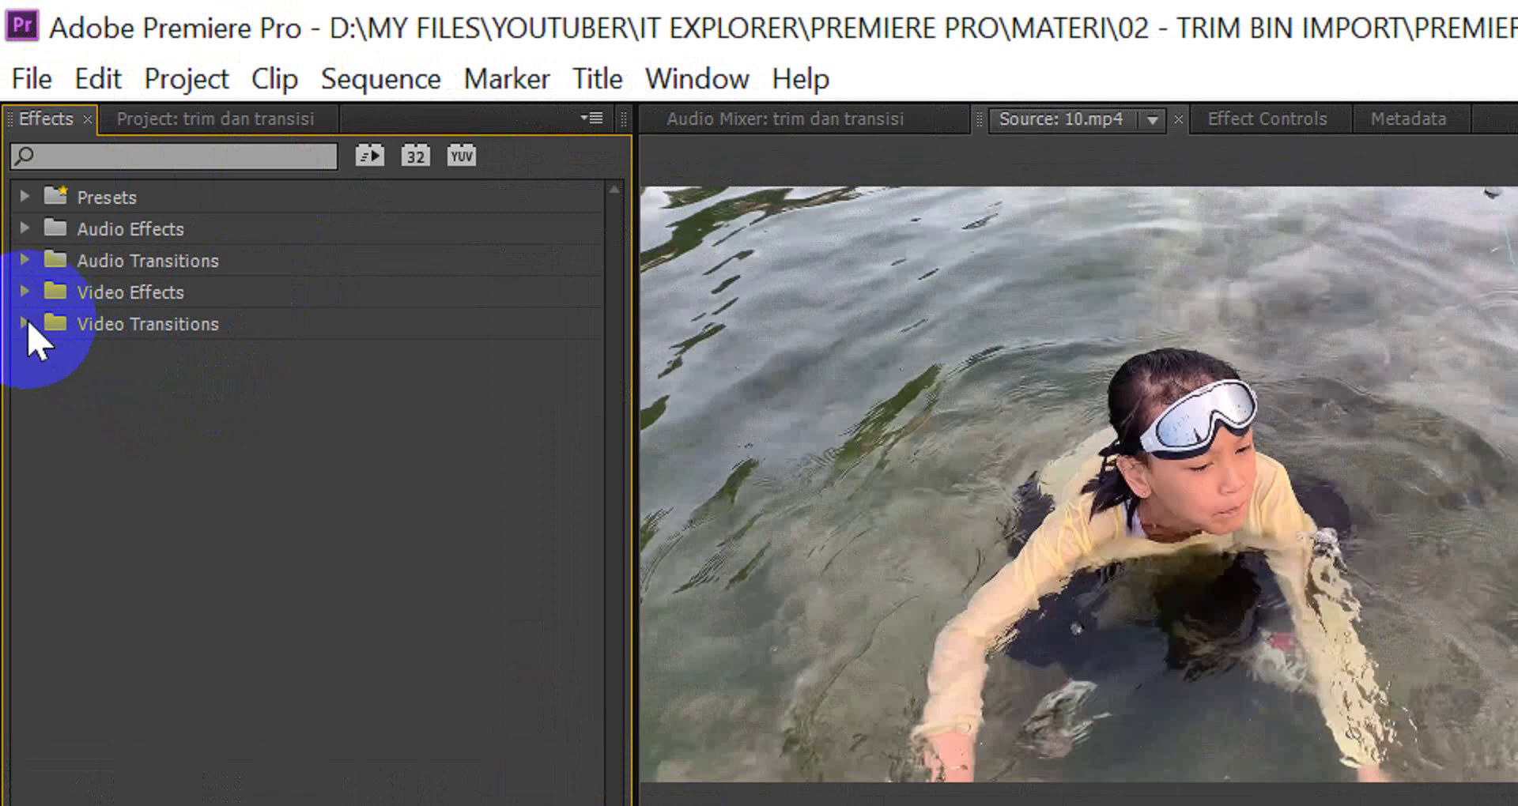
click(25, 324)
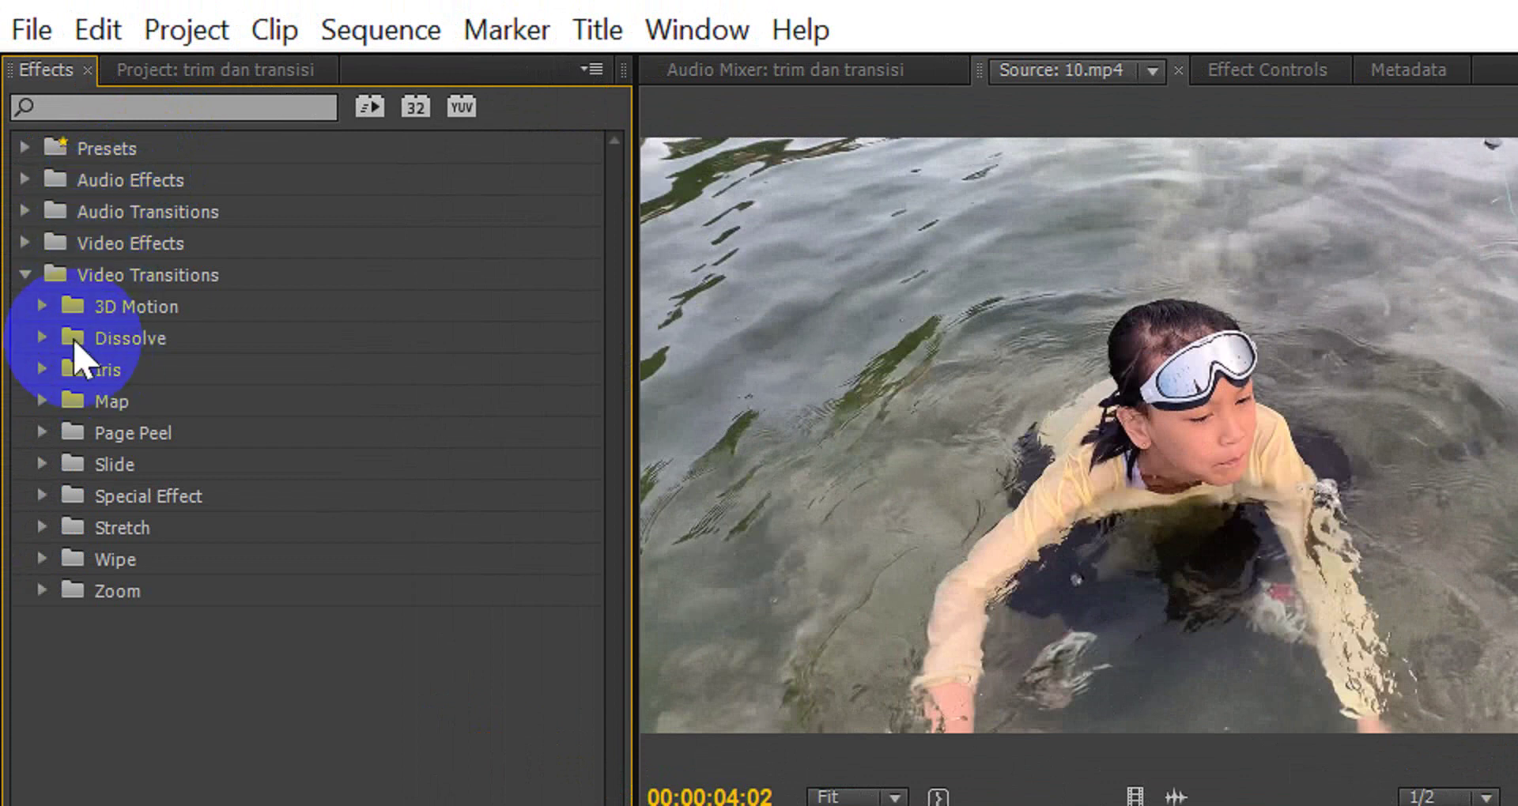
click(43, 306)
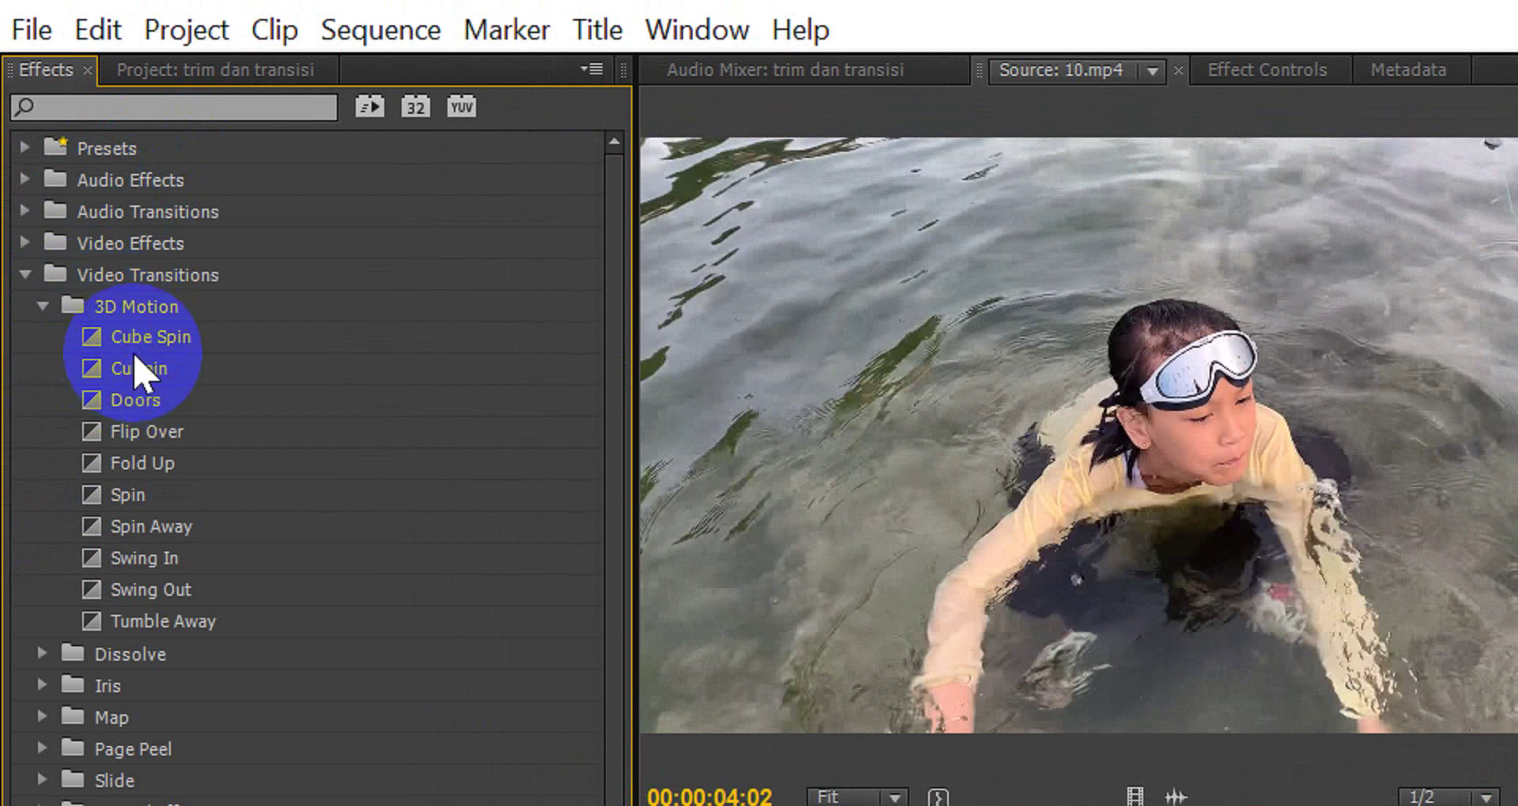
click(45, 307)
click(52, 339)
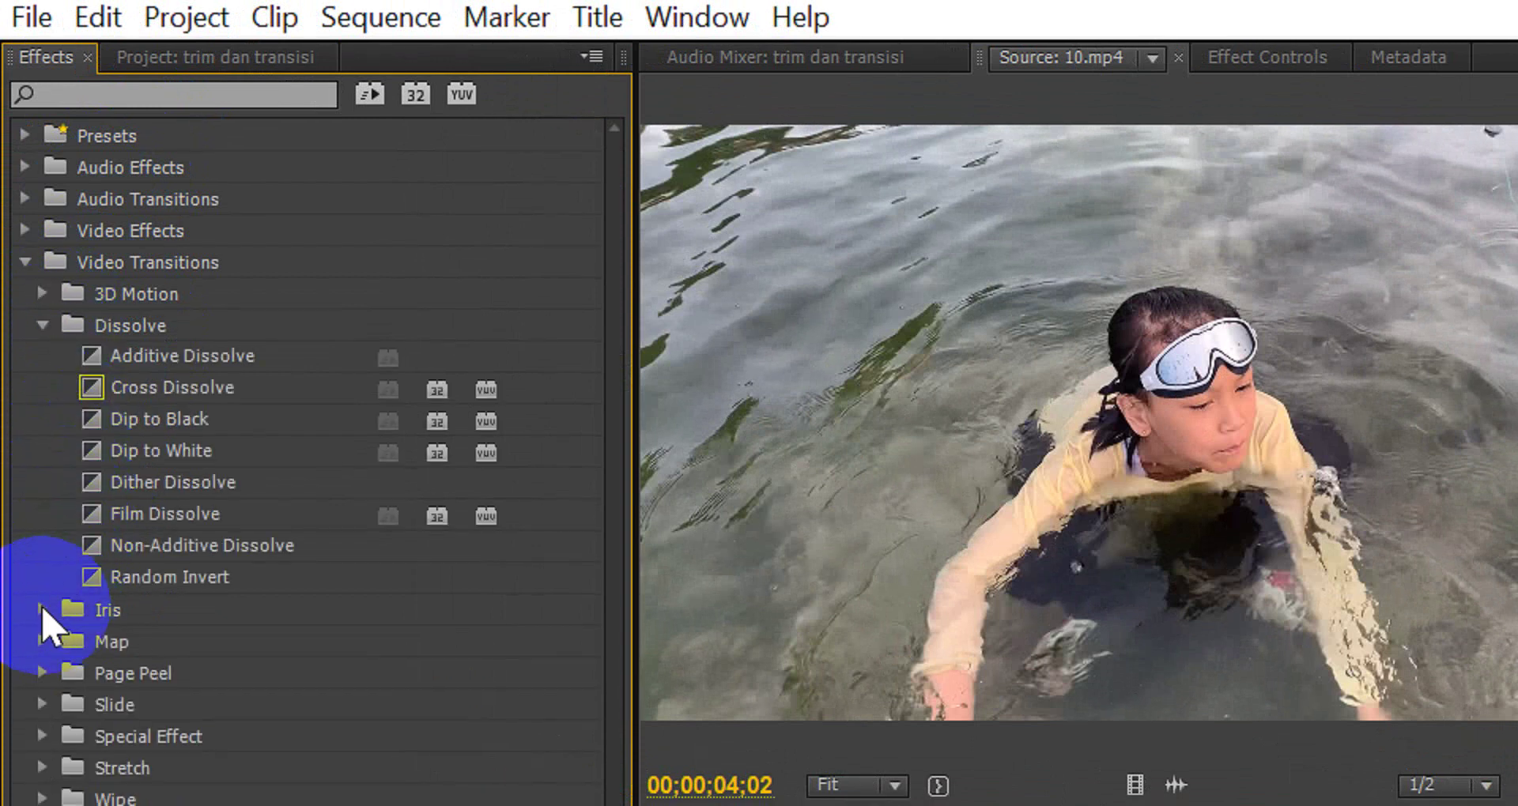
click(42, 621)
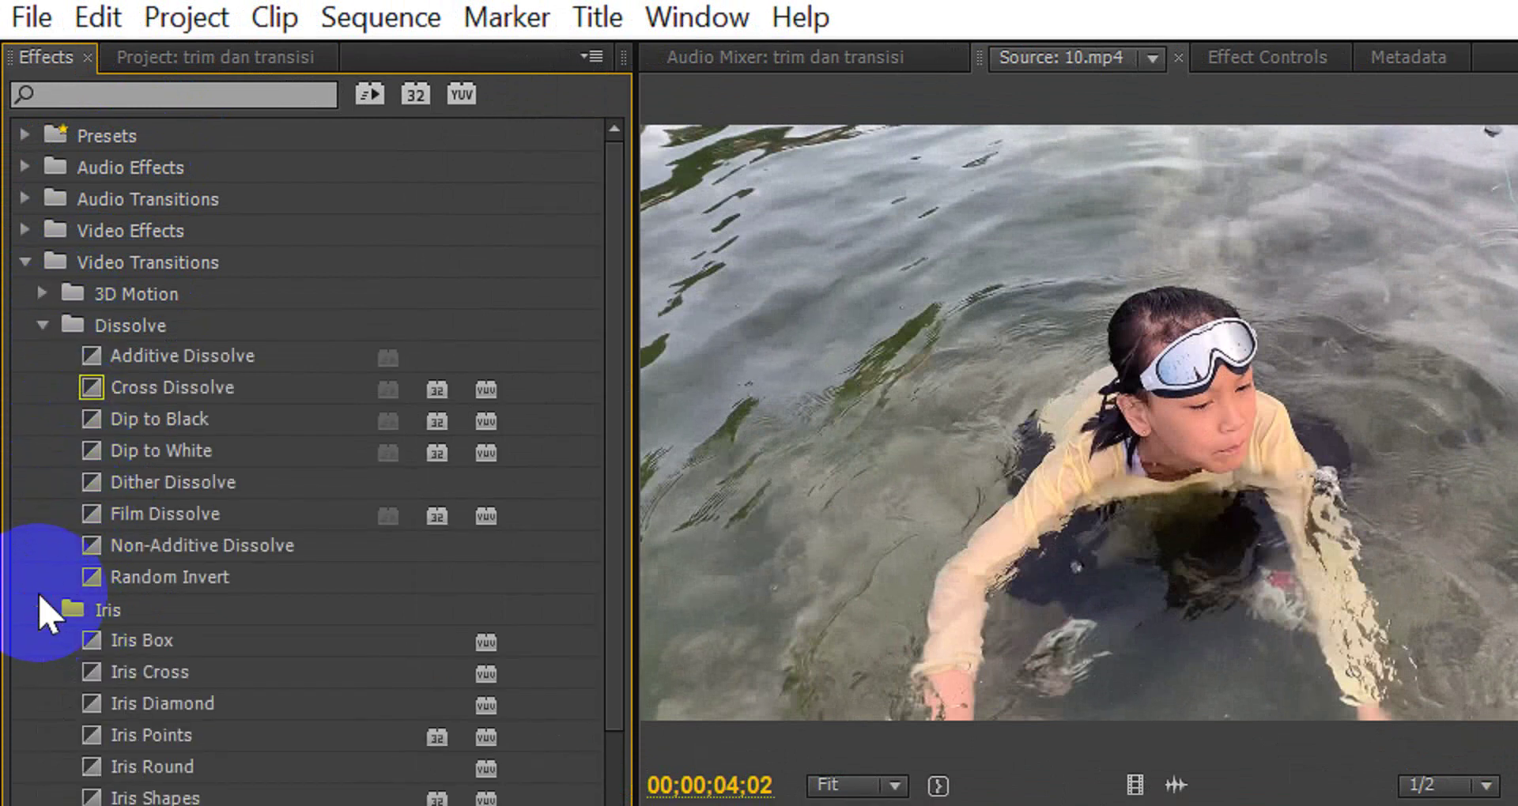
click(42, 327)
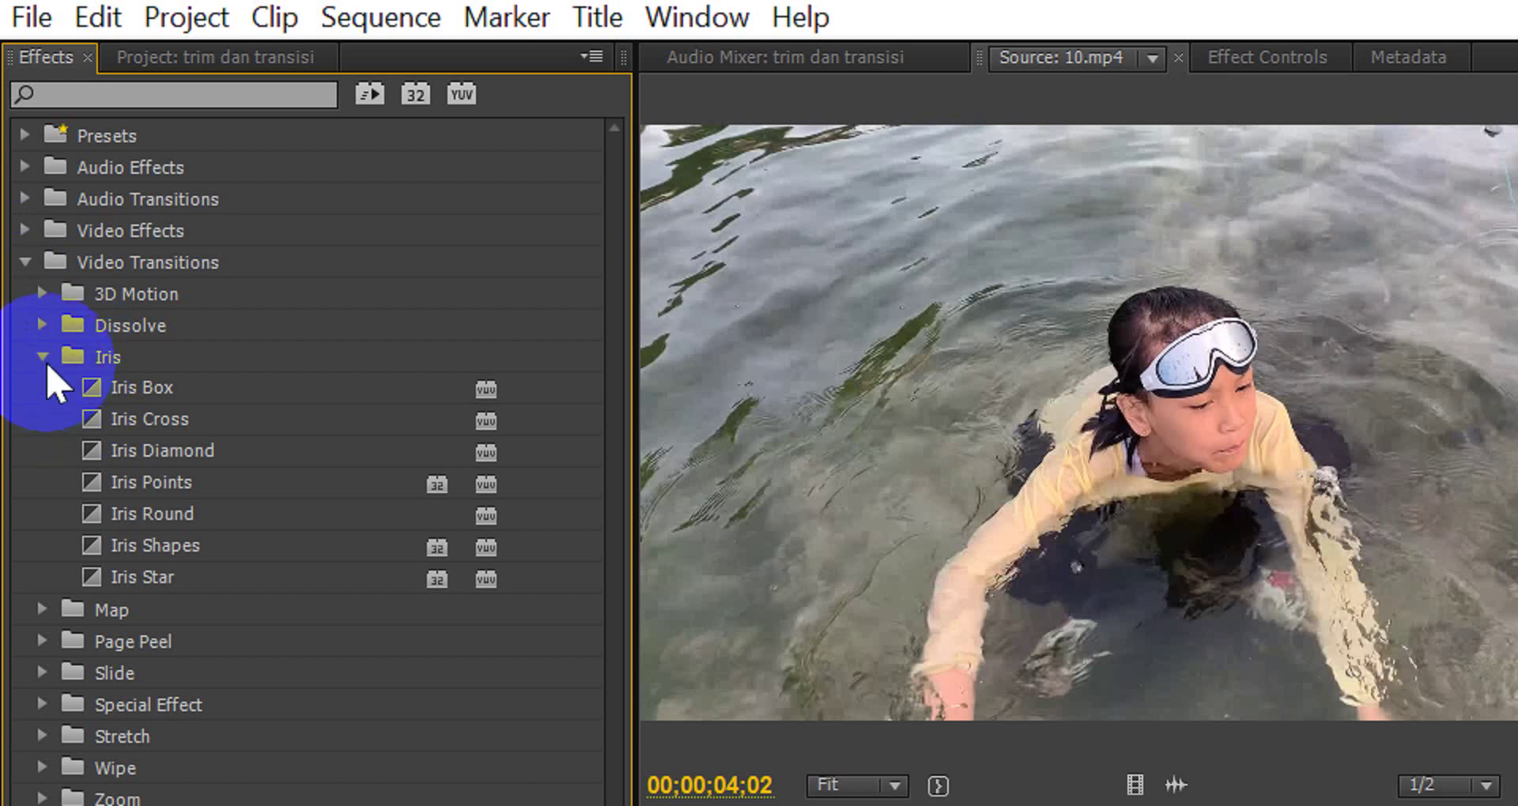
click(44, 358)
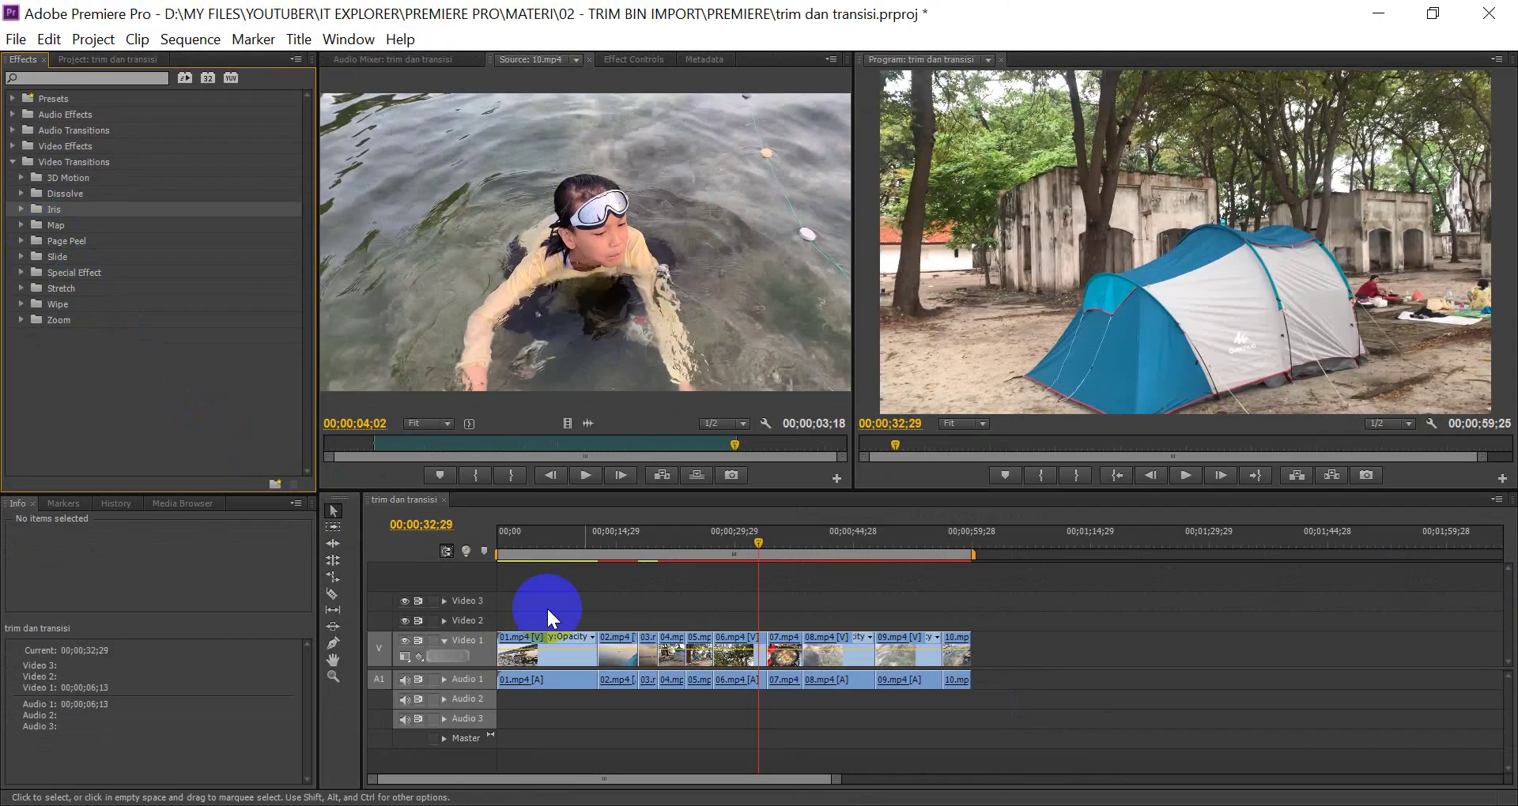
Apply Cross Dissolve to the start of 01.mp4 and zoom the timeline in on the first clips
click(259, 4)
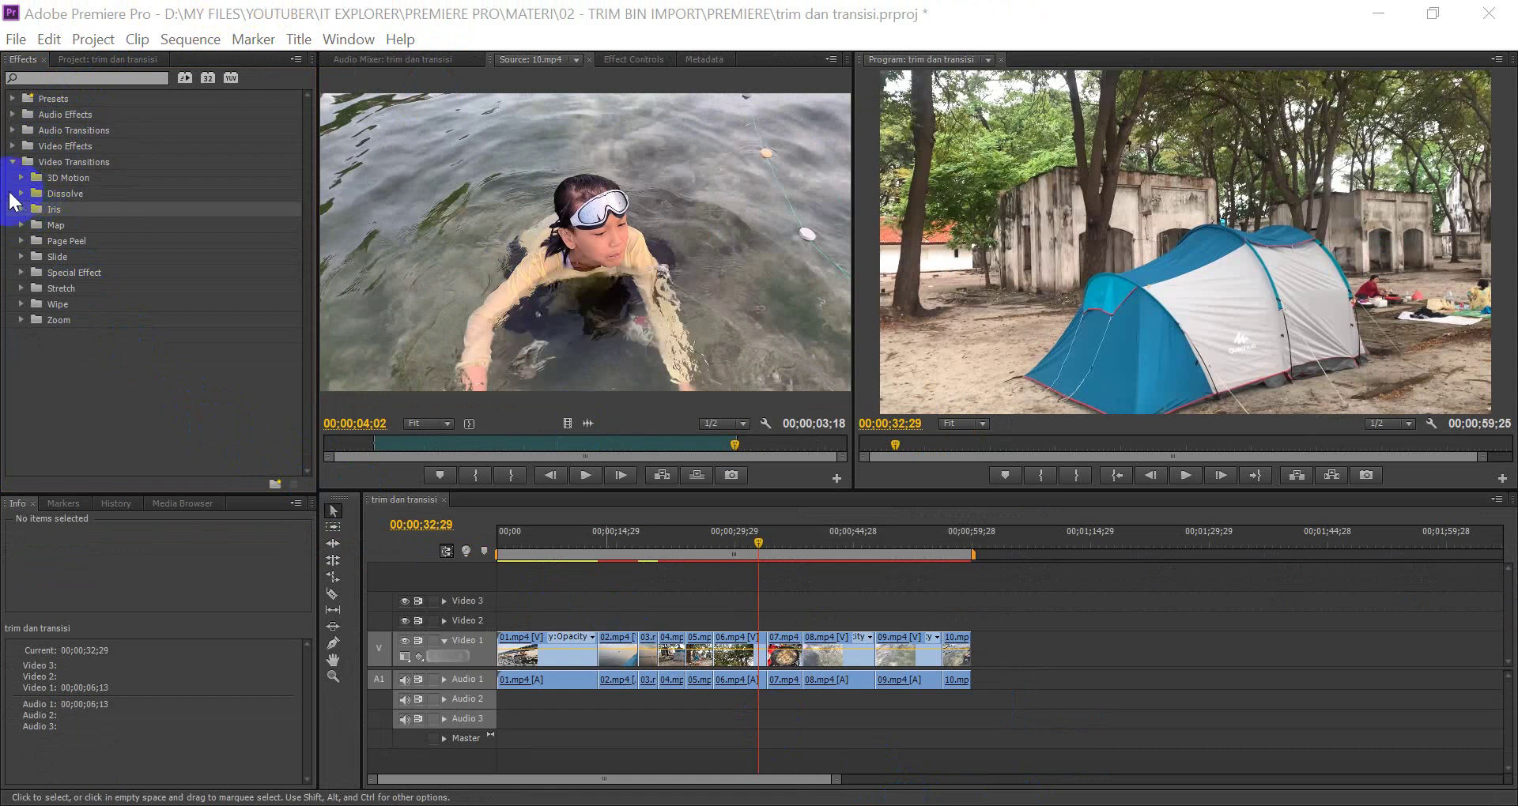
click(19, 192)
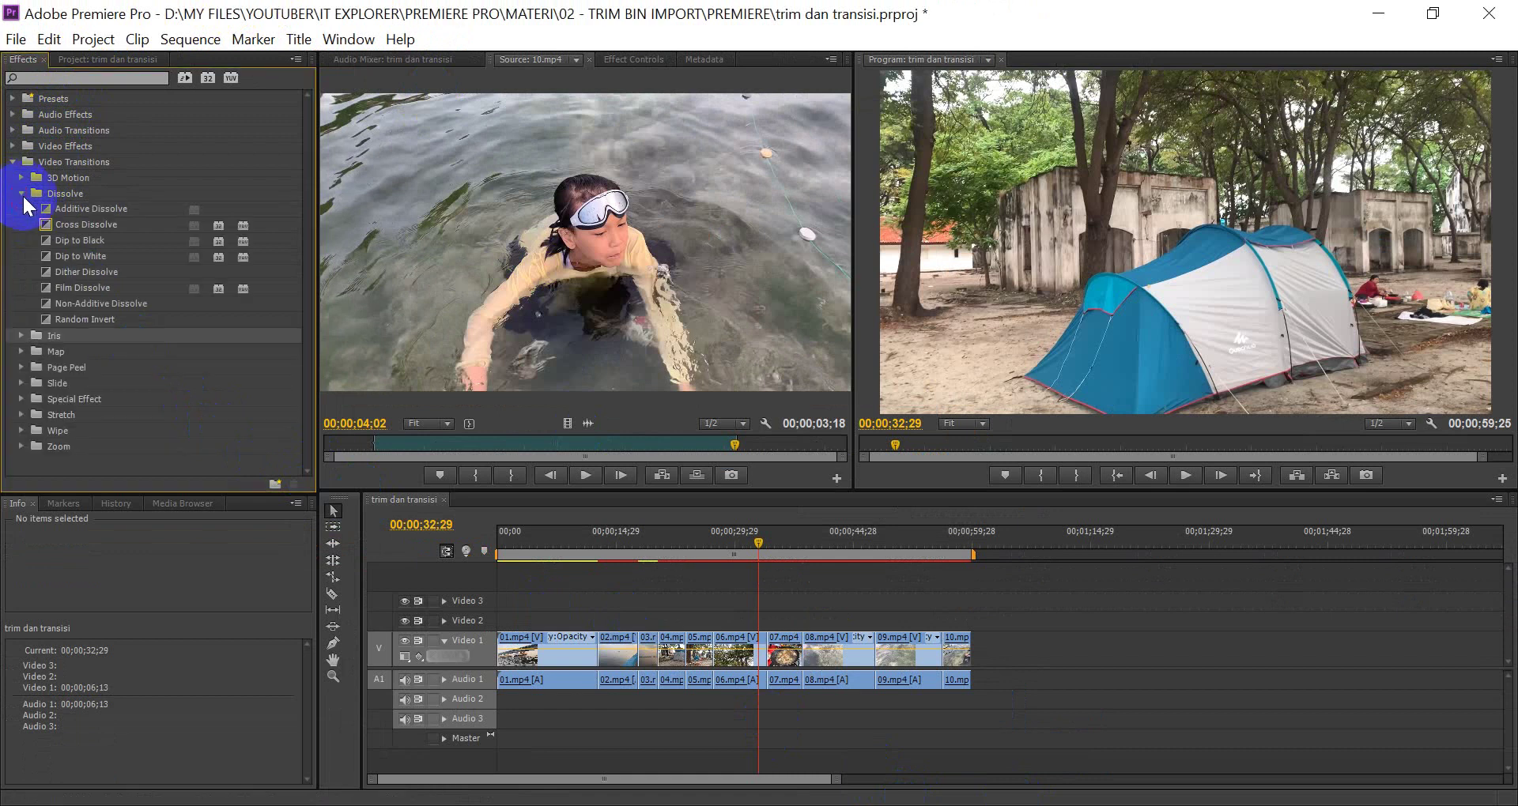
click(70, 225)
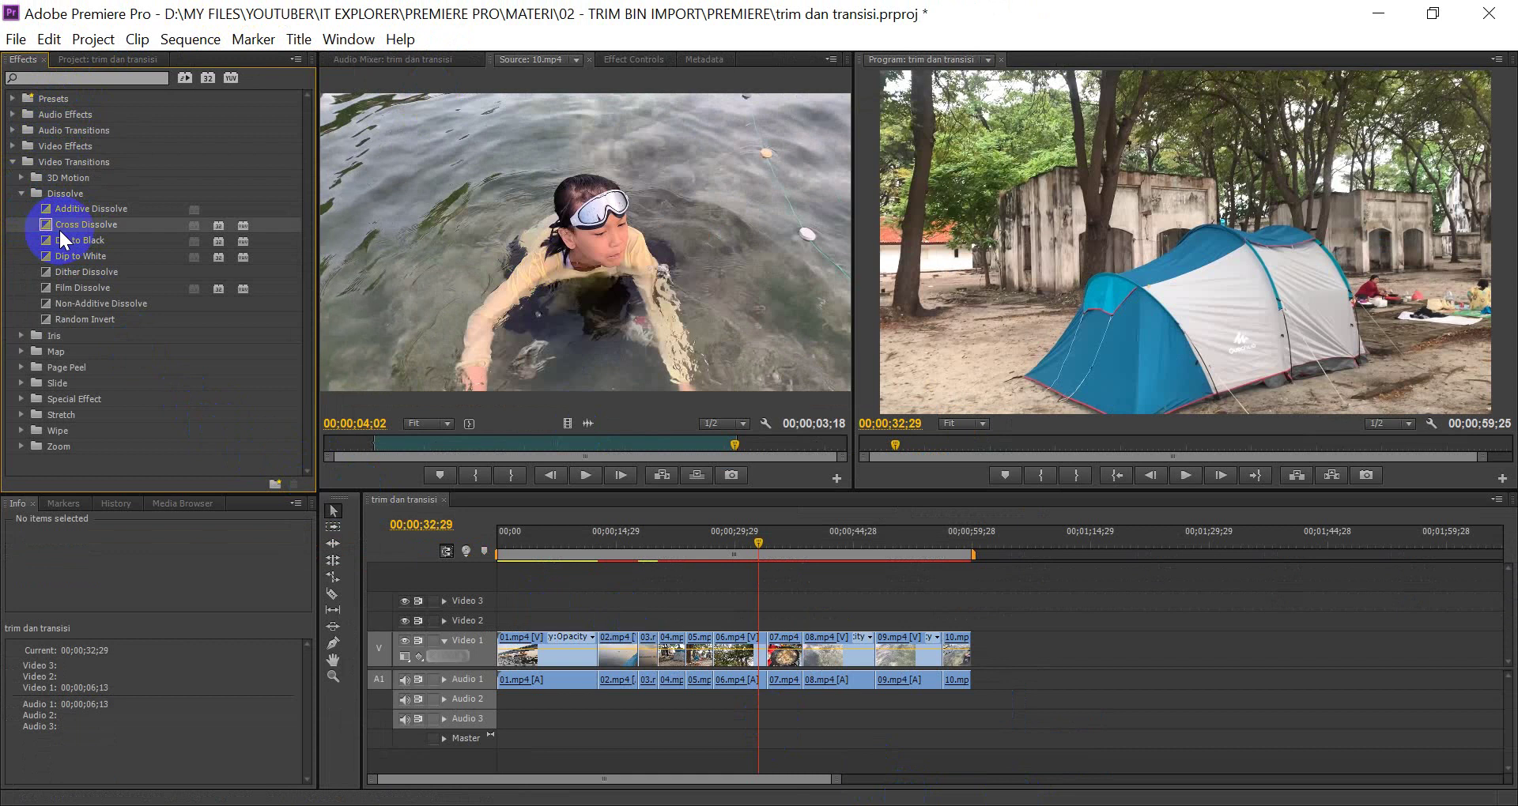
drag(44, 230, 506, 652)
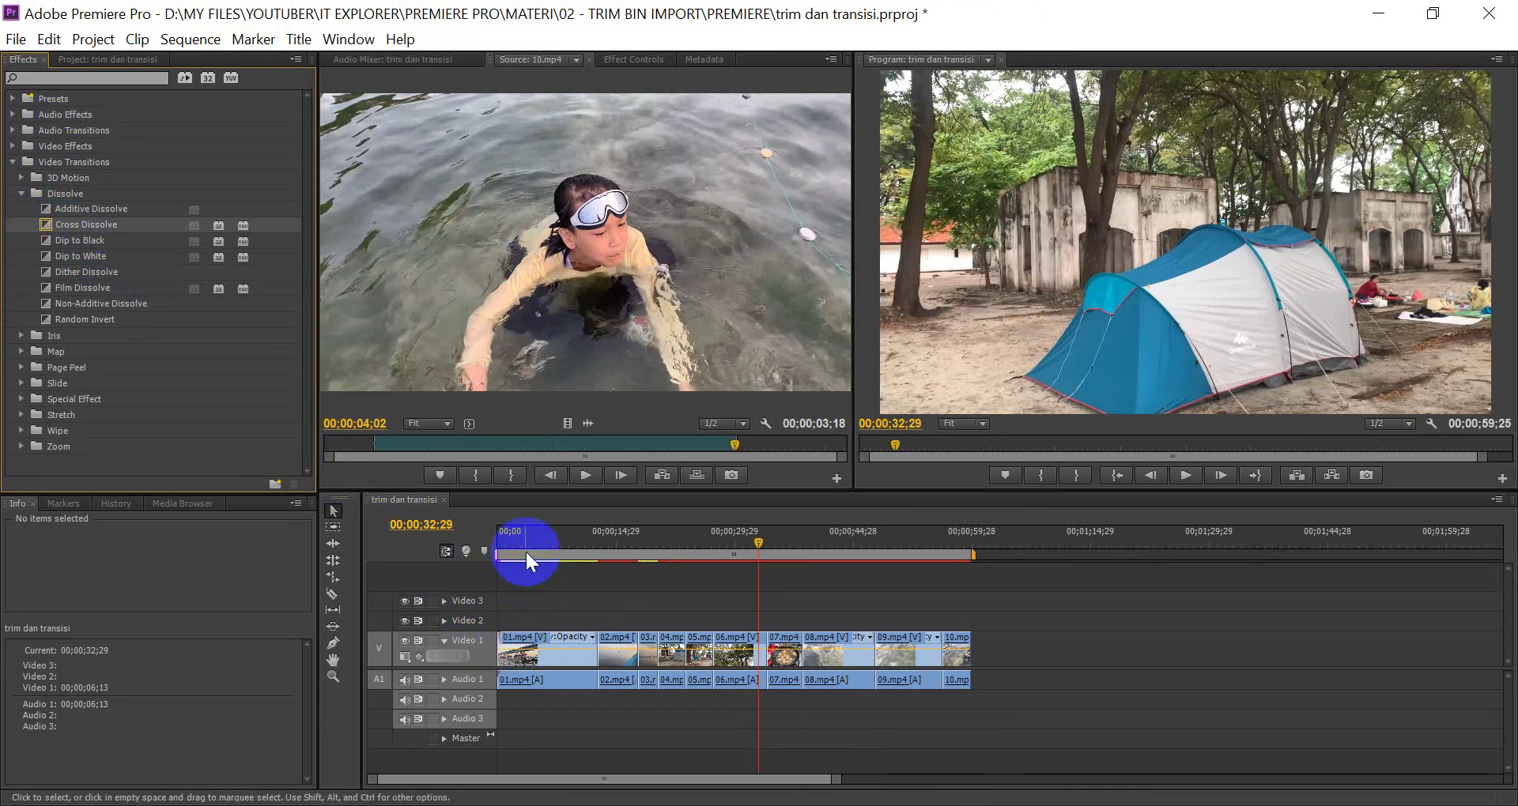
click(512, 546)
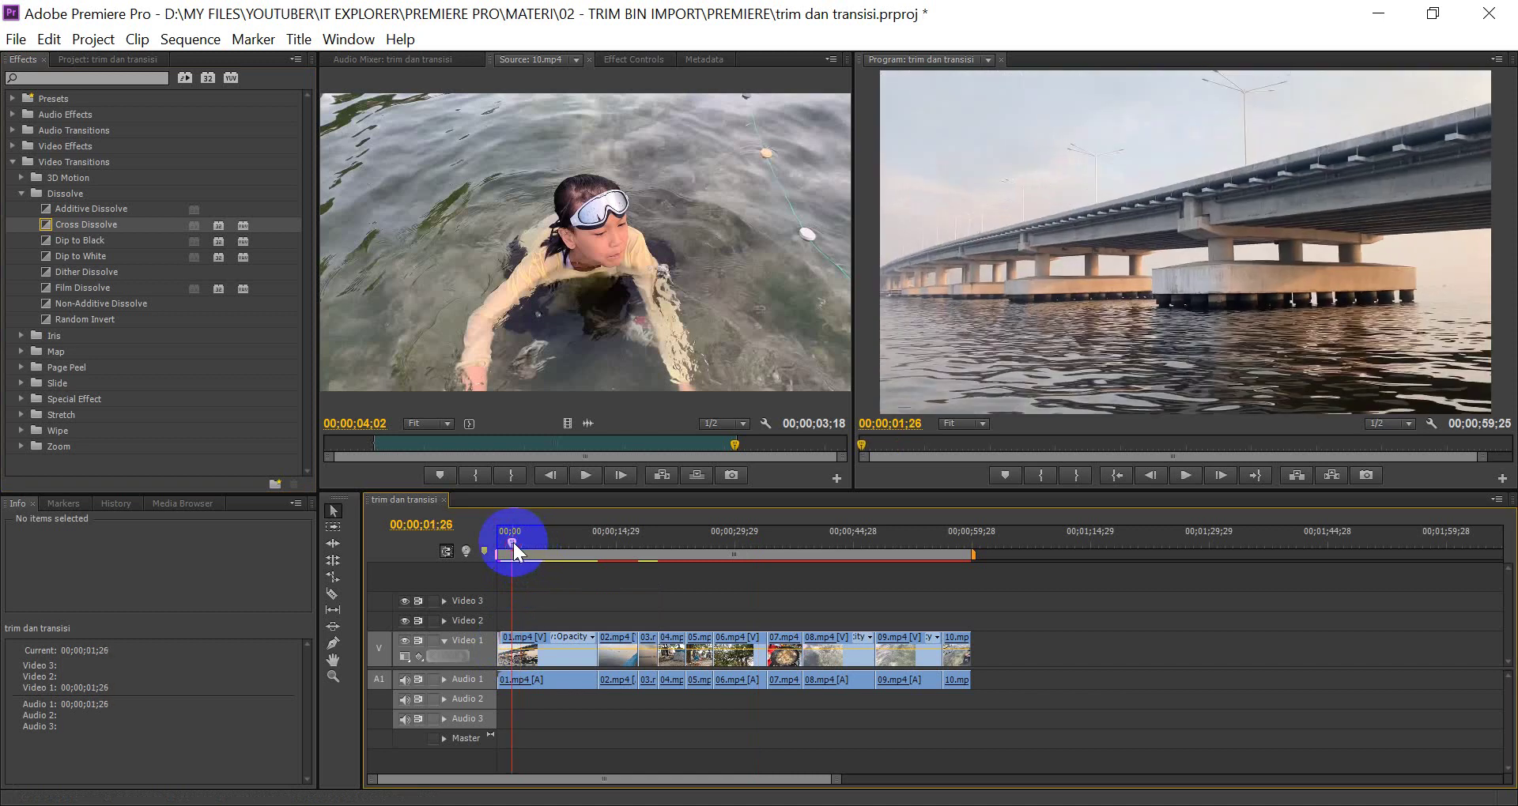
key(equal)
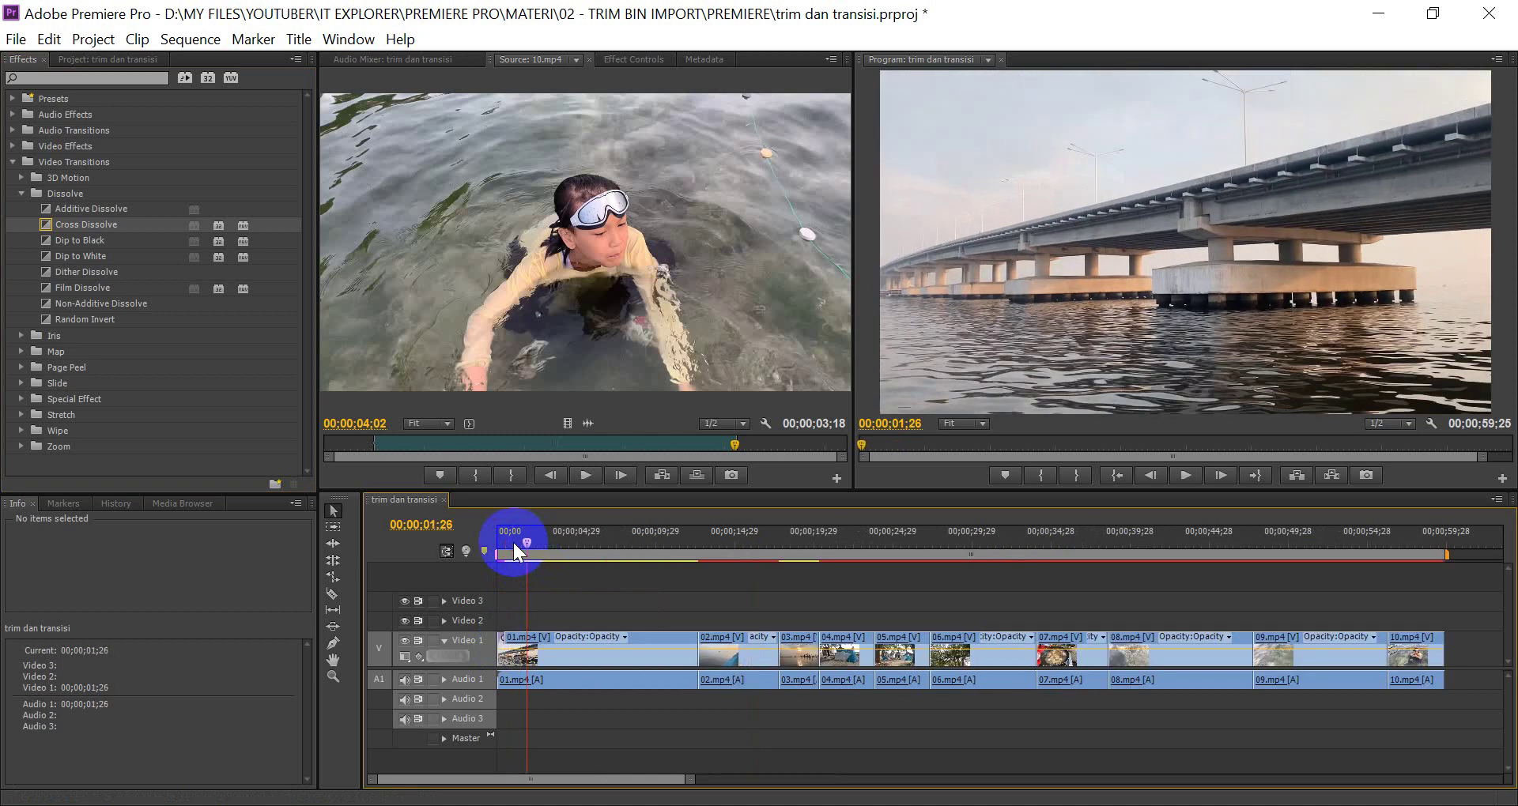
key(equal)
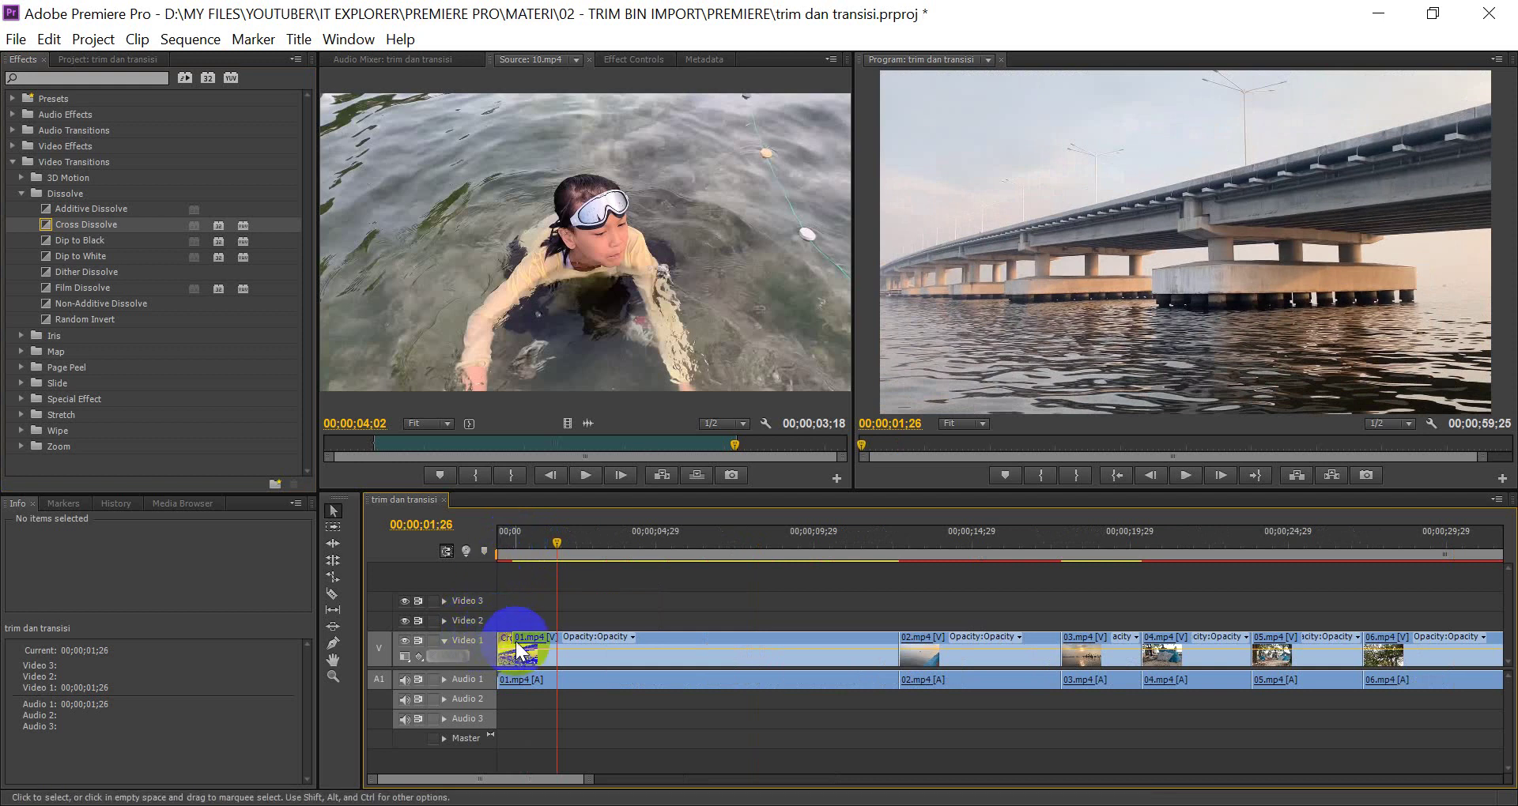
Place an Iris Box transition on the cut between 01.mp4 and 02.mp4
mouse_move(515, 641)
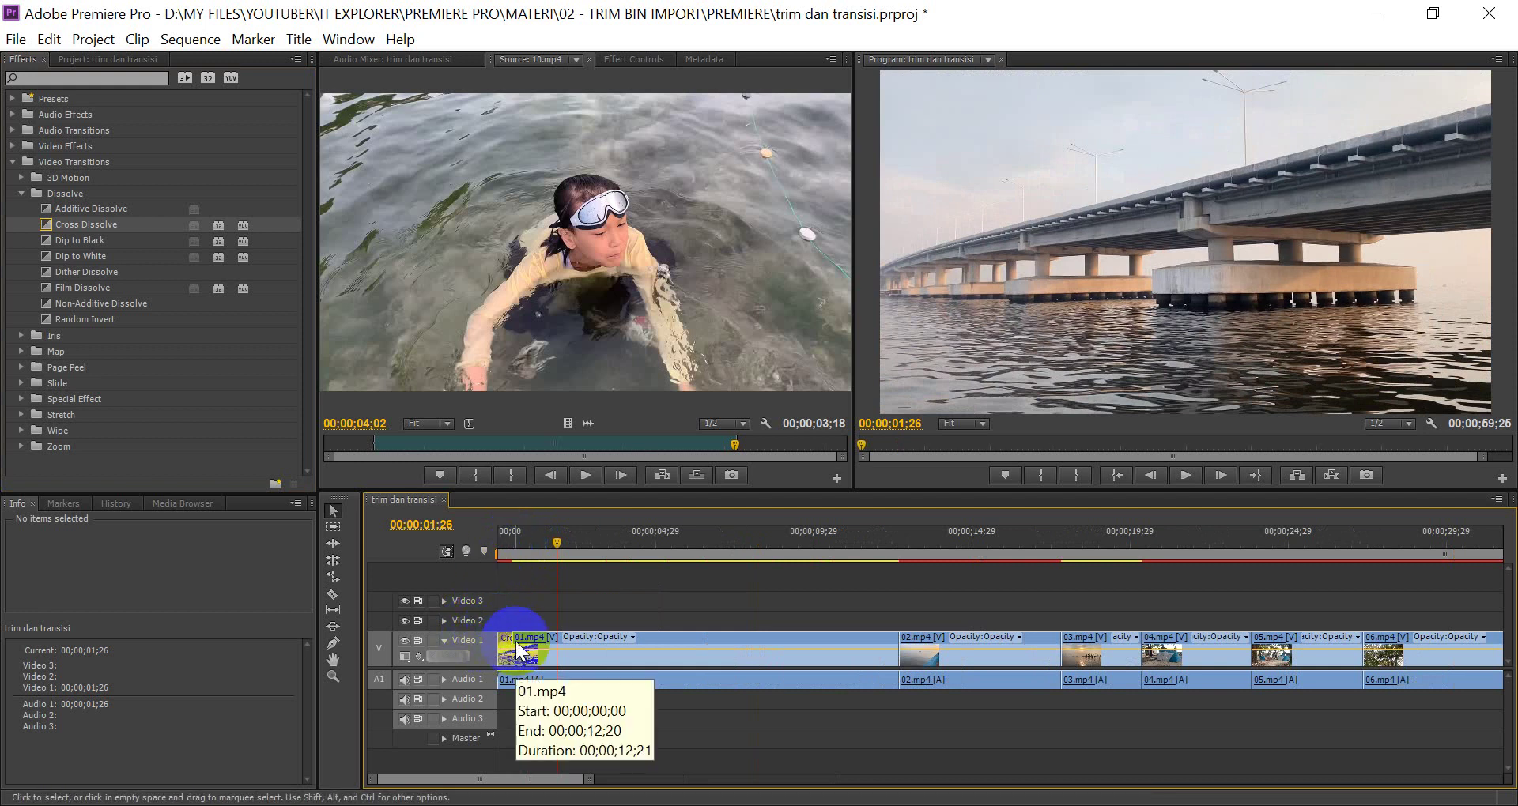
click(516, 642)
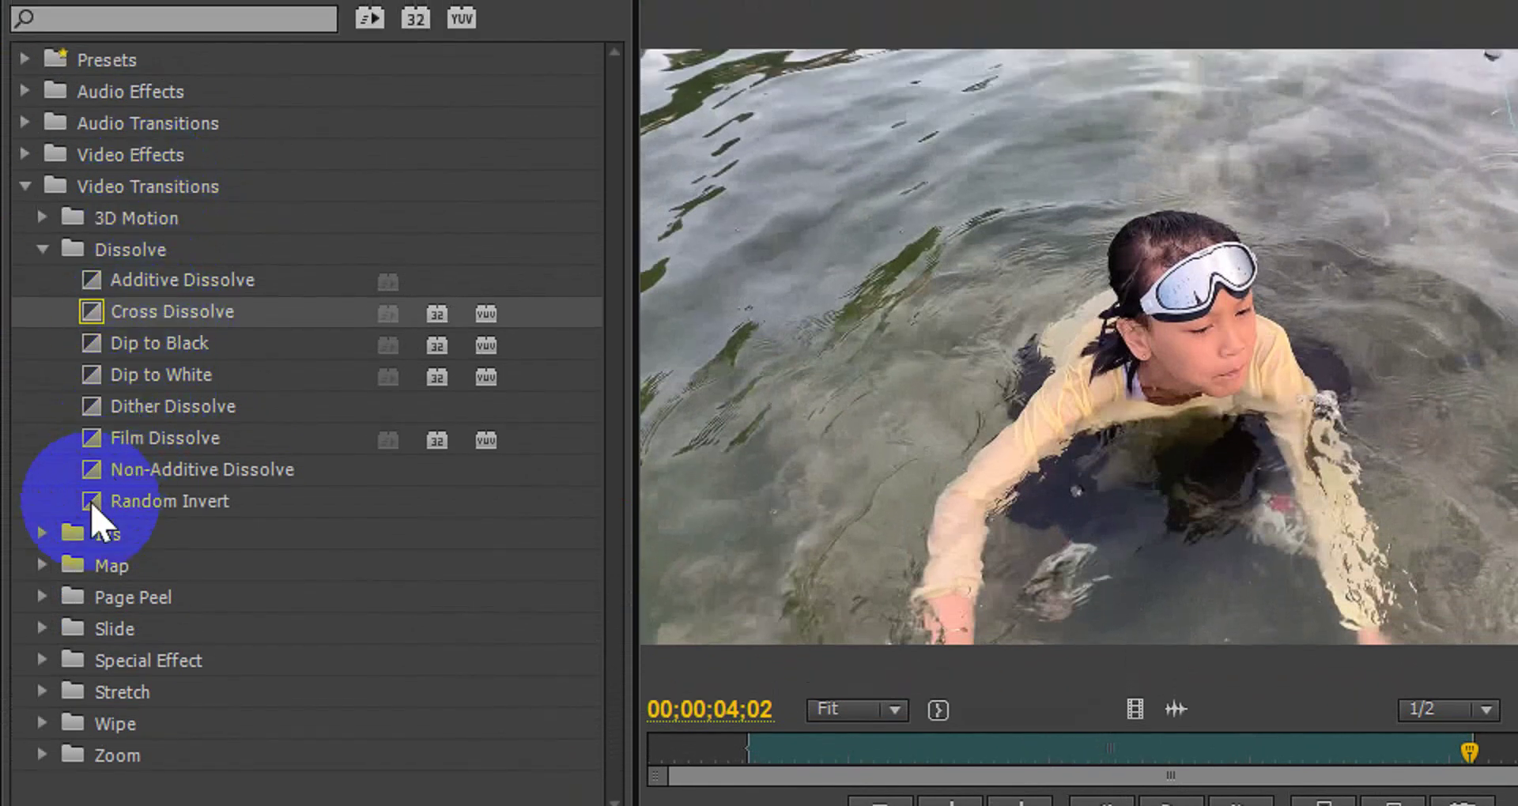
click(43, 534)
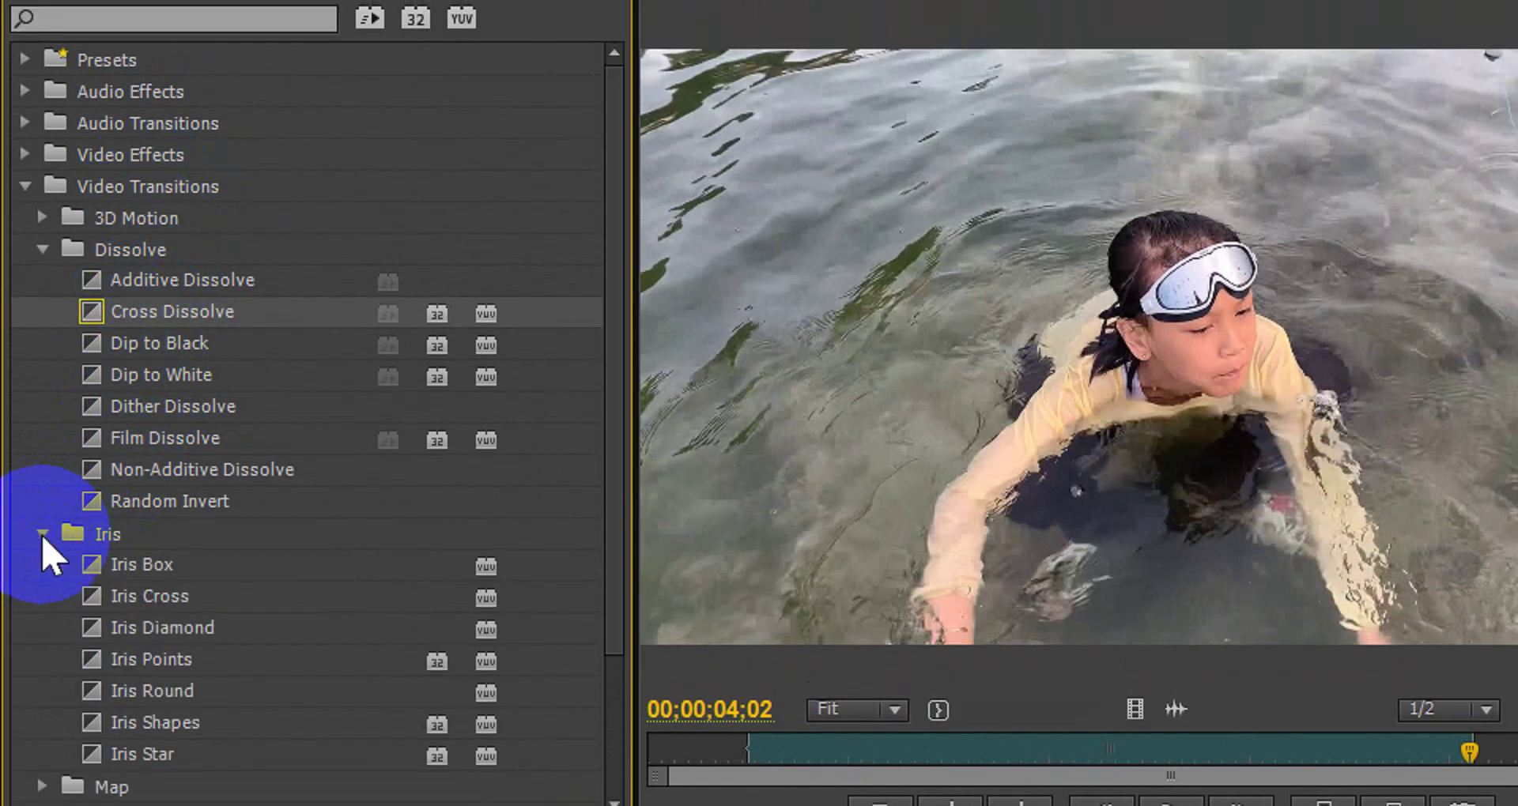
drag(148, 571, 1365, 649)
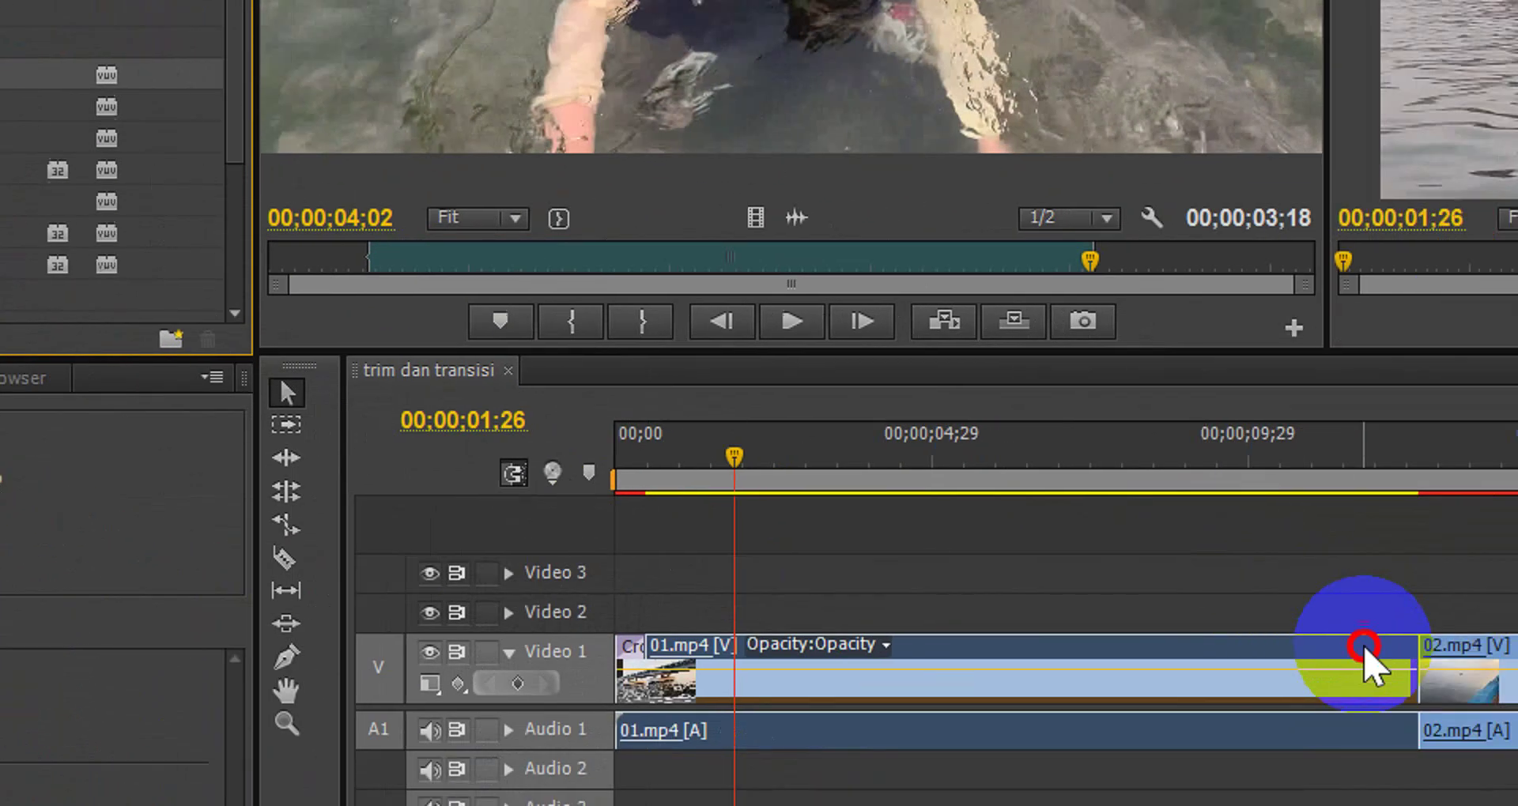
mouse_move(1365, 650)
mouse_down()
mouse_move(1136, 605)
mouse_move(1151, 591)
mouse_up()
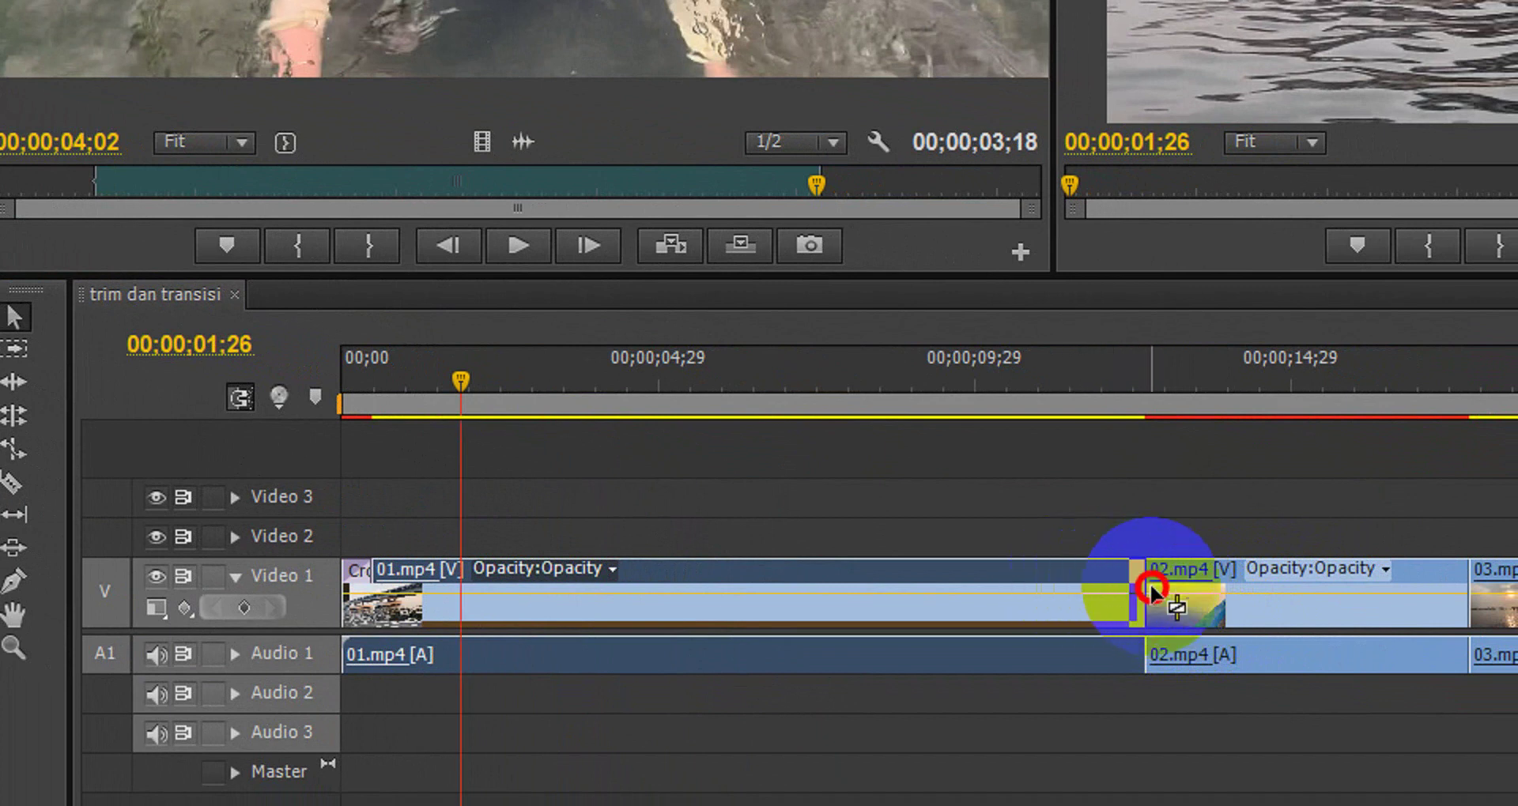
drag(1152, 591, 1153, 594)
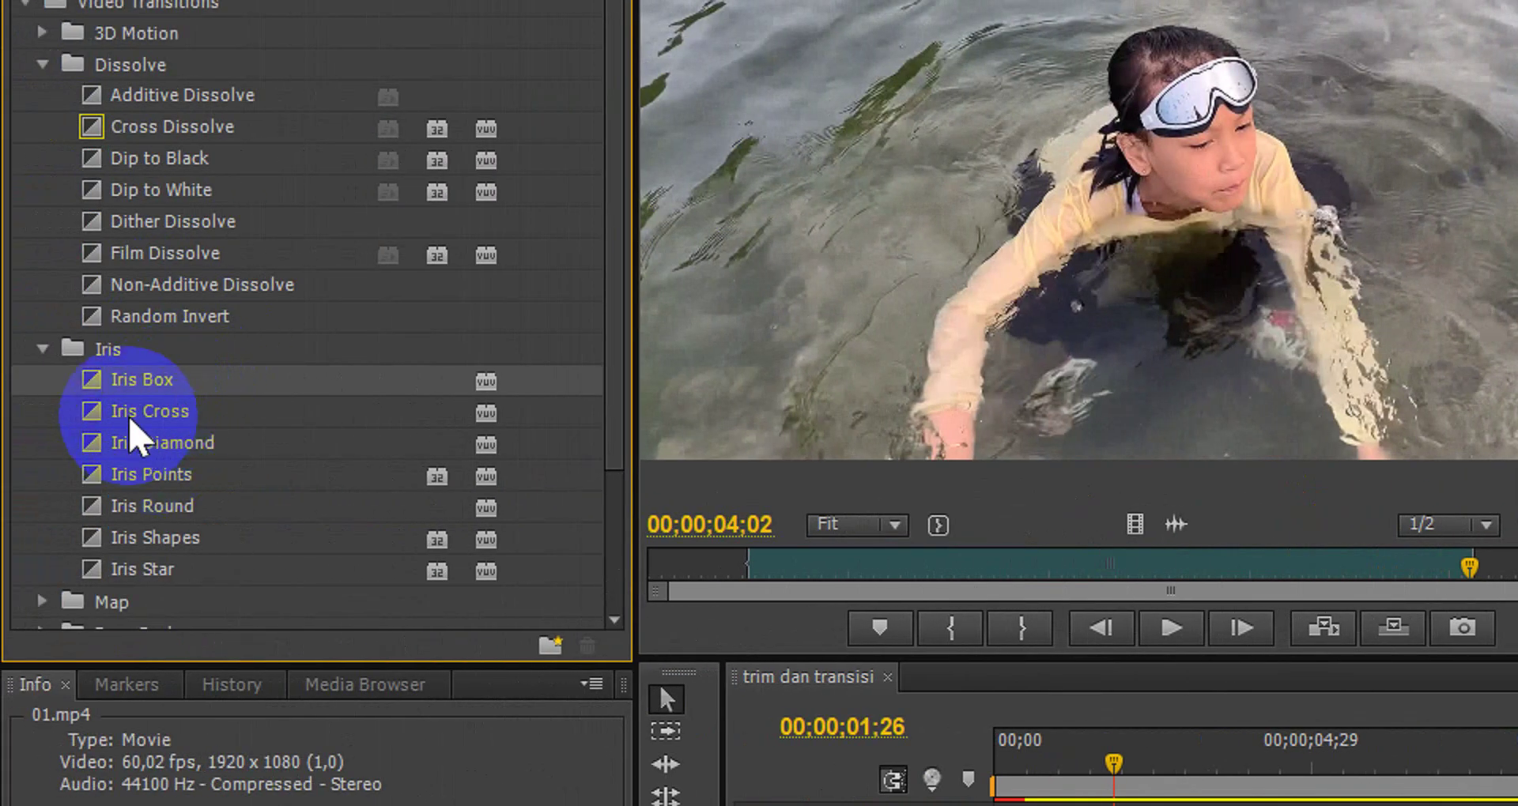
Add an Iris transition at the start of 03.mp4 and Iris Points between 03.mp4 and 04.mp4
drag(158, 413, 1348, 666)
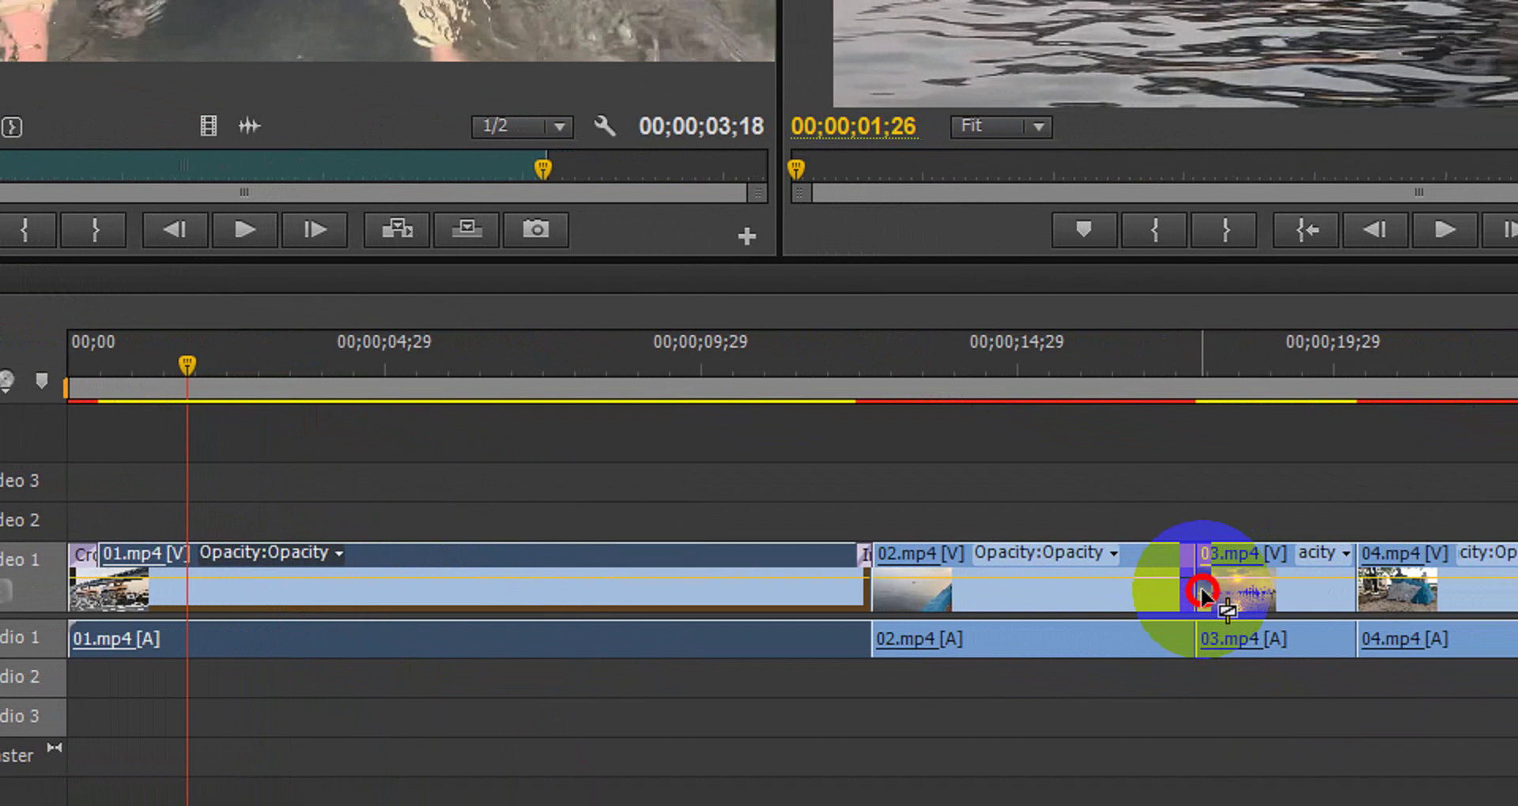
drag(1347, 666, 1209, 598)
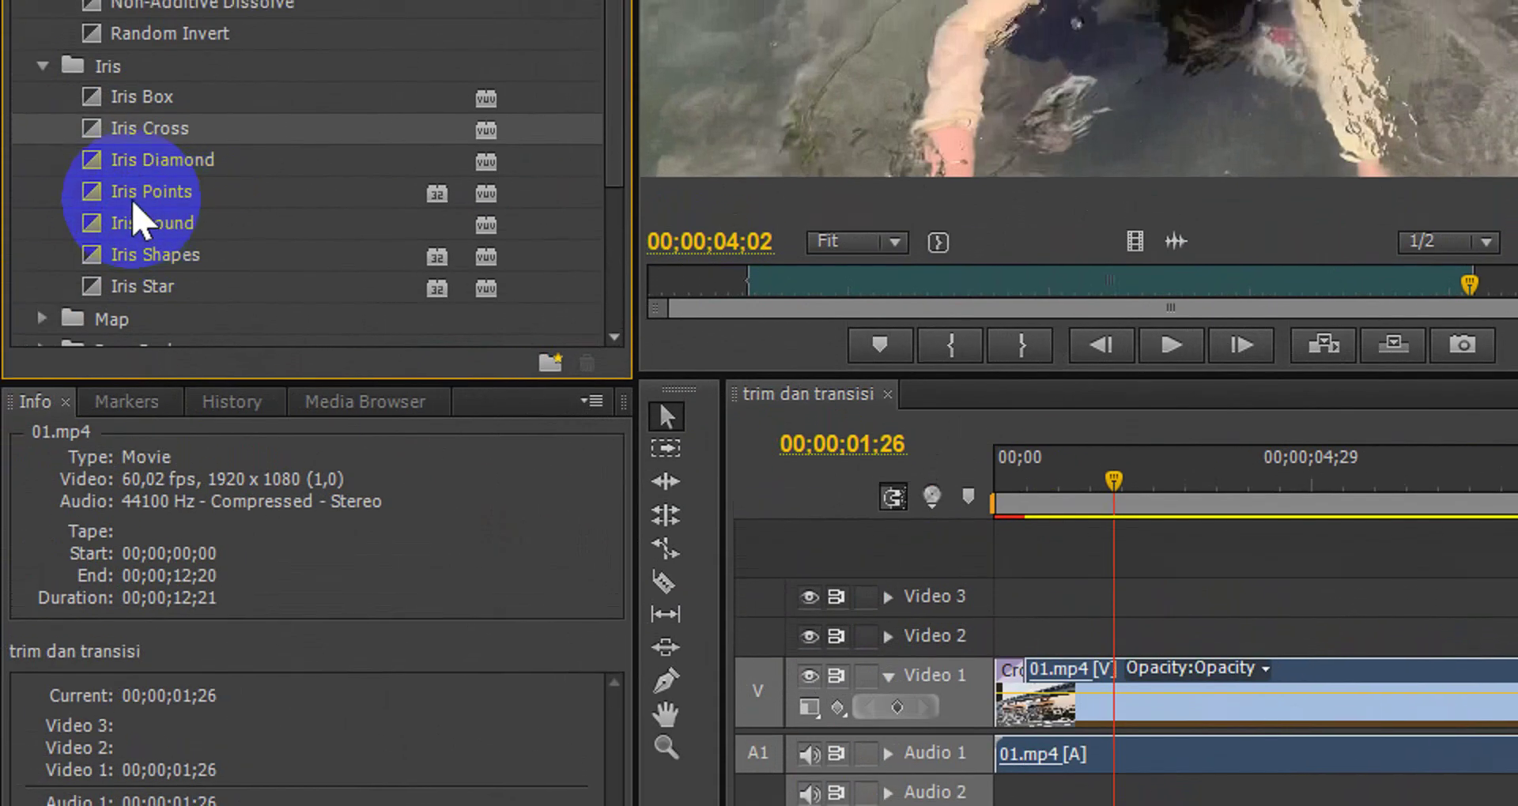
drag(130, 194, 1338, 624)
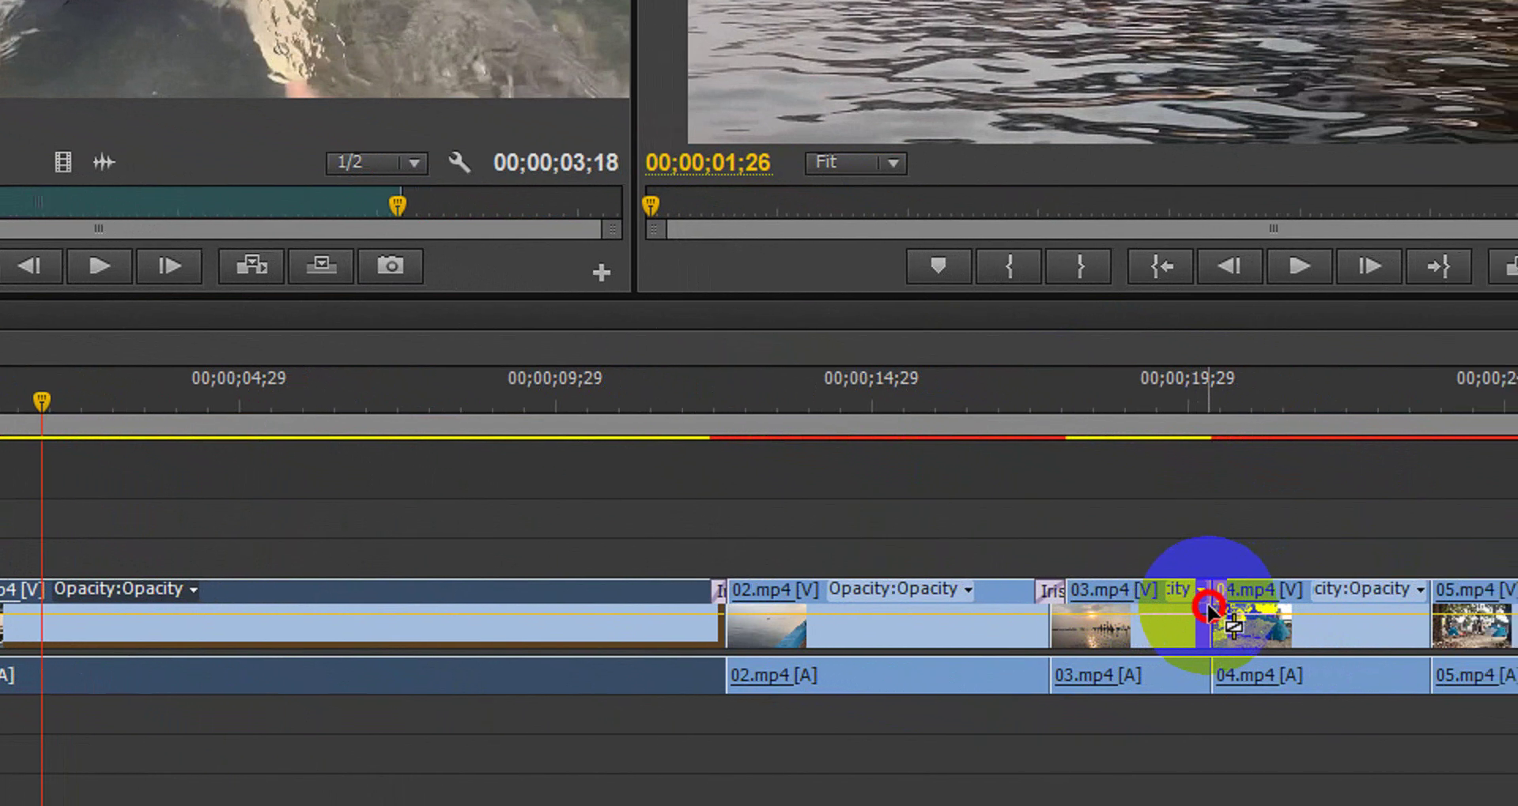
drag(1339, 624, 1446, 644)
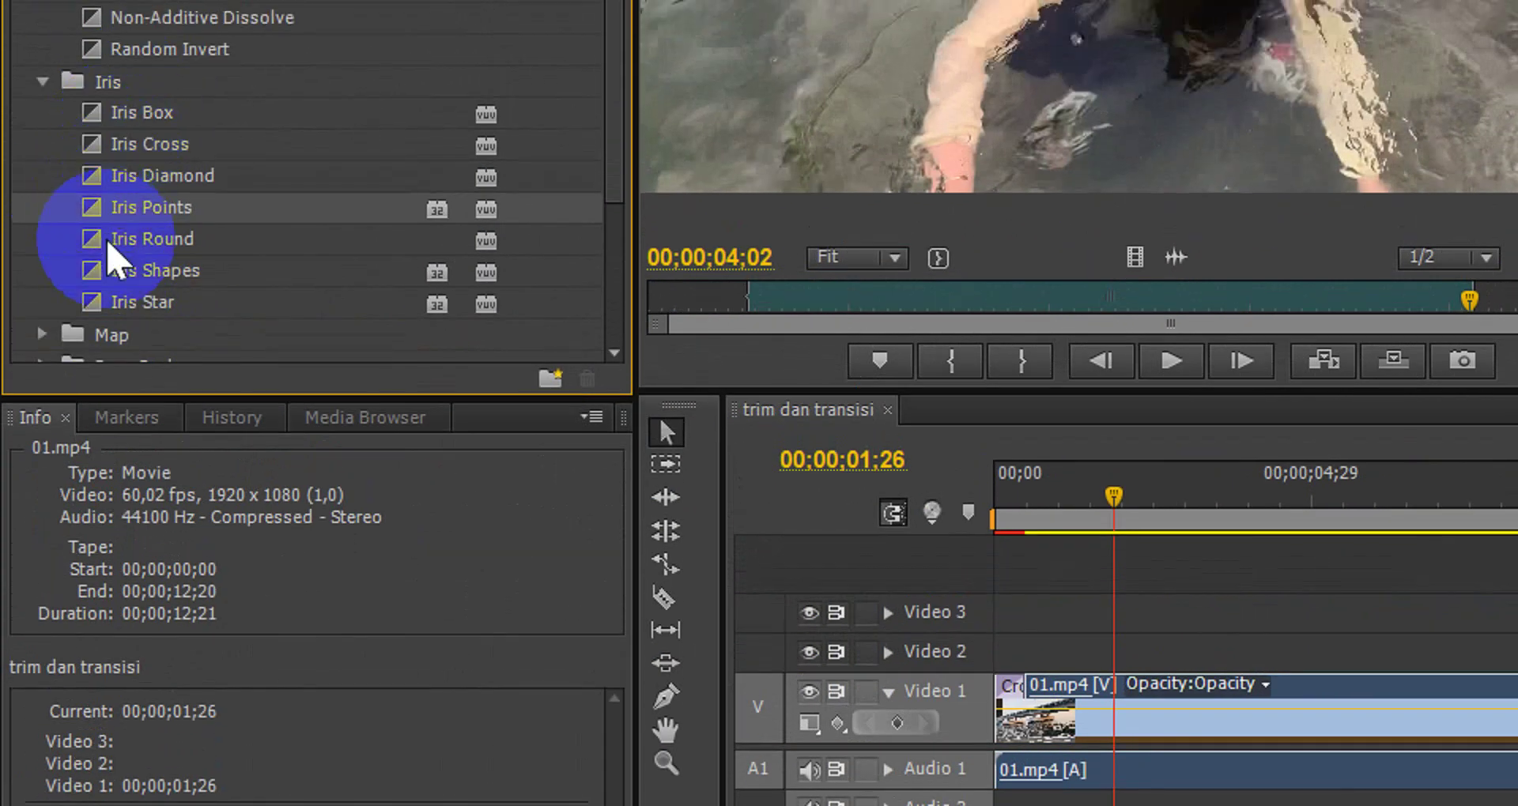
scroll(92, 211, down, 2)
scroll(92, 211, down, 3)
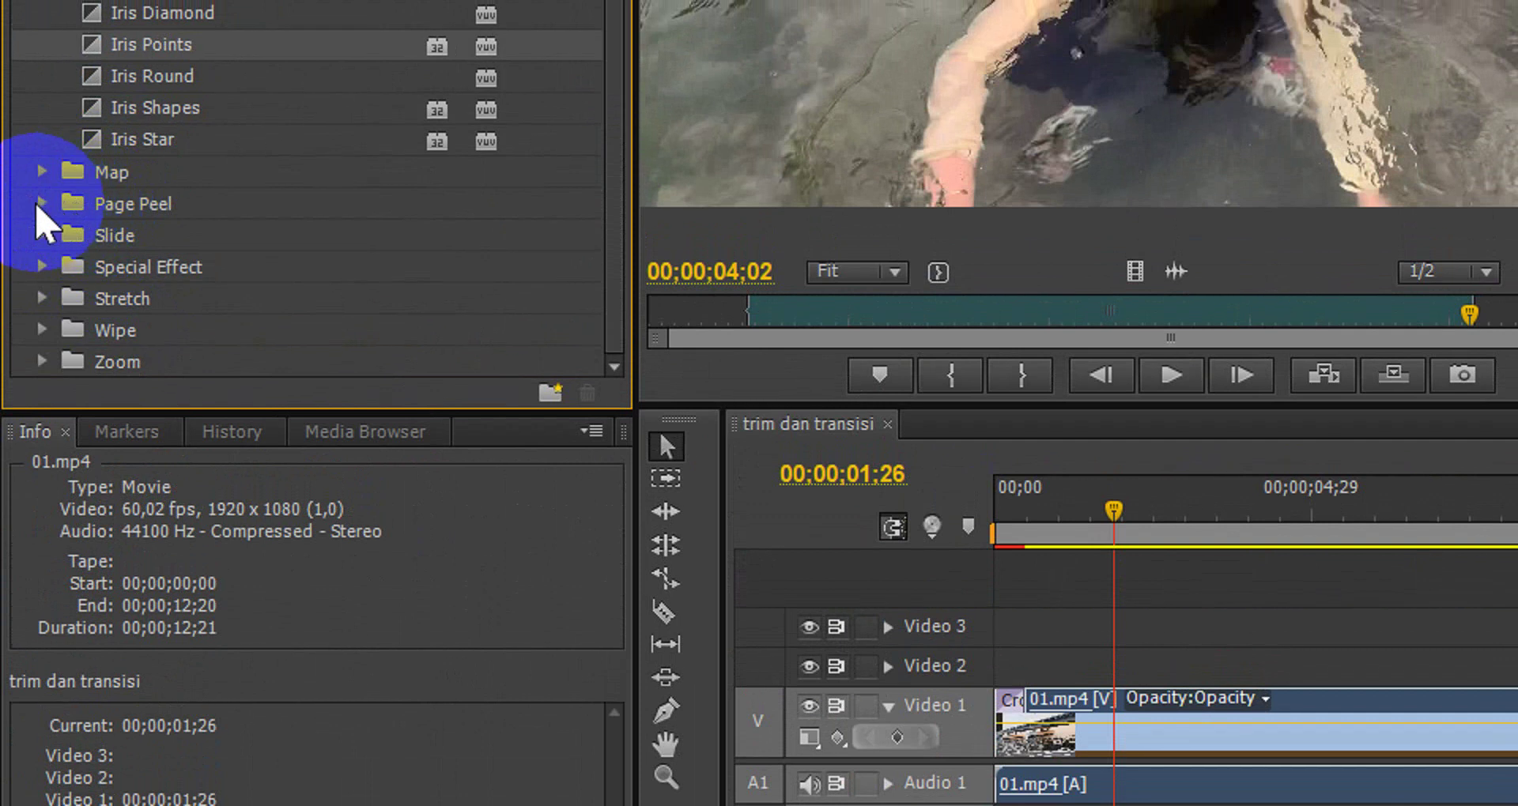
Drop Center Peel at the 04/05 cut and Page Peel at the 05/06 cut
click(42, 189)
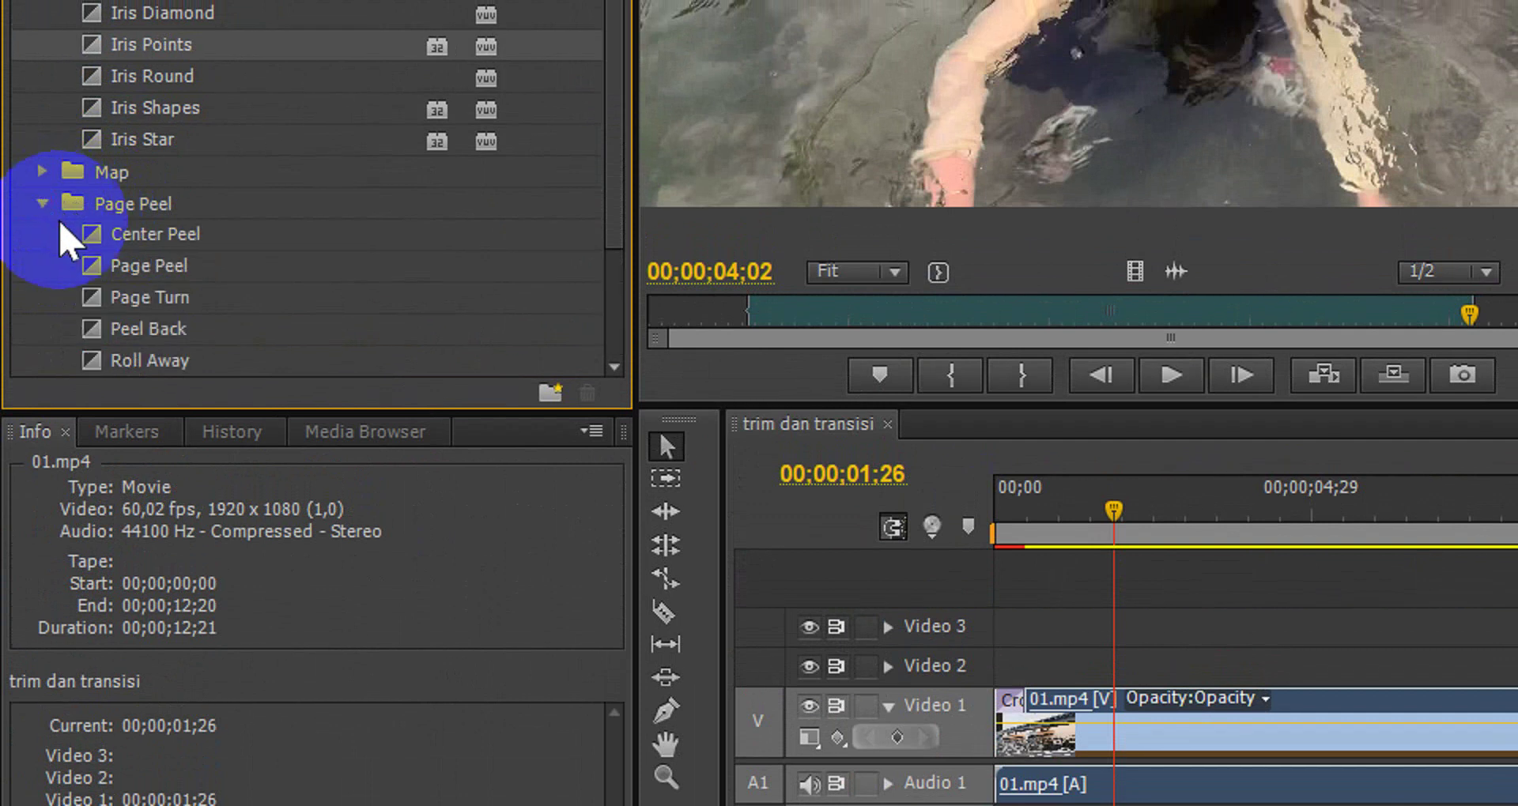
drag(158, 234, 1442, 583)
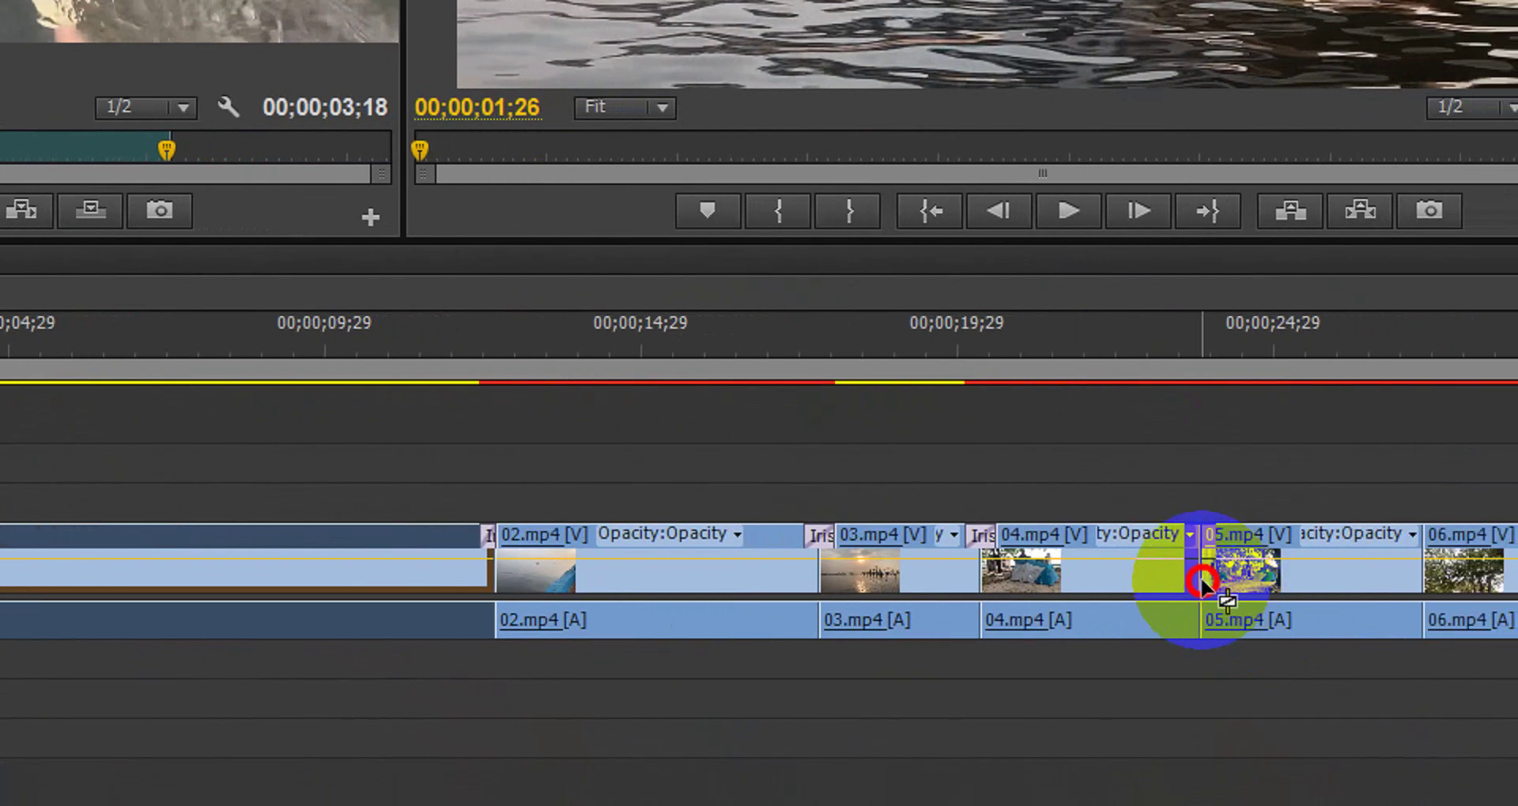
drag(1443, 583, 1210, 581)
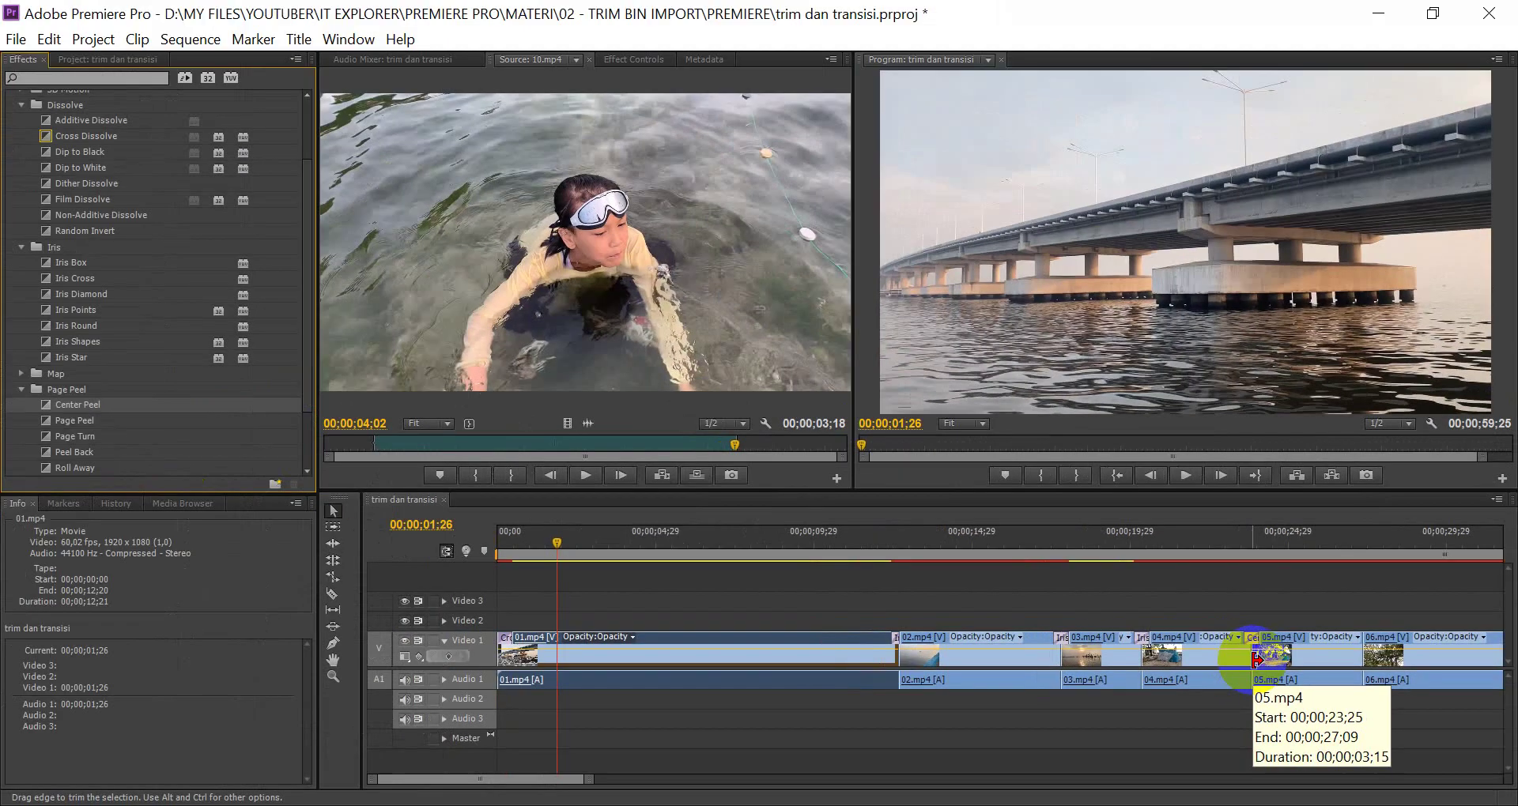
scroll(158, 352, down, 3)
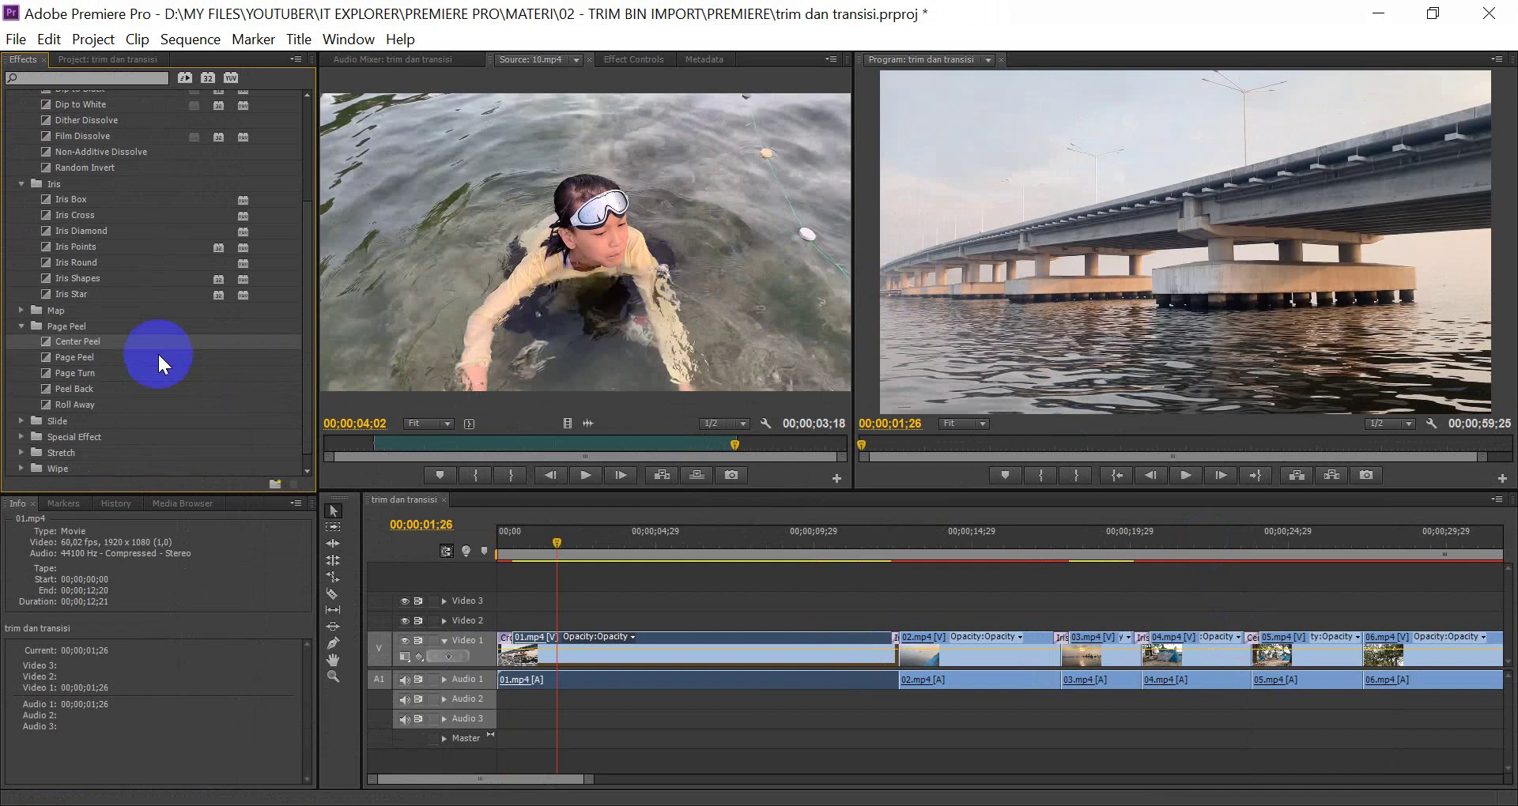
mouse_move(48, 345)
mouse_down()
mouse_move(1330, 654)
mouse_move(1361, 644)
mouse_up()
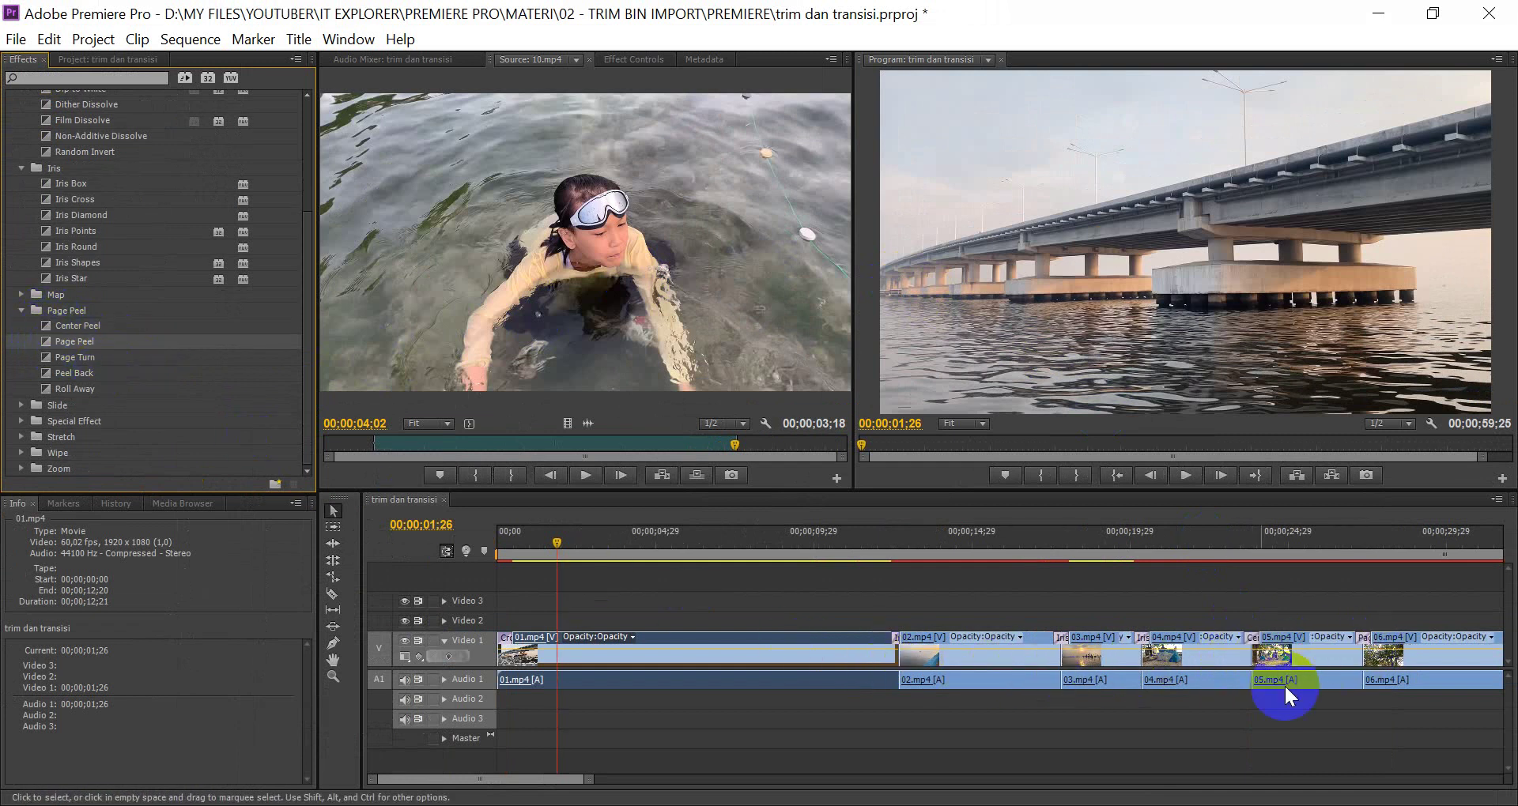
drag(462, 778, 502, 787)
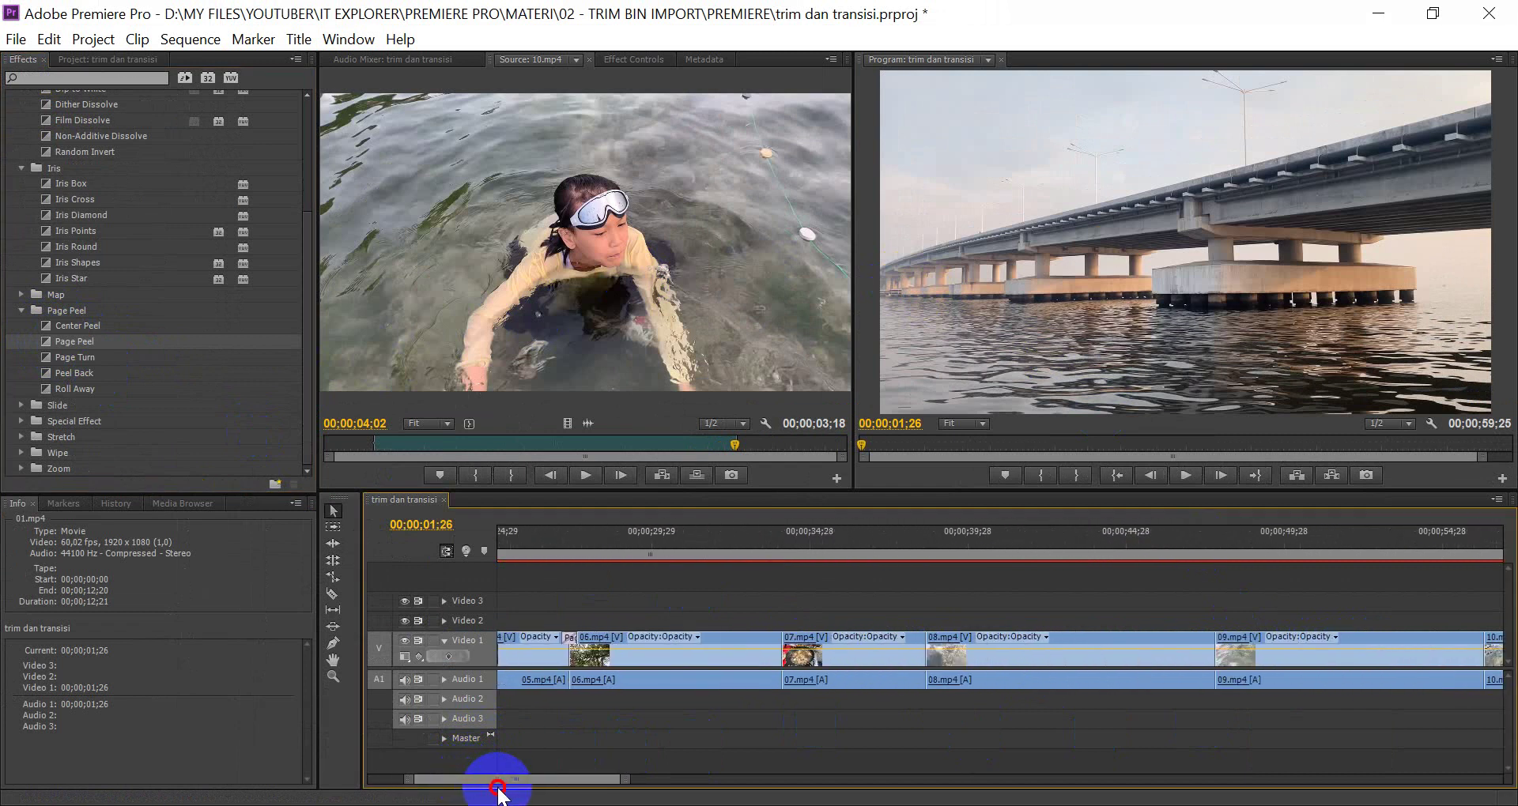
Place Page Turn, Band Slide, Center Merge and Multi-Spin at the 06/07, 07/08, 08/09 and 09/10 cuts
click(702, 538)
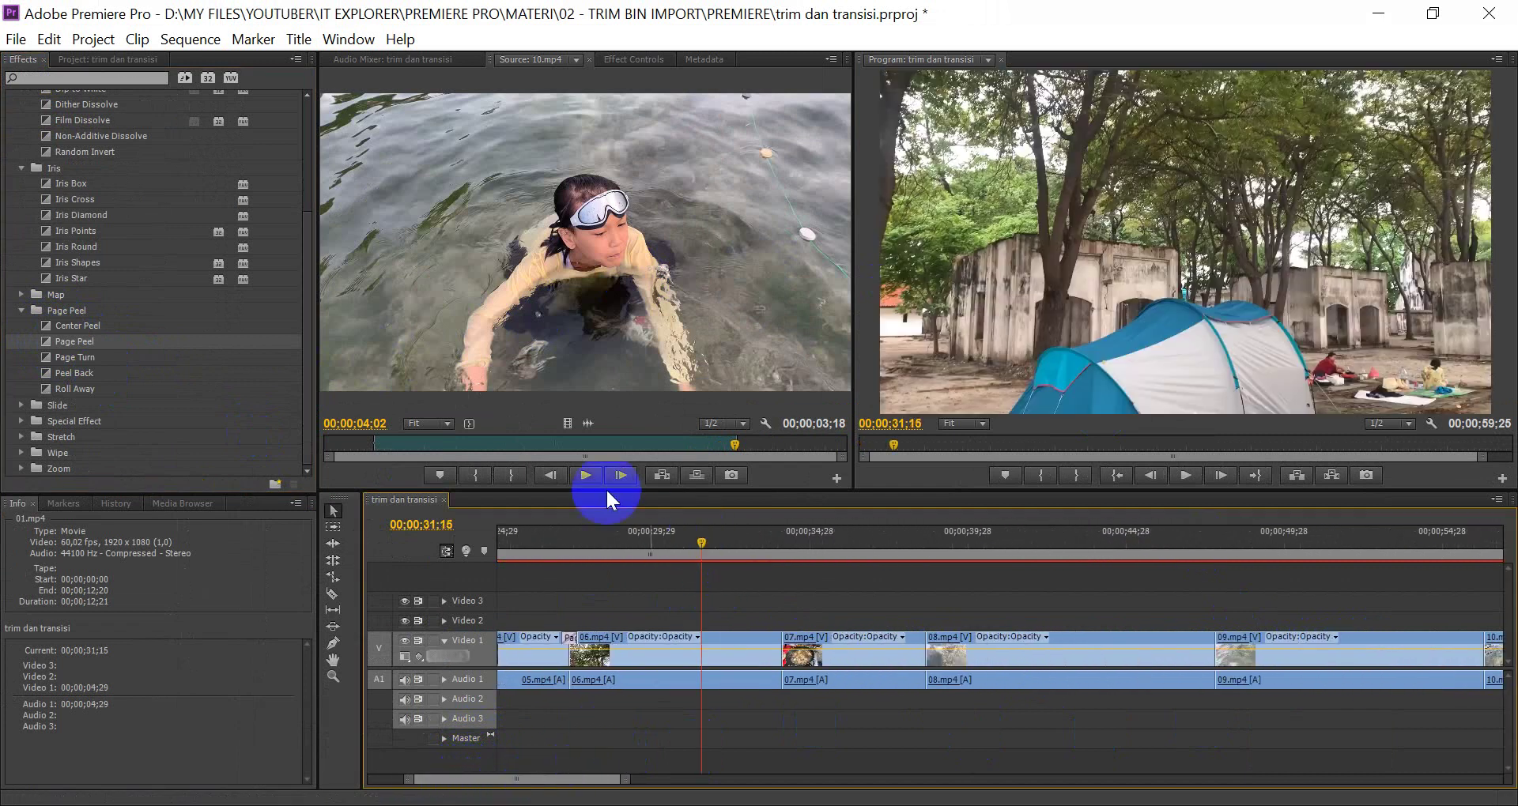
drag(77, 362, 784, 661)
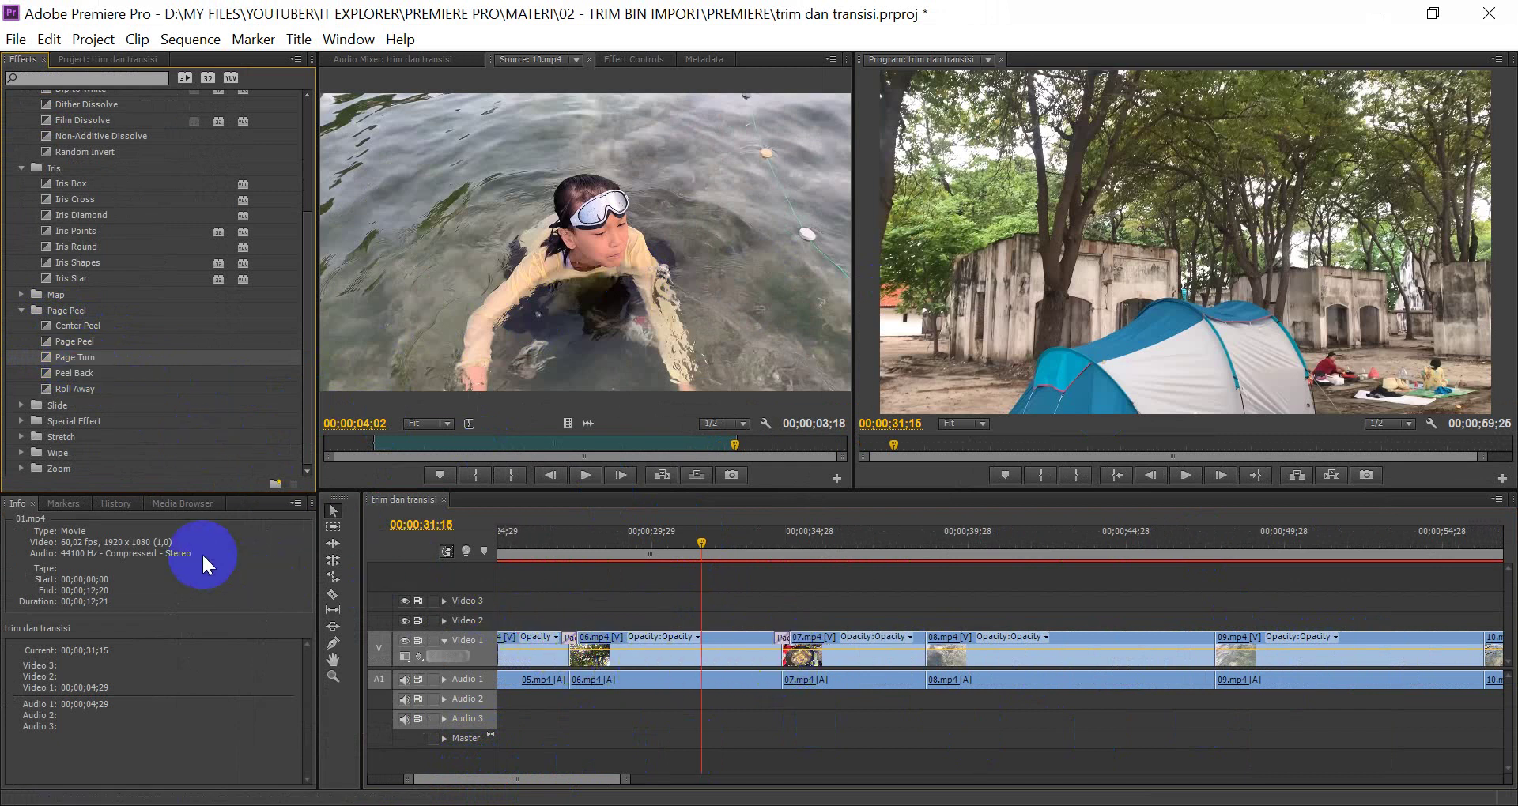
click(20, 405)
scroll(87, 420, down, 2)
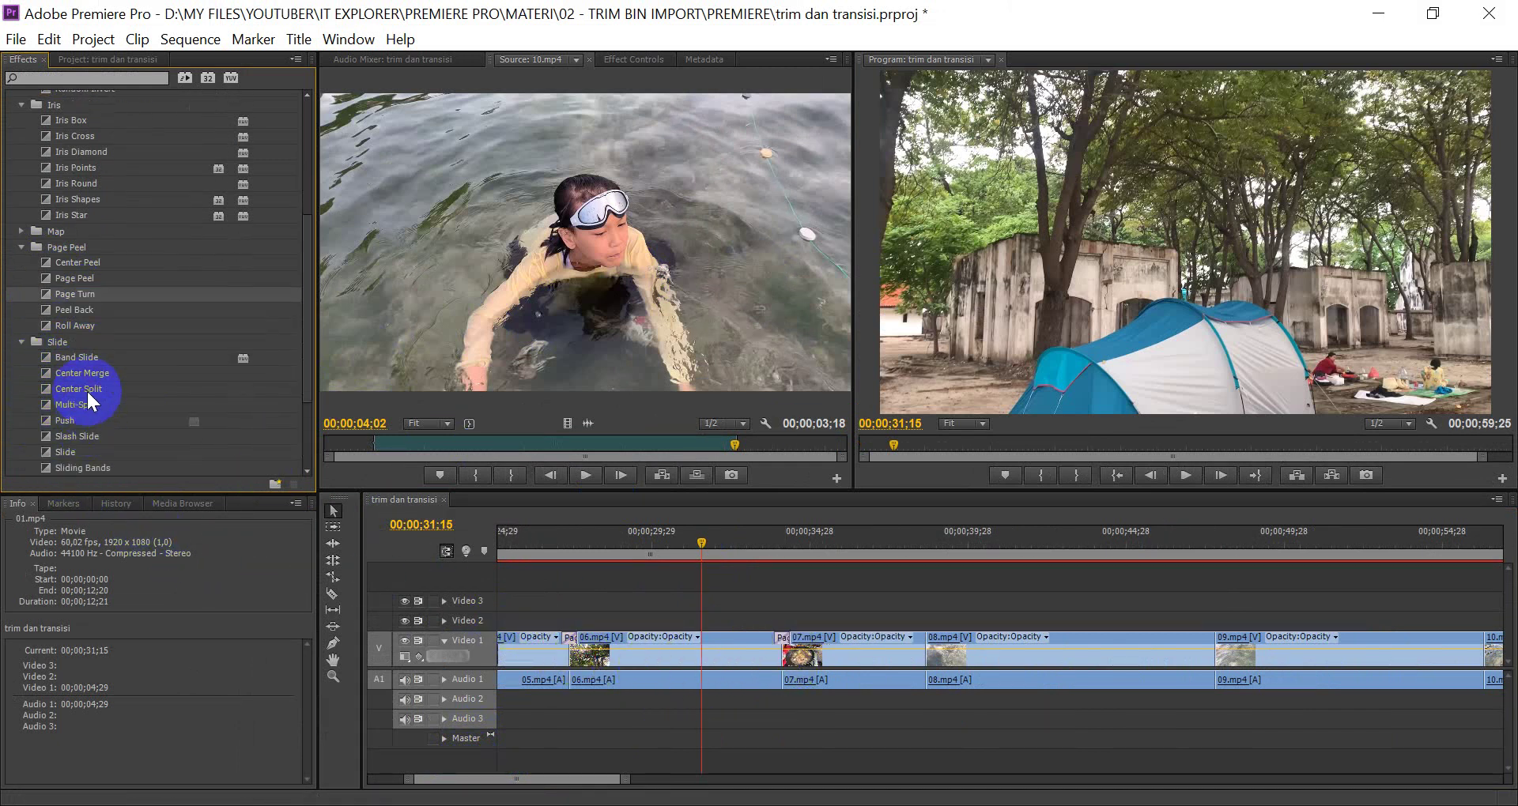
drag(77, 357, 929, 665)
mouse_move(70, 367)
mouse_down()
mouse_move(1215, 642)
mouse_move(1193, 644)
mouse_up()
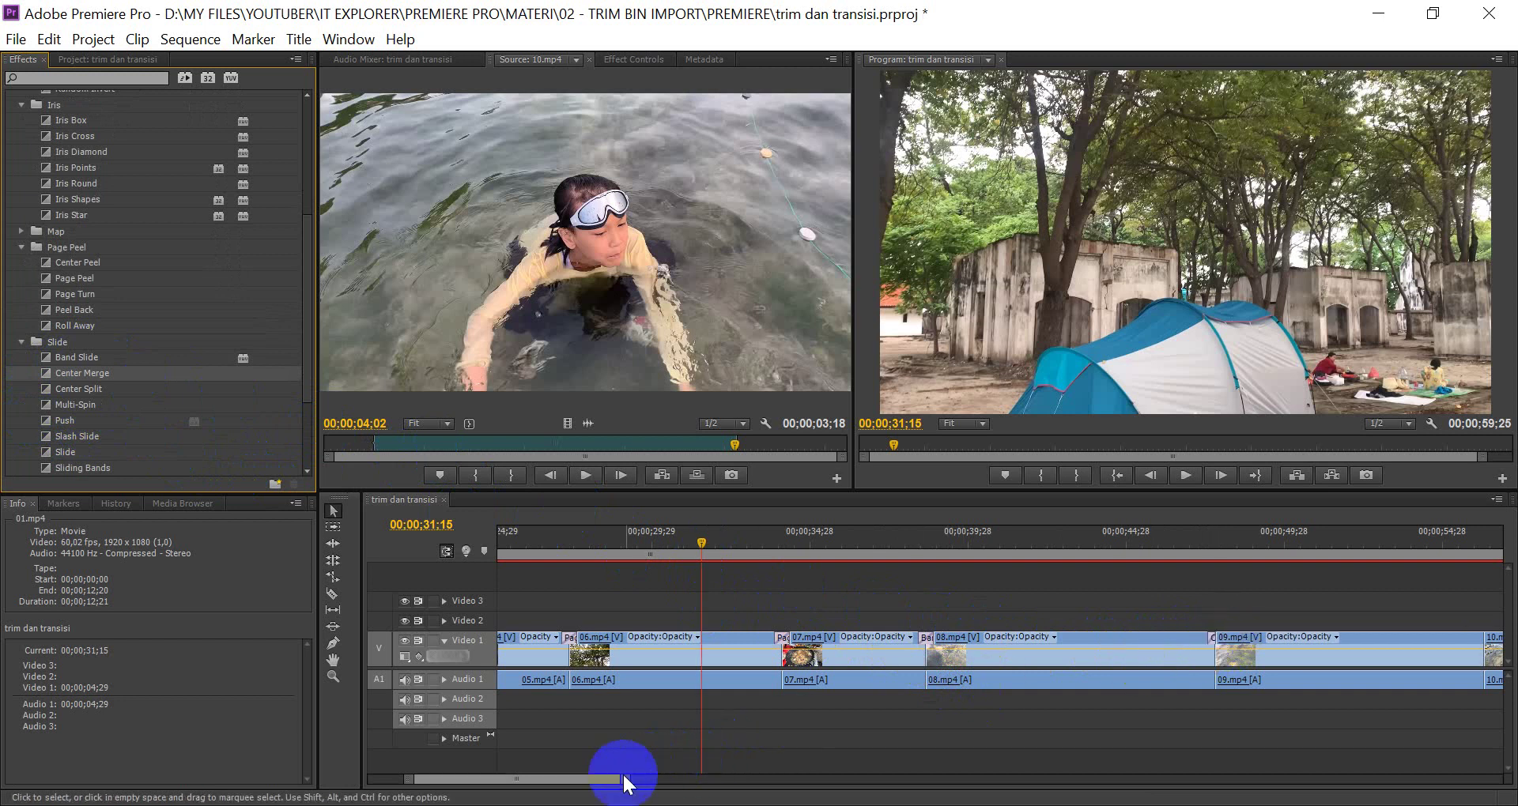
mouse_move(596, 780)
mouse_down()
mouse_move(649, 781)
mouse_move(614, 782)
mouse_up()
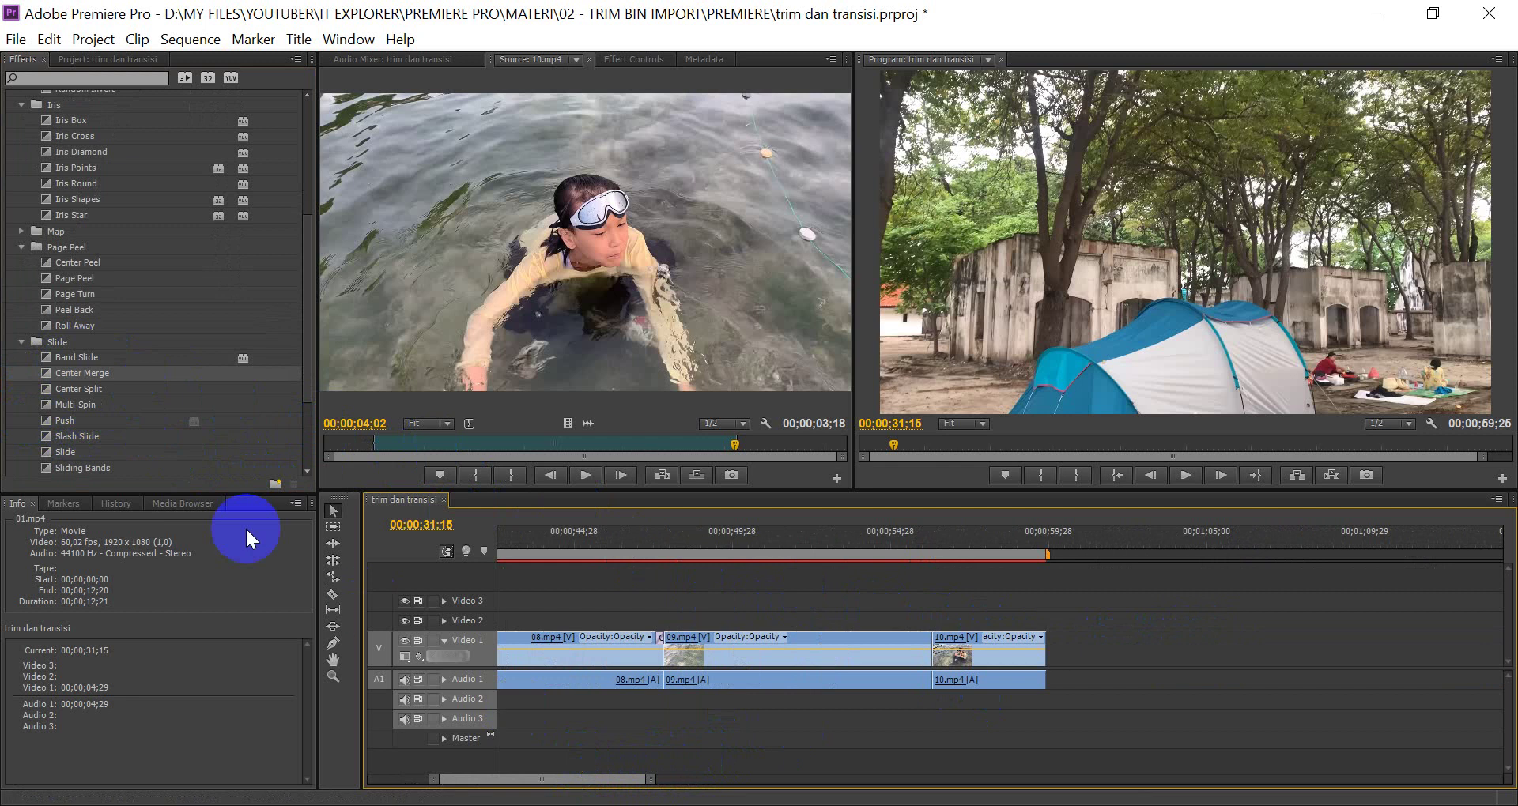
mouse_move(79, 408)
mouse_down()
mouse_move(942, 644)
mouse_move(925, 646)
mouse_up()
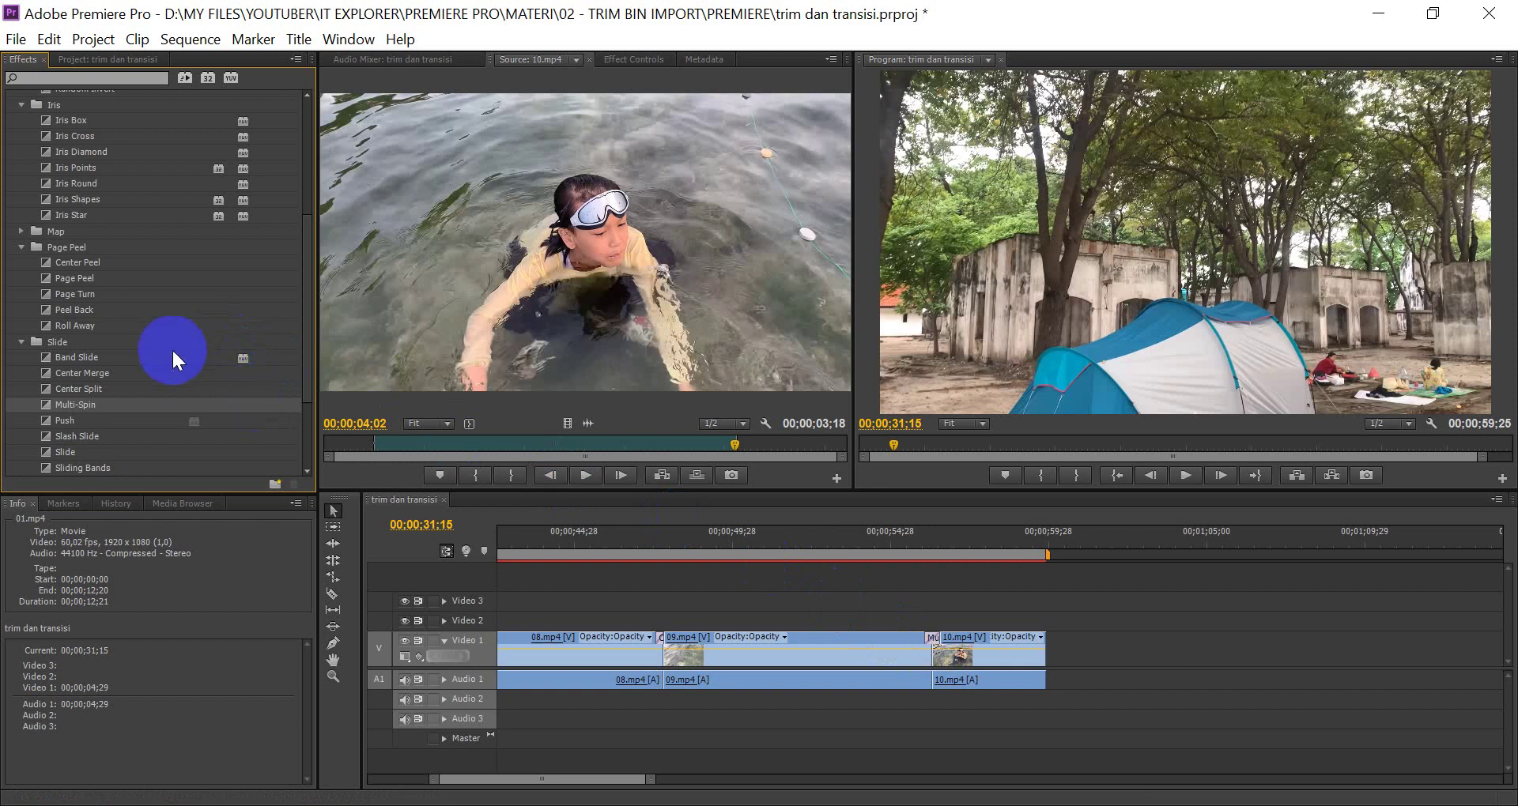
scroll(172, 343, up, 4)
scroll(172, 340, up, 1)
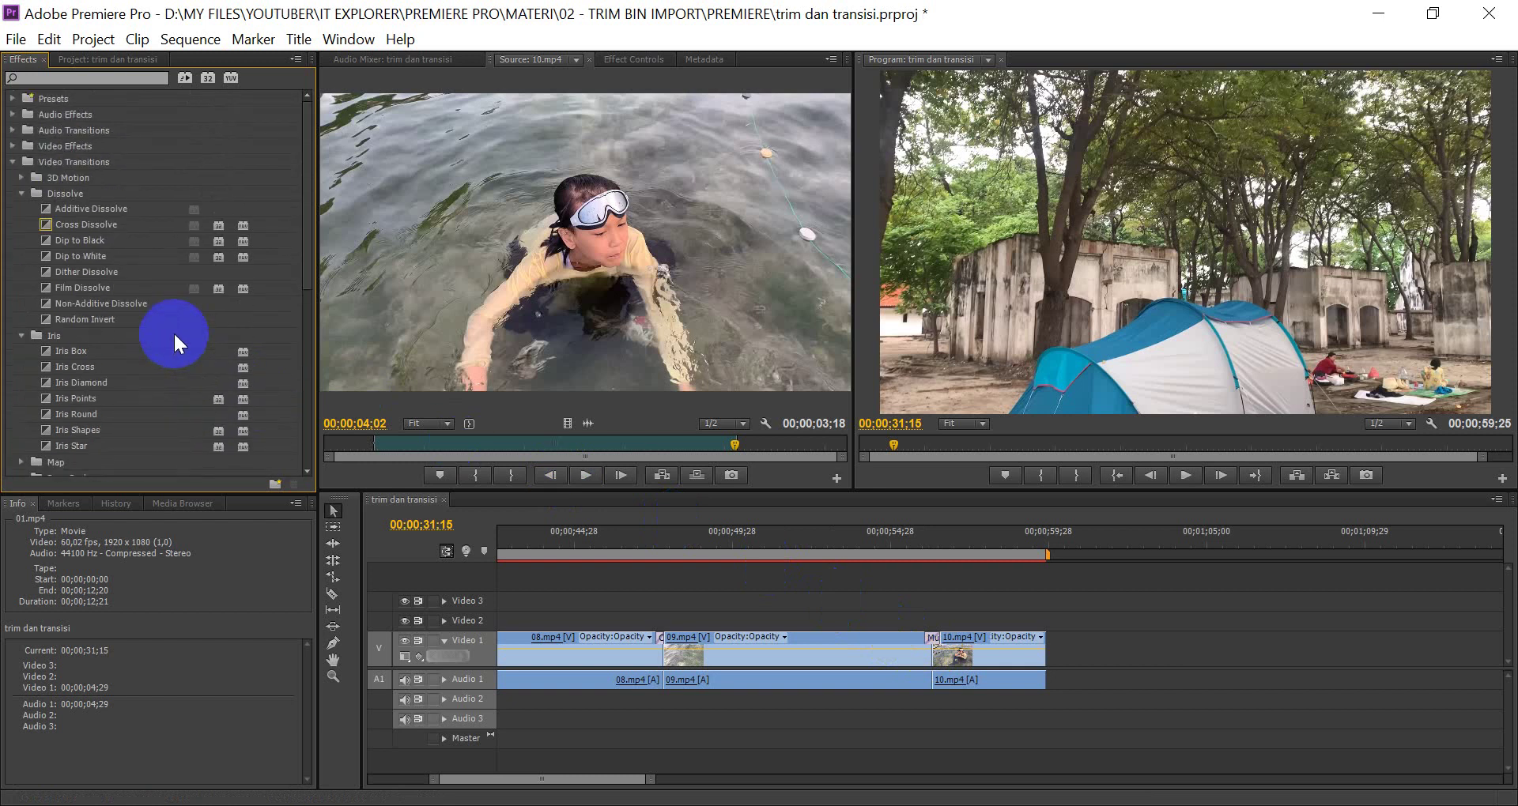
Put Cross Dissolve at the end of 10.mp4, zoom out to fit the sequence, and return to 00;00
mouse_move(97, 227)
mouse_down()
mouse_move(69, 236)
mouse_move(1050, 654)
mouse_up()
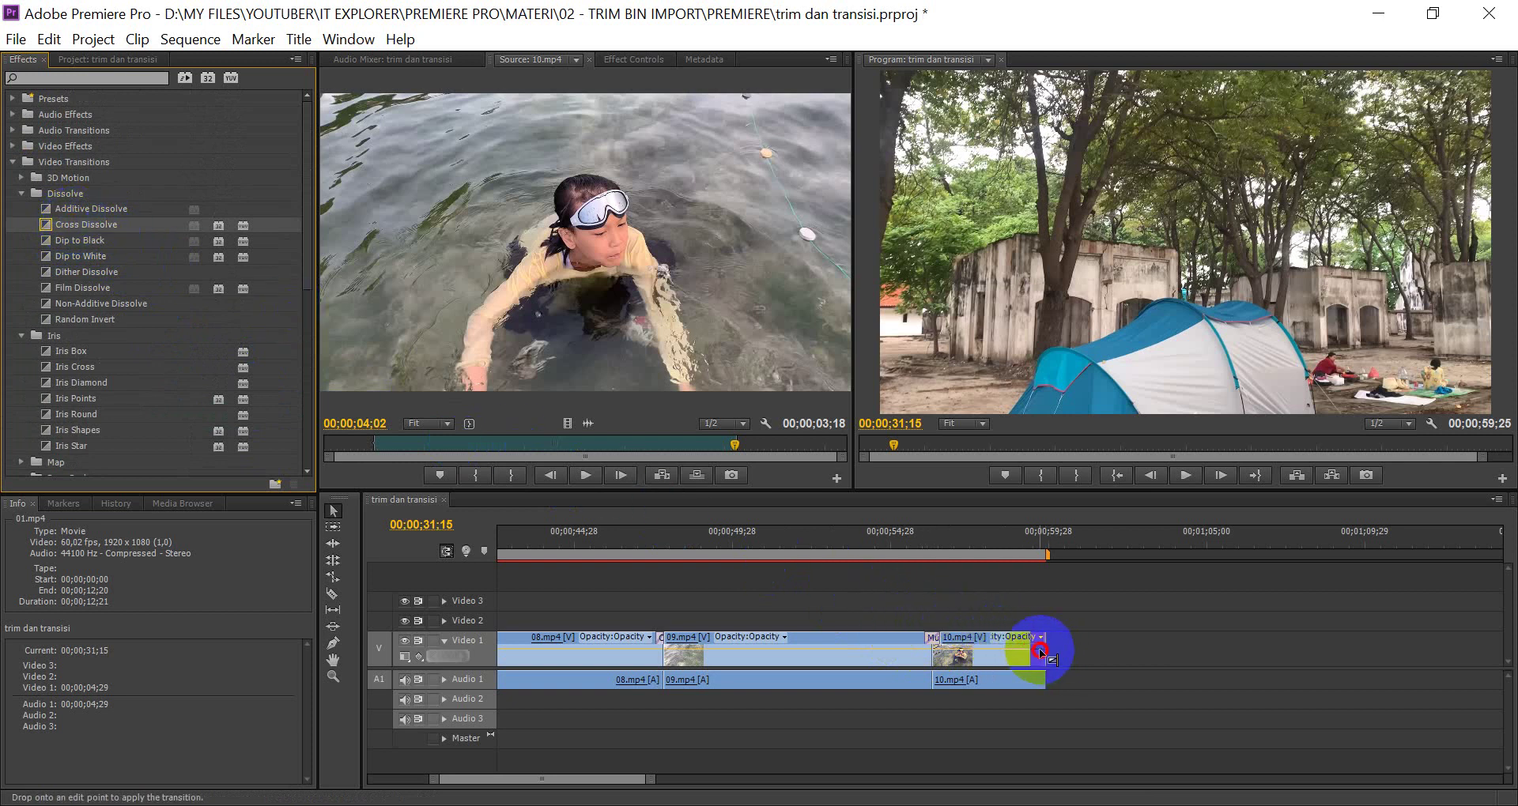
drag(1039, 648, 1039, 648)
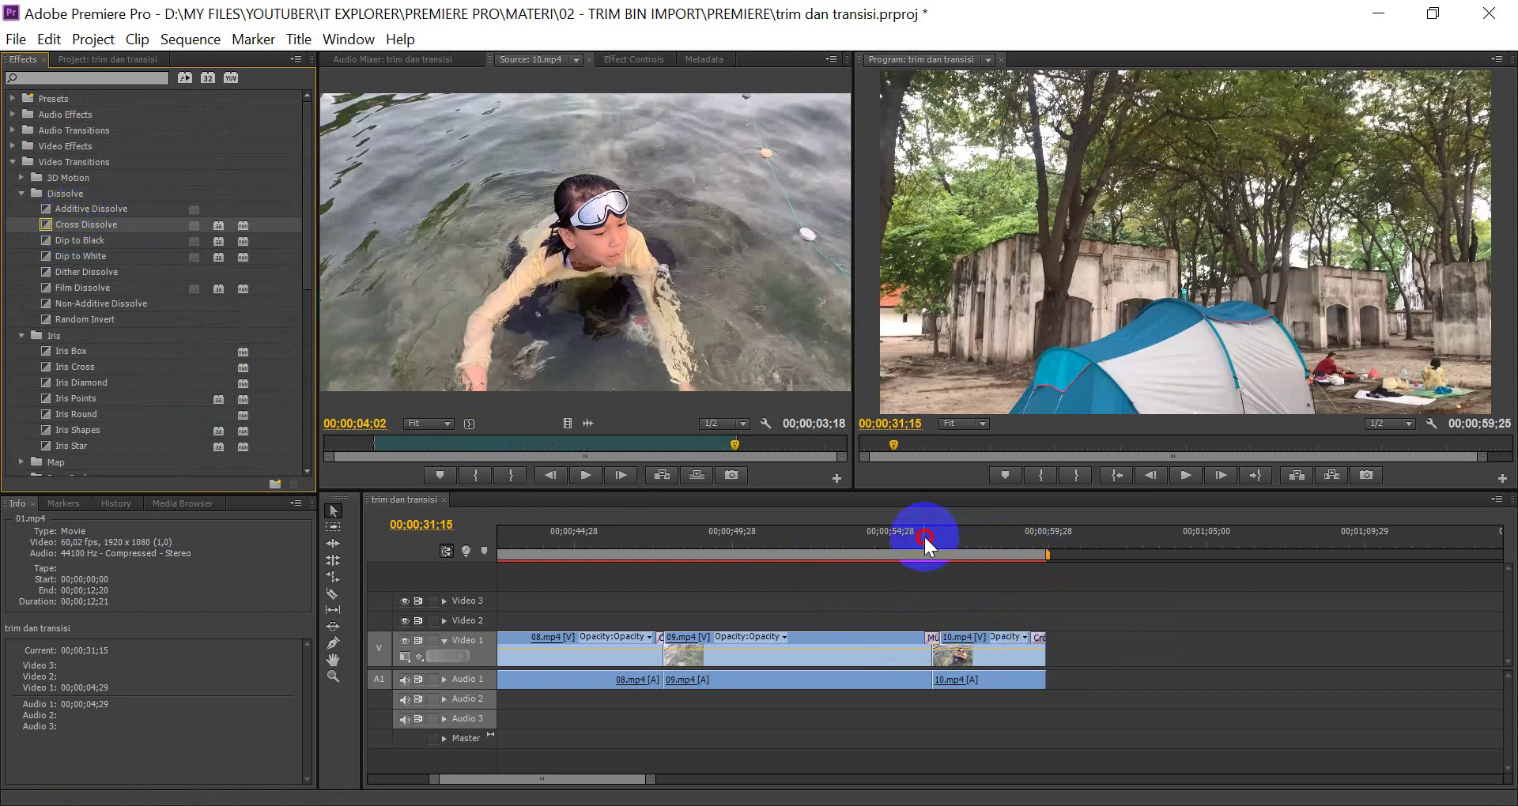
click(925, 544)
key(minus)
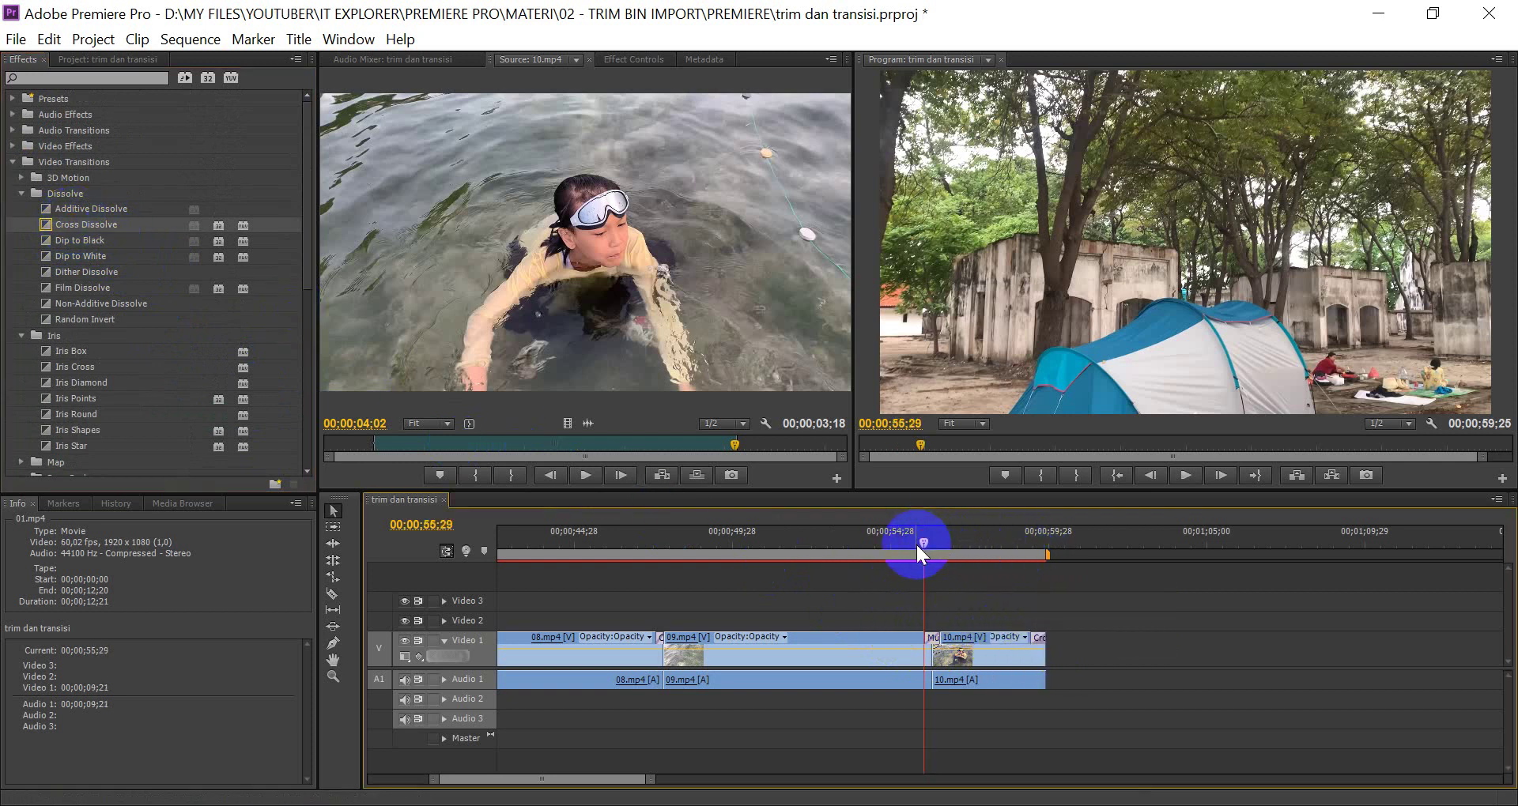
key(minus)
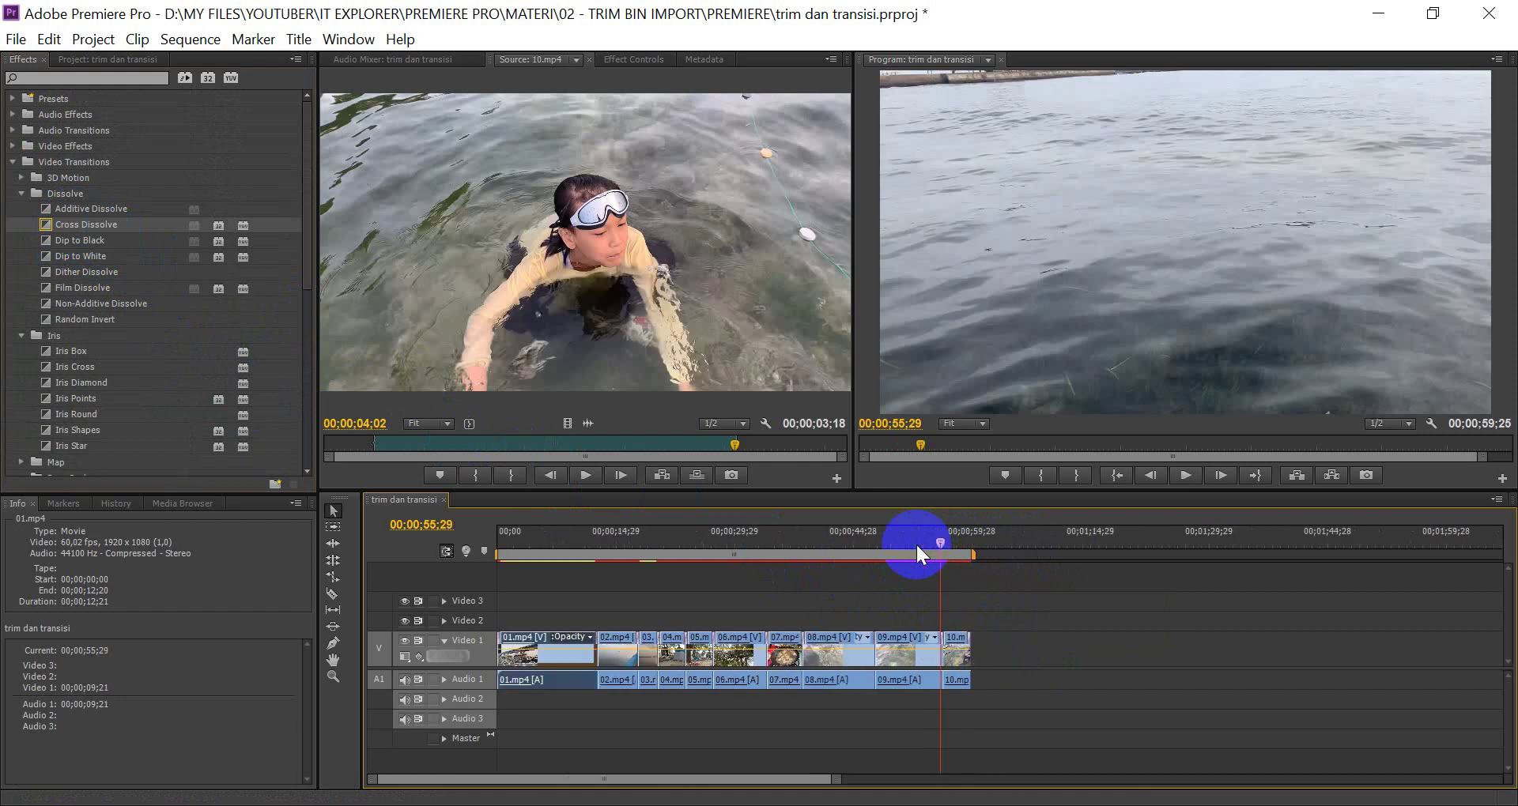
key(minus)
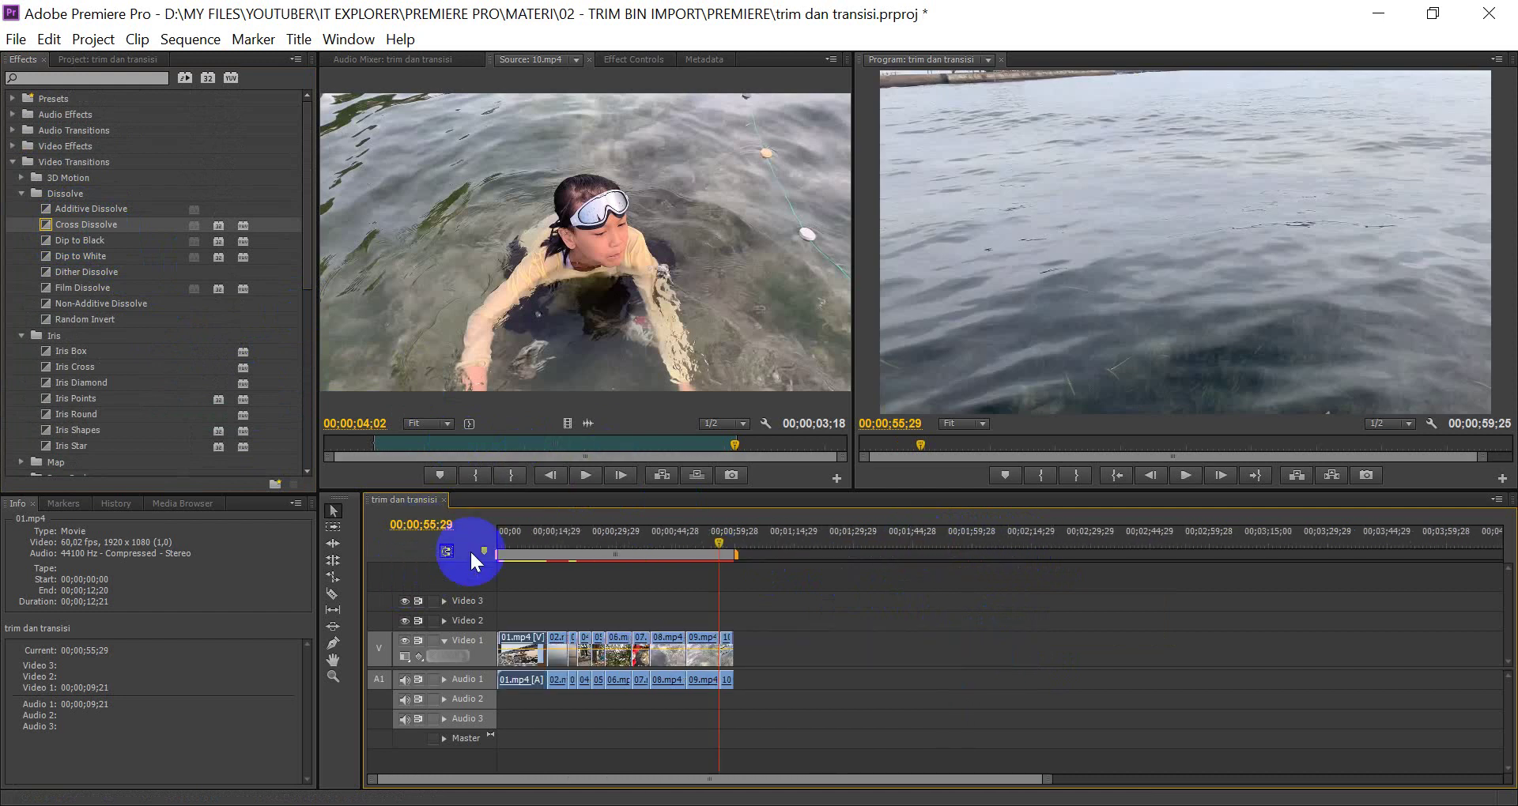
drag(534, 547, 403, 547)
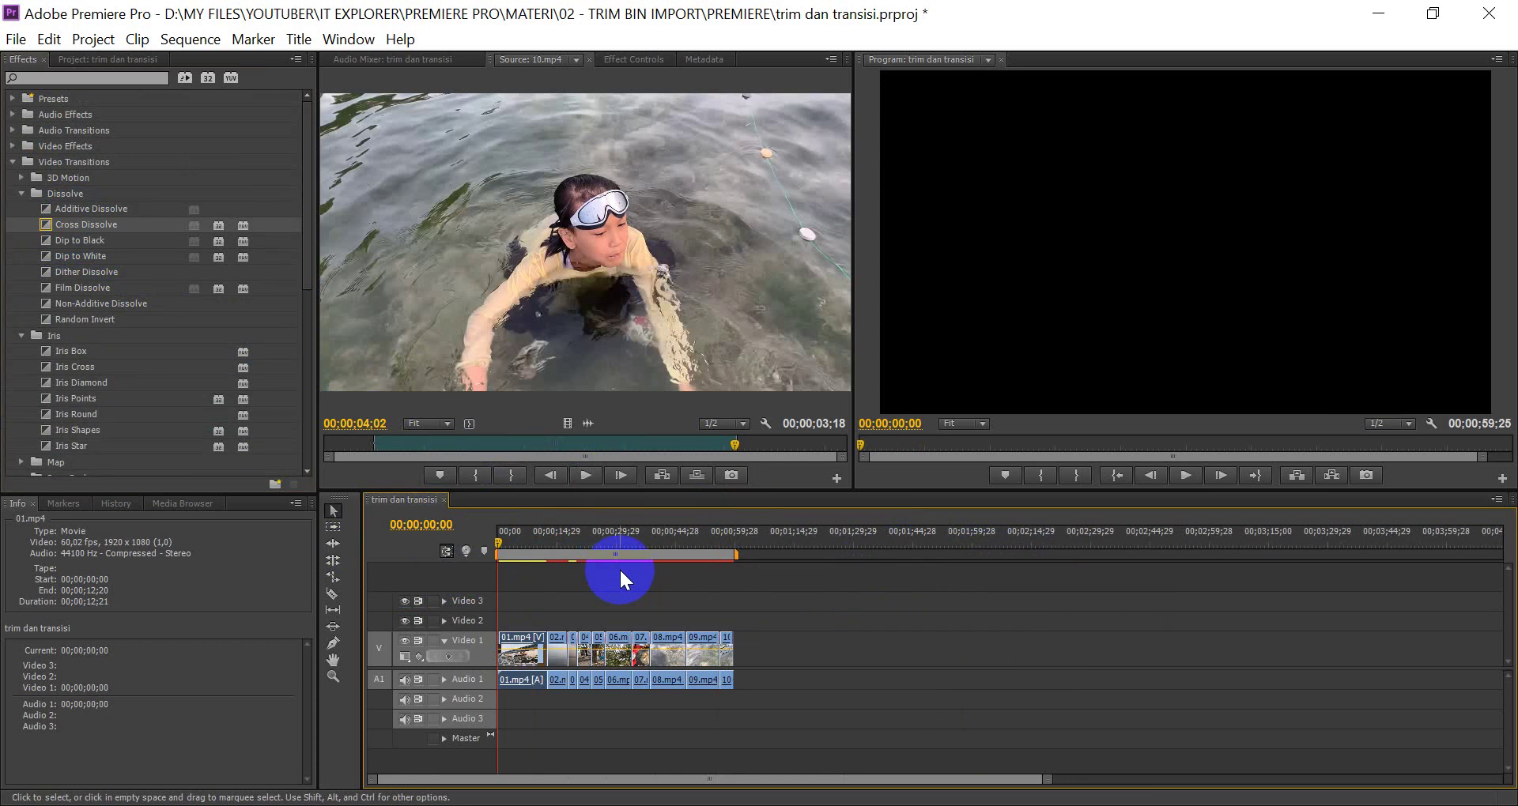
Play back the sequence to preview its transitions, stopping at about 44 seconds
key(space)
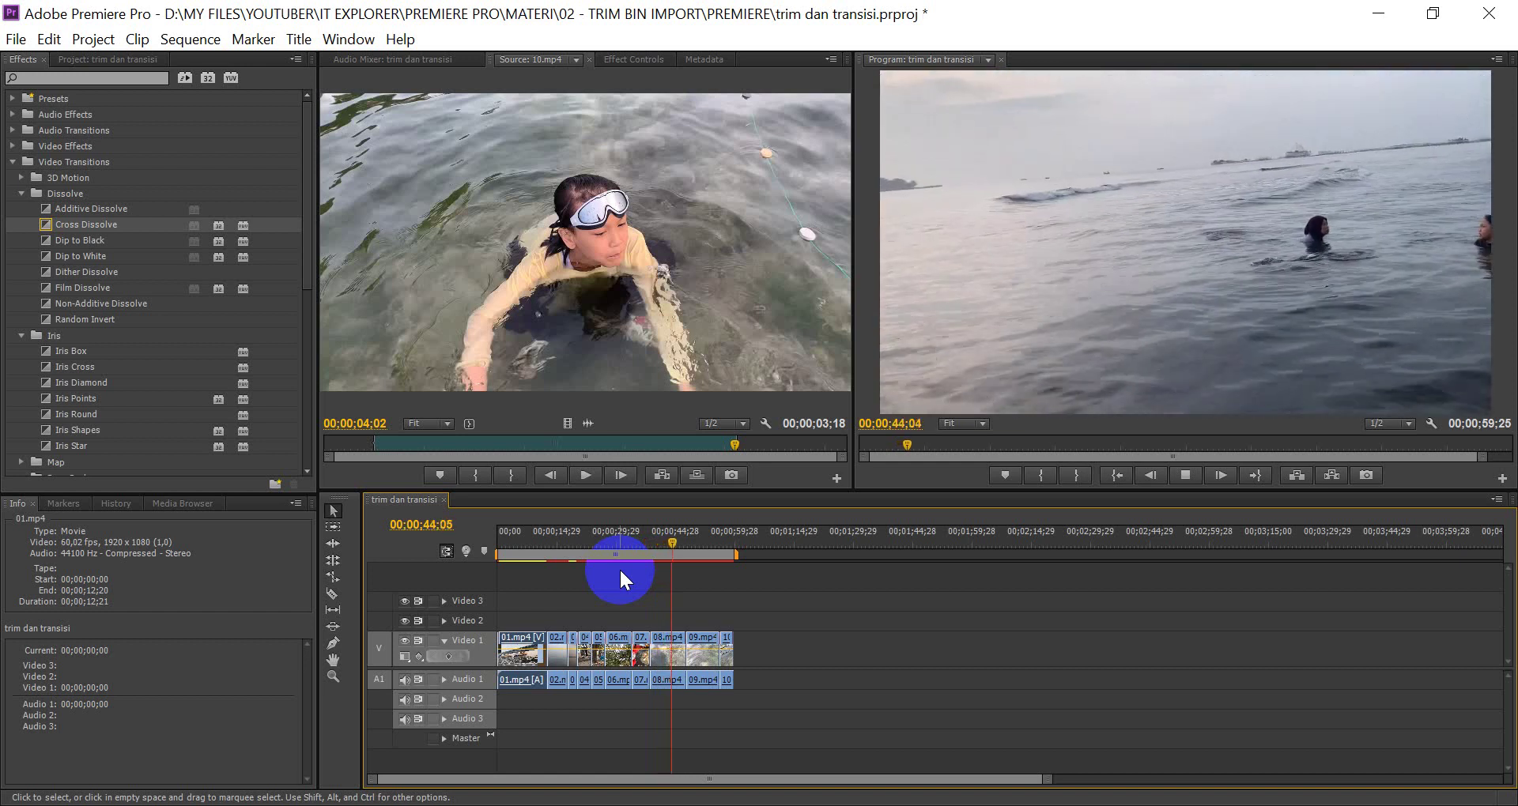
key(space)
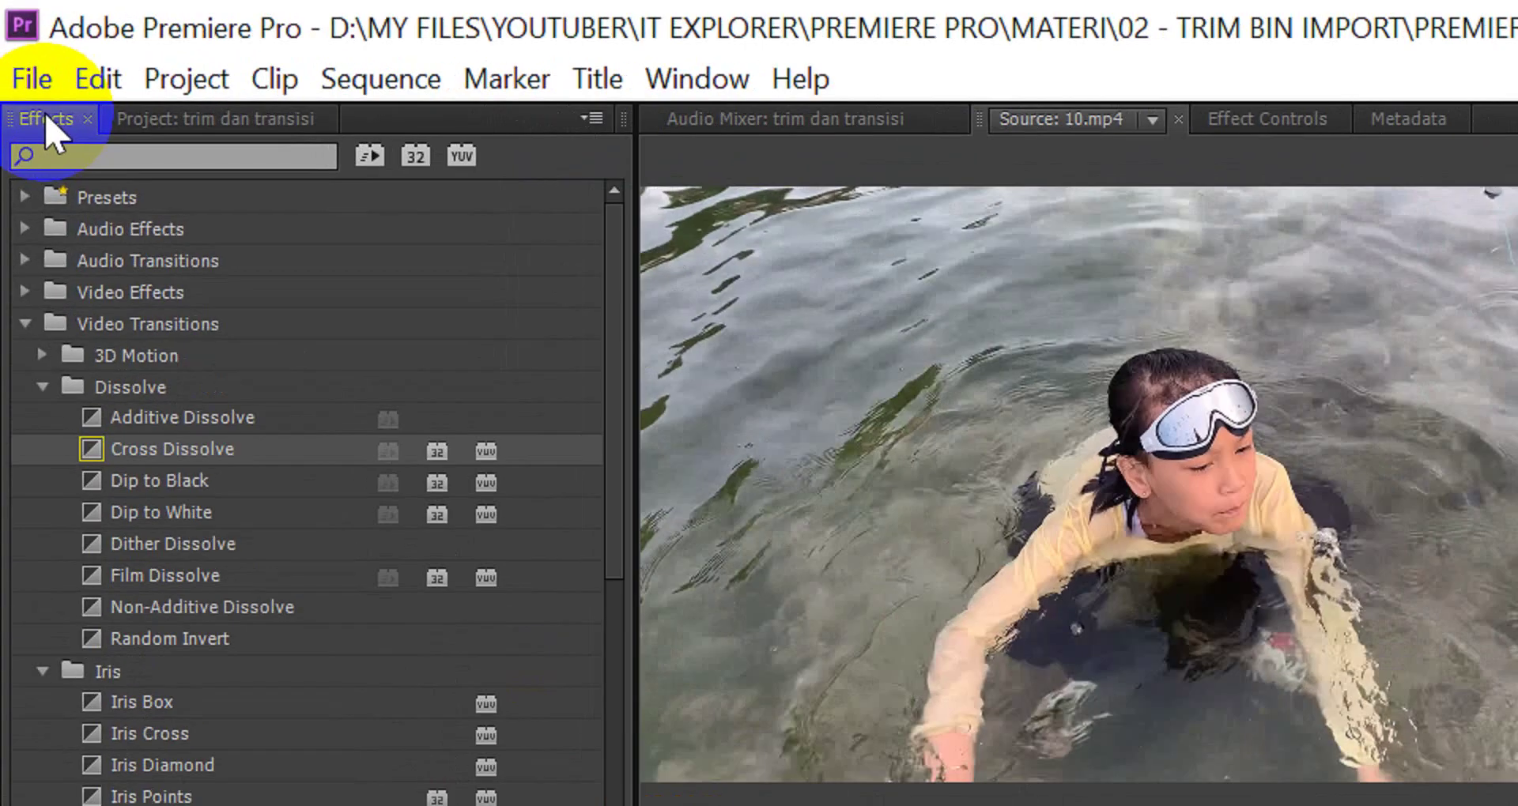
Save the trim dan transisi project with File > Save
click(16, 85)
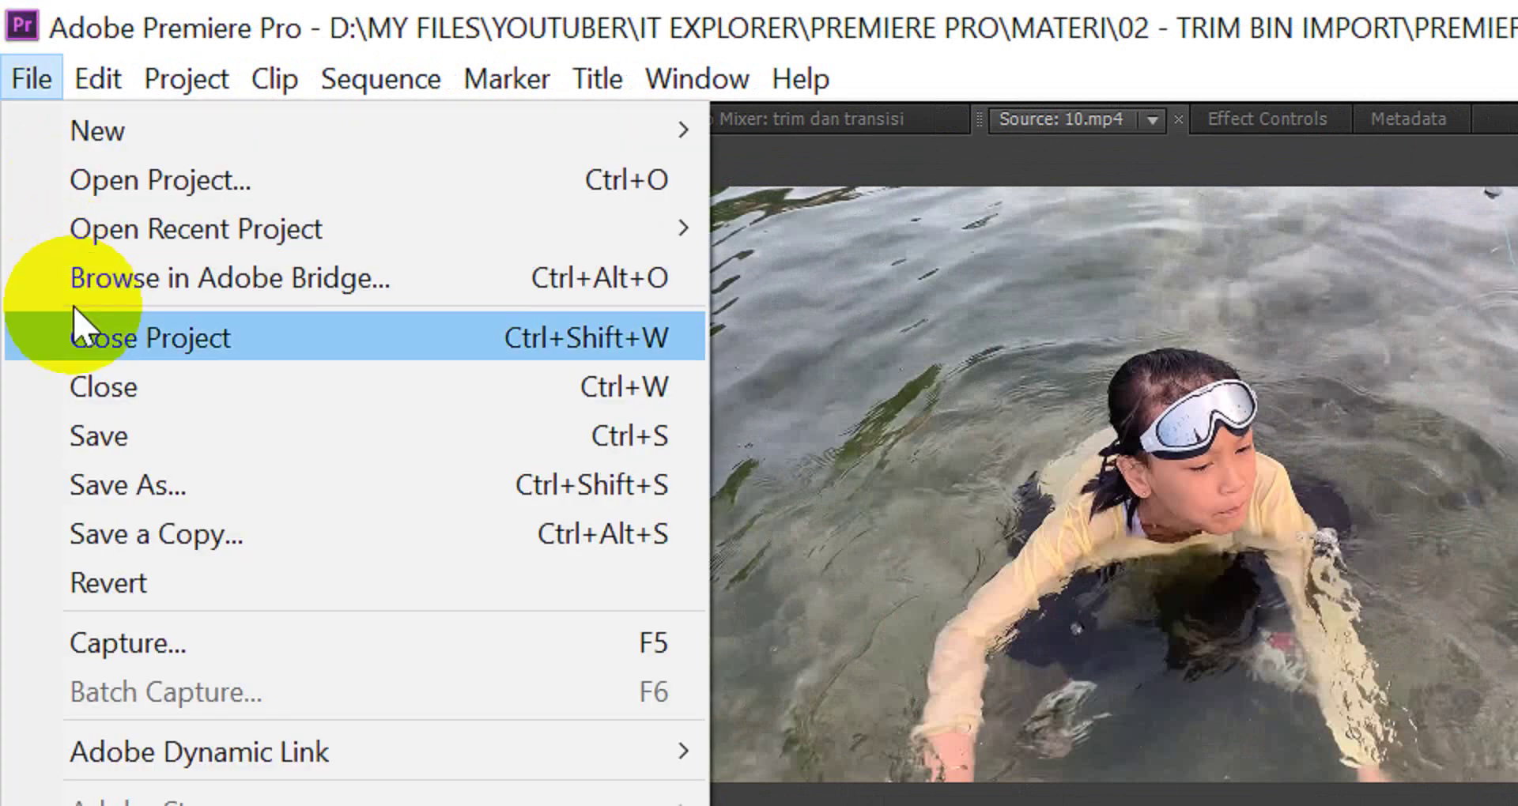
click(117, 437)
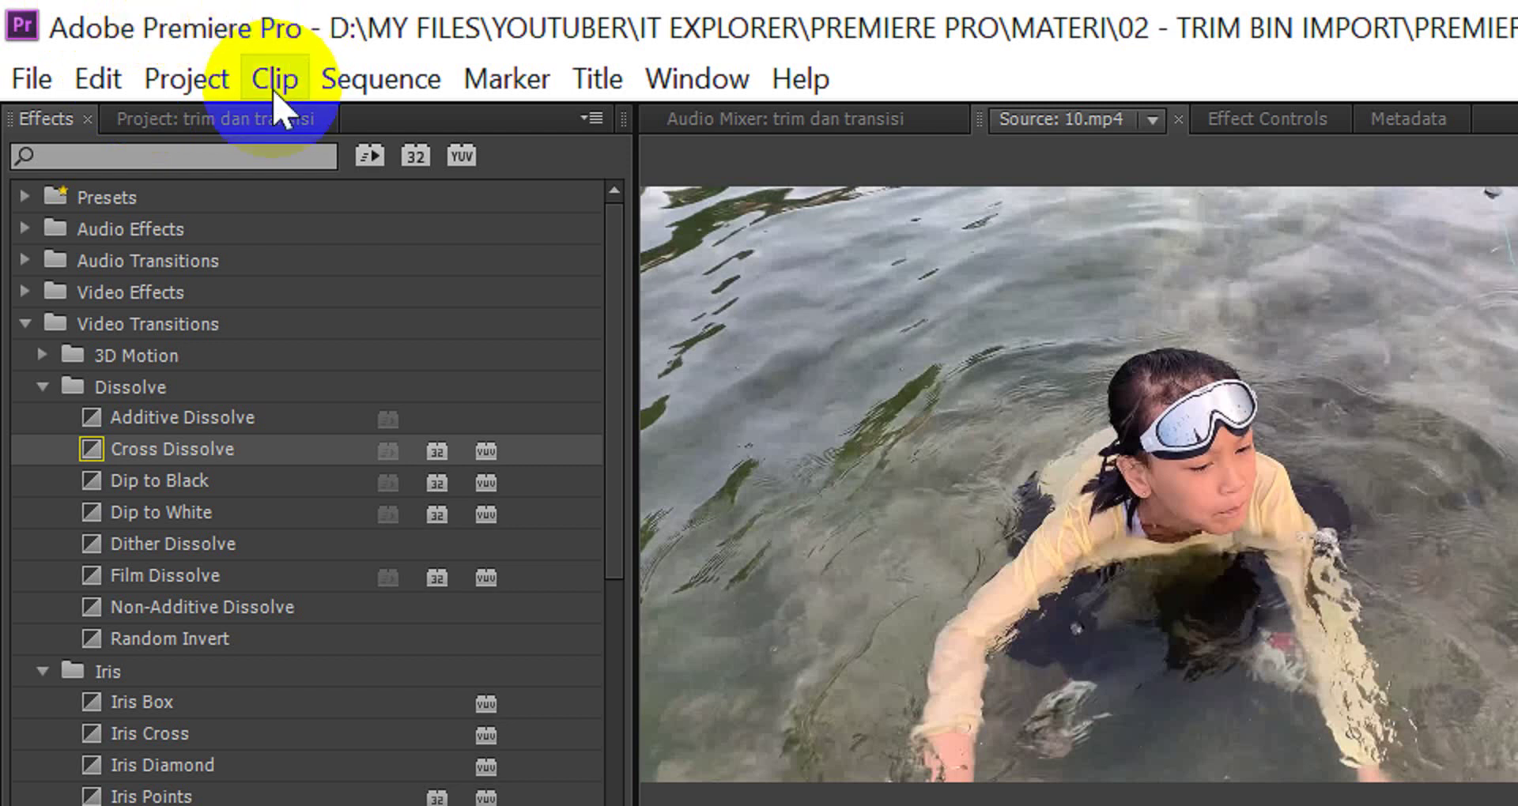
click(47, 88)
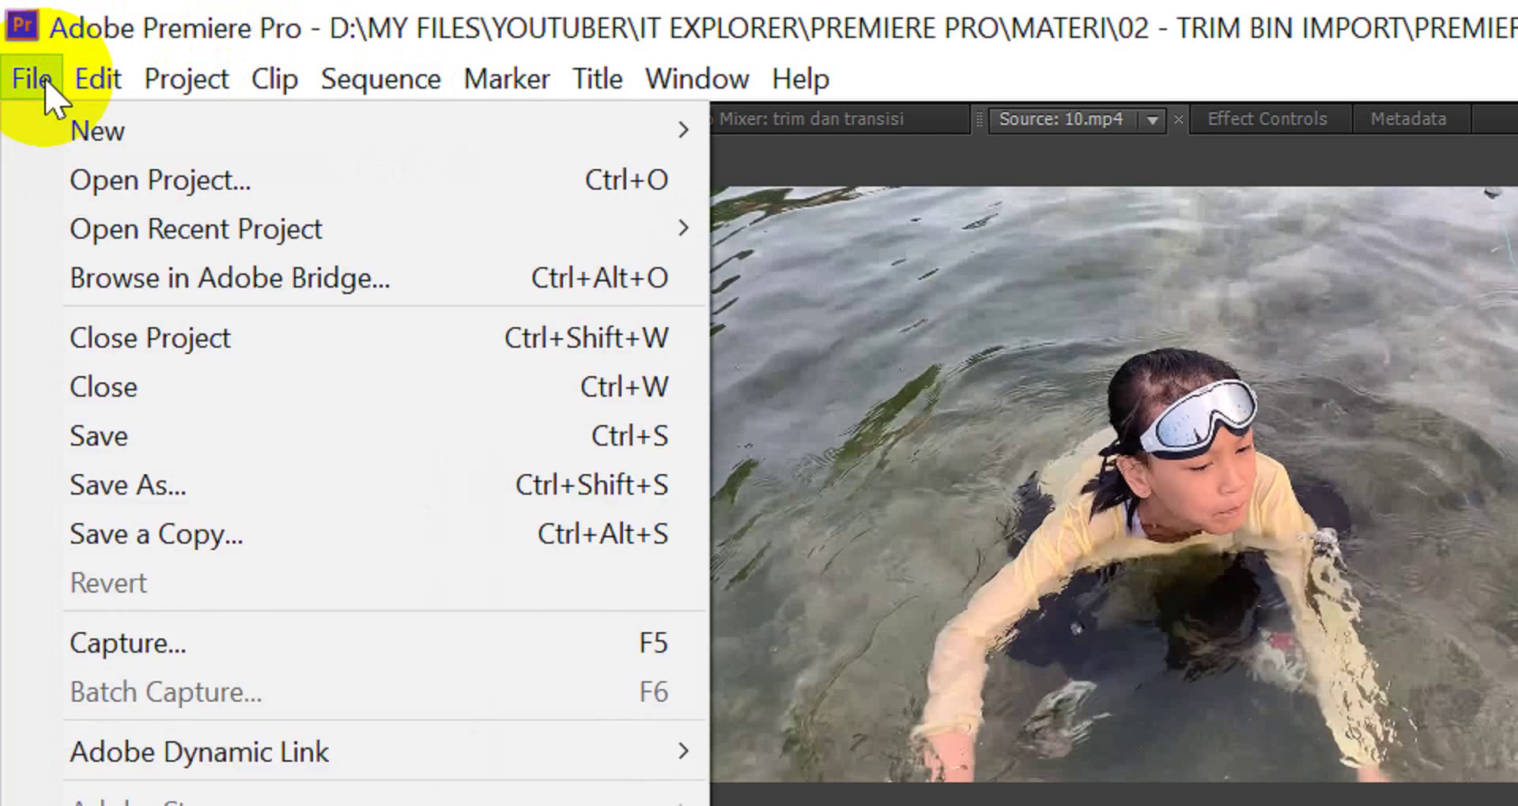
click(48, 88)
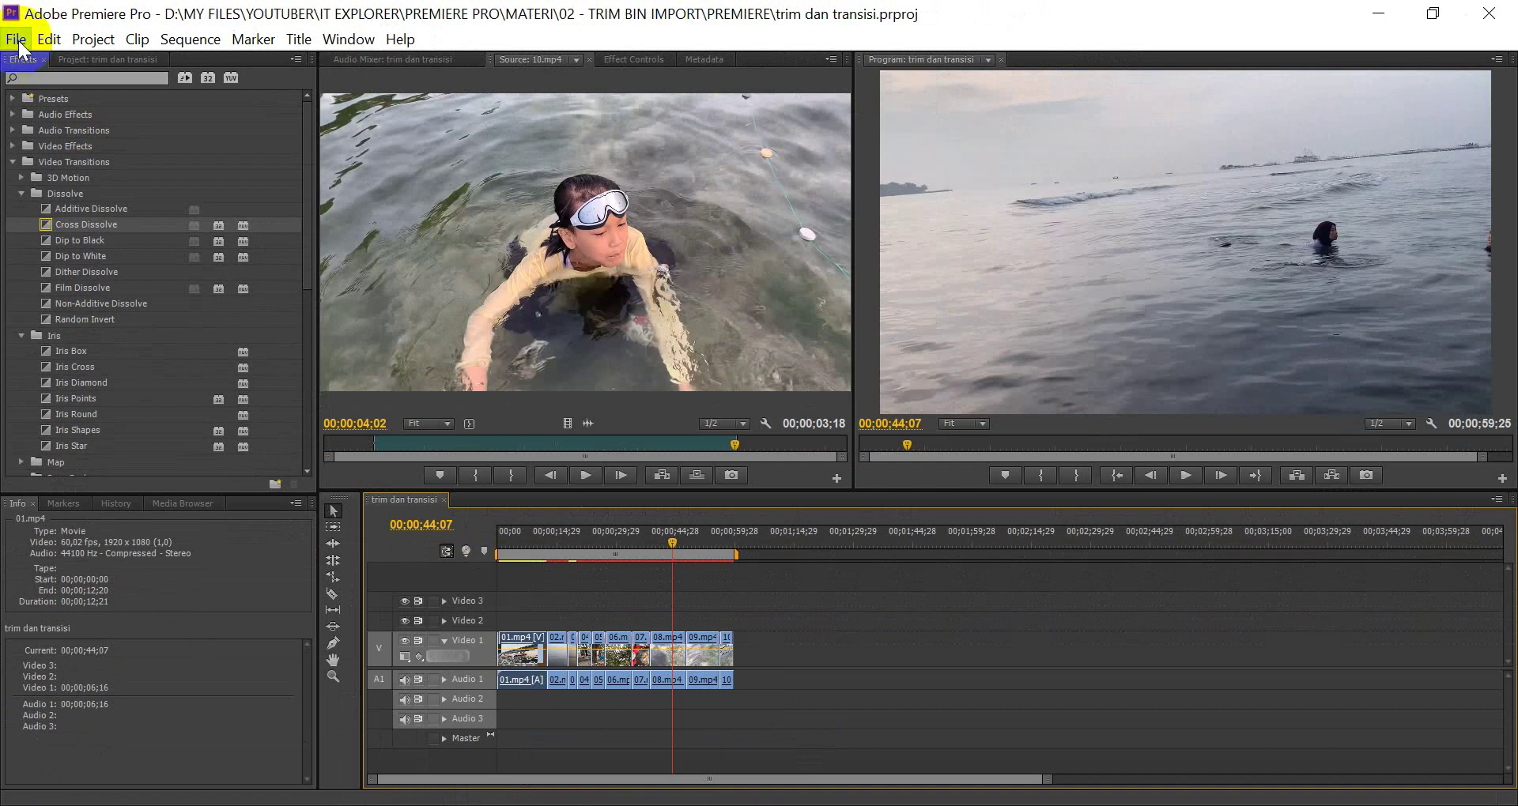
Make the trim dan transisi sequence active in the timeline and open the File menu for exporting
click(19, 44)
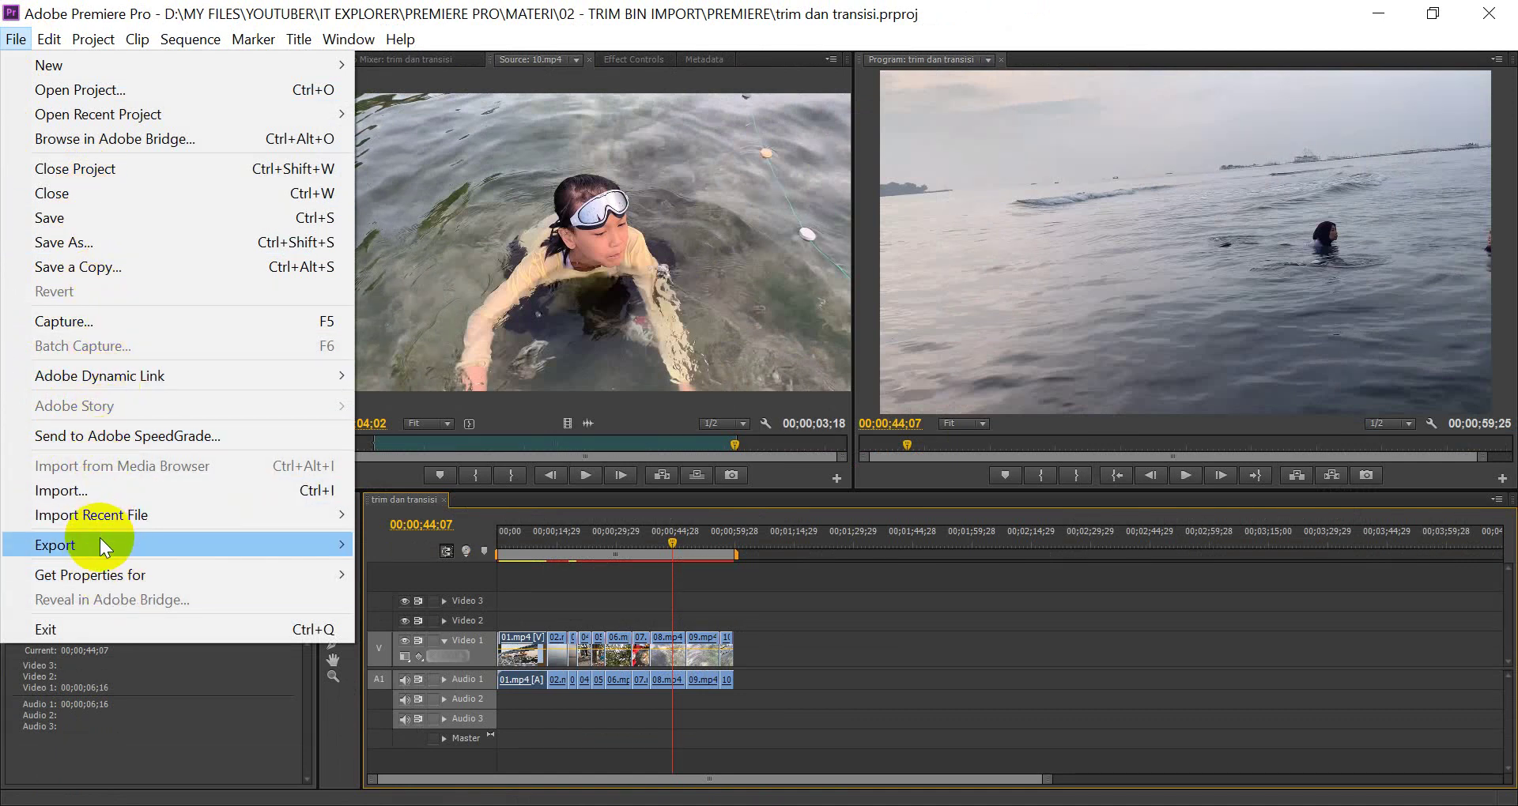
click(392, 504)
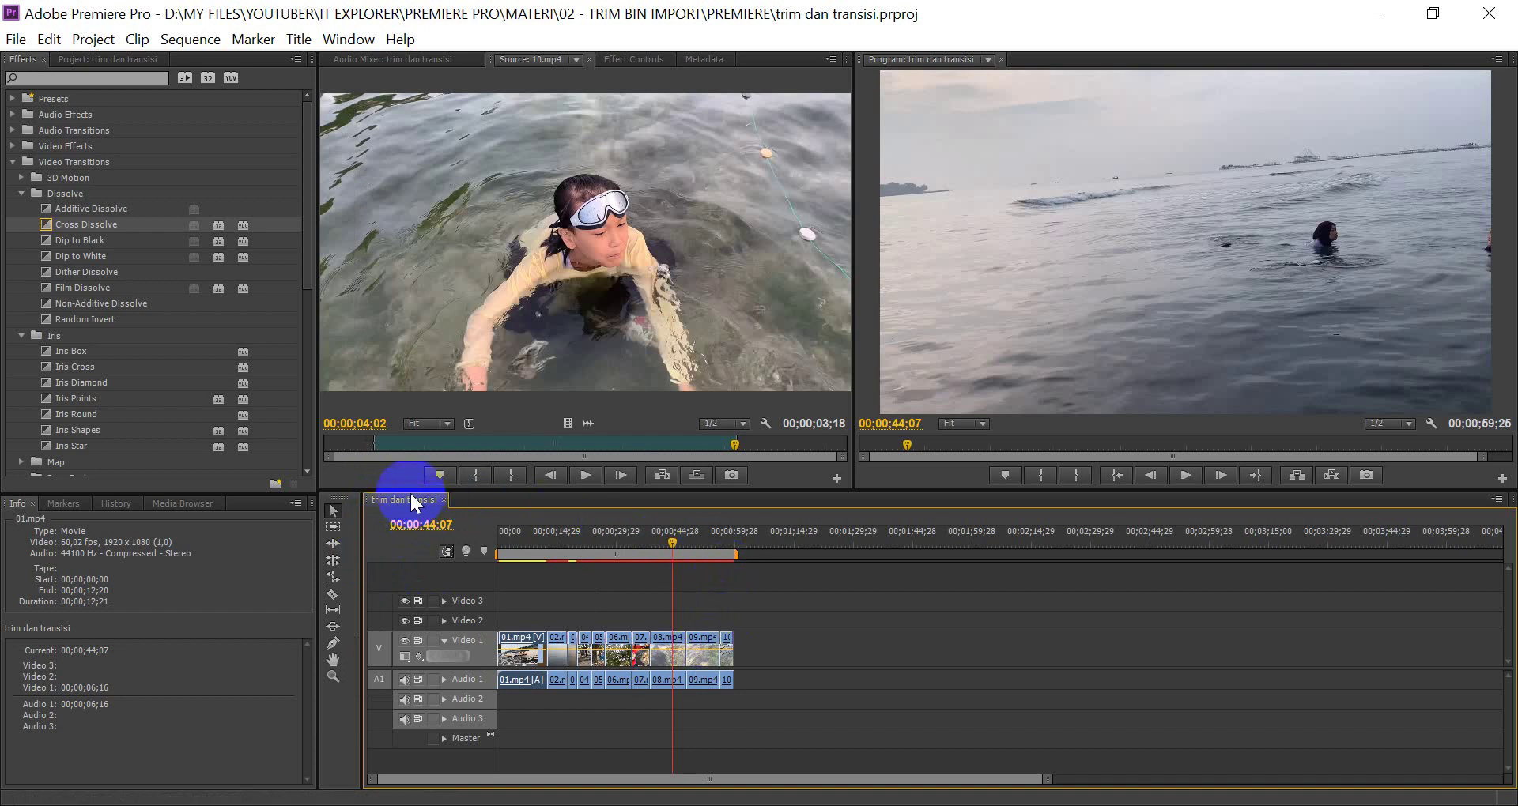
click(26, 41)
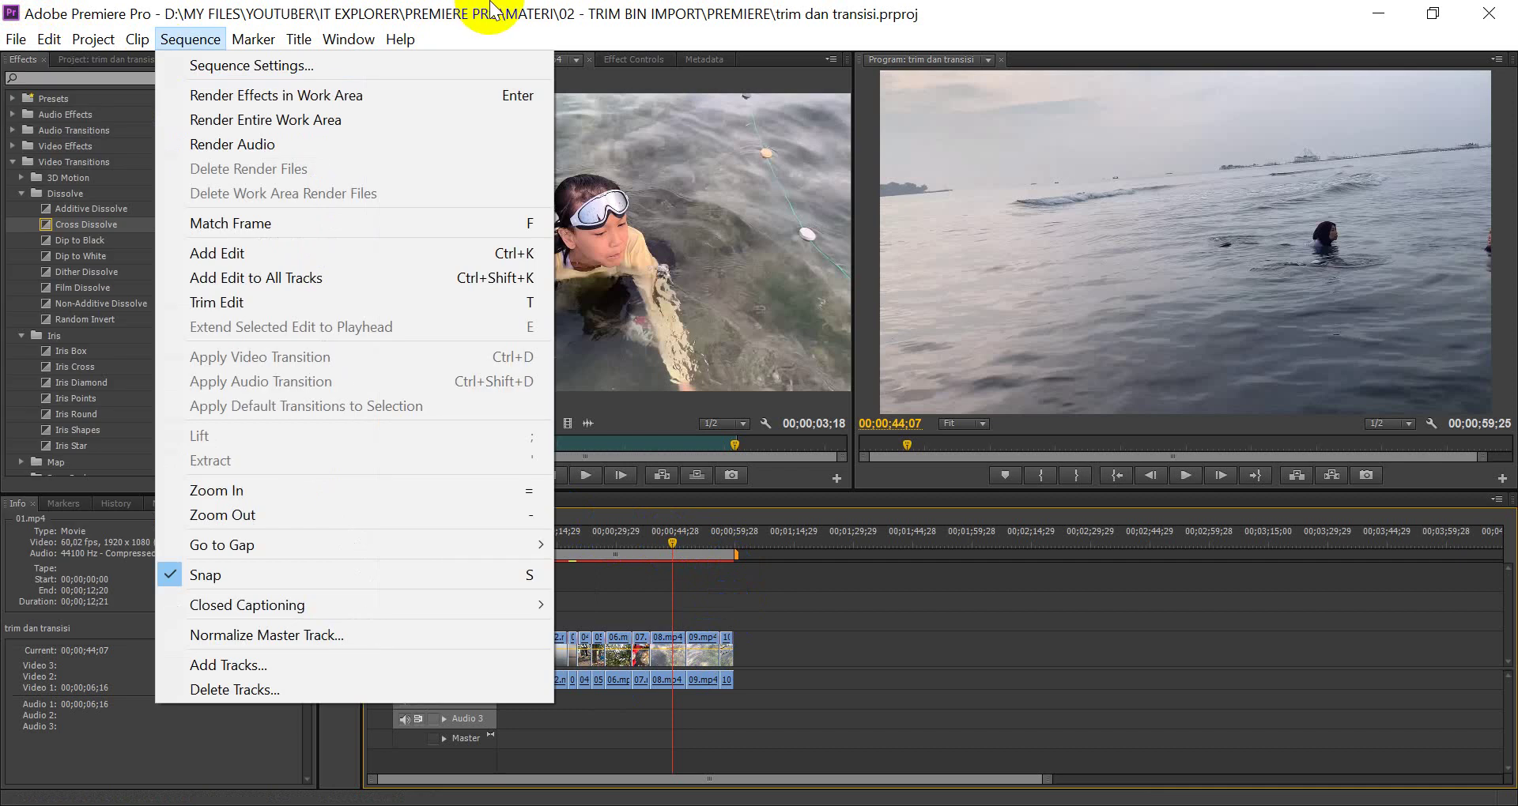
click(475, 20)
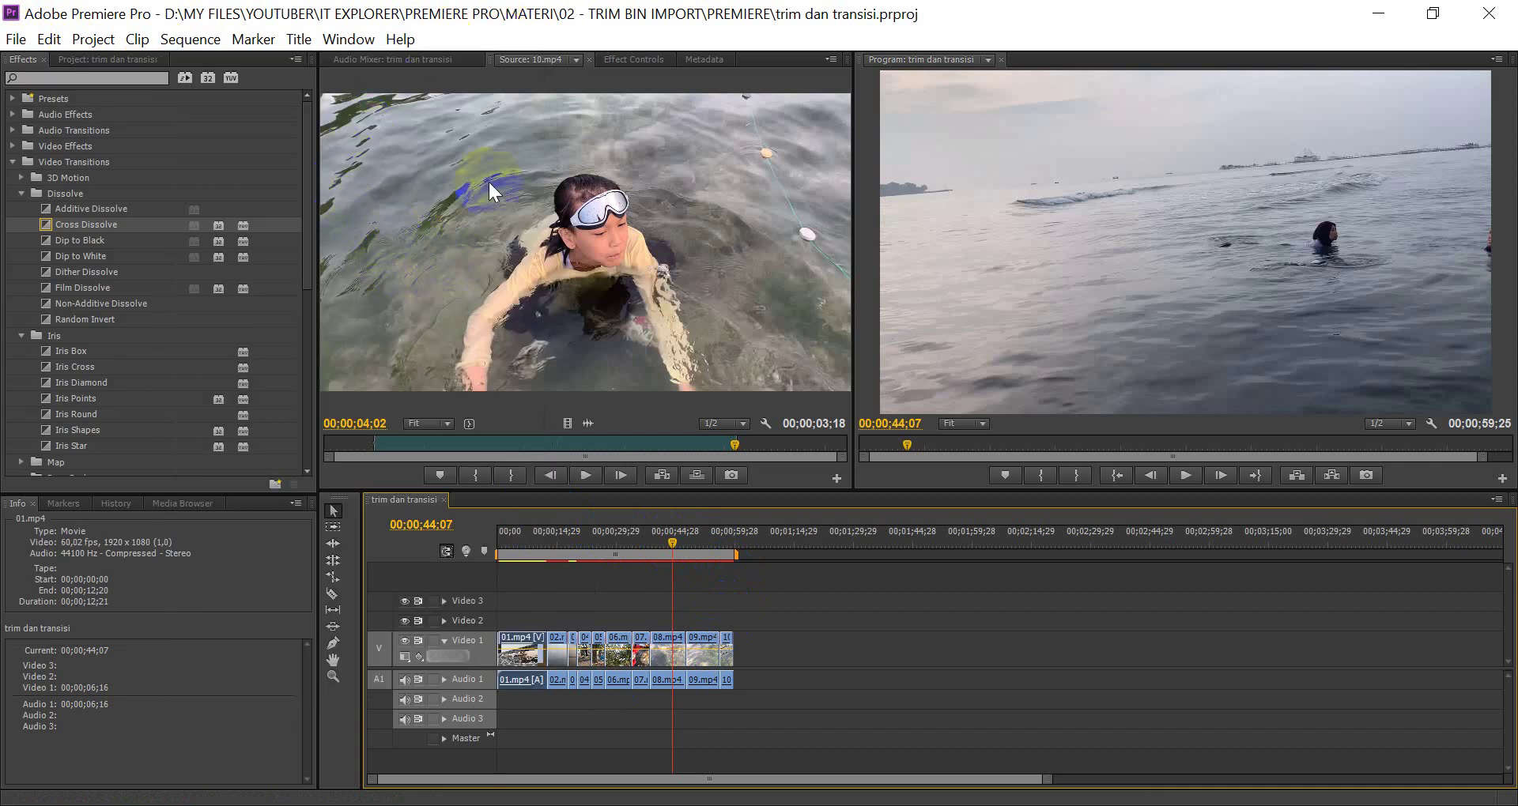
click(492, 184)
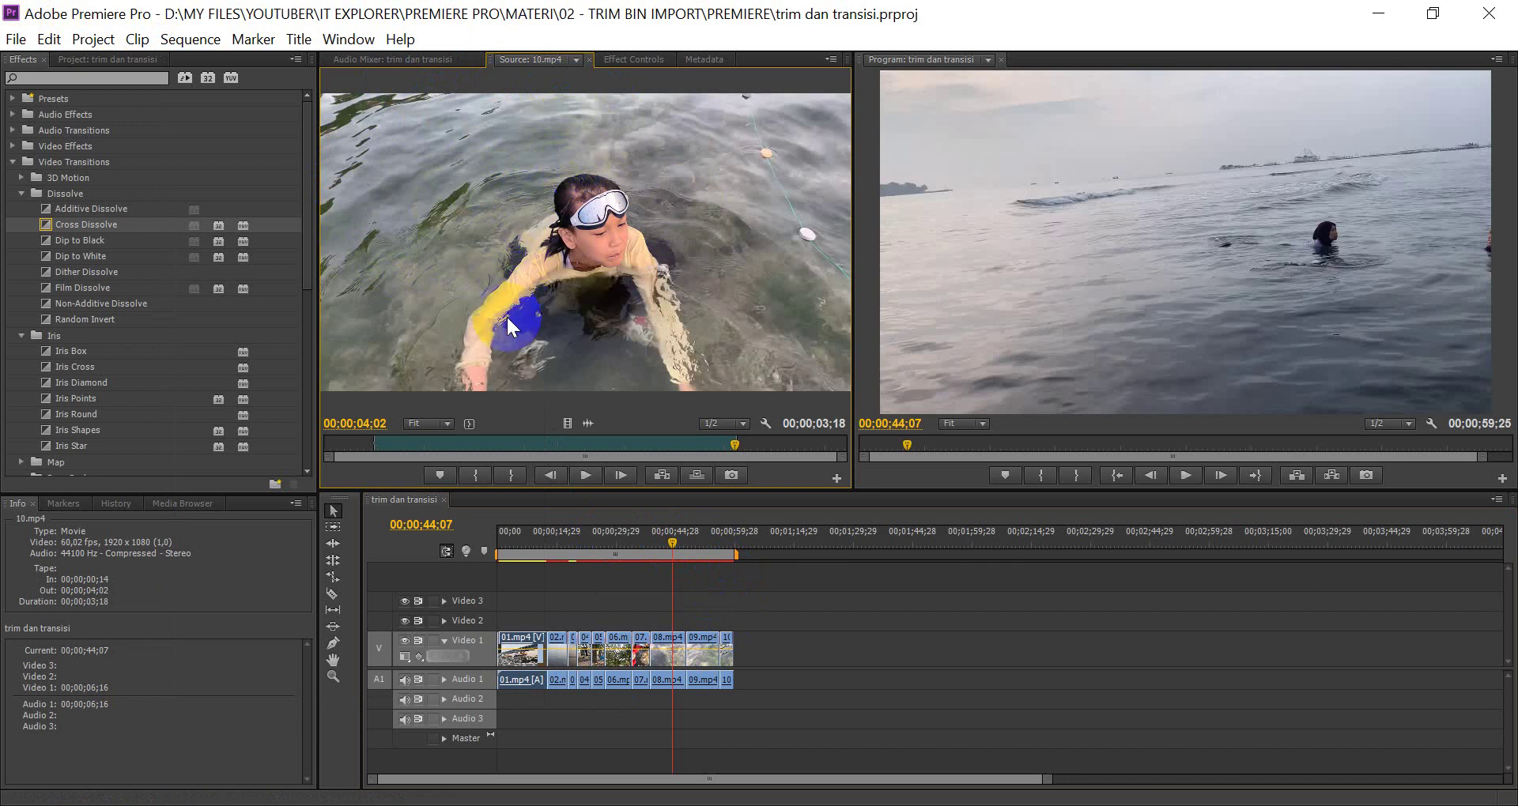
click(407, 512)
click(700, 592)
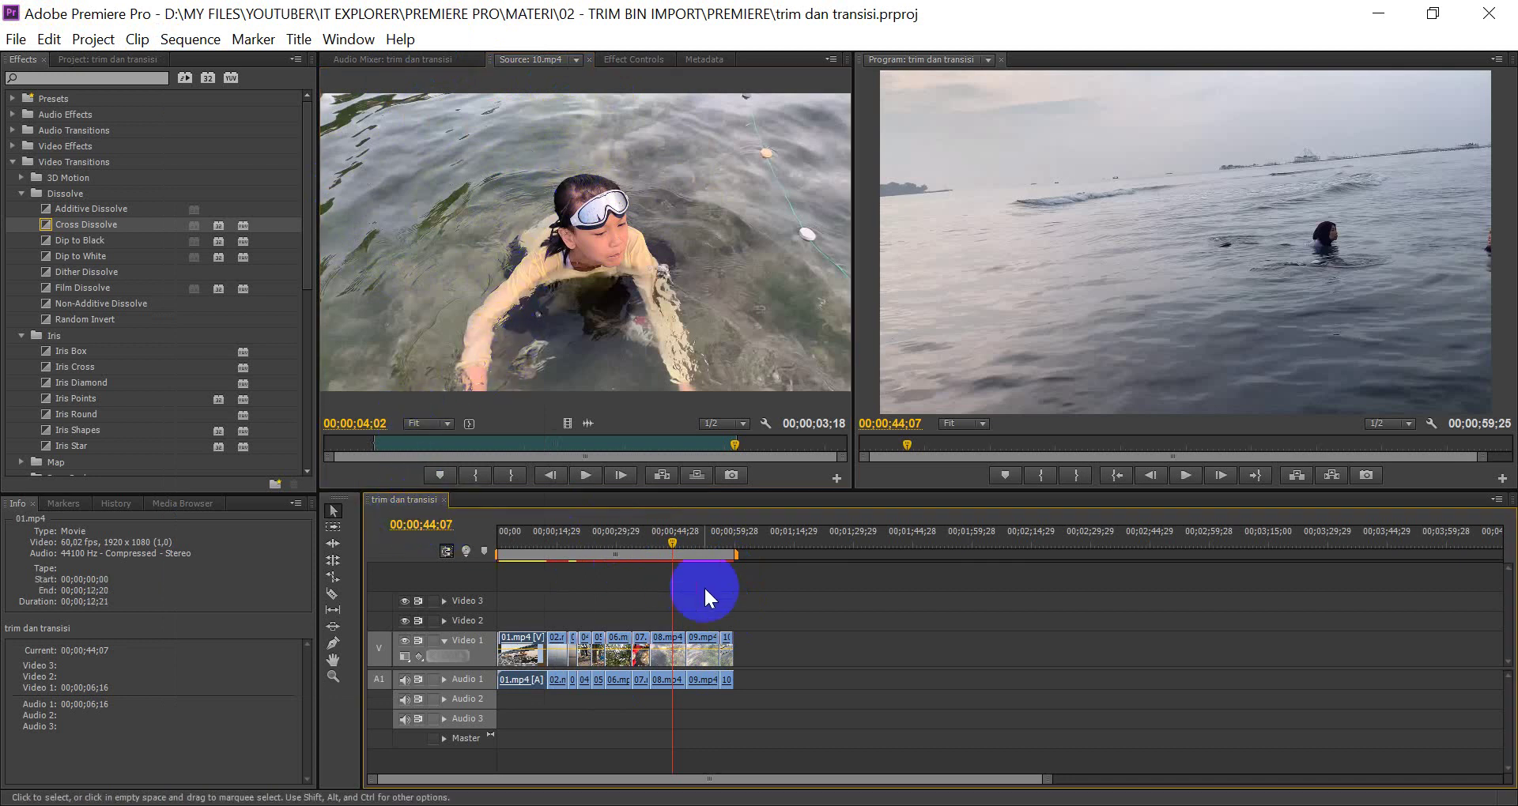
click(14, 39)
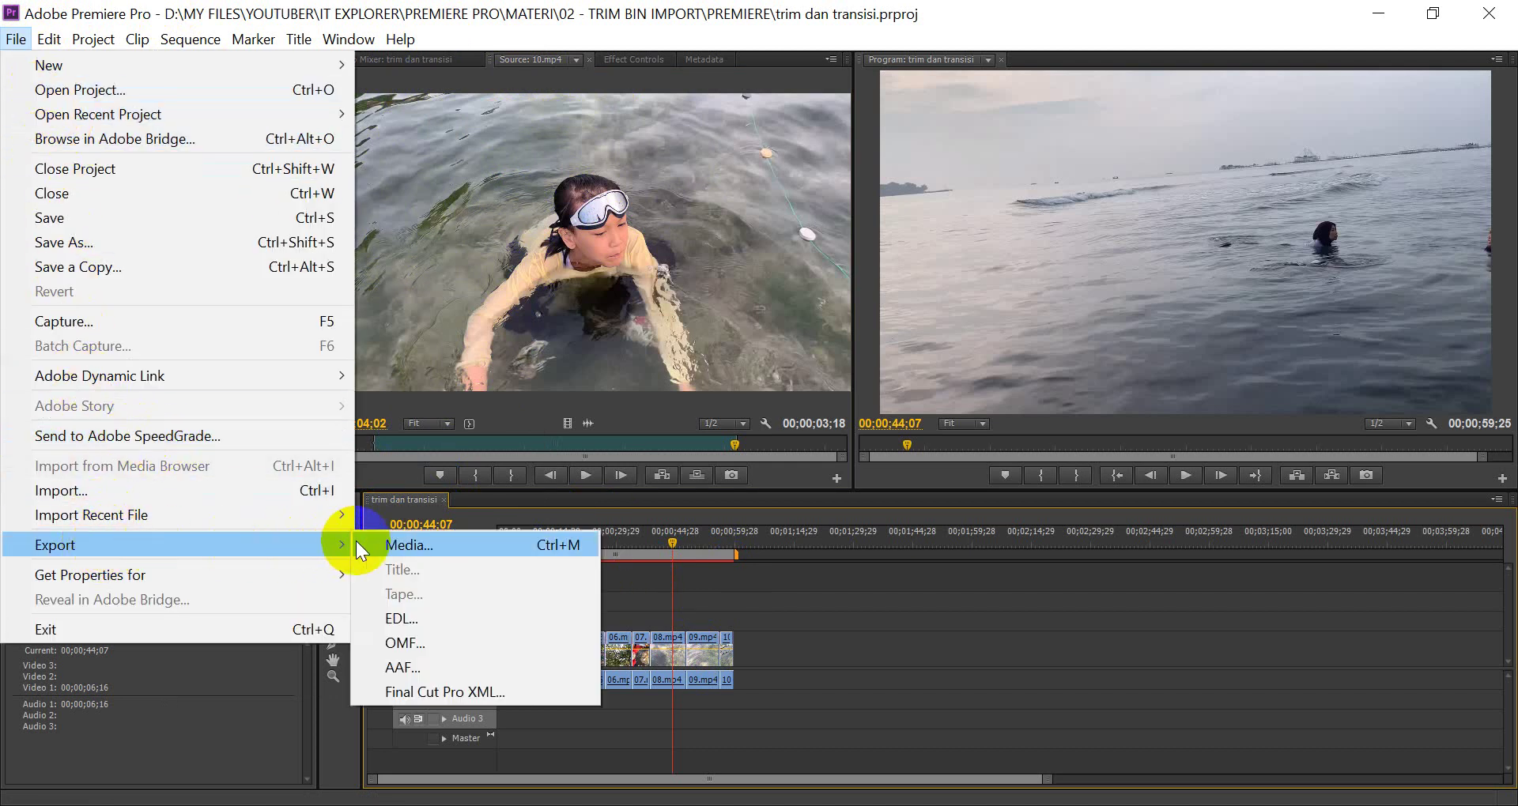
Open the Export Media settings for the sequence and set the format to H.264
click(534, 531)
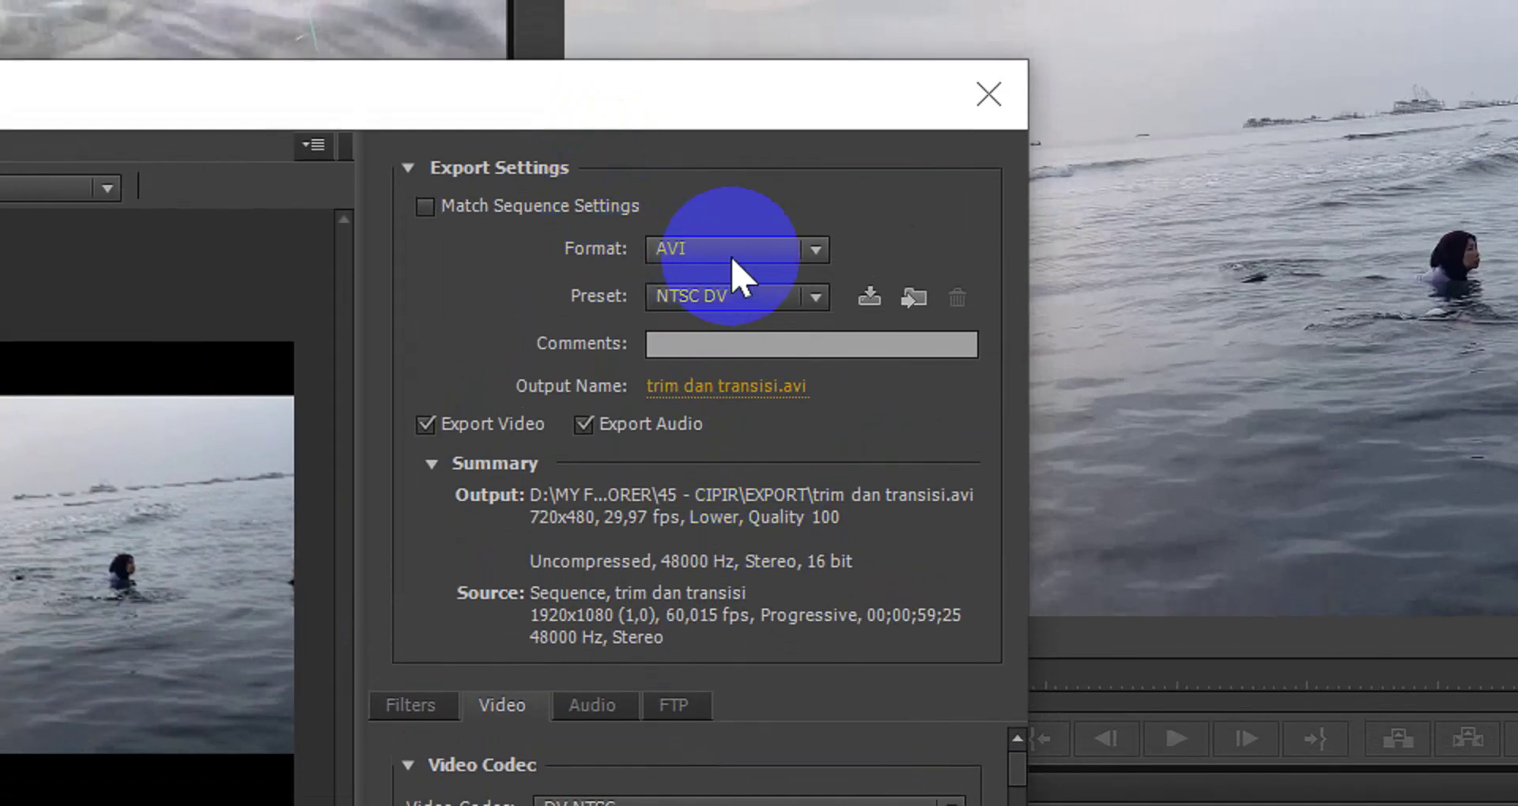
click(731, 257)
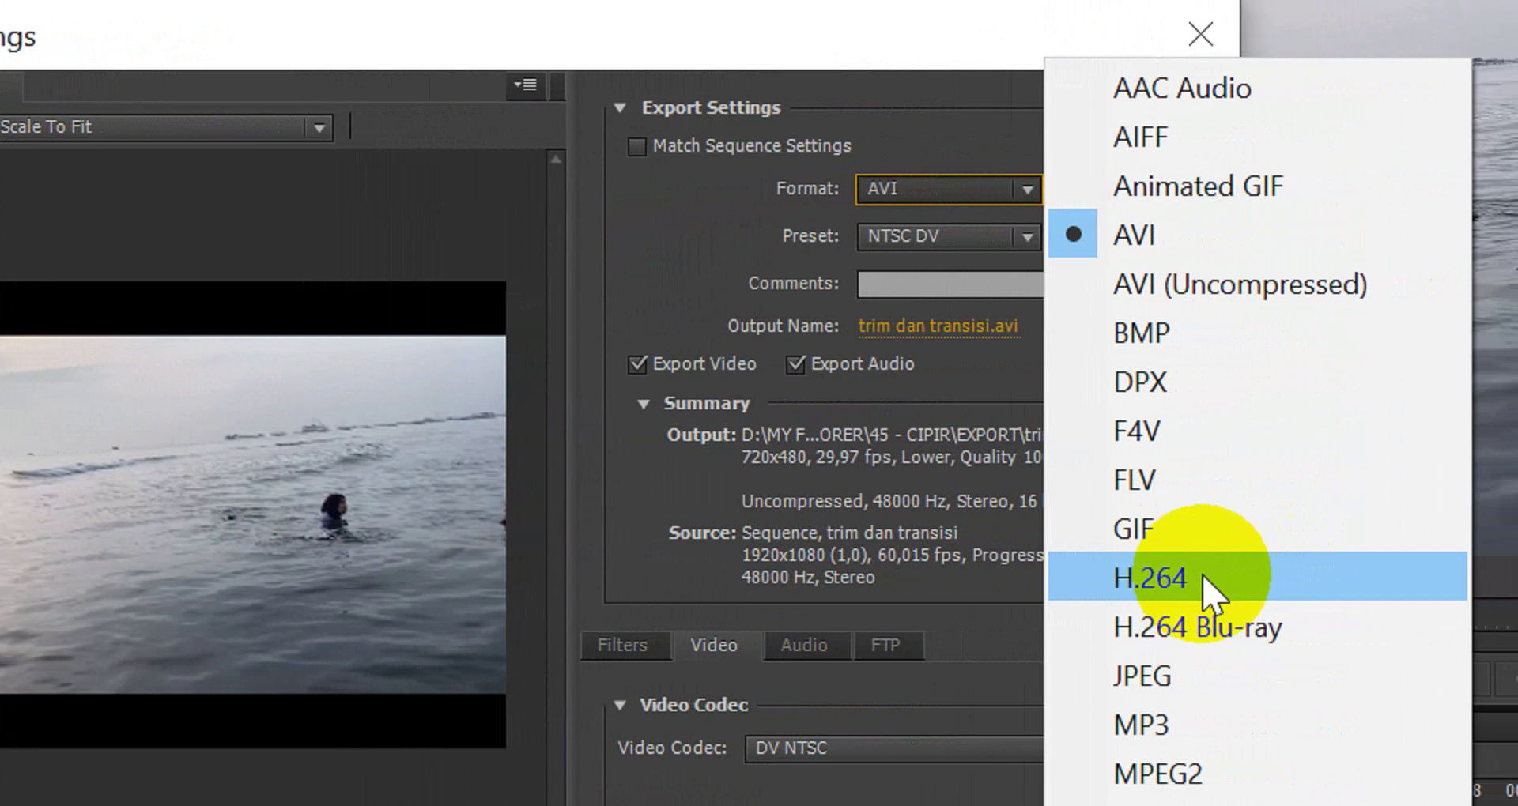
click(1203, 589)
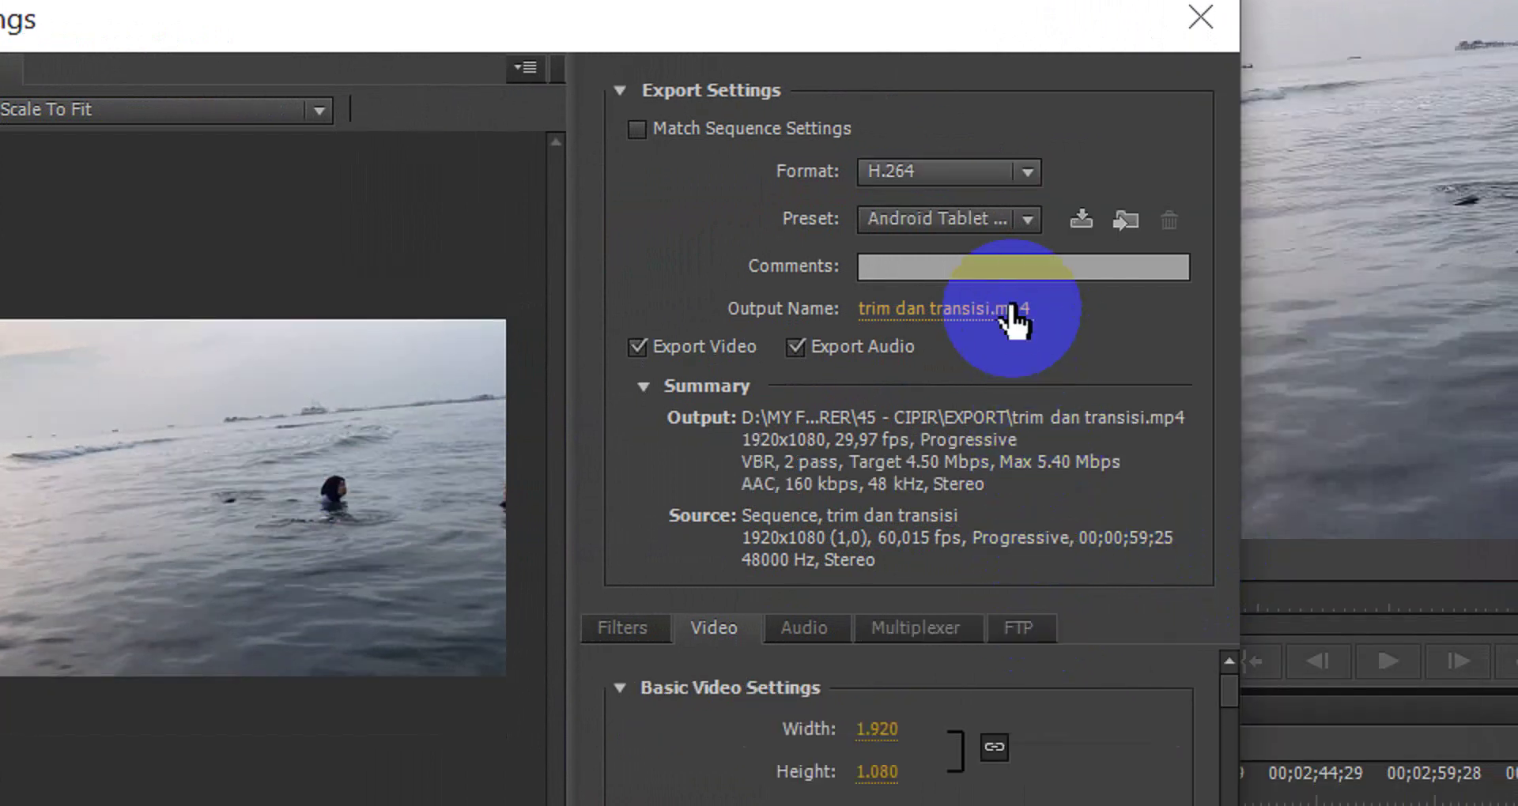
Choose the YouTube HD 720p 29.97 preset for 1280x720 output
click(1006, 223)
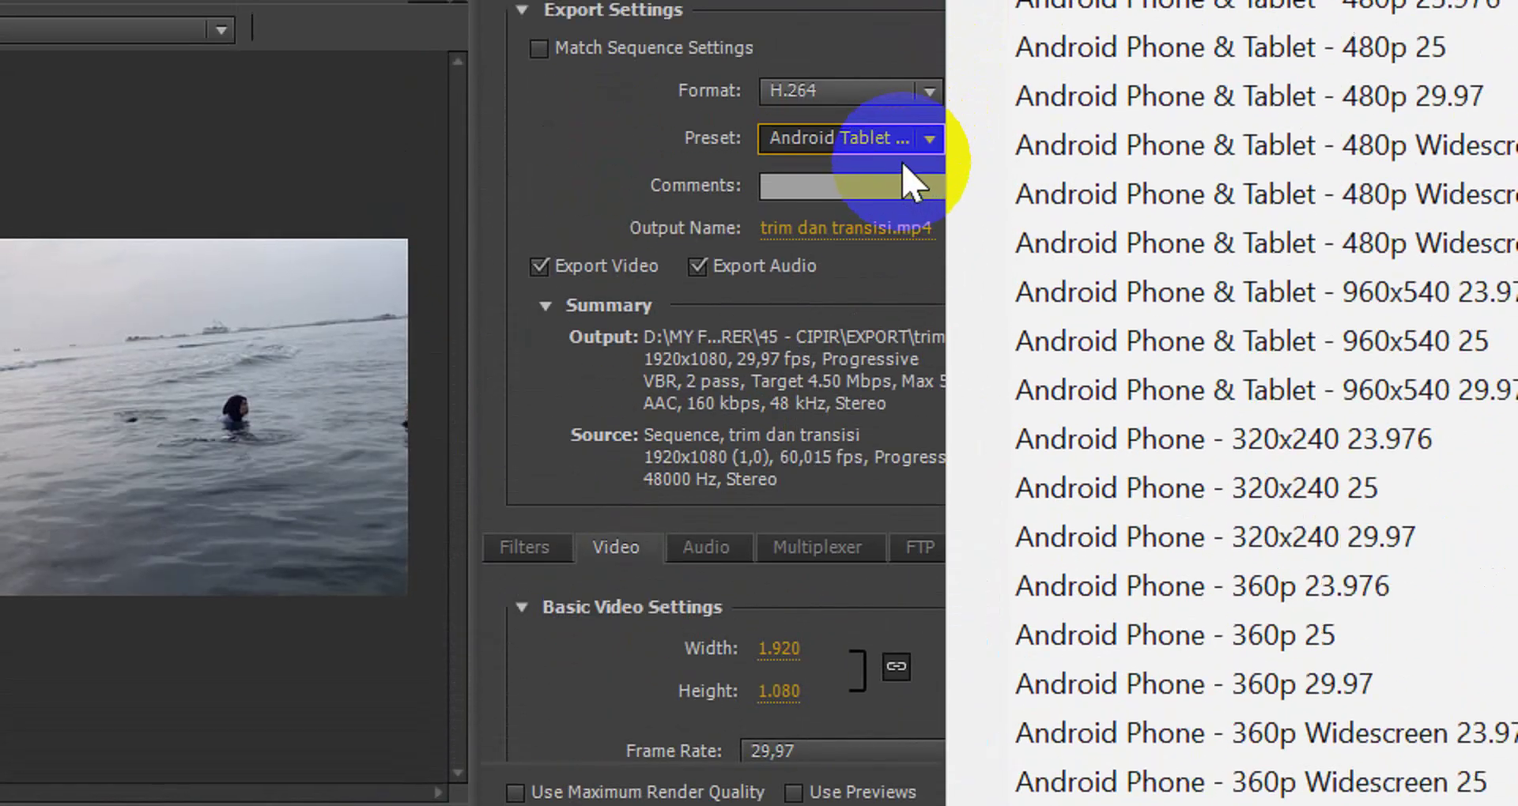
click(905, 205)
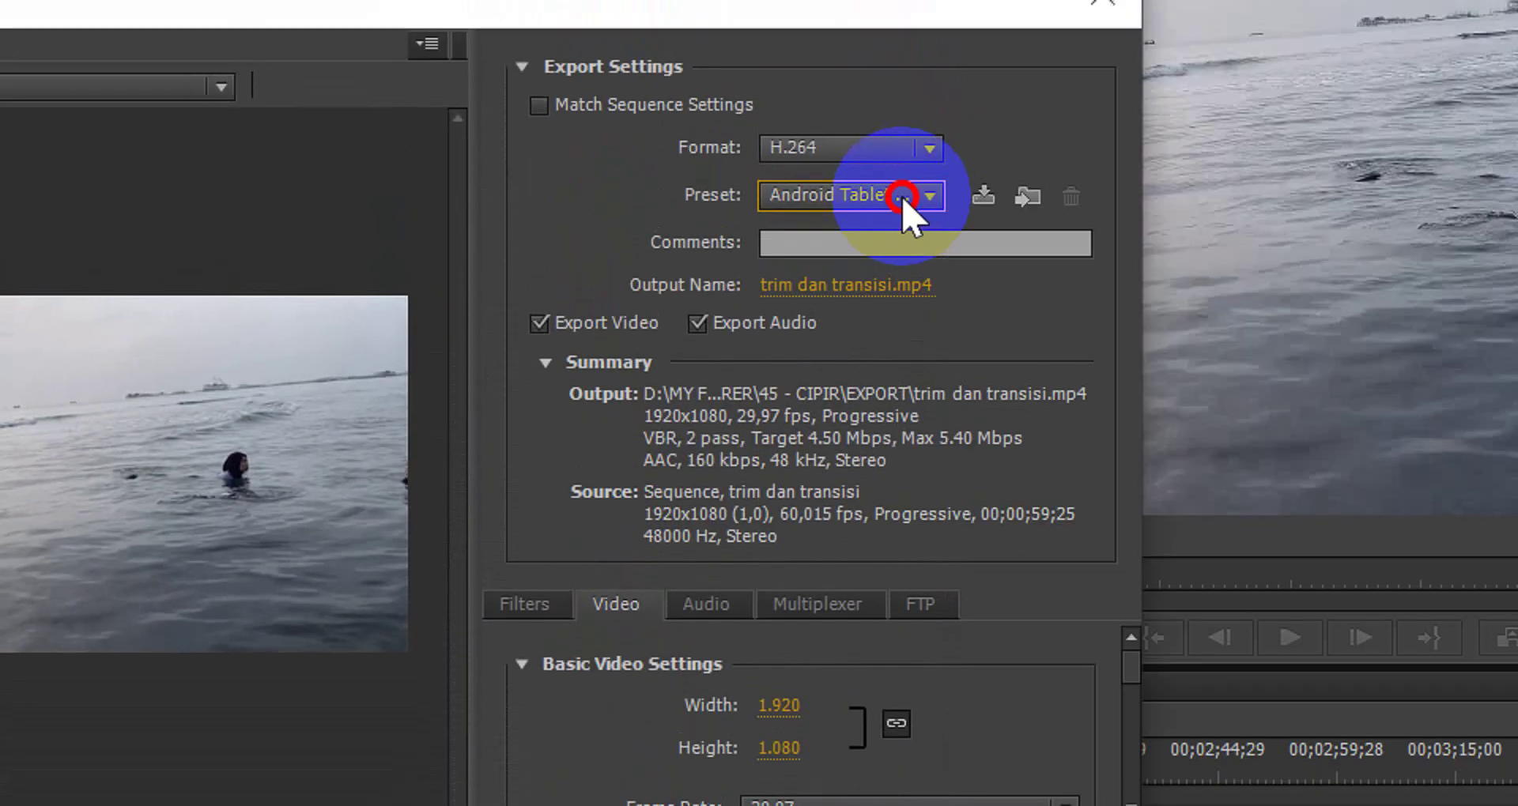
click(905, 206)
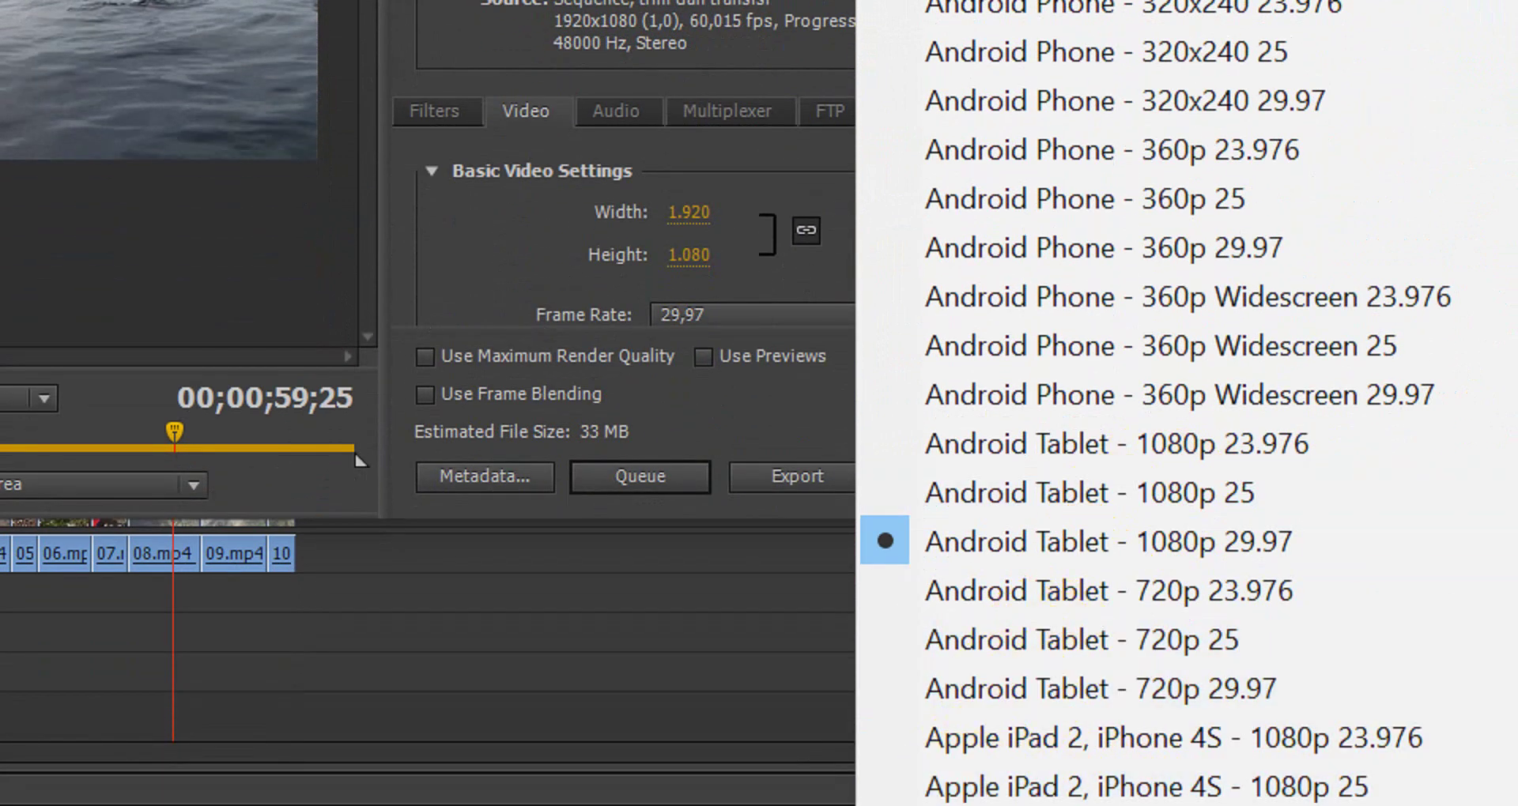
scroll(1185, 474, down, 1)
scroll(1185, 474, down, 1)
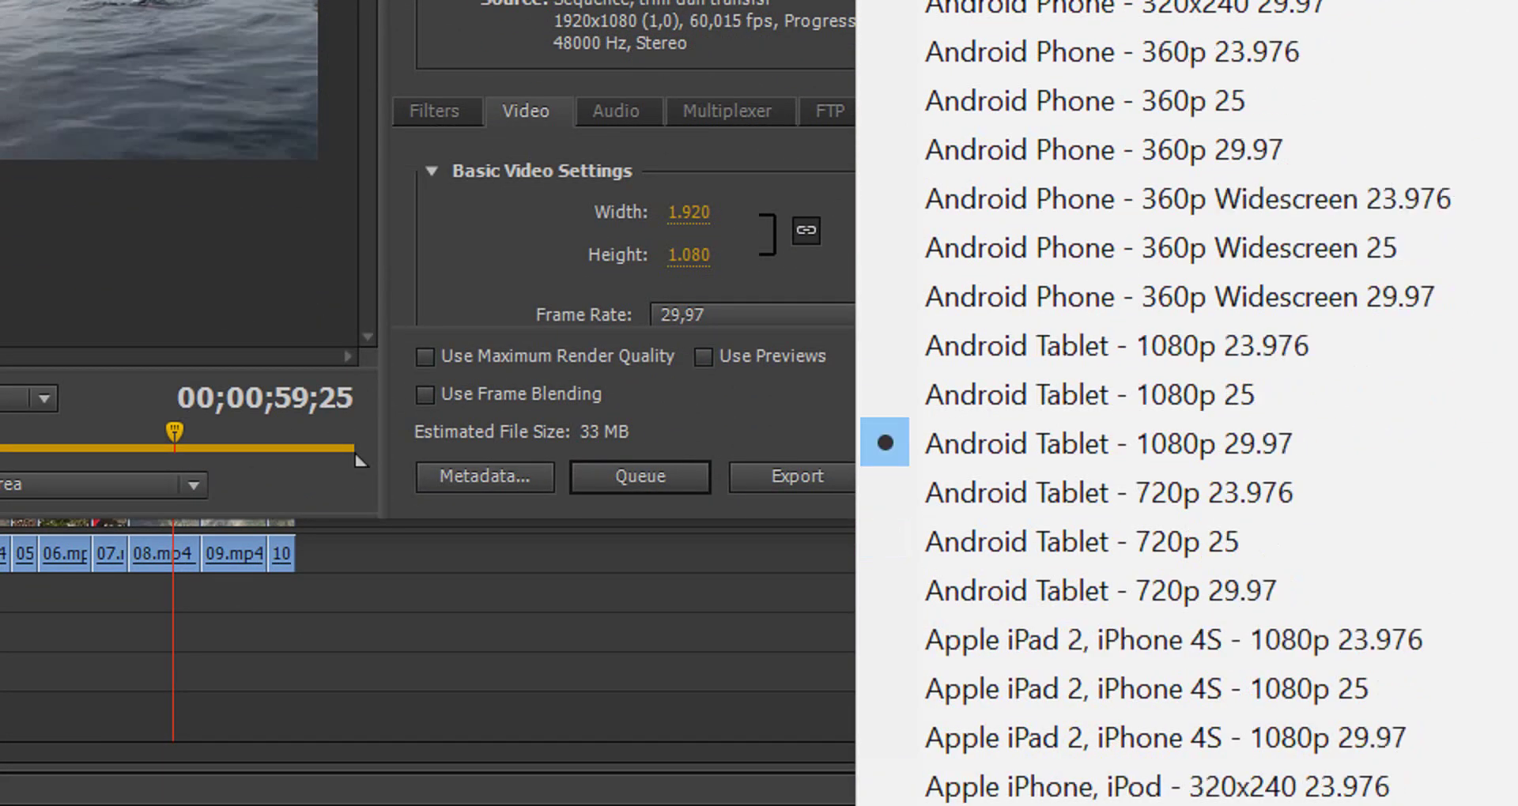
scroll(1186, 474, down, 2)
scroll(1185, 474, down, 1)
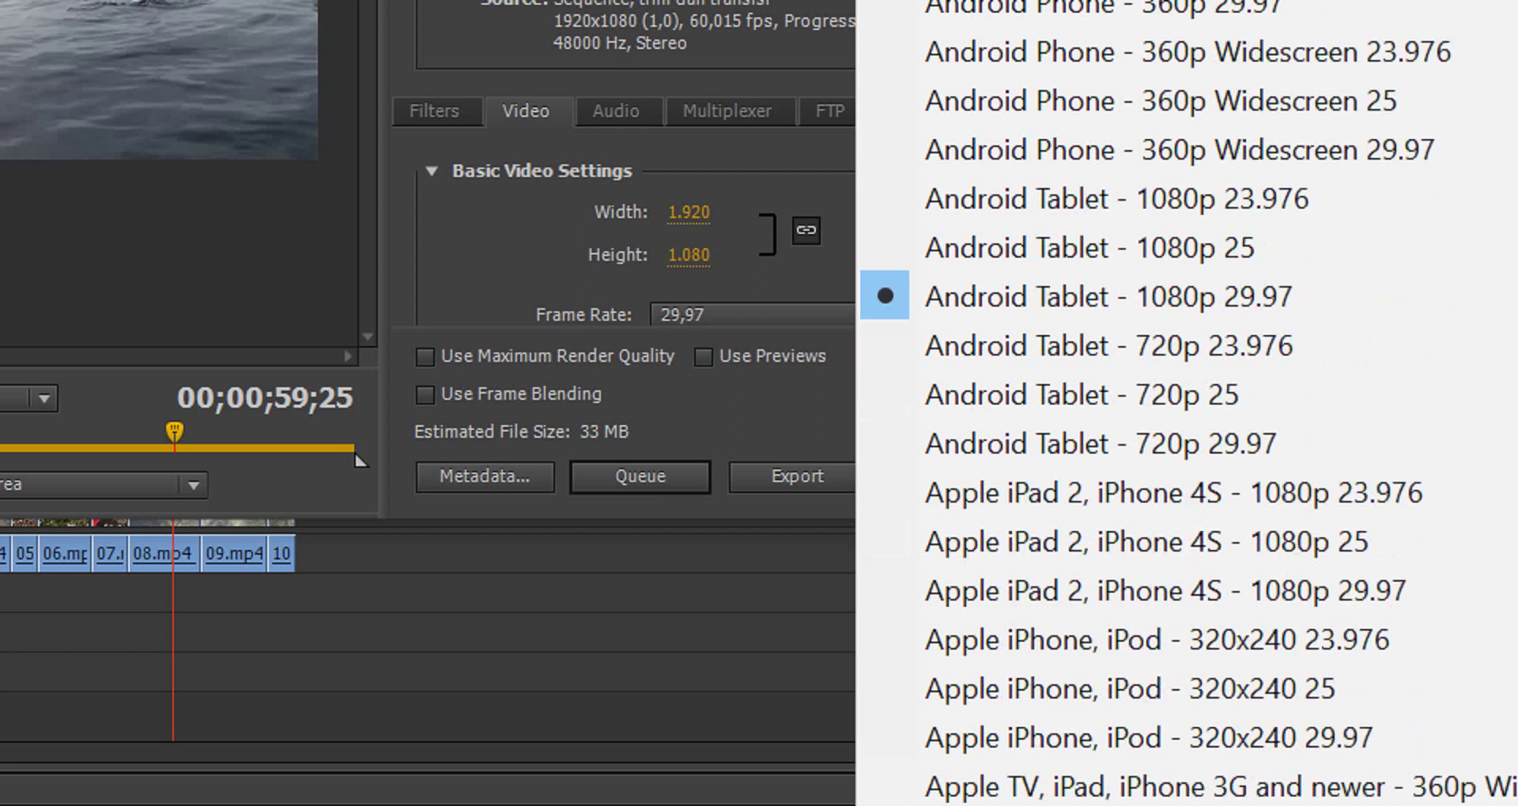
scroll(1186, 474, down, 3)
scroll(1186, 474, down, 2)
scroll(1185, 474, down, 2)
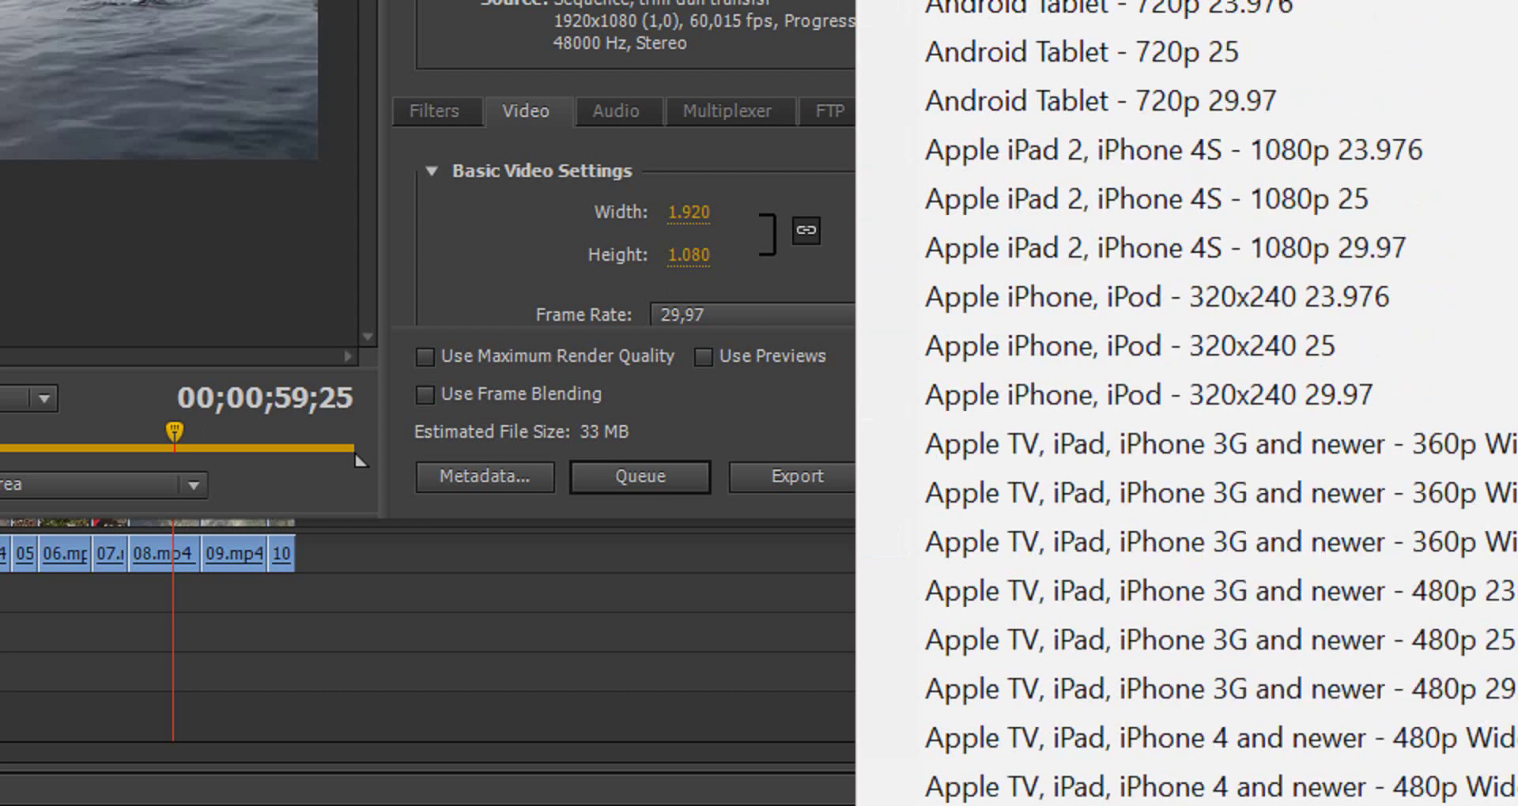
scroll(1185, 474, down, 2)
scroll(1186, 475, down, 2)
scroll(1185, 474, down, 2)
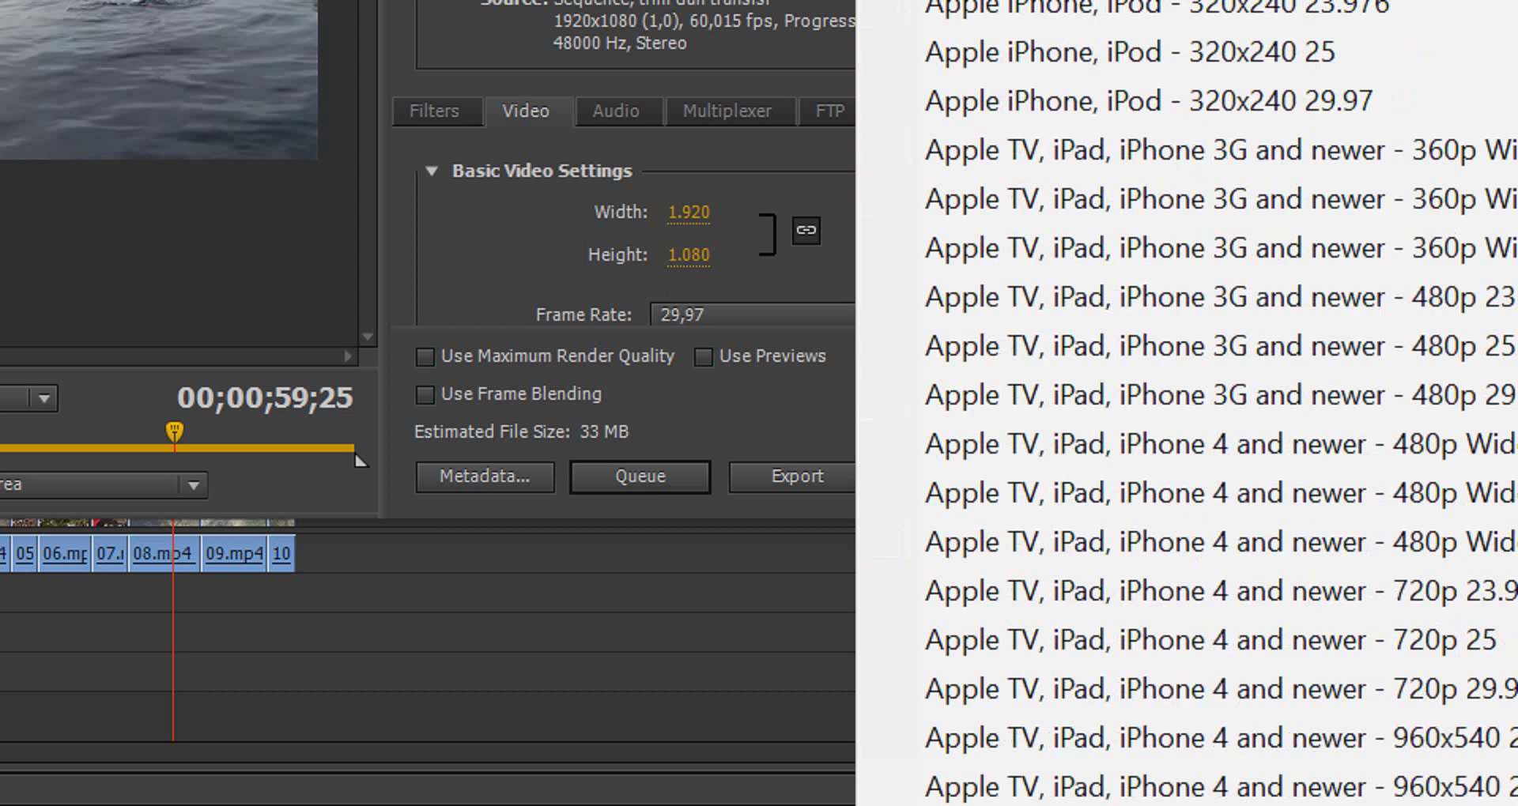
scroll(1185, 474, down, 1)
scroll(1186, 474, down, 1)
scroll(1186, 475, down, 2)
scroll(1185, 474, down, 5)
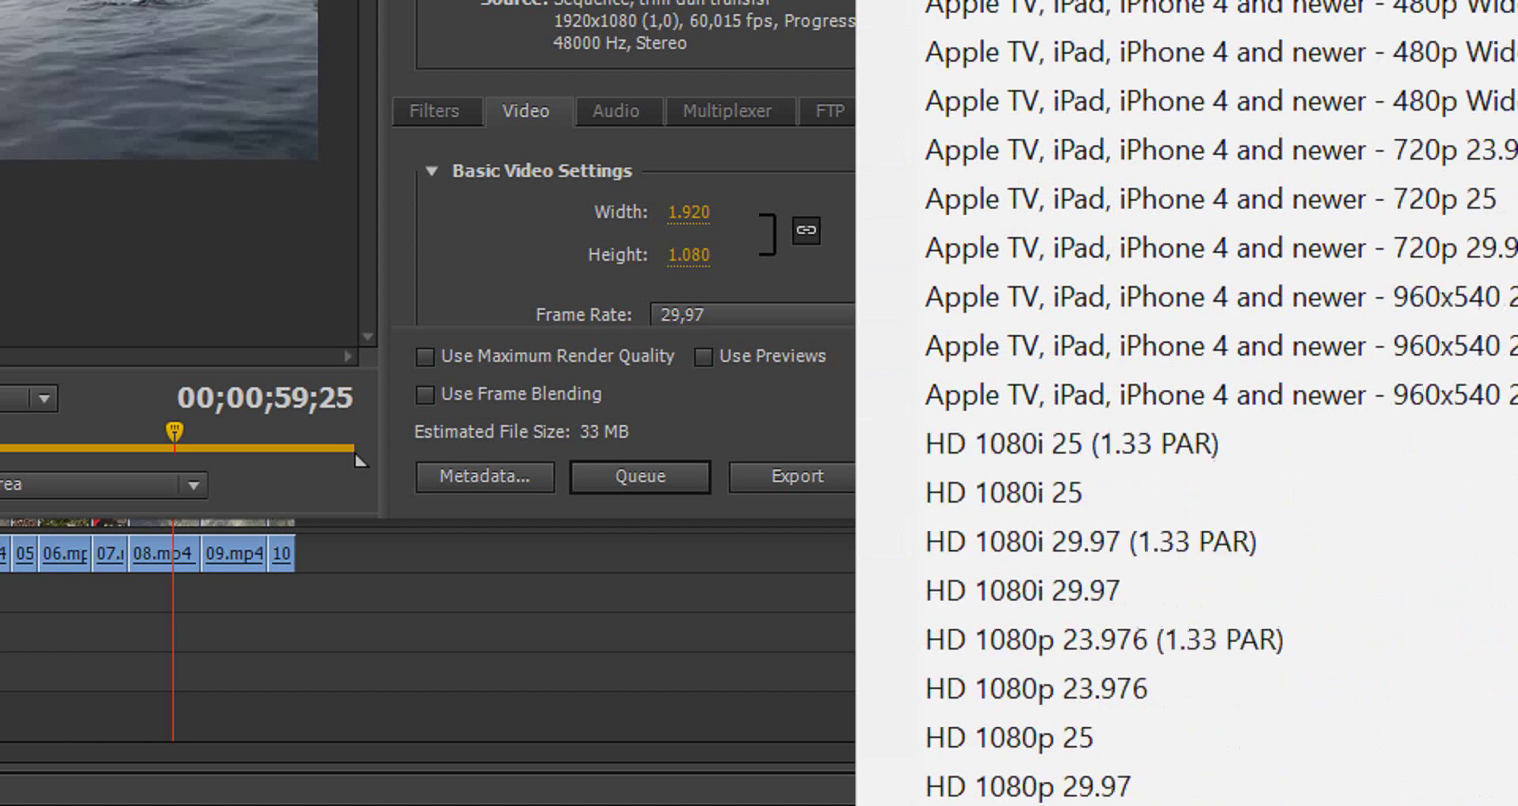
scroll(1186, 474, down, 1)
scroll(1185, 474, down, 2)
scroll(1186, 474, down, 2)
scroll(1185, 474, down, 2)
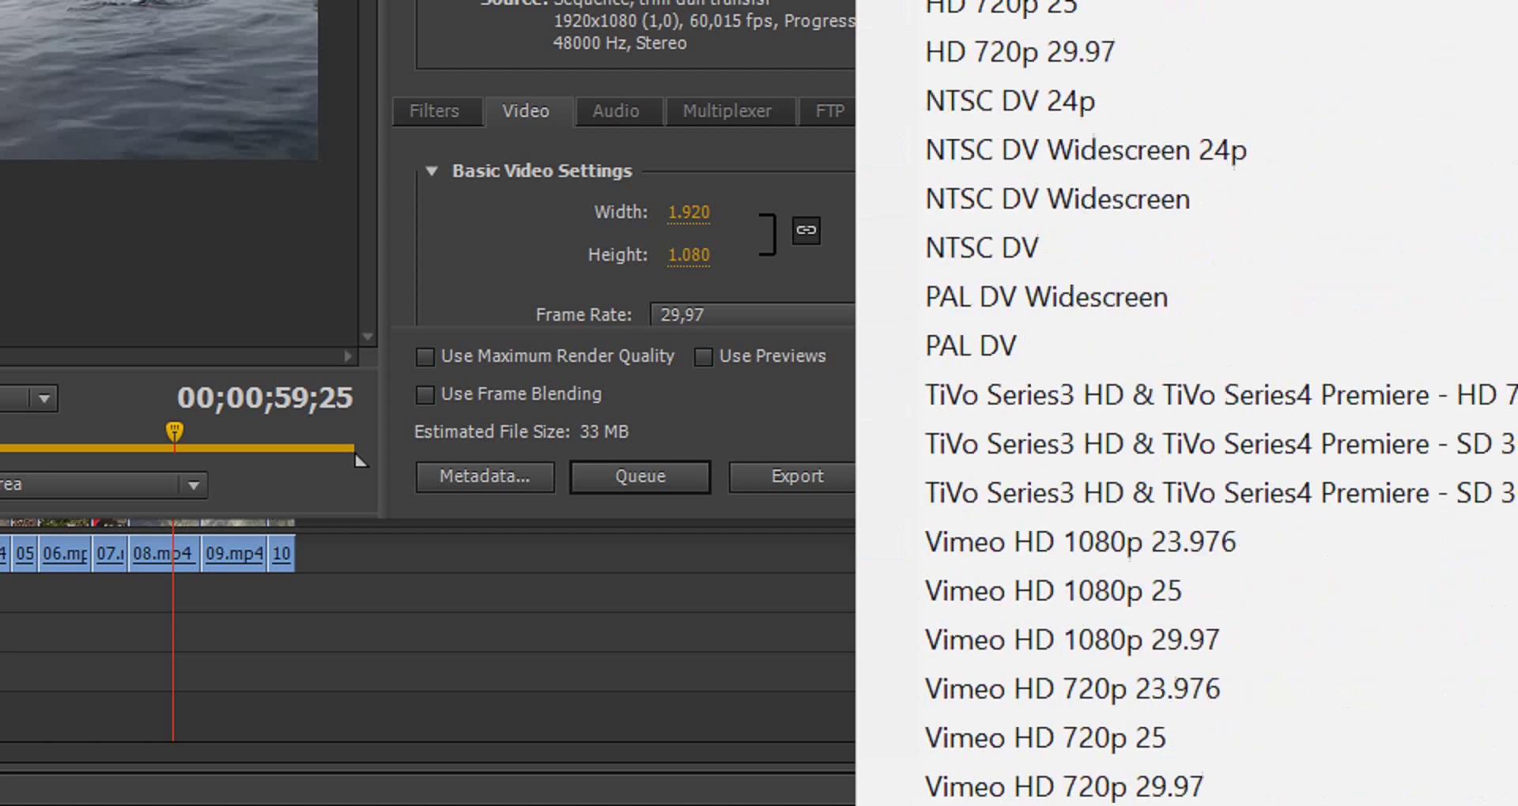
scroll(1186, 474, down, 1)
scroll(1186, 475, down, 2)
scroll(1186, 474, down, 2)
scroll(1186, 474, down, 2)
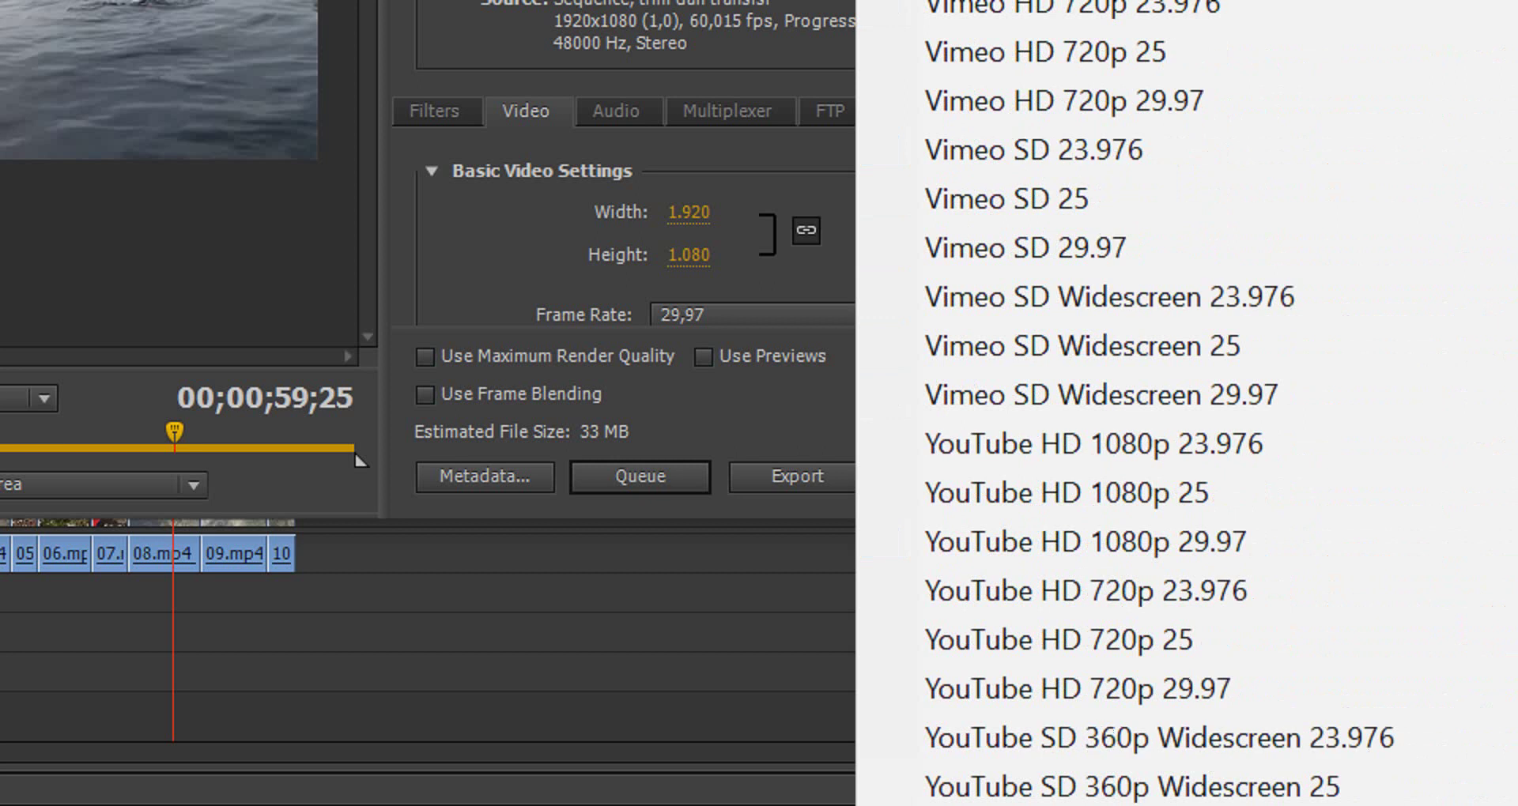
scroll(1186, 474, down, 3)
scroll(1186, 474, down, 1)
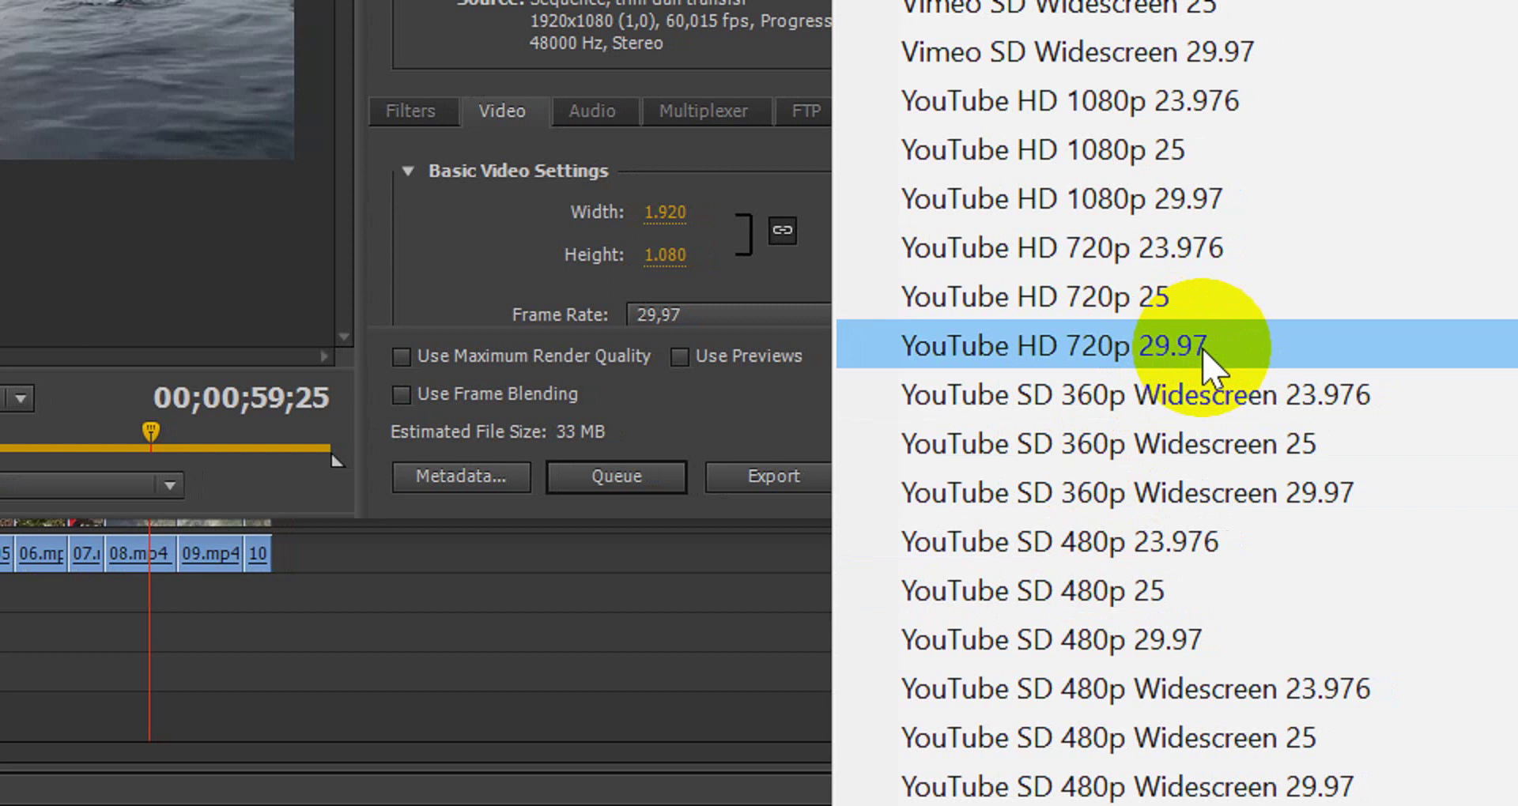
click(1203, 353)
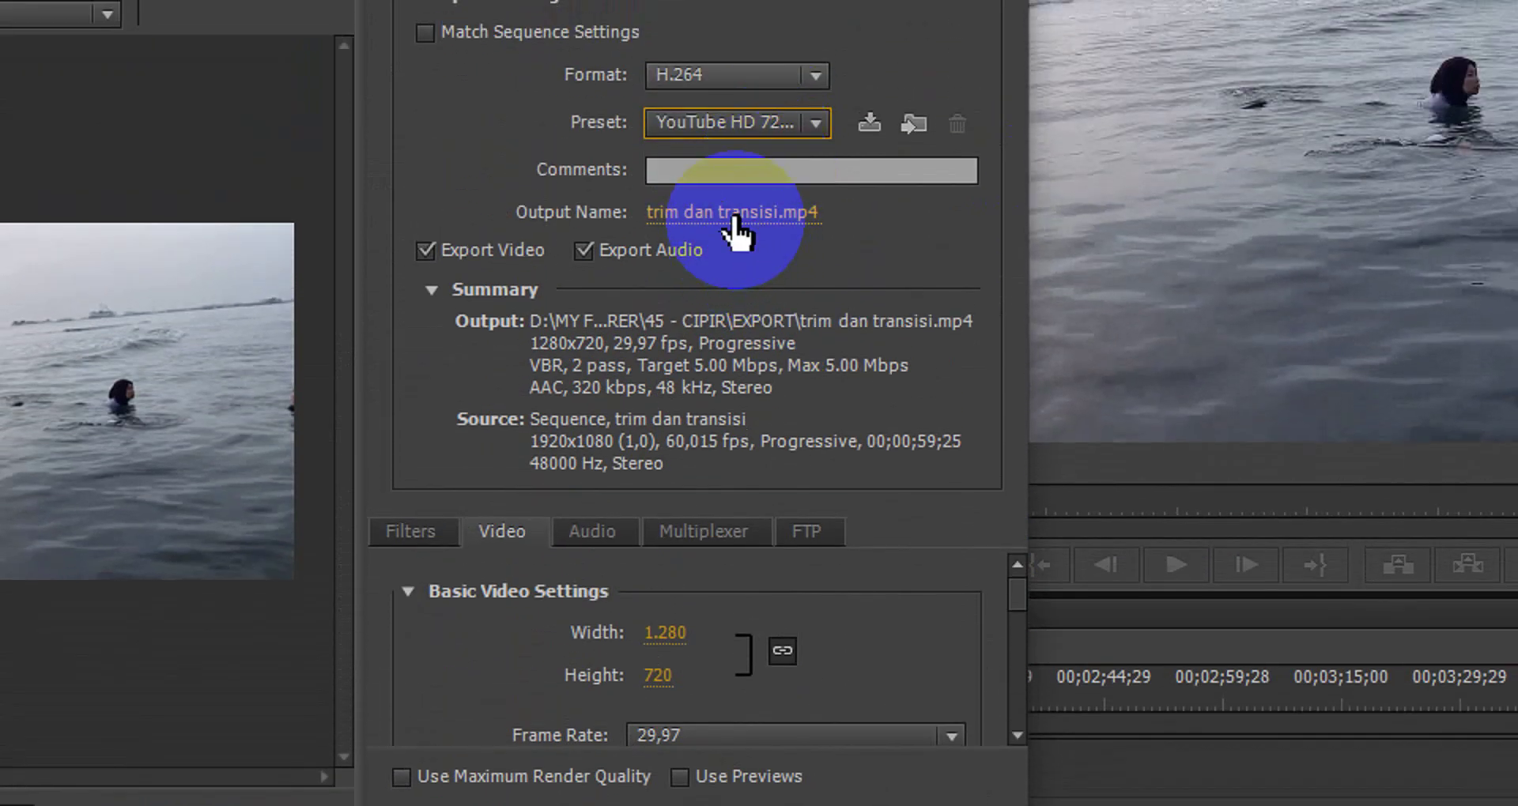
Open the output file's Save As dialog and browse DATA (D:) > MY FILES > YOUTUBER
click(733, 229)
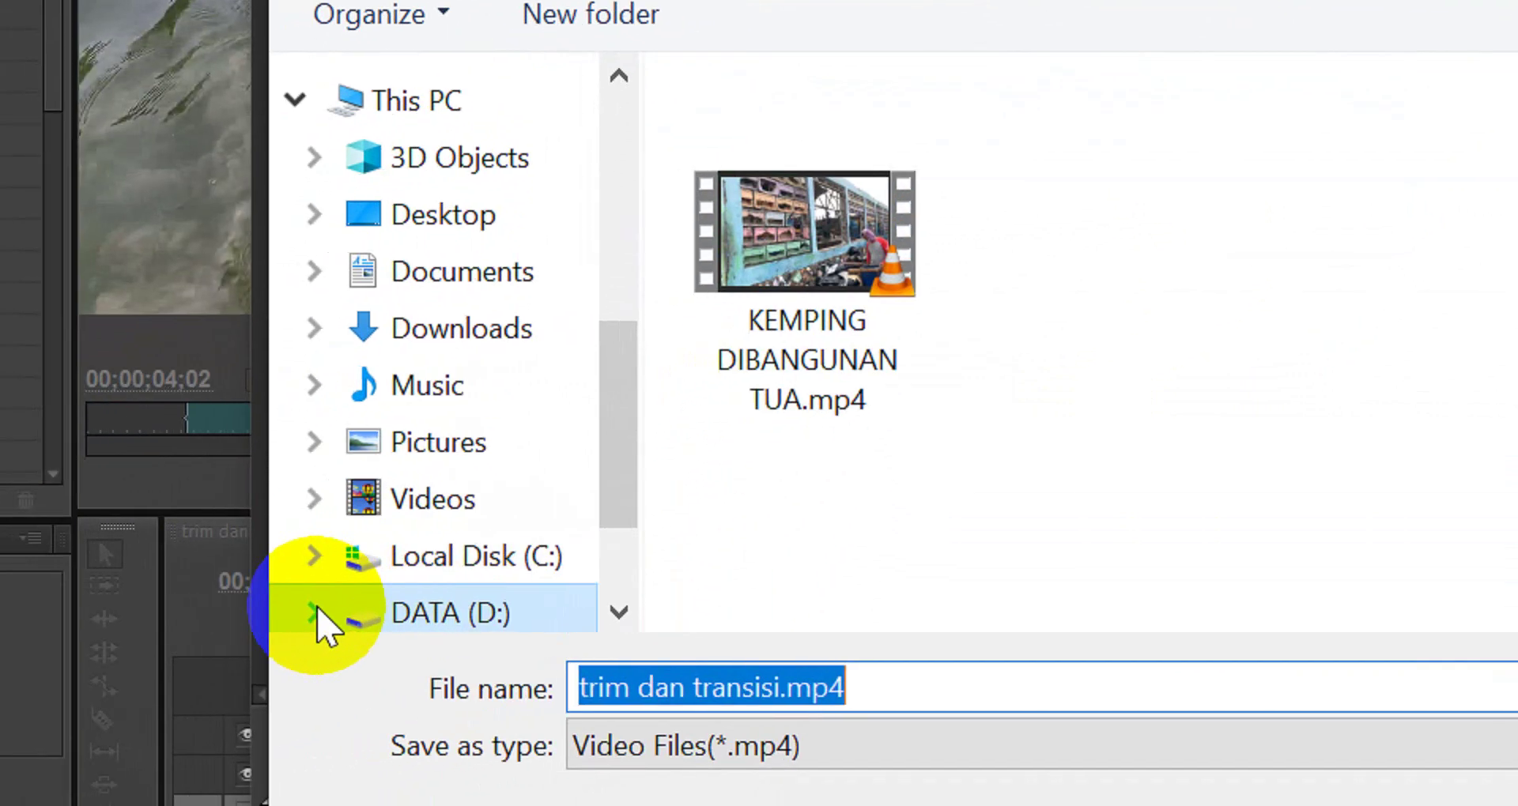
click(316, 615)
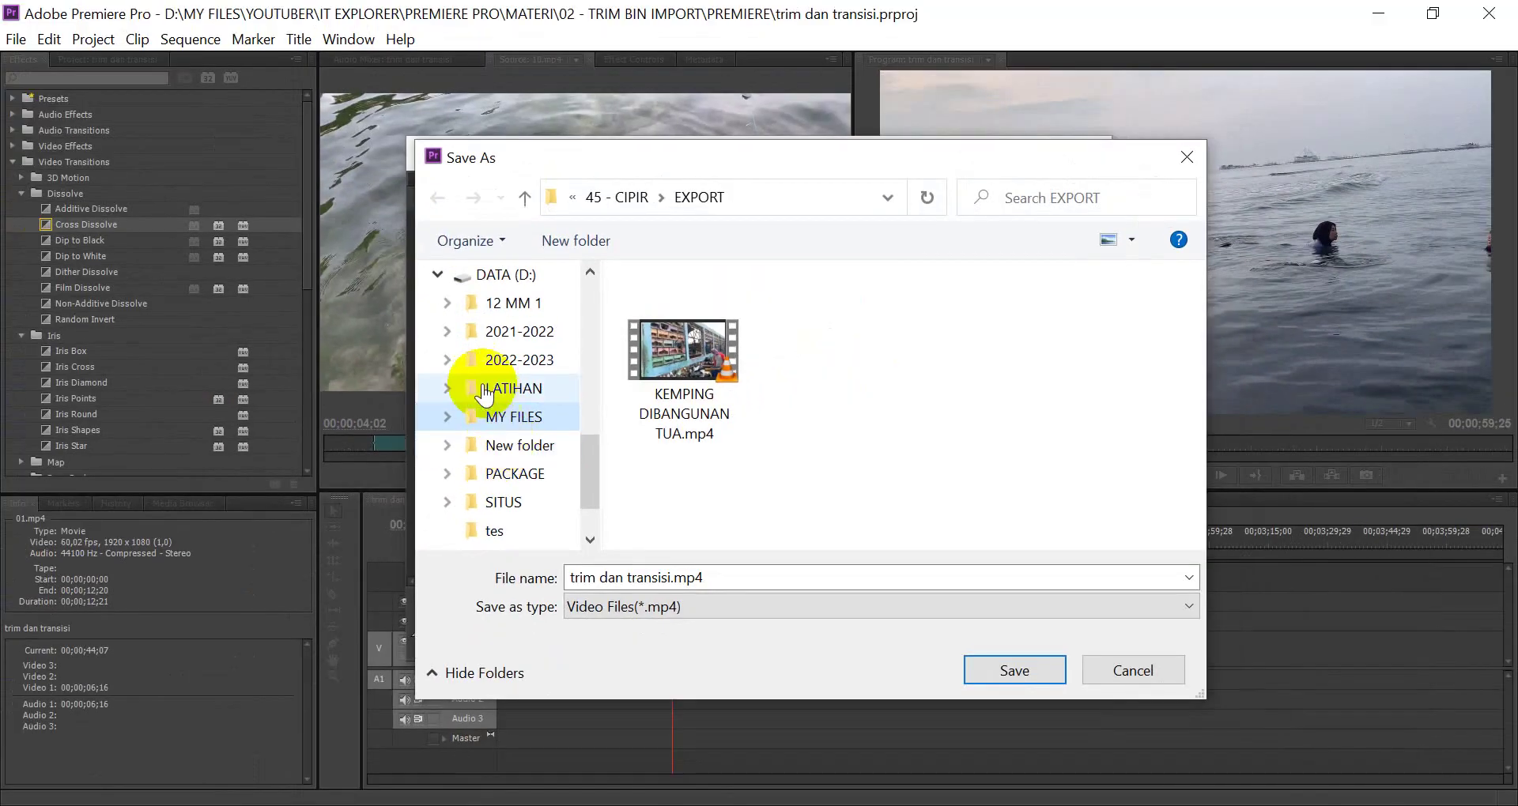
click(441, 416)
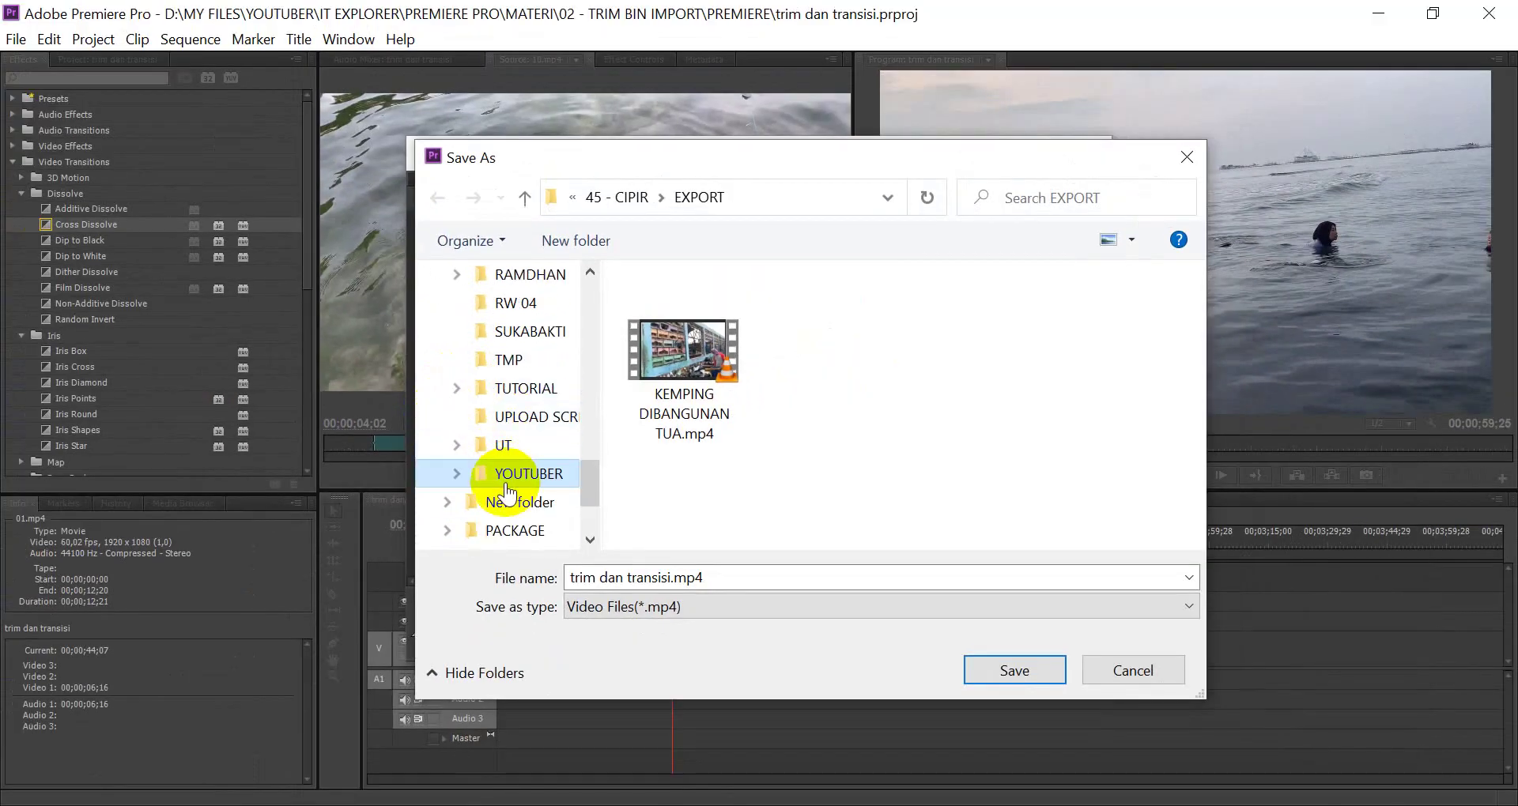
click(457, 472)
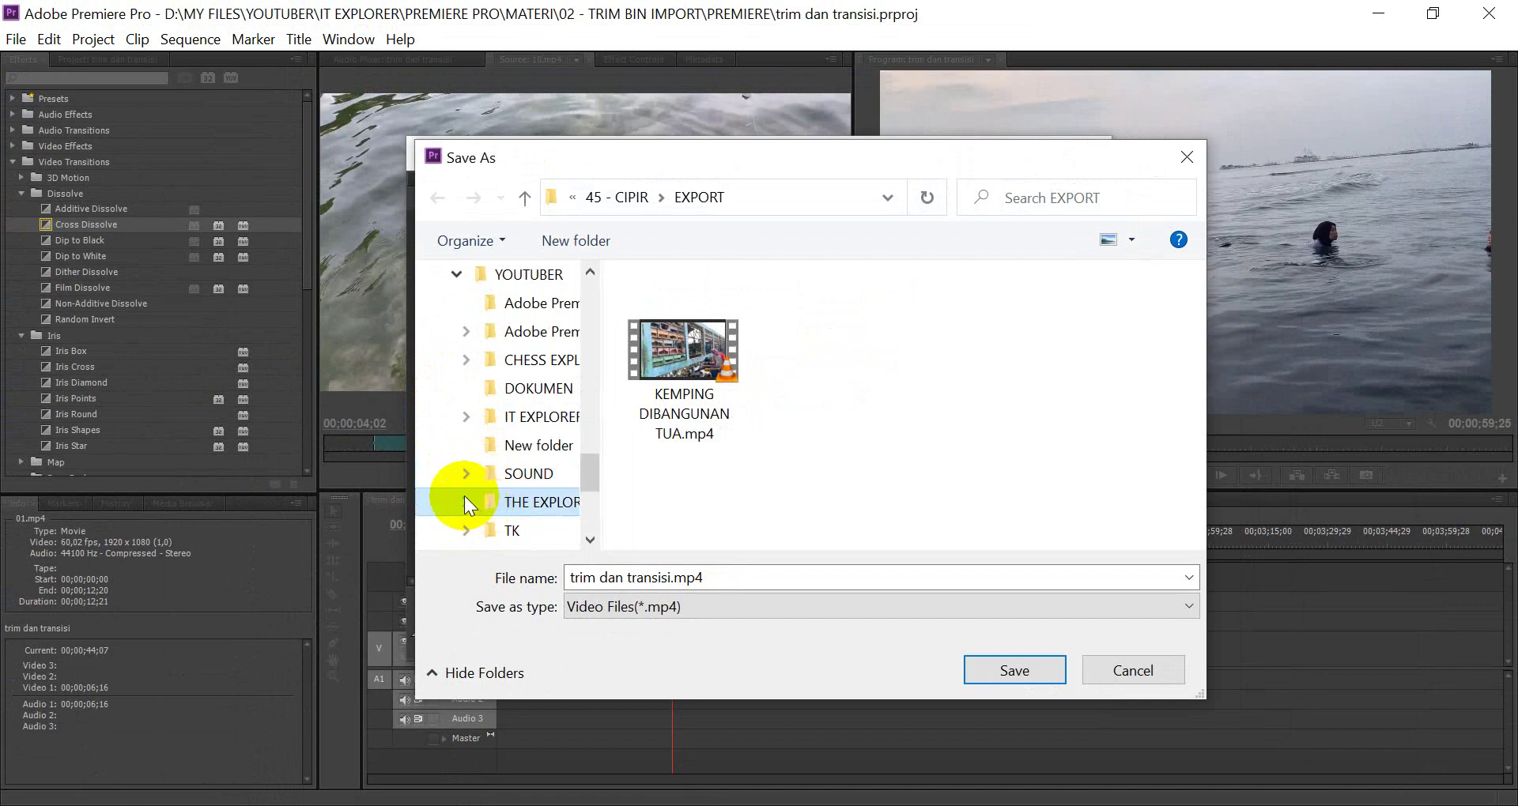
click(465, 502)
scroll(522, 490, down, 2)
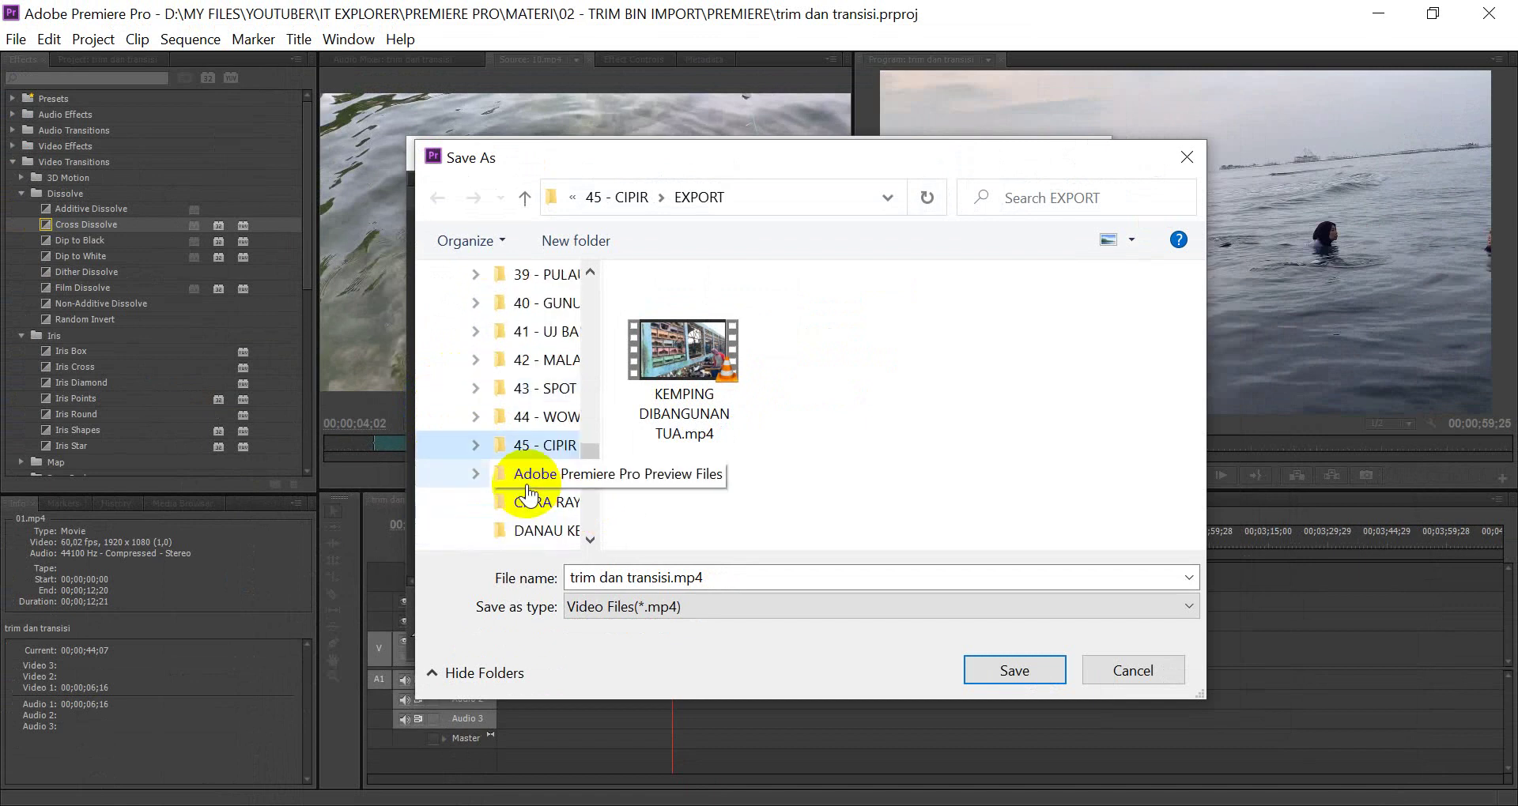
scroll(510, 513, up, 2)
scroll(491, 492, up, 2)
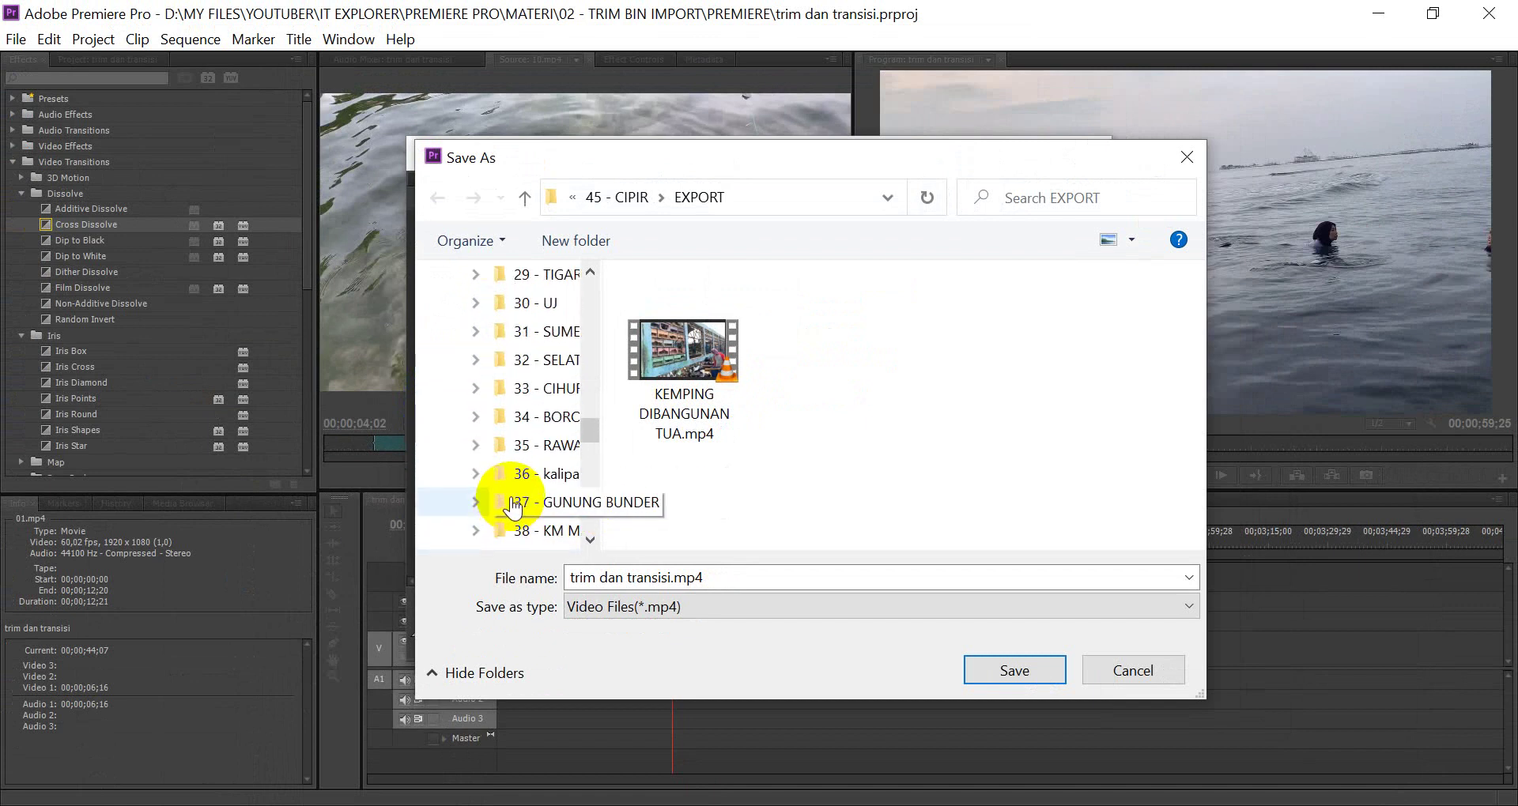
scroll(491, 501, up, 2)
scroll(492, 501, up, 1)
click(468, 386)
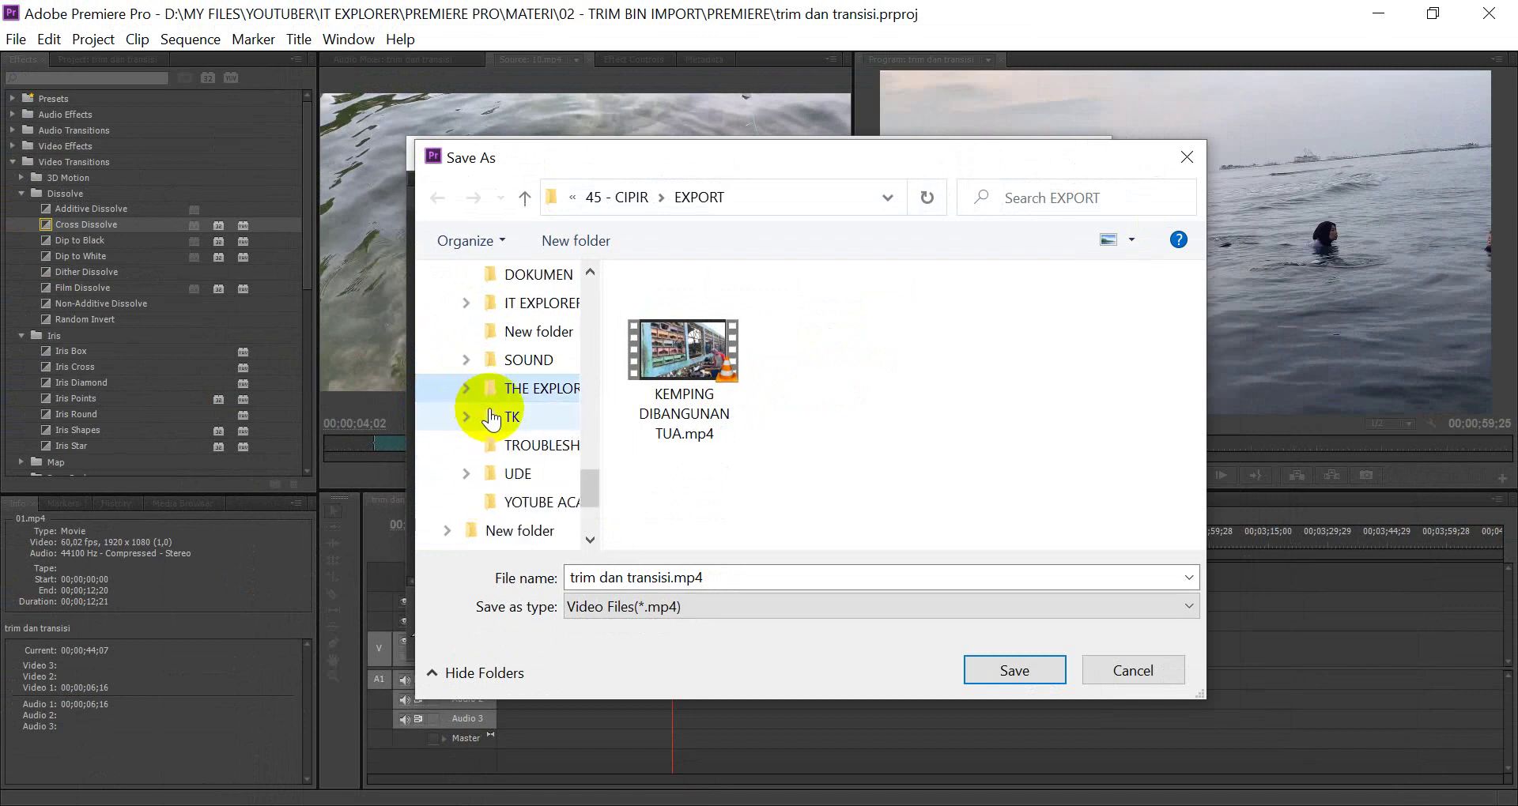
Expand IT EXPLORER > PREMIERE PRO > MATERI and select the 02 - TRIM BIN IMPORT folder
click(467, 304)
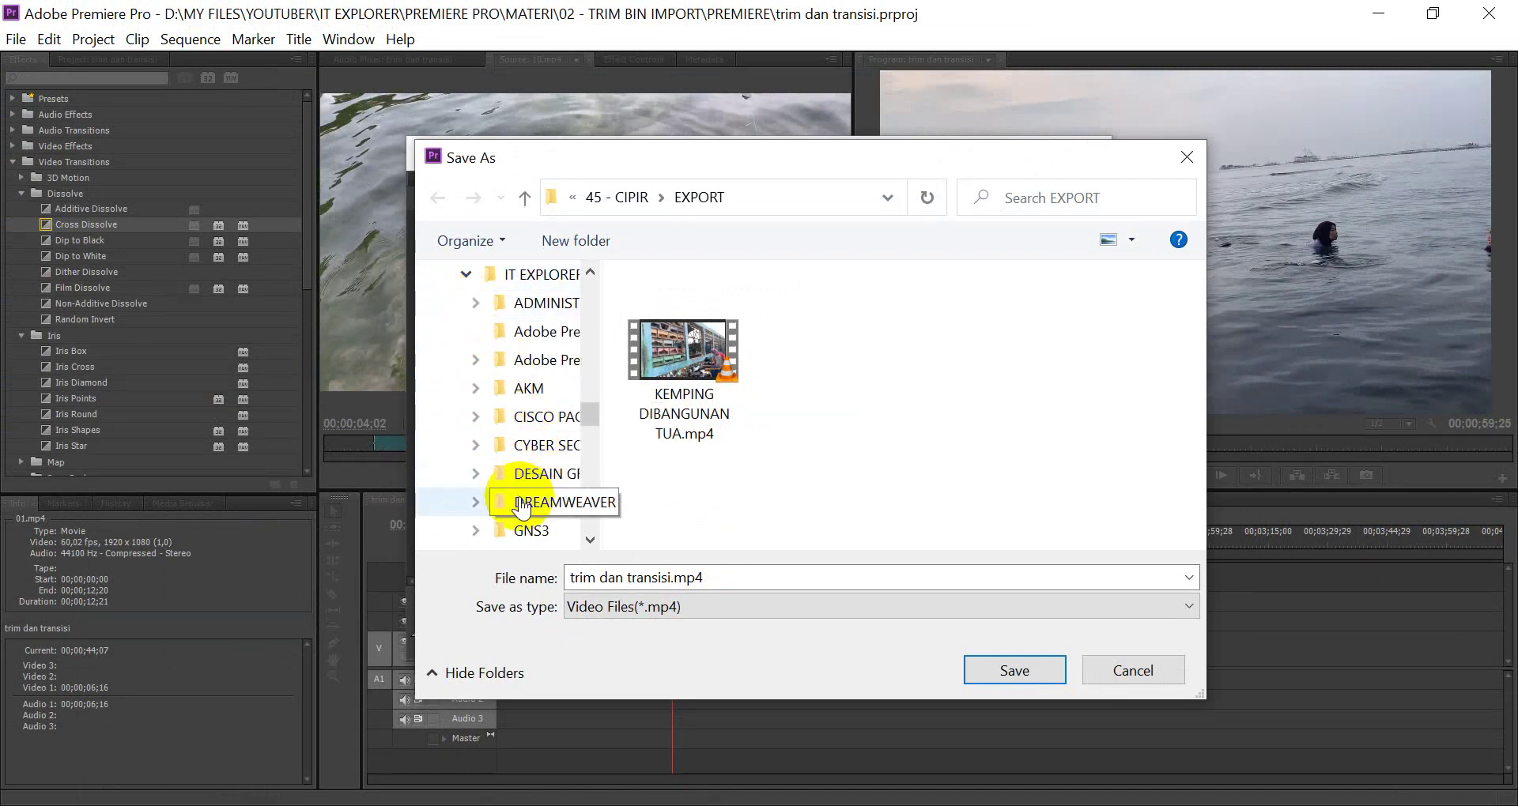
scroll(466, 502, down, 1)
scroll(458, 505, down, 1)
scroll(536, 479, down, 1)
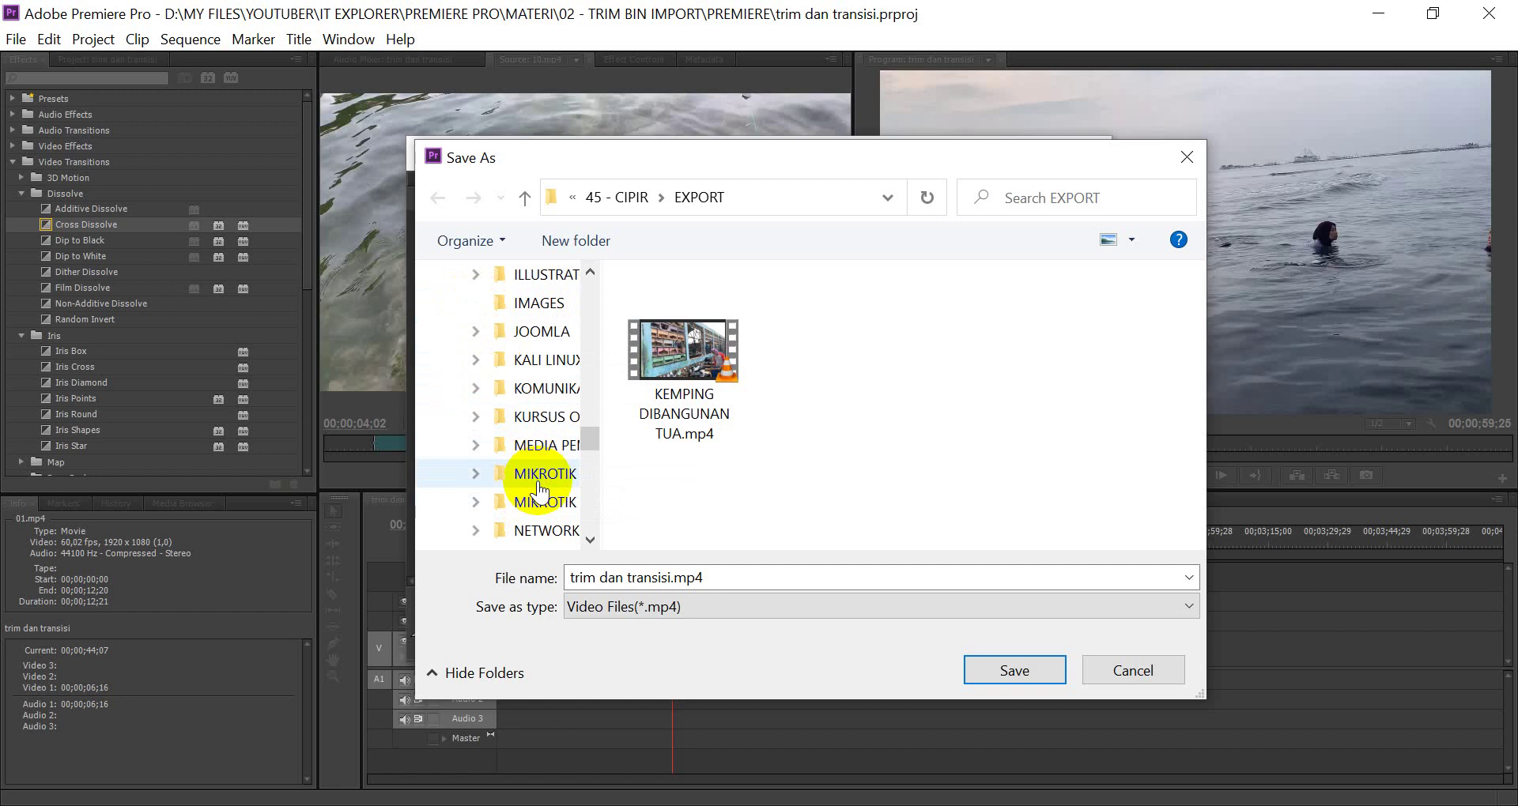
scroll(482, 531, down, 1)
scroll(563, 510, down, 1)
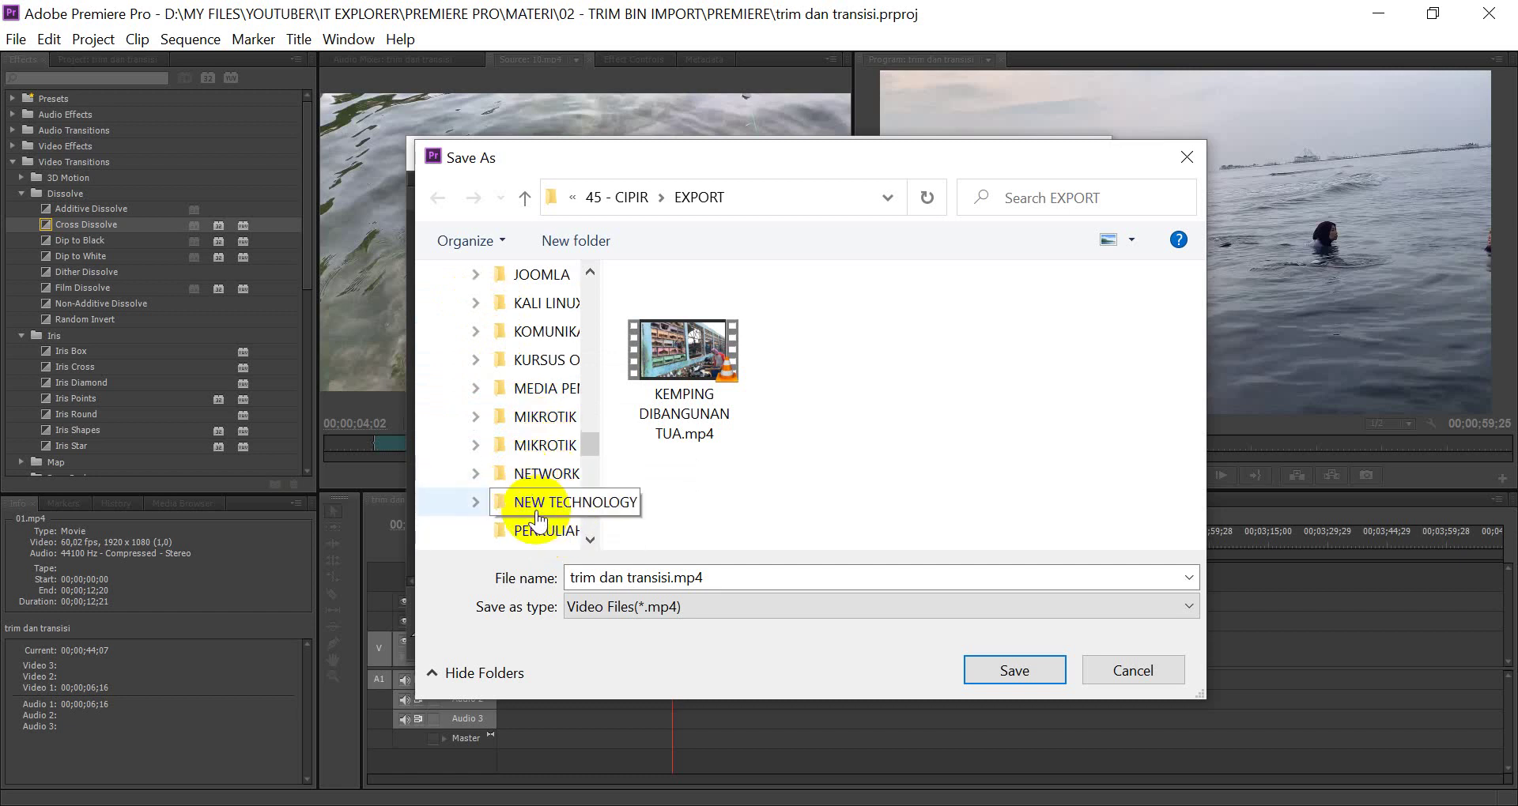
scroll(537, 520, down, 1)
scroll(537, 518, down, 1)
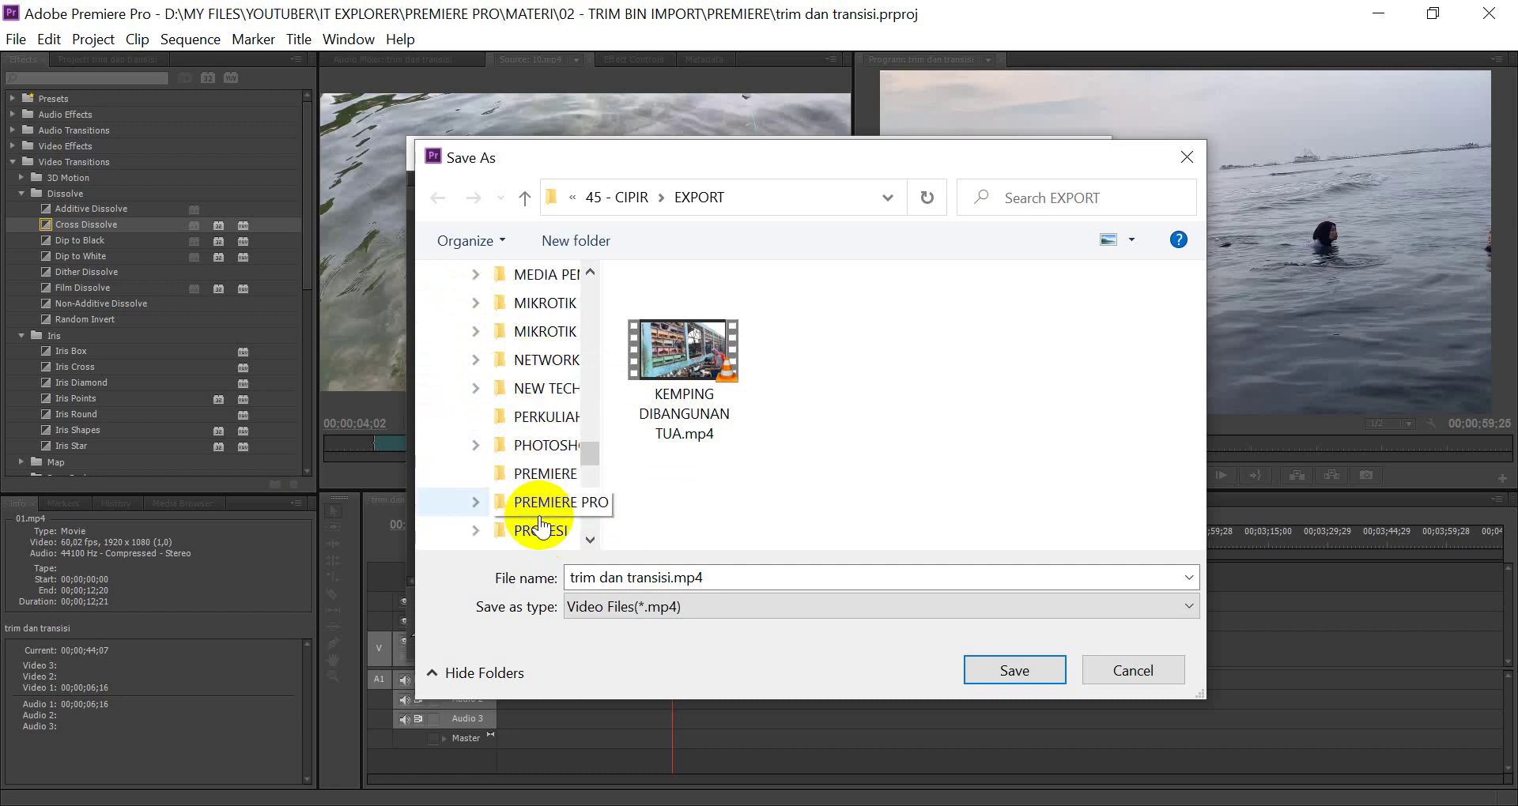
scroll(529, 490, down, 1)
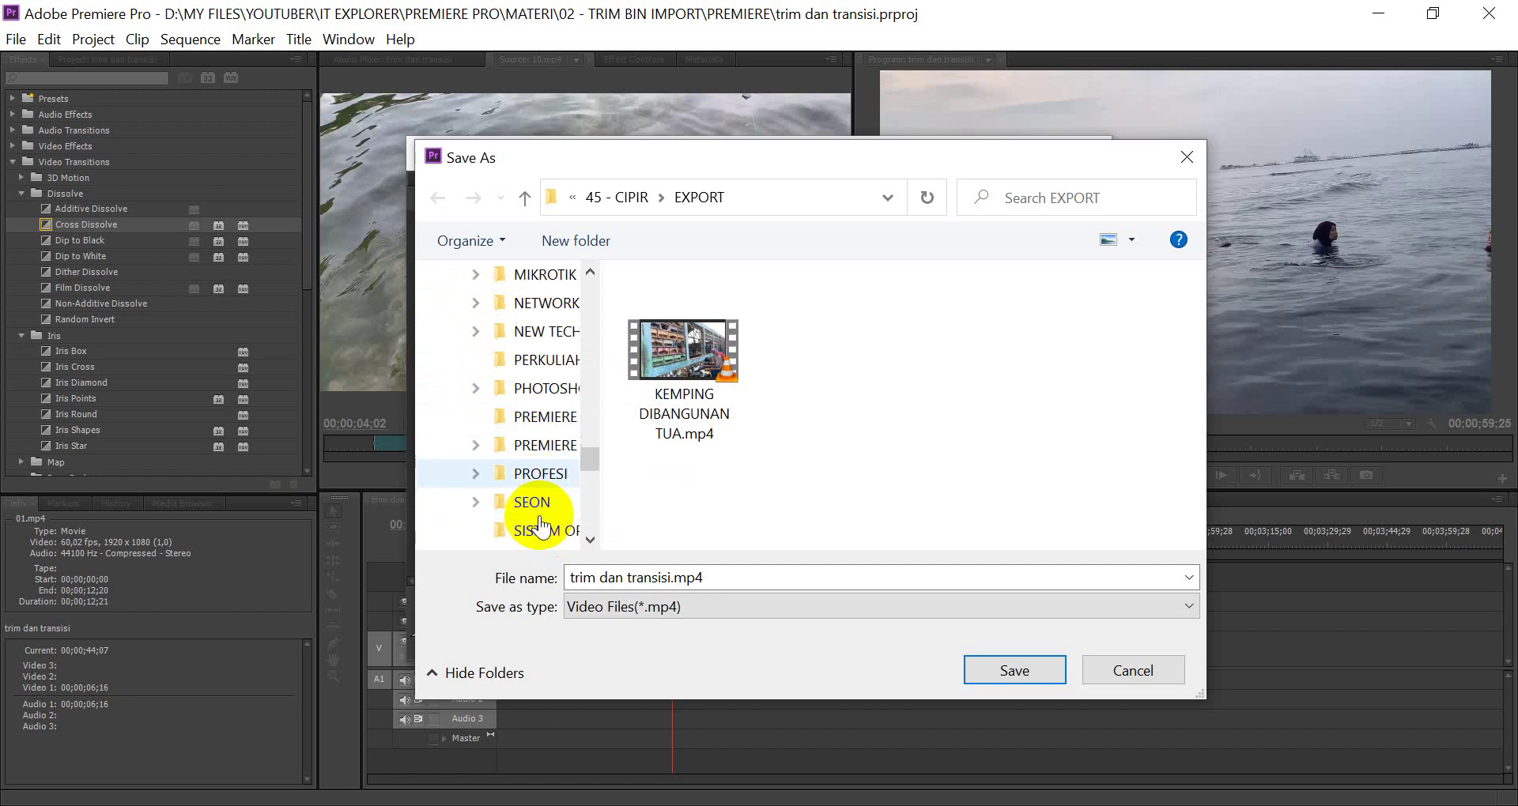
click(474, 444)
click(485, 445)
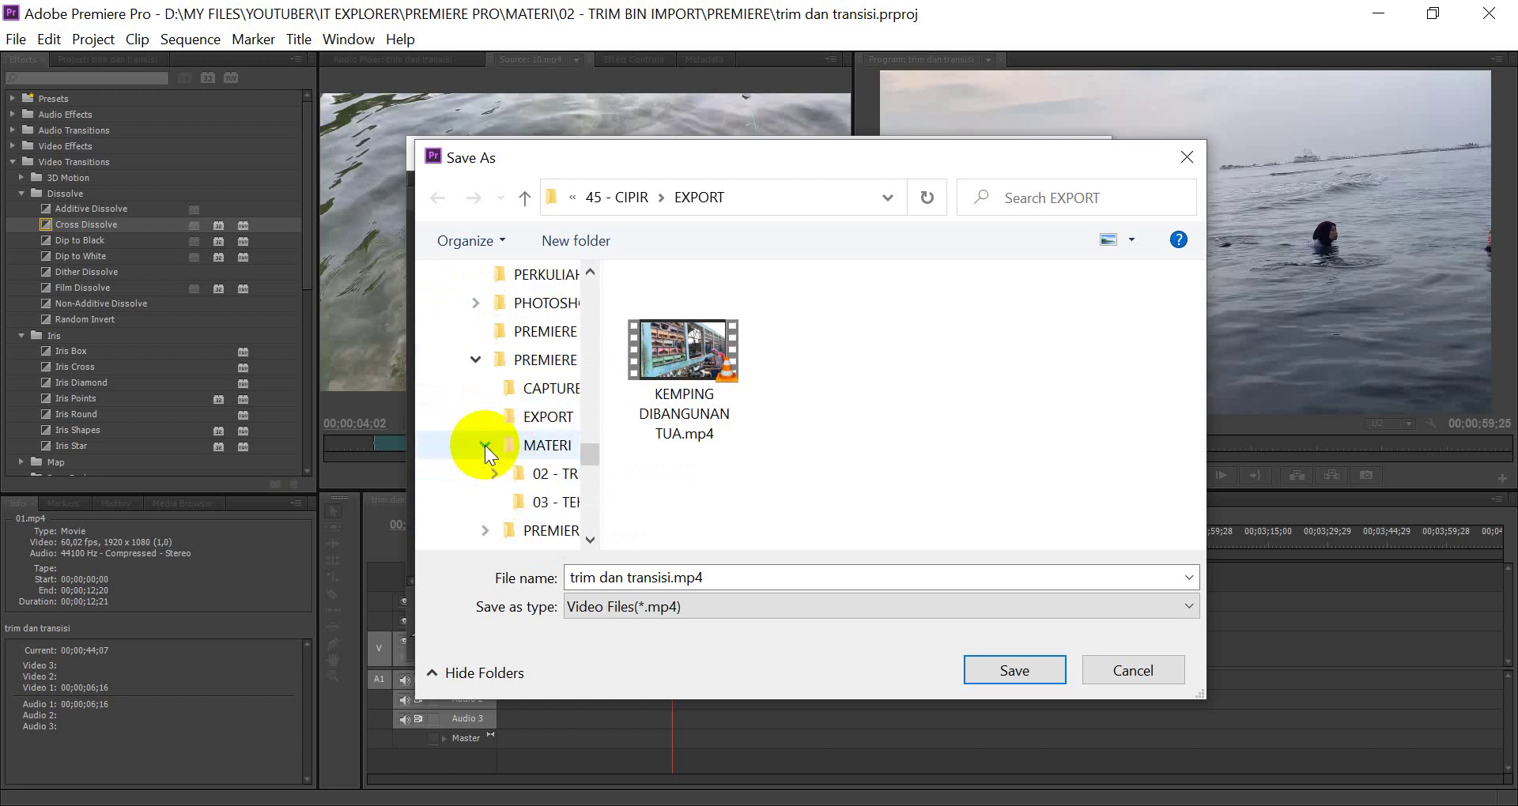
click(554, 474)
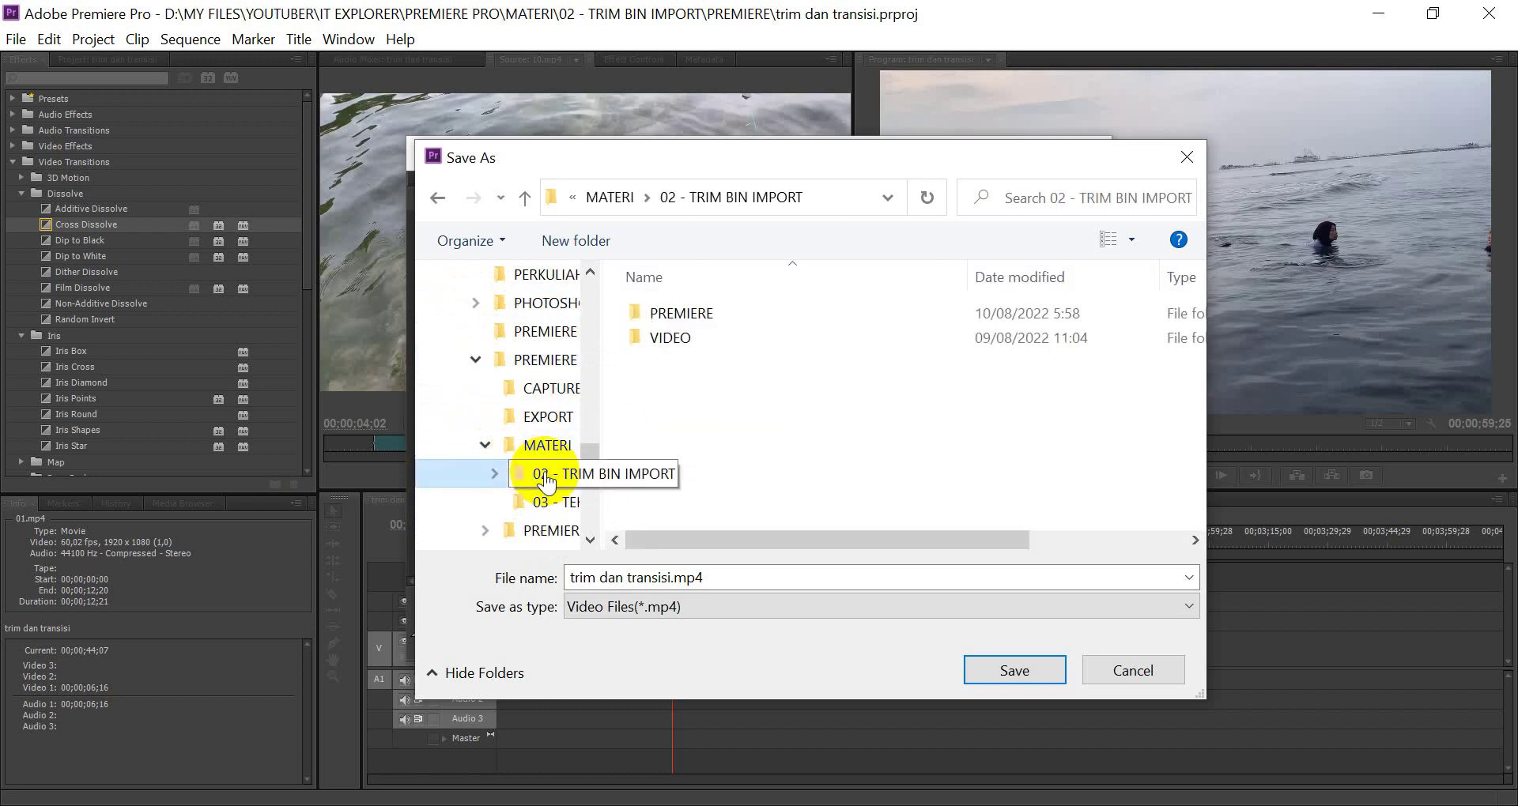
Create a new EXPORT folder in 02 - TRIM BIN IMPORT and open it as the save location
click(601, 237)
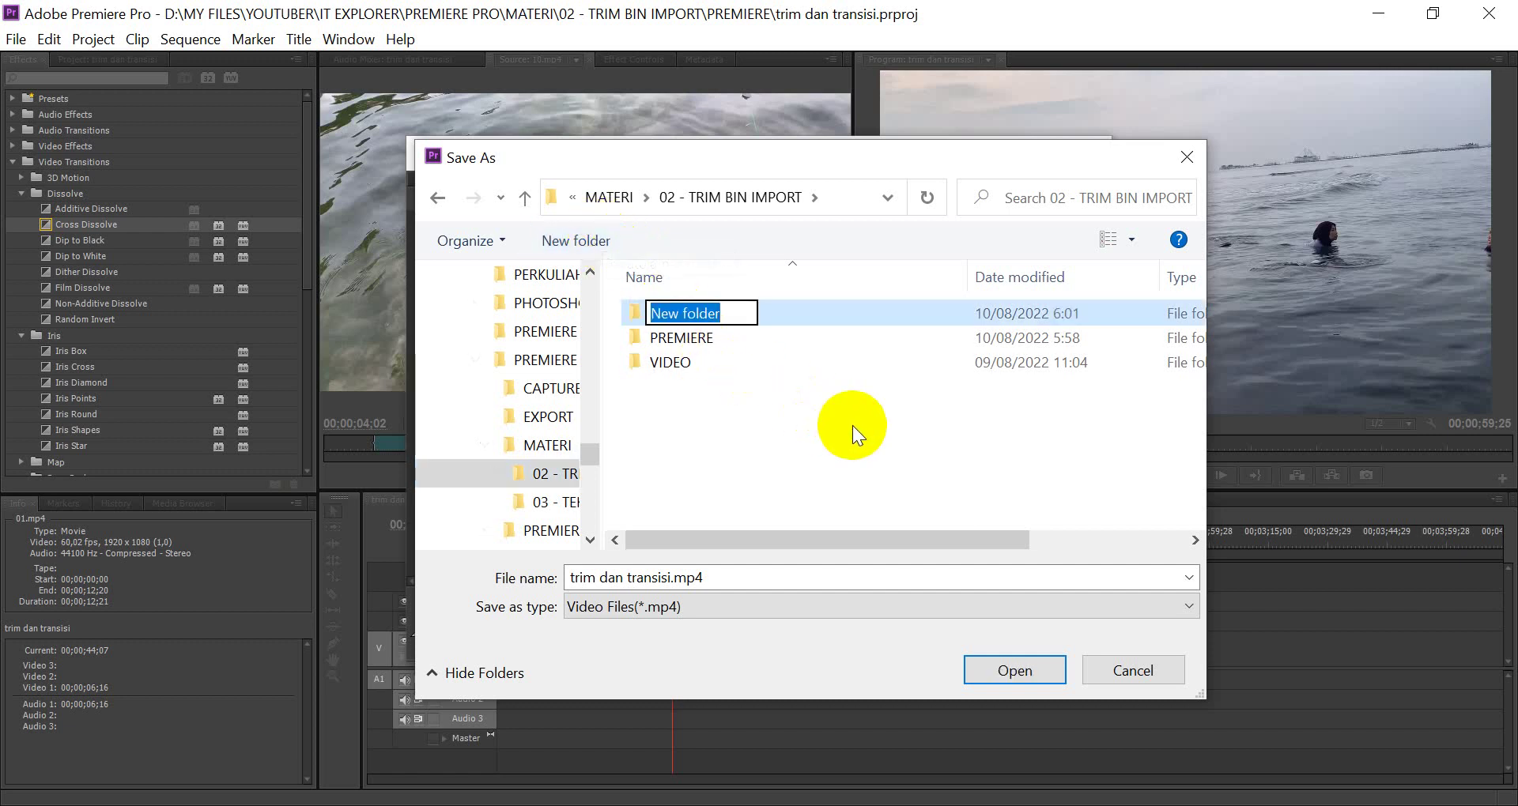
text(EX)
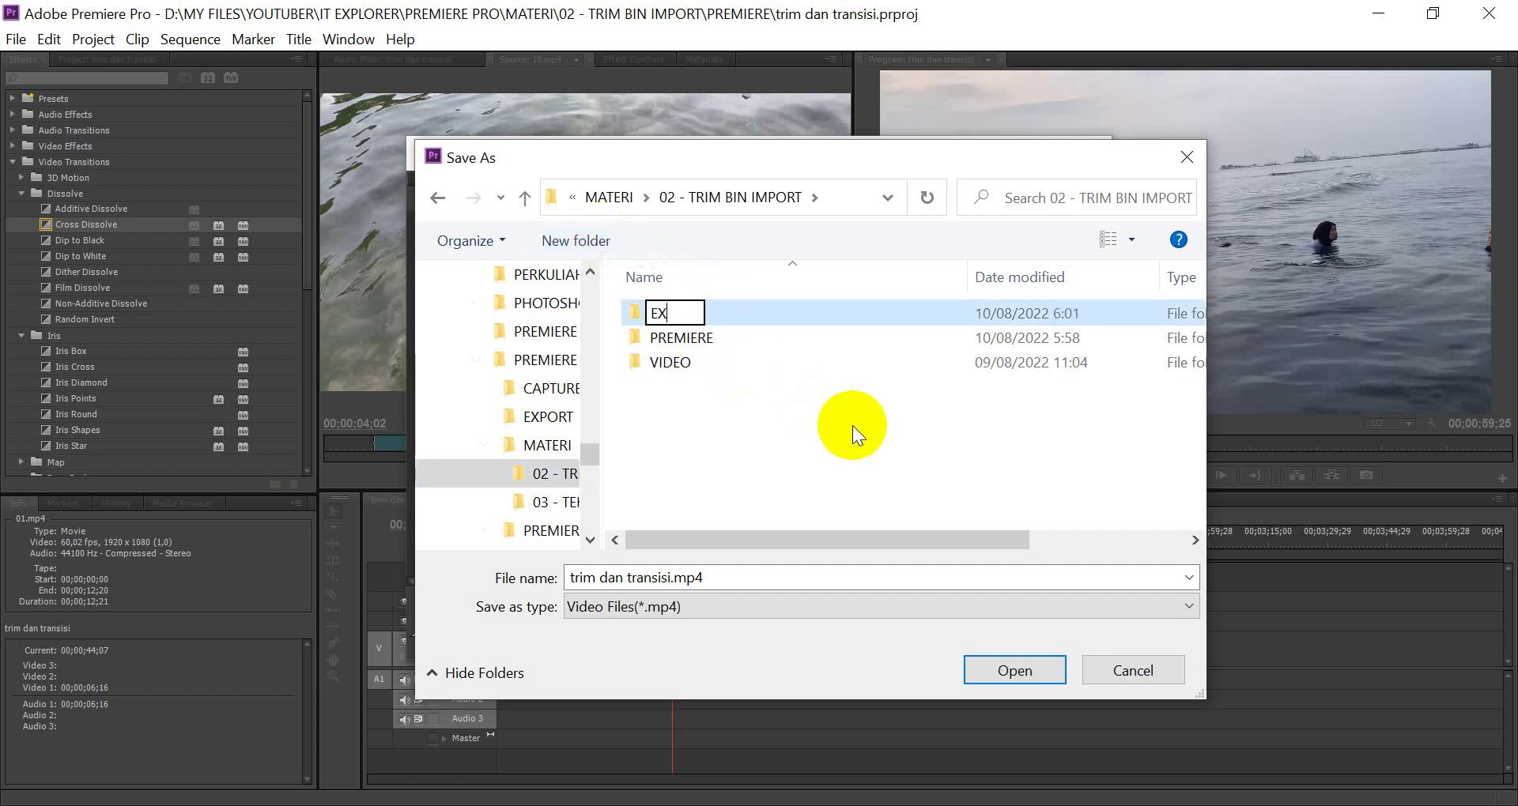
text(POR)
text(T)
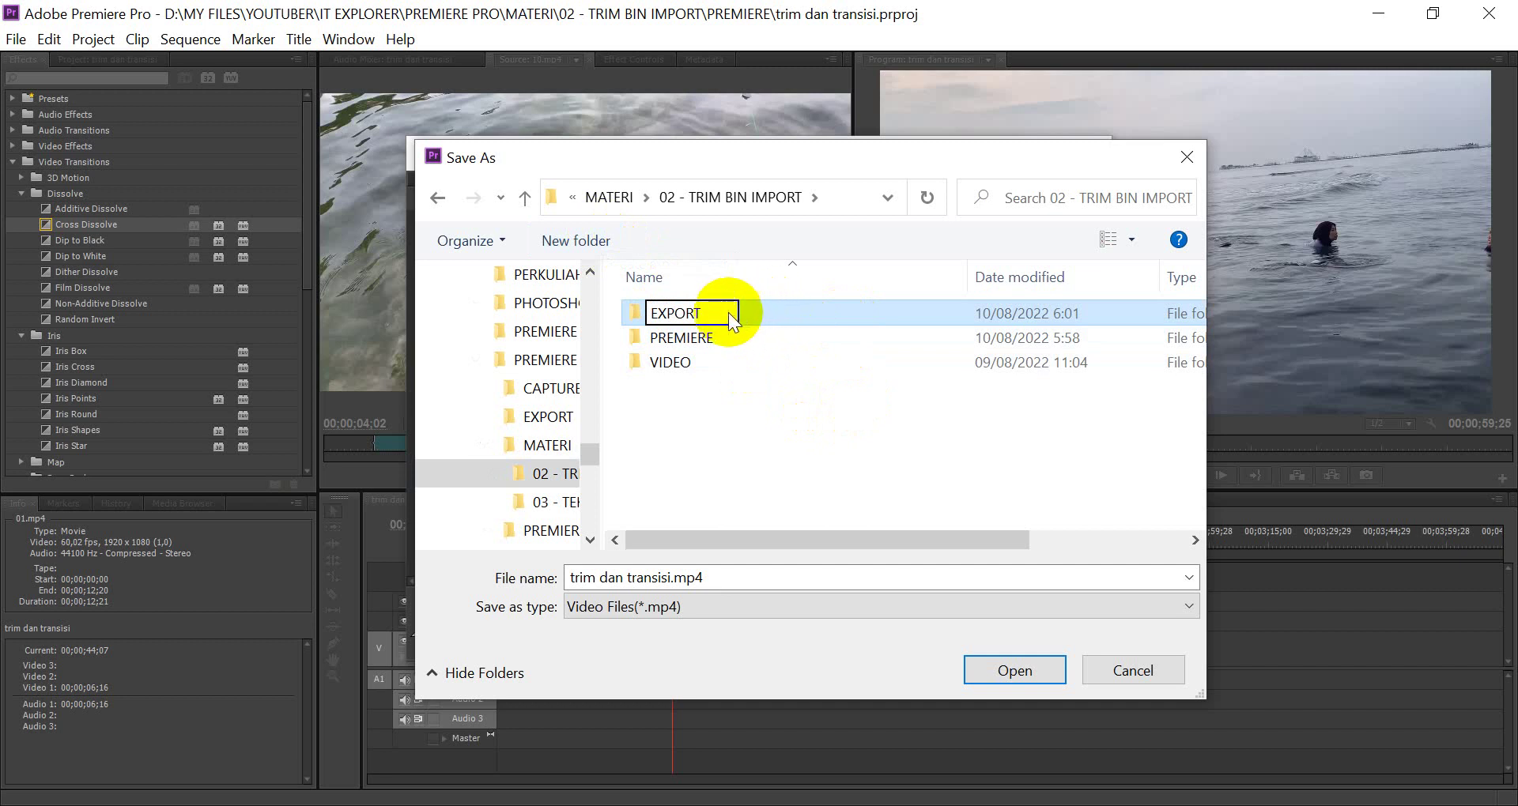
key(Return)
double_click(707, 314)
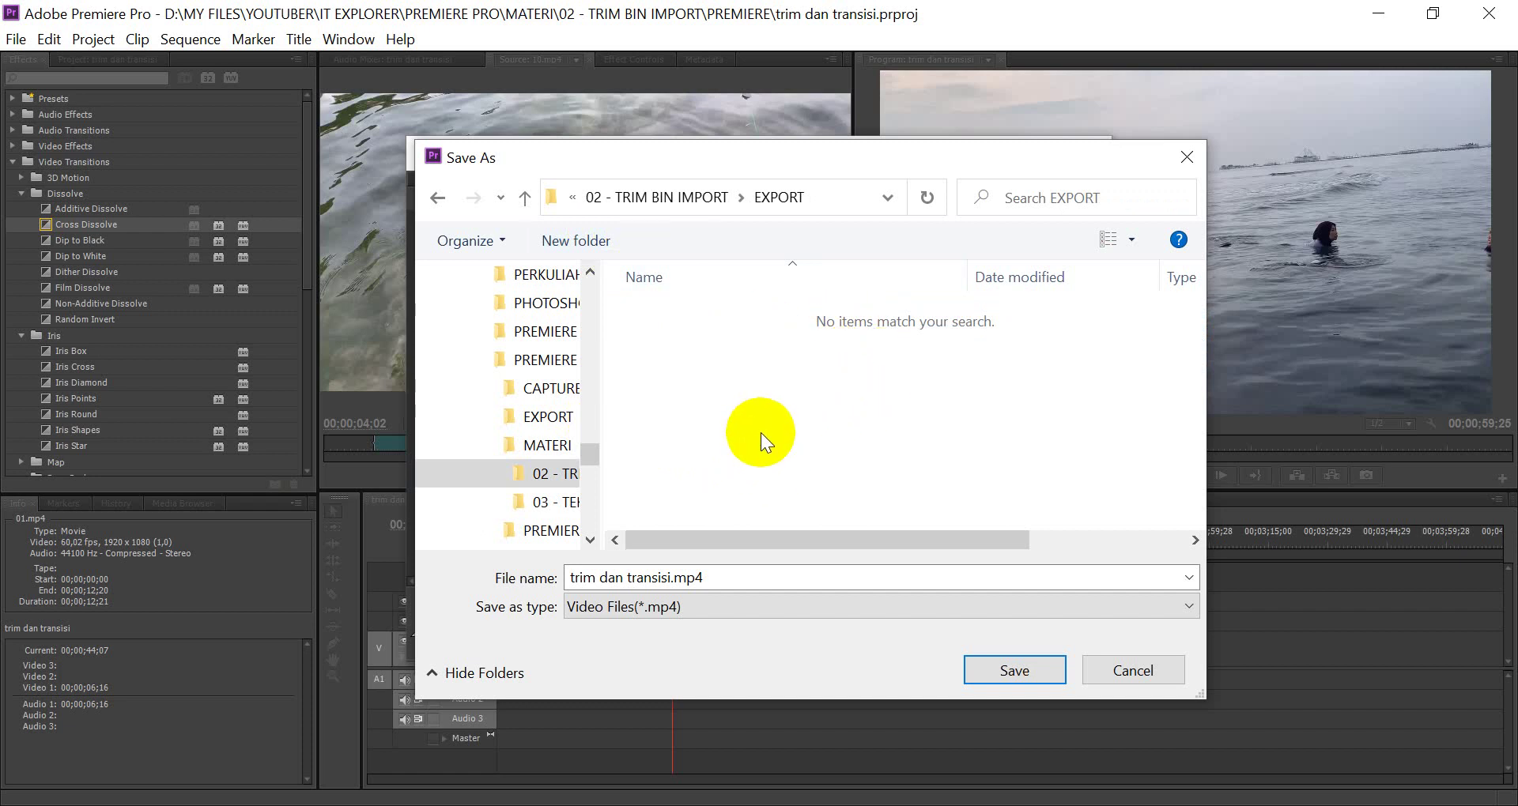
Save the output as trim dan transisi.mp4 in the EXPORT folder
click(1001, 666)
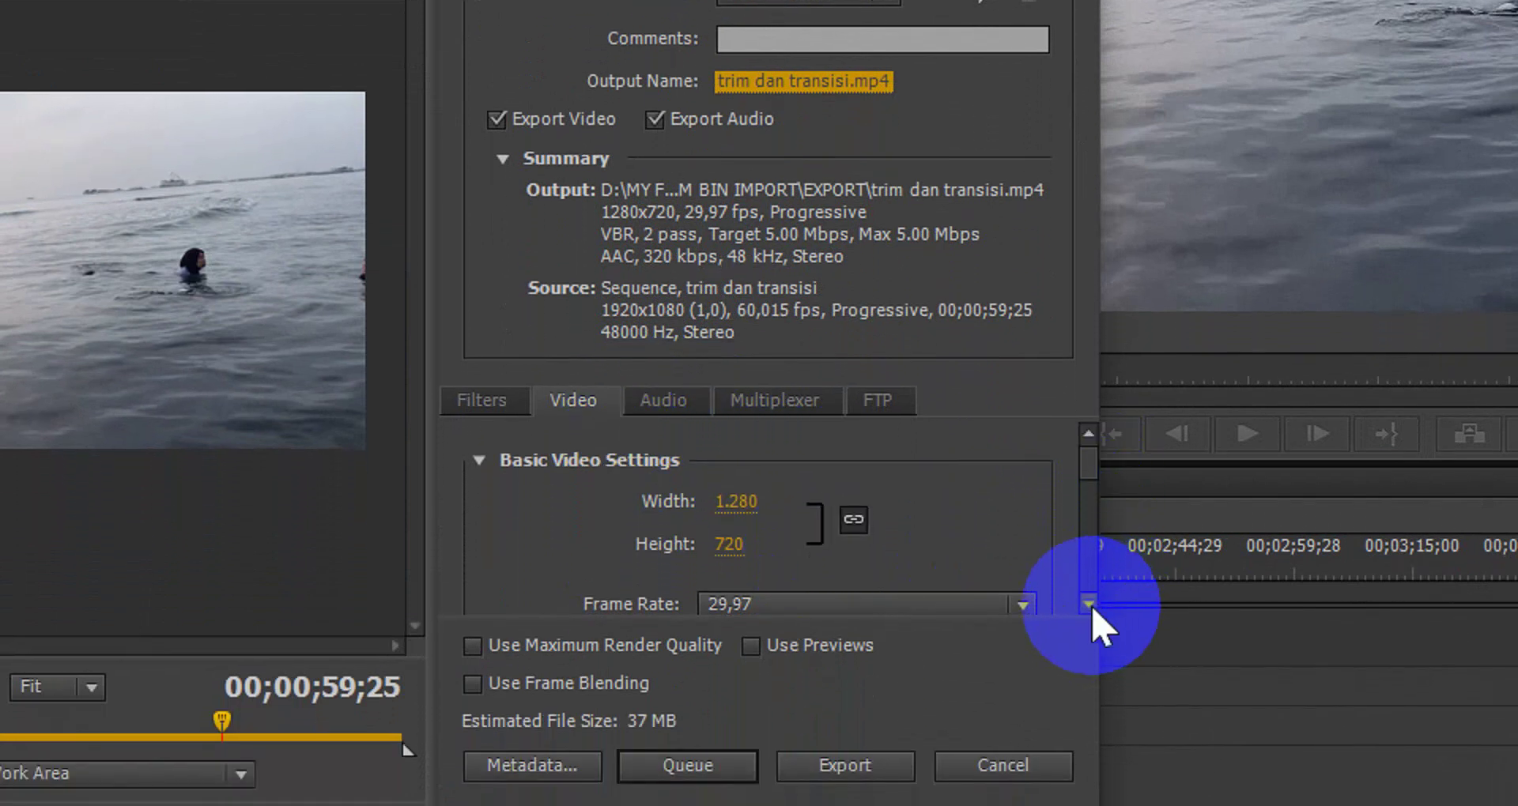
click(1088, 605)
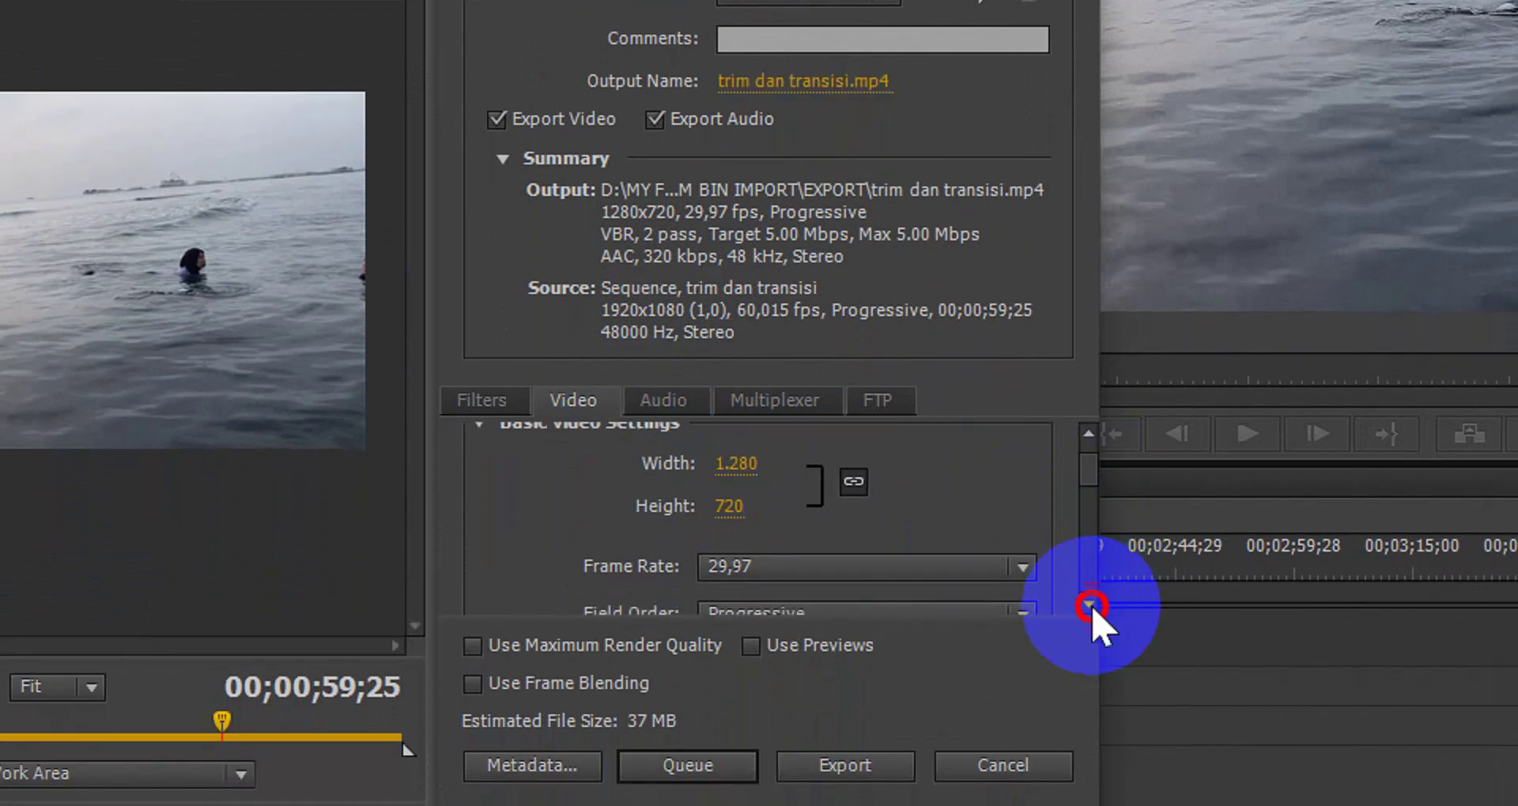
click(1089, 606)
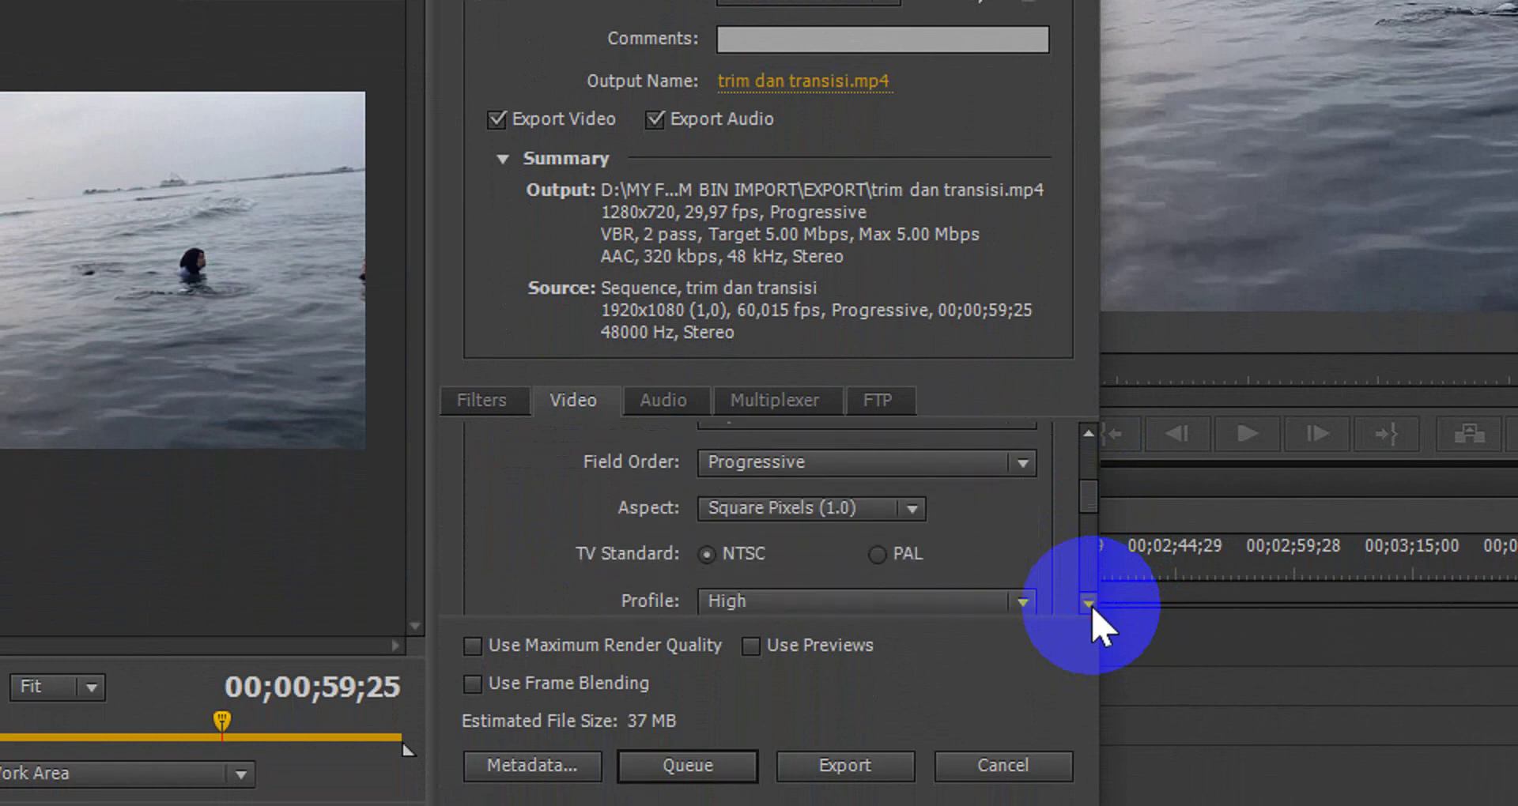
click(1088, 605)
click(1088, 605)
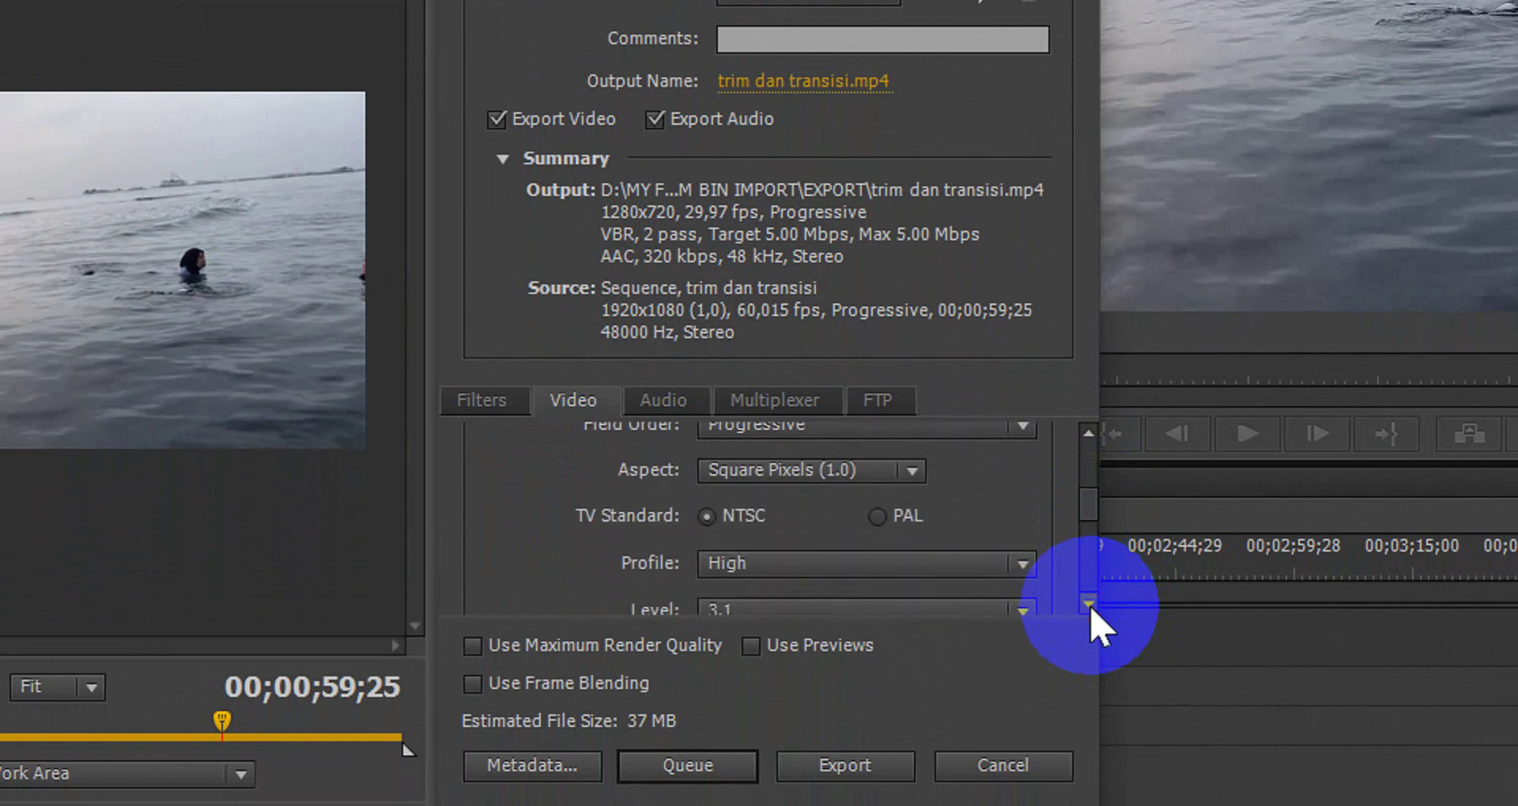
click(1089, 605)
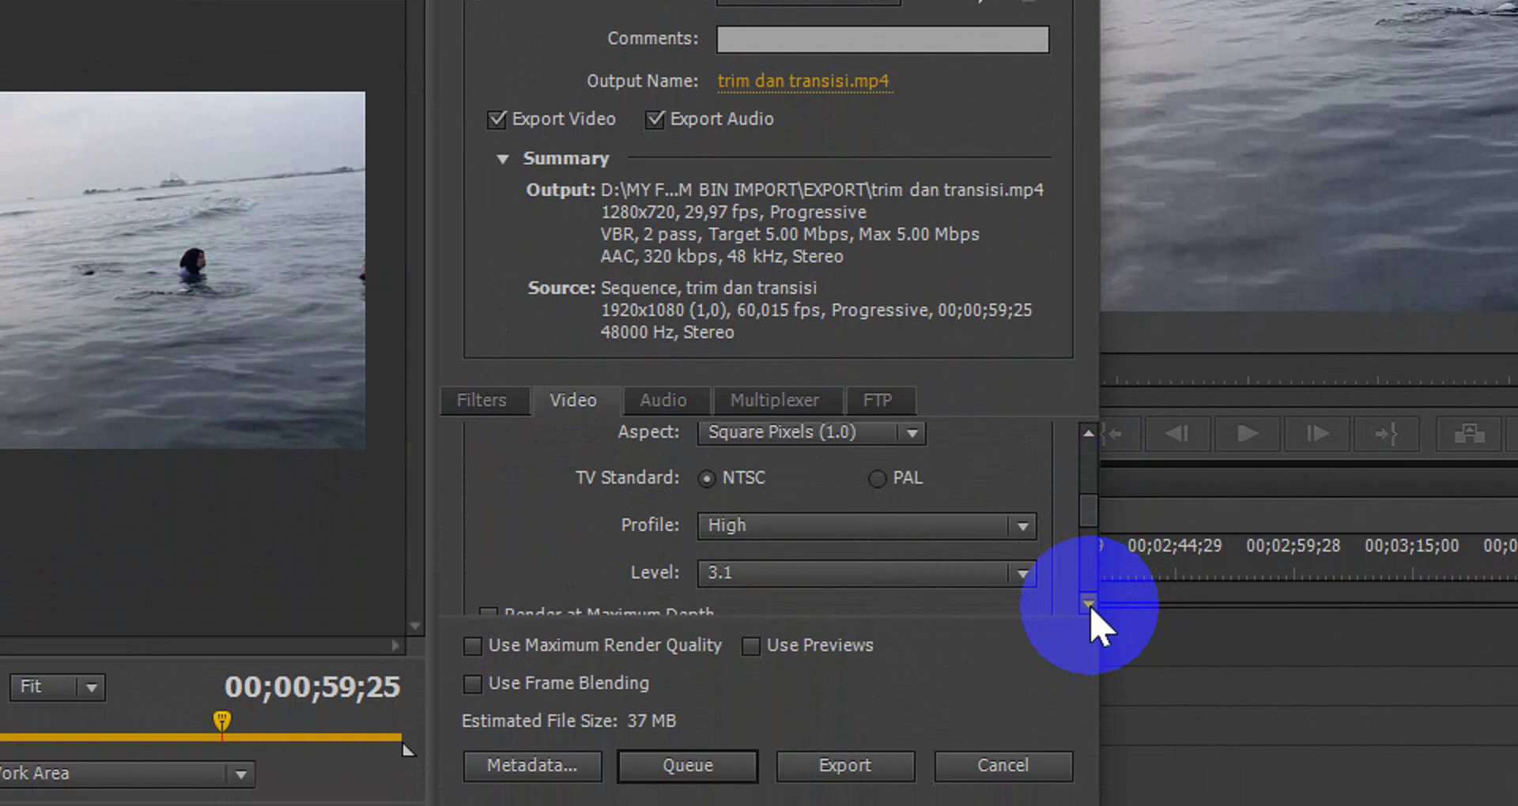
click(1089, 605)
click(1089, 606)
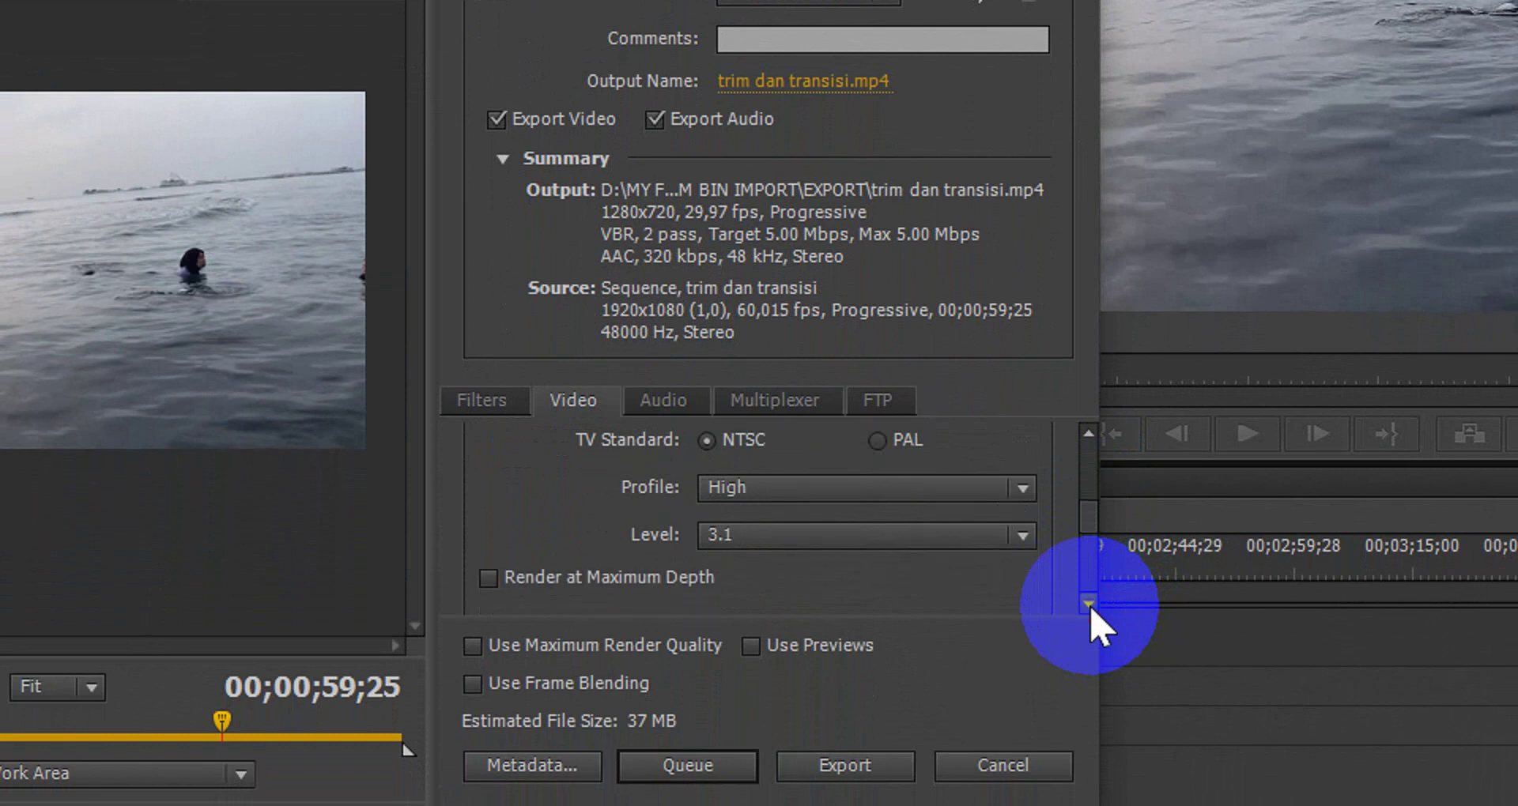
click(1089, 606)
click(1089, 606)
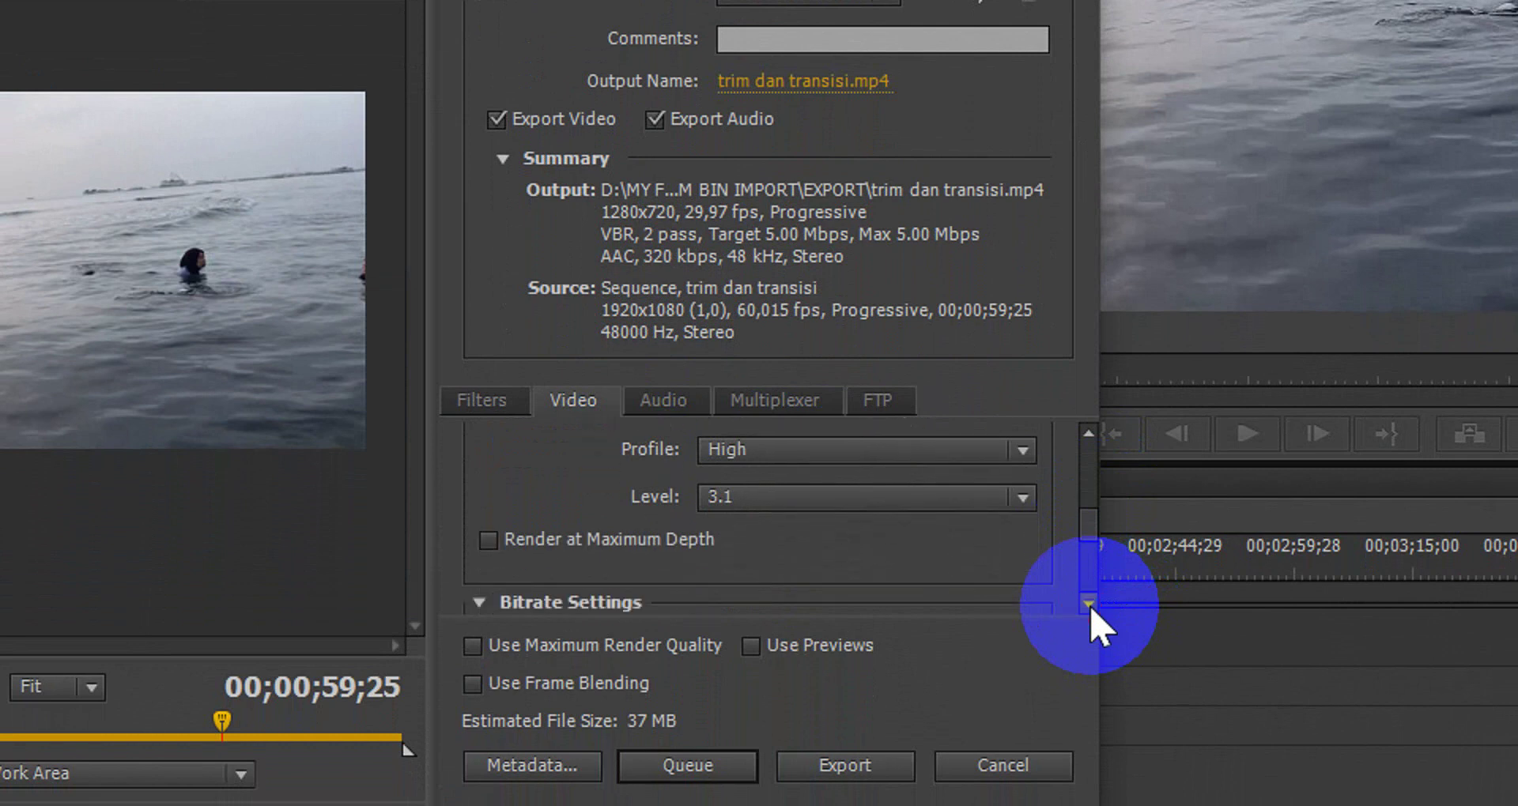
Enable Render at Maximum Depth in the Video export settings
click(565, 539)
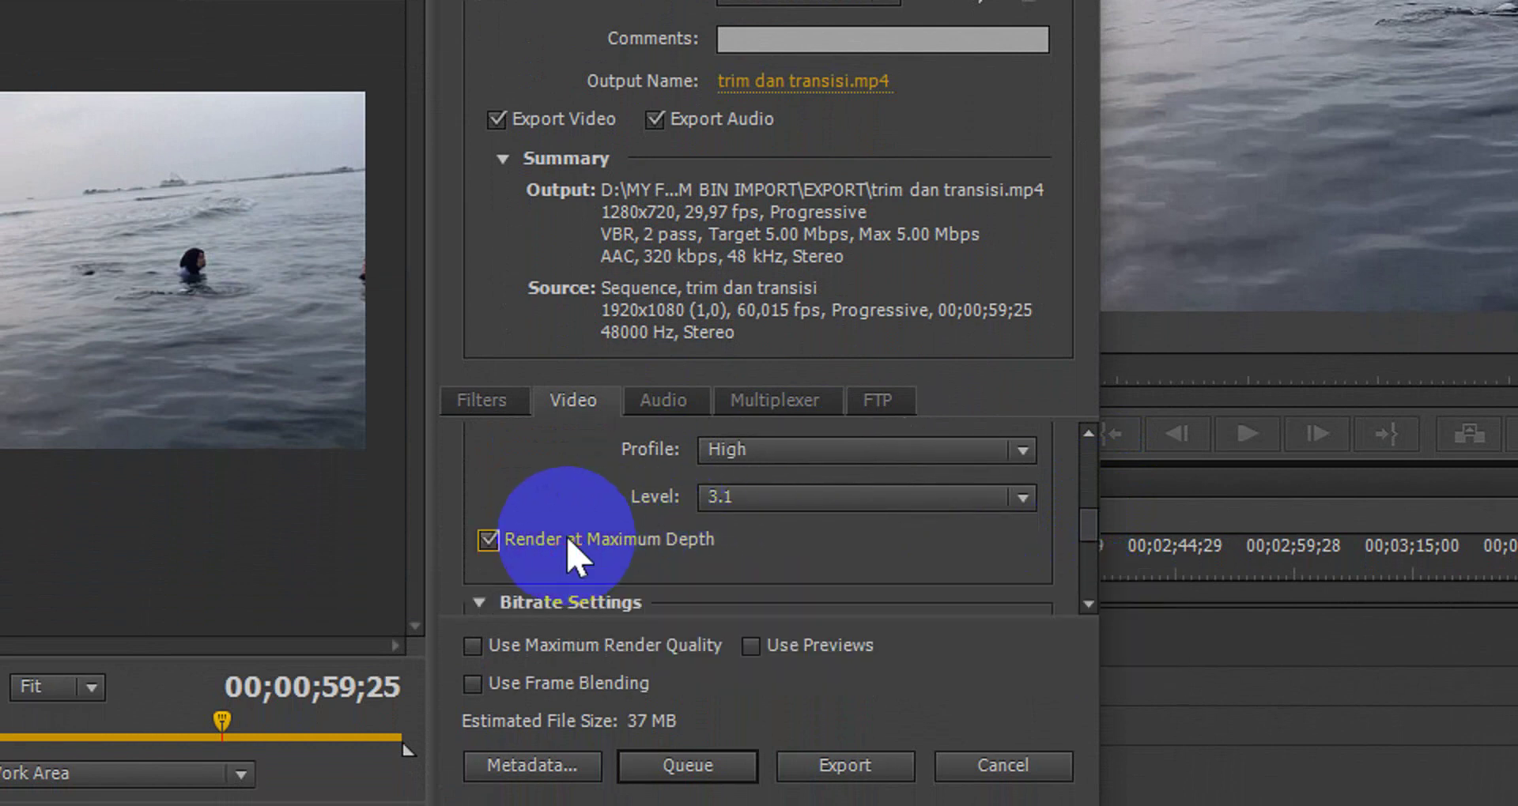
click(1089, 606)
click(1089, 606)
click(1089, 605)
click(1090, 605)
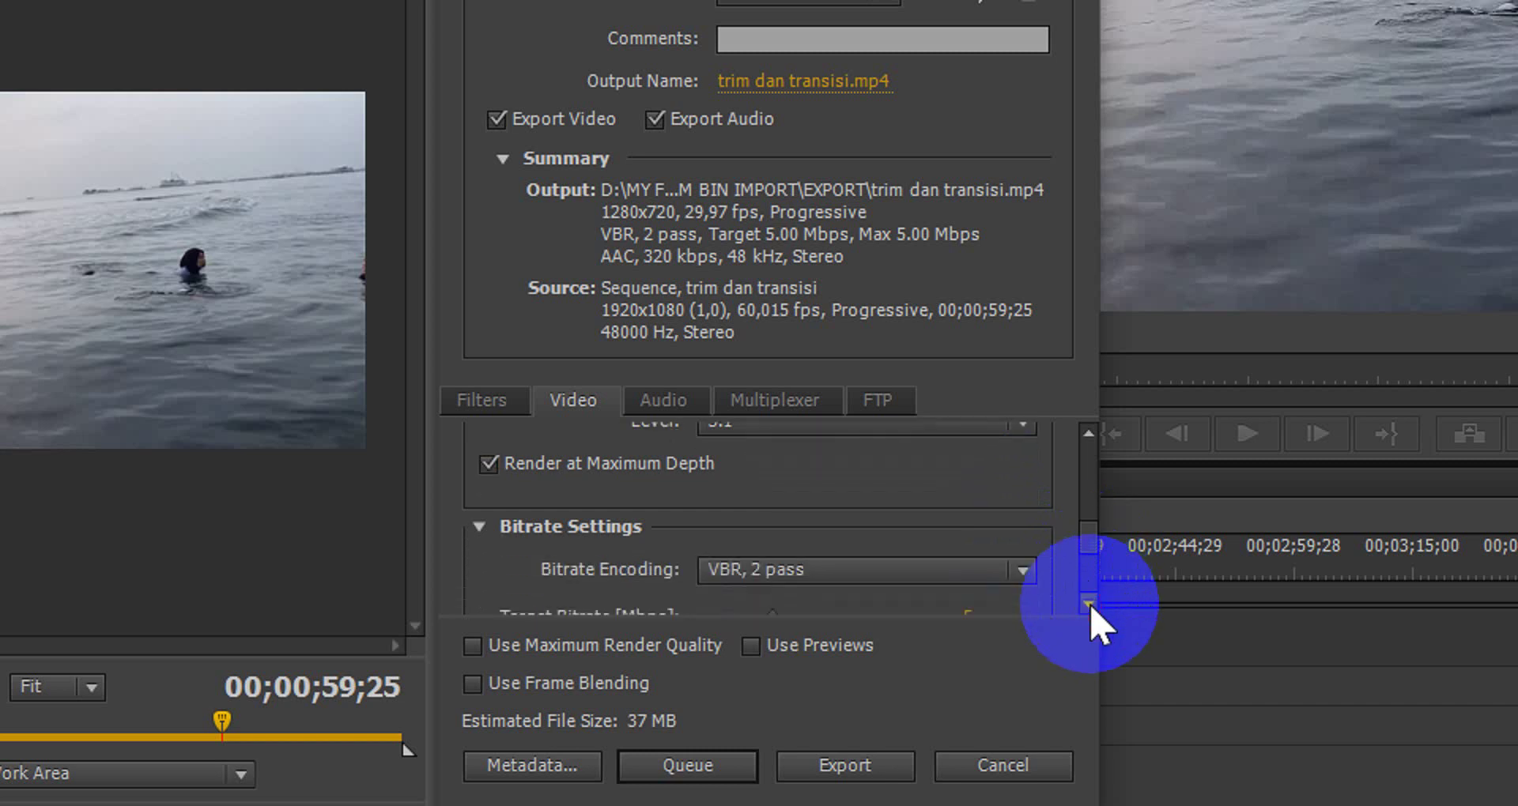
click(1089, 606)
click(1089, 605)
Set bitrate encoding to VBR, 1 pass with a 15 Mbps target bitrate
click(972, 546)
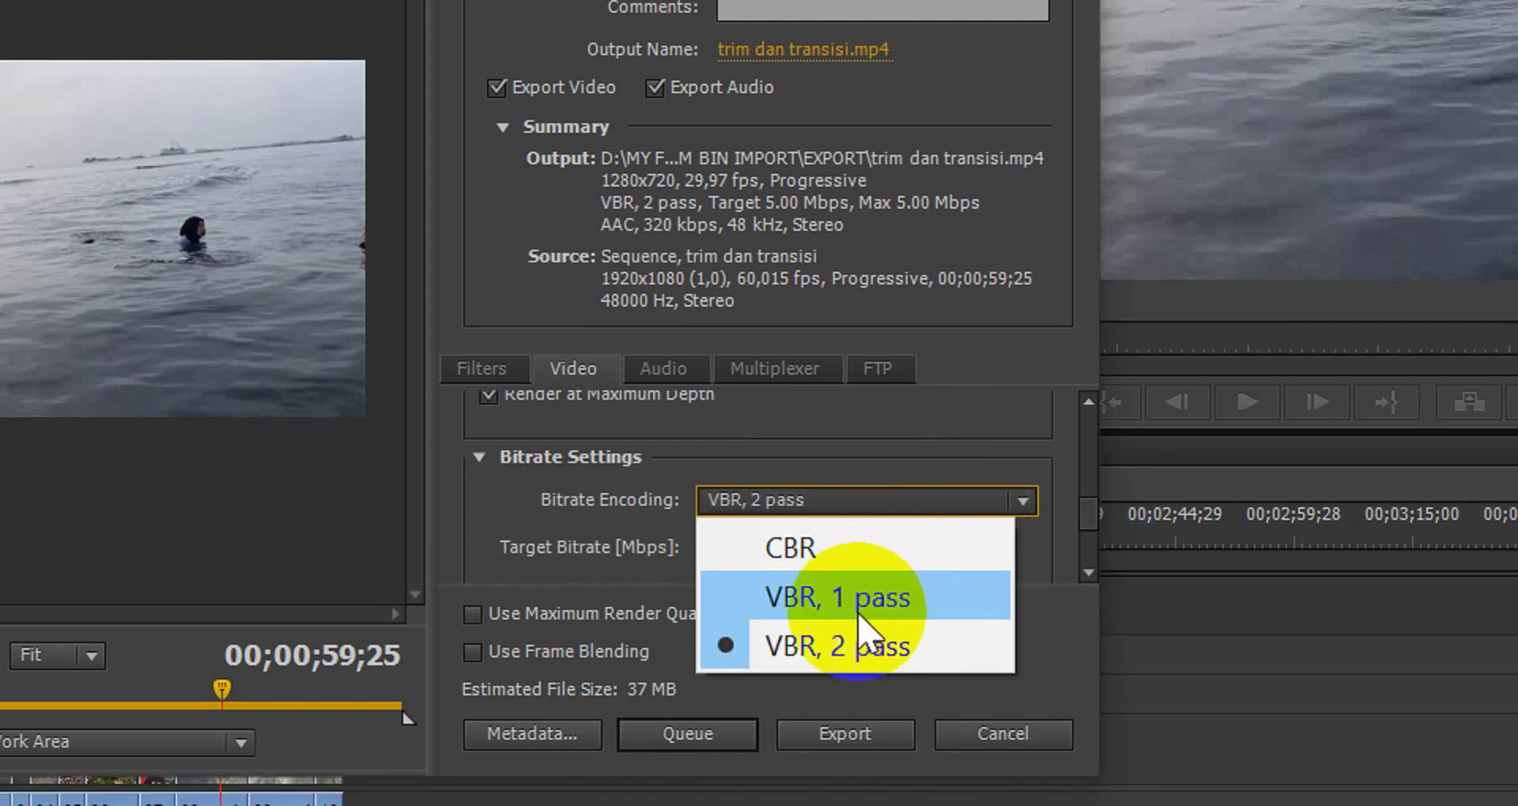
click(878, 620)
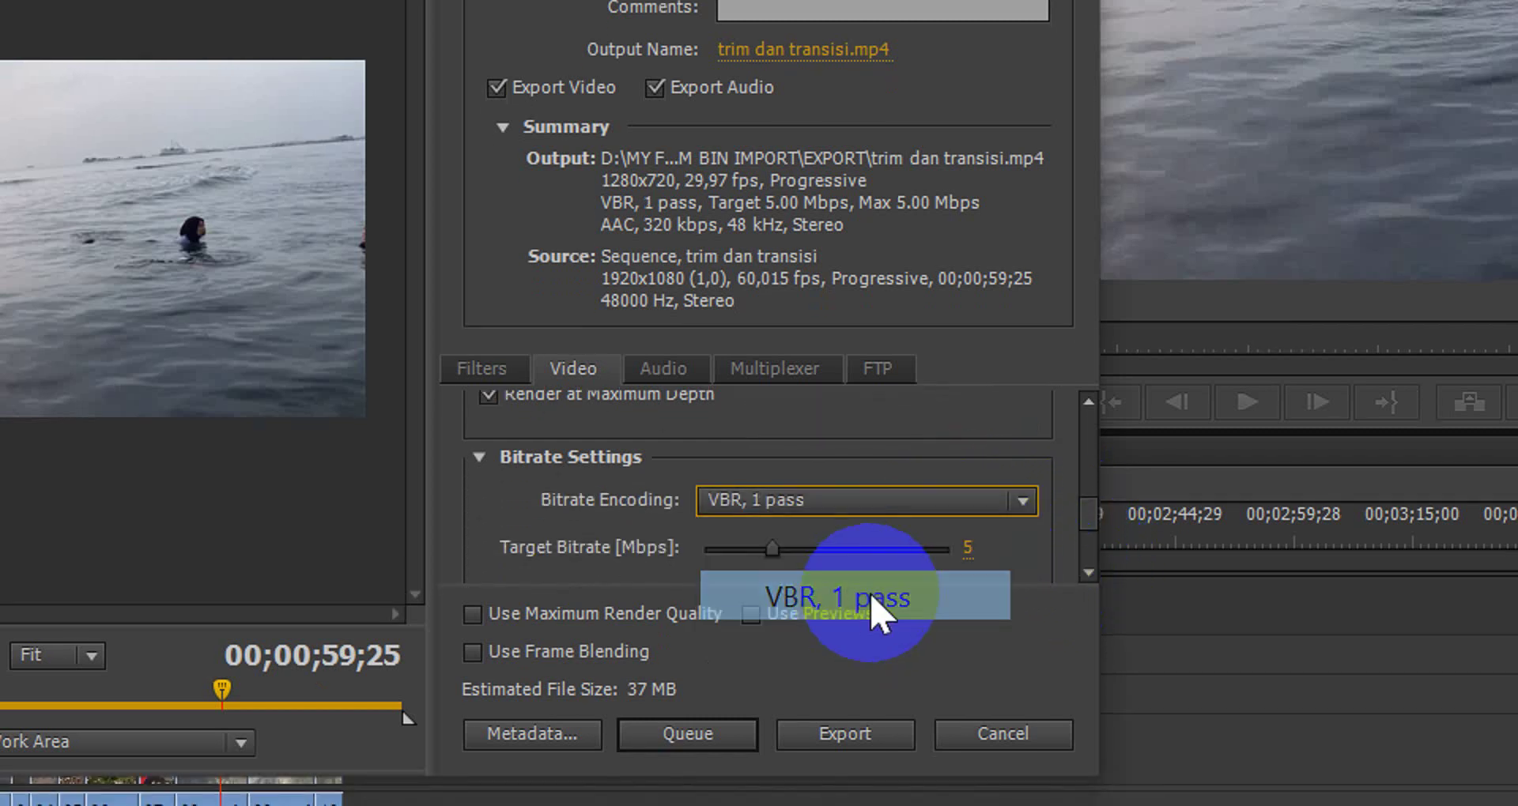
click(1089, 572)
click(1089, 572)
click(1089, 572)
click(1089, 572)
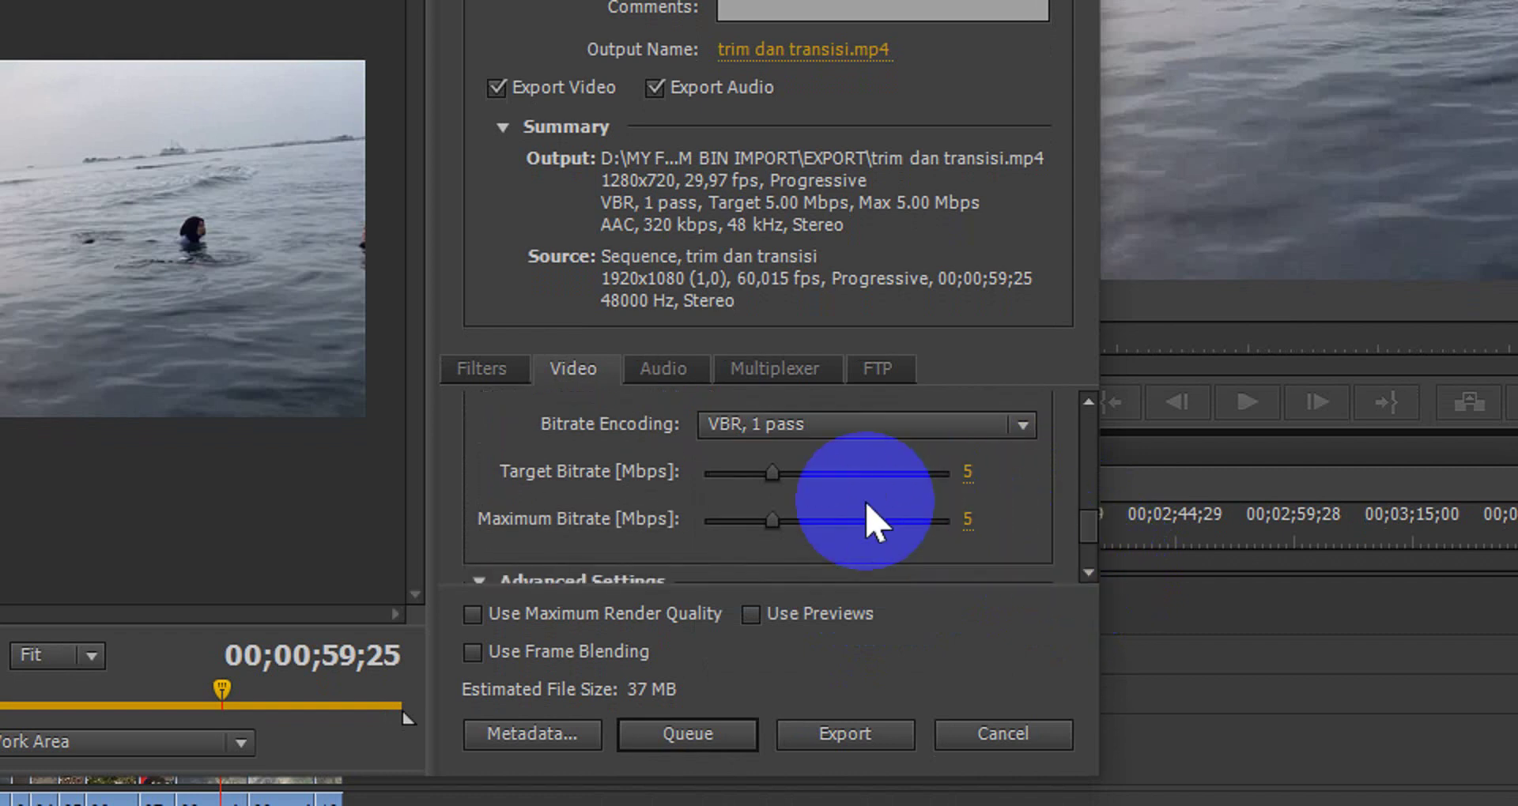
click(966, 474)
text(15)
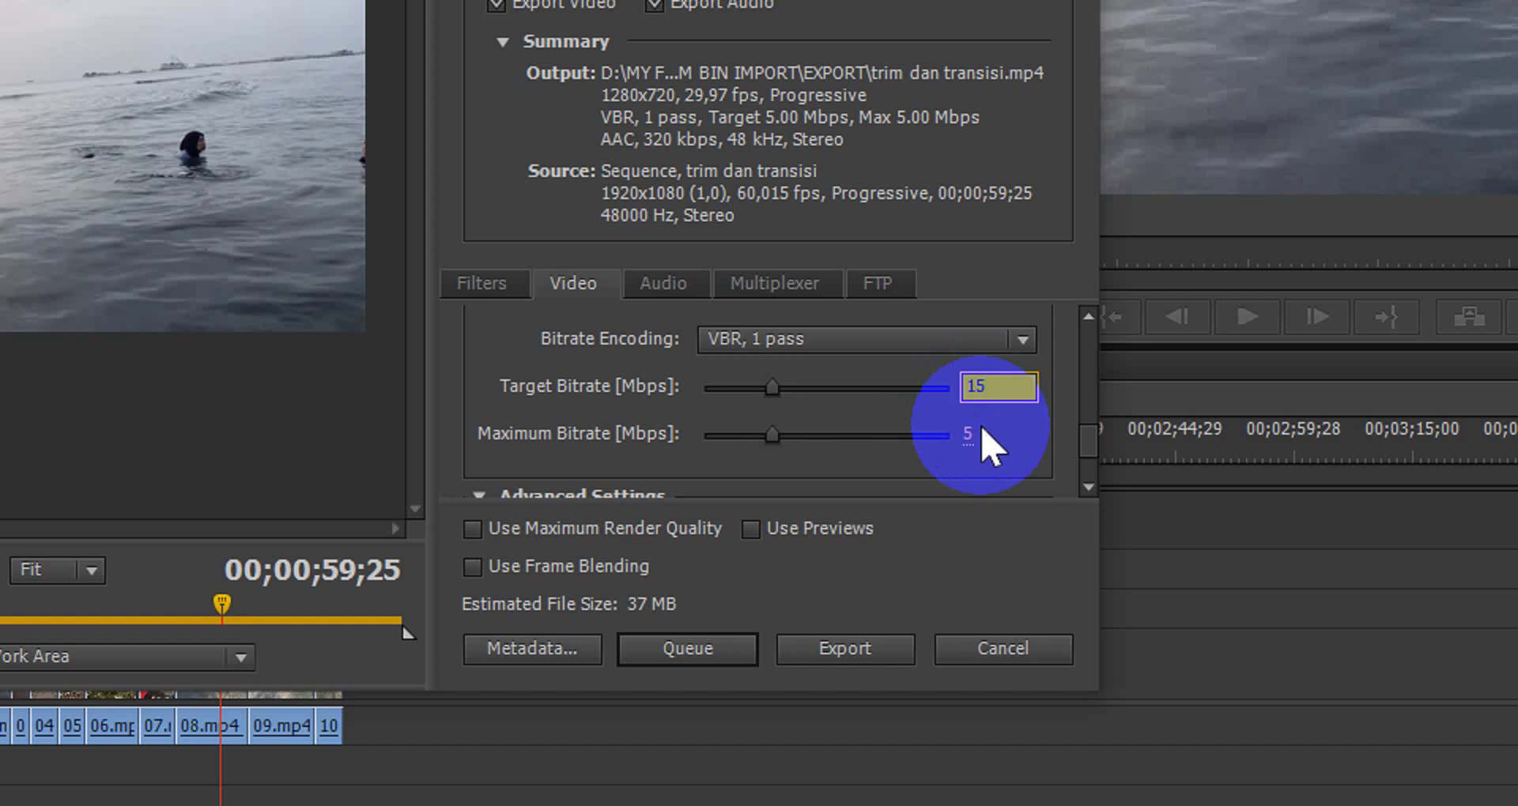
key(Return)
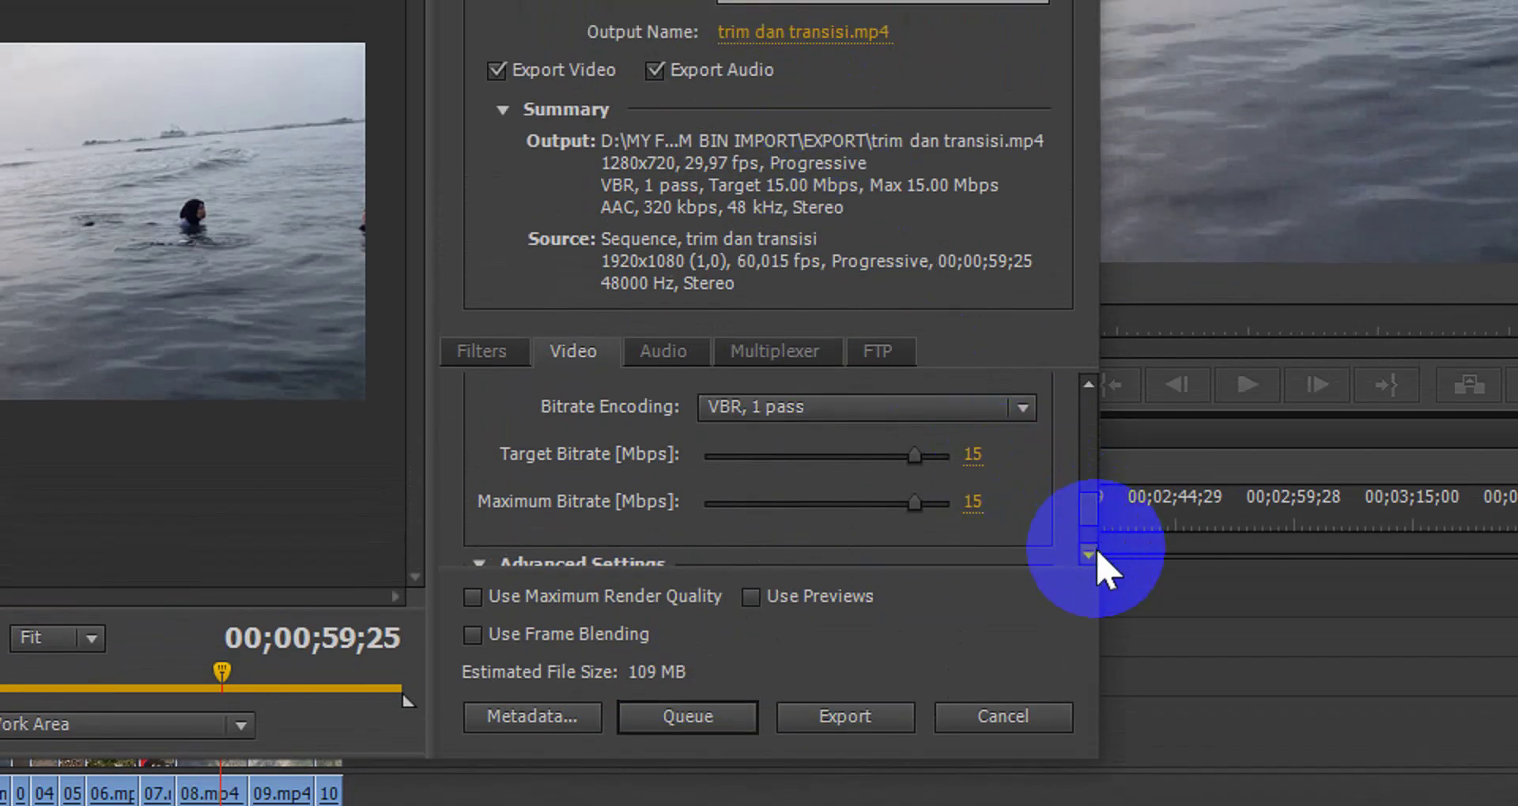
click(1089, 555)
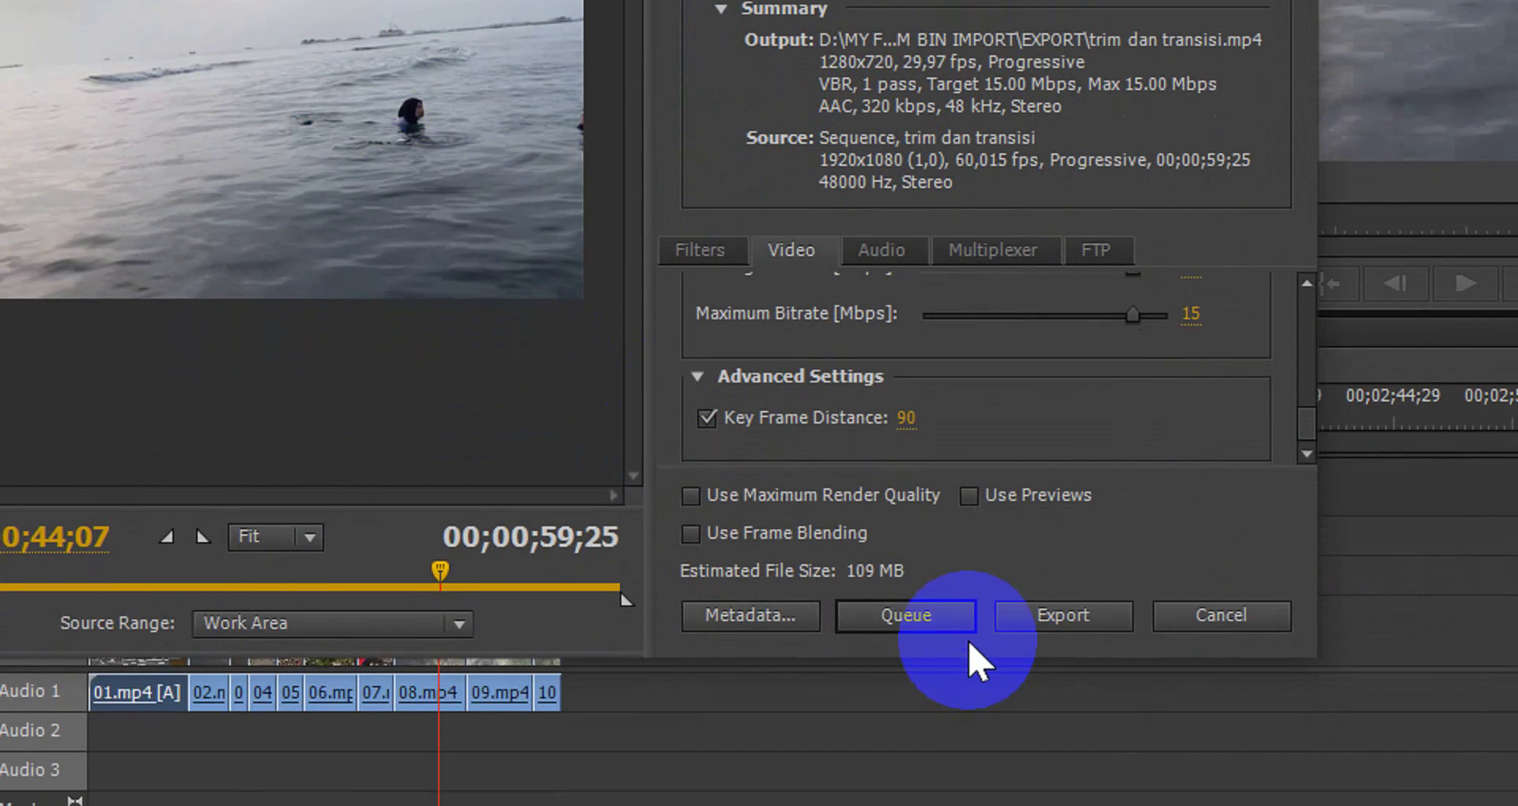
Export the sequence, then play the 110 MB trim dan transisi.mp4 from EXPORT in VLC
click(906, 589)
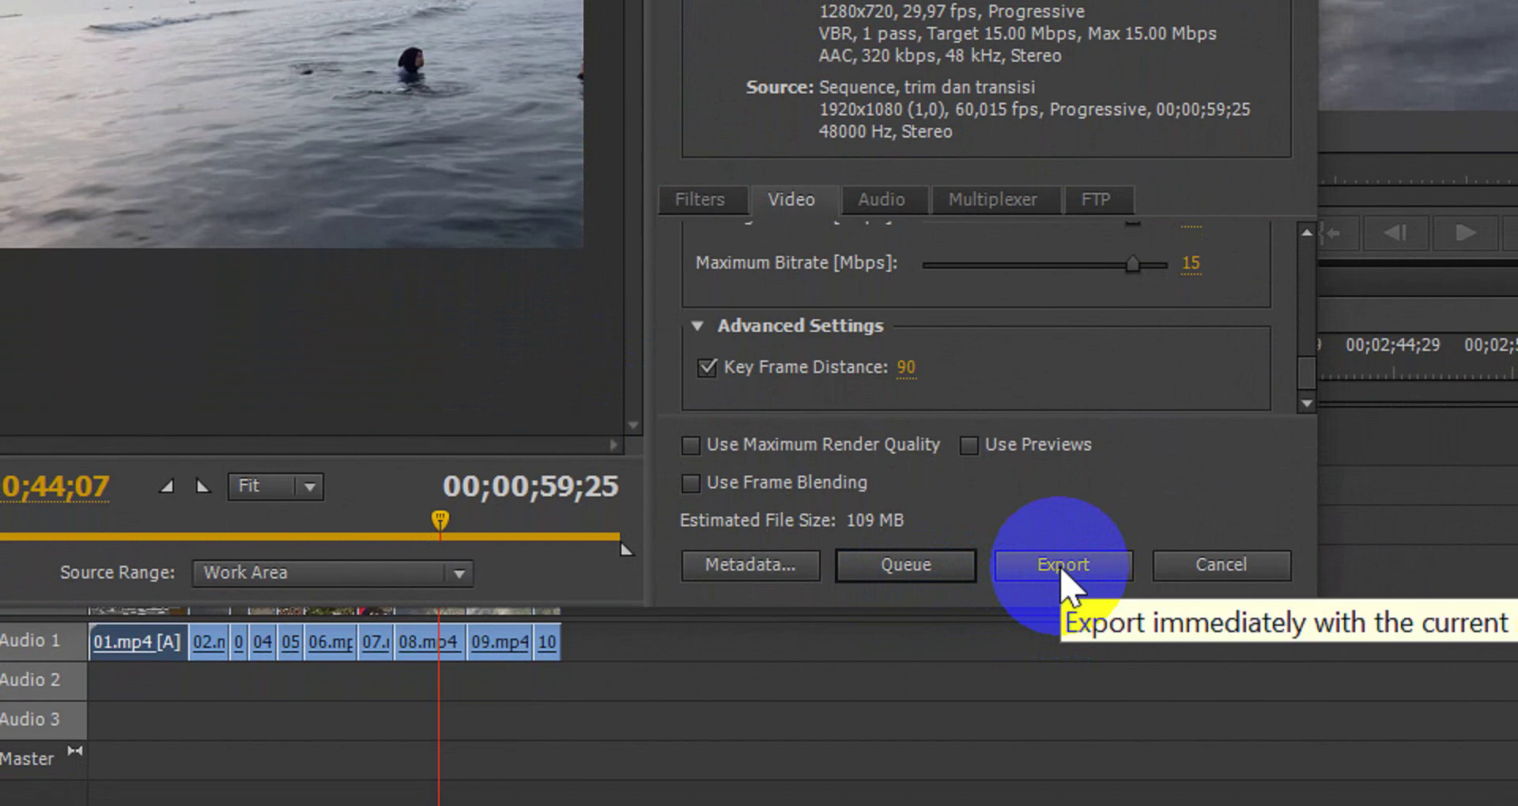
click(1062, 570)
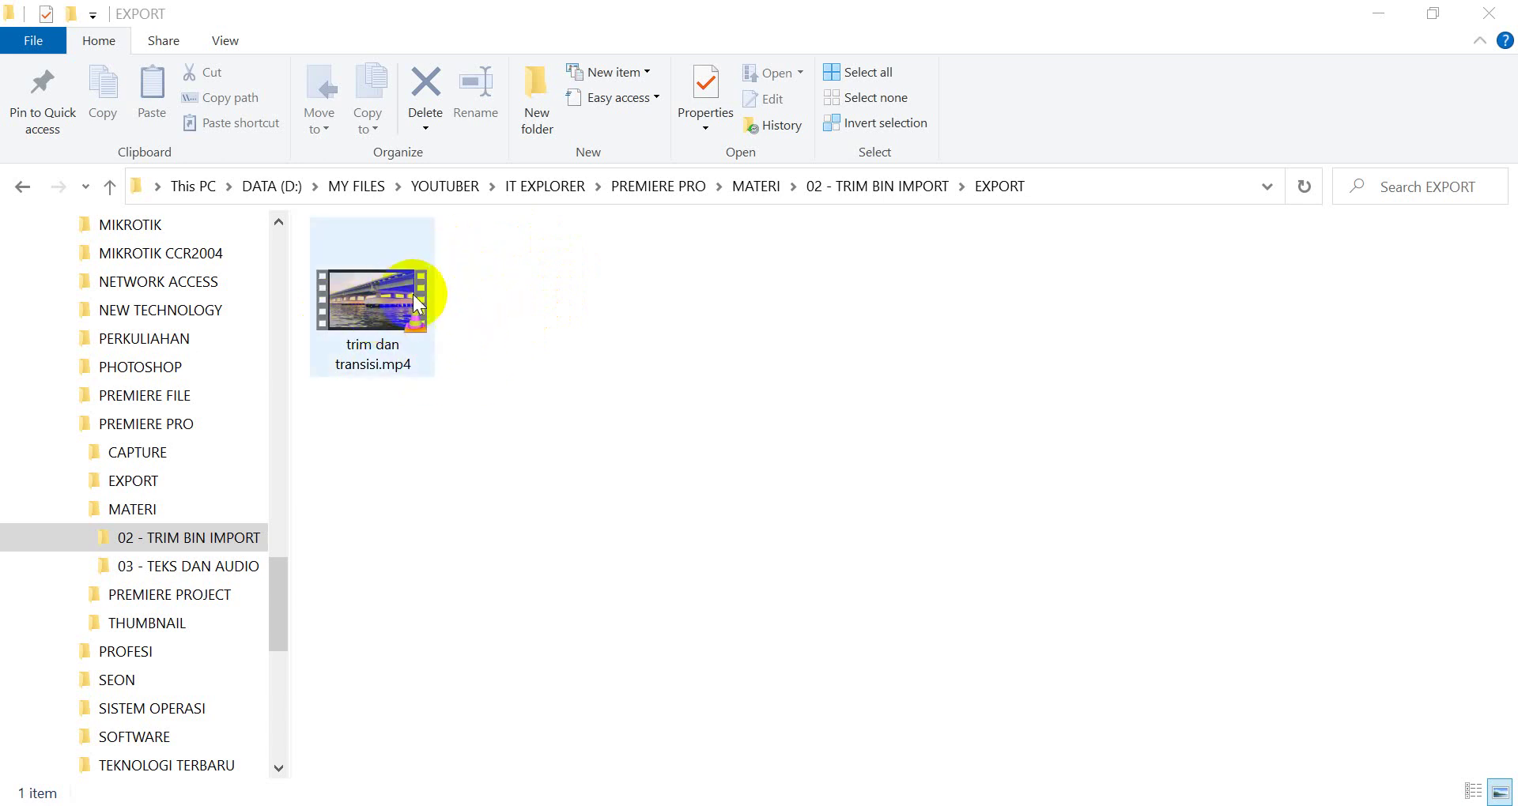
click(373, 301)
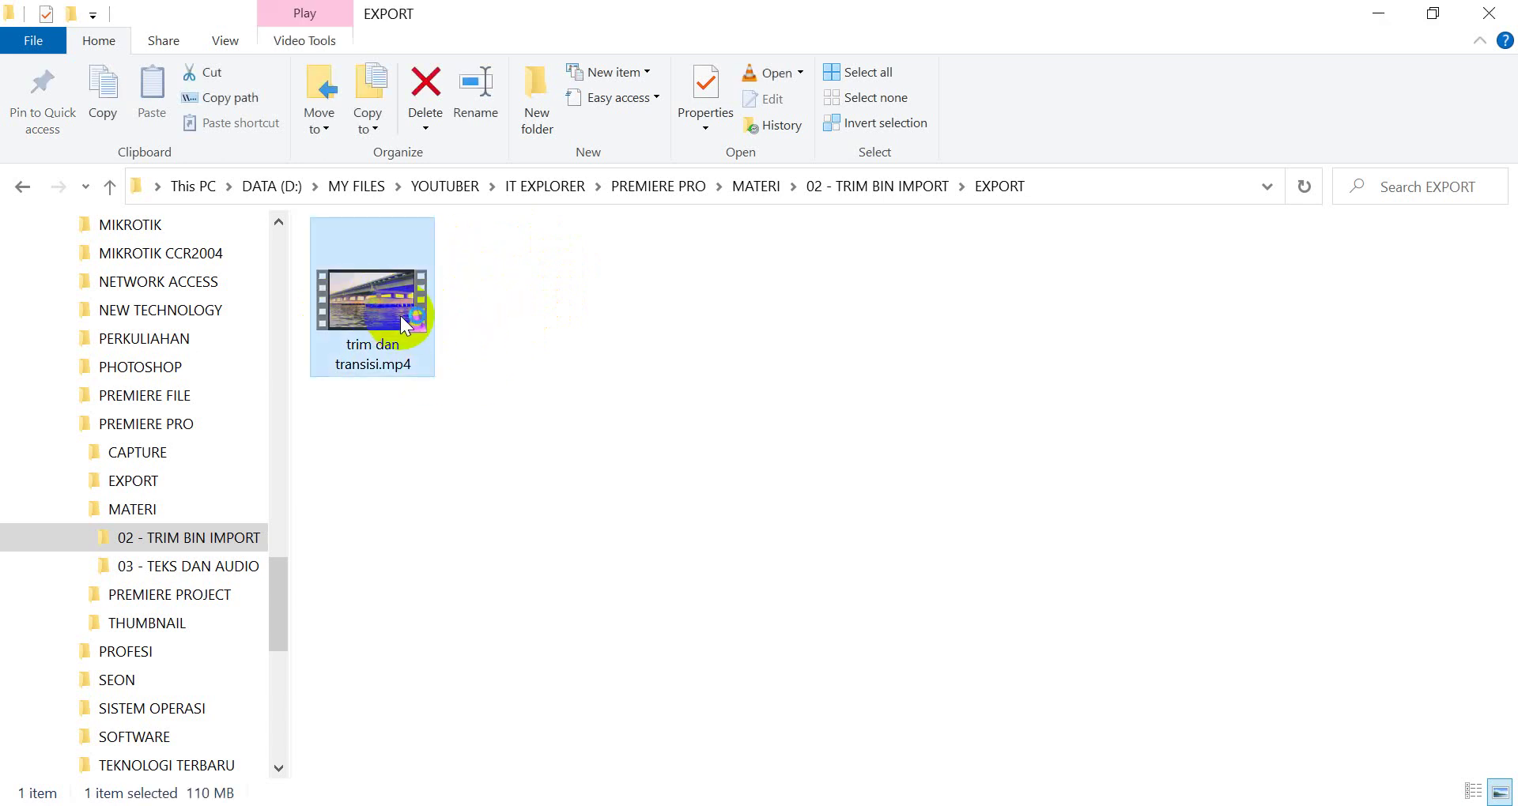
double_click(400, 317)
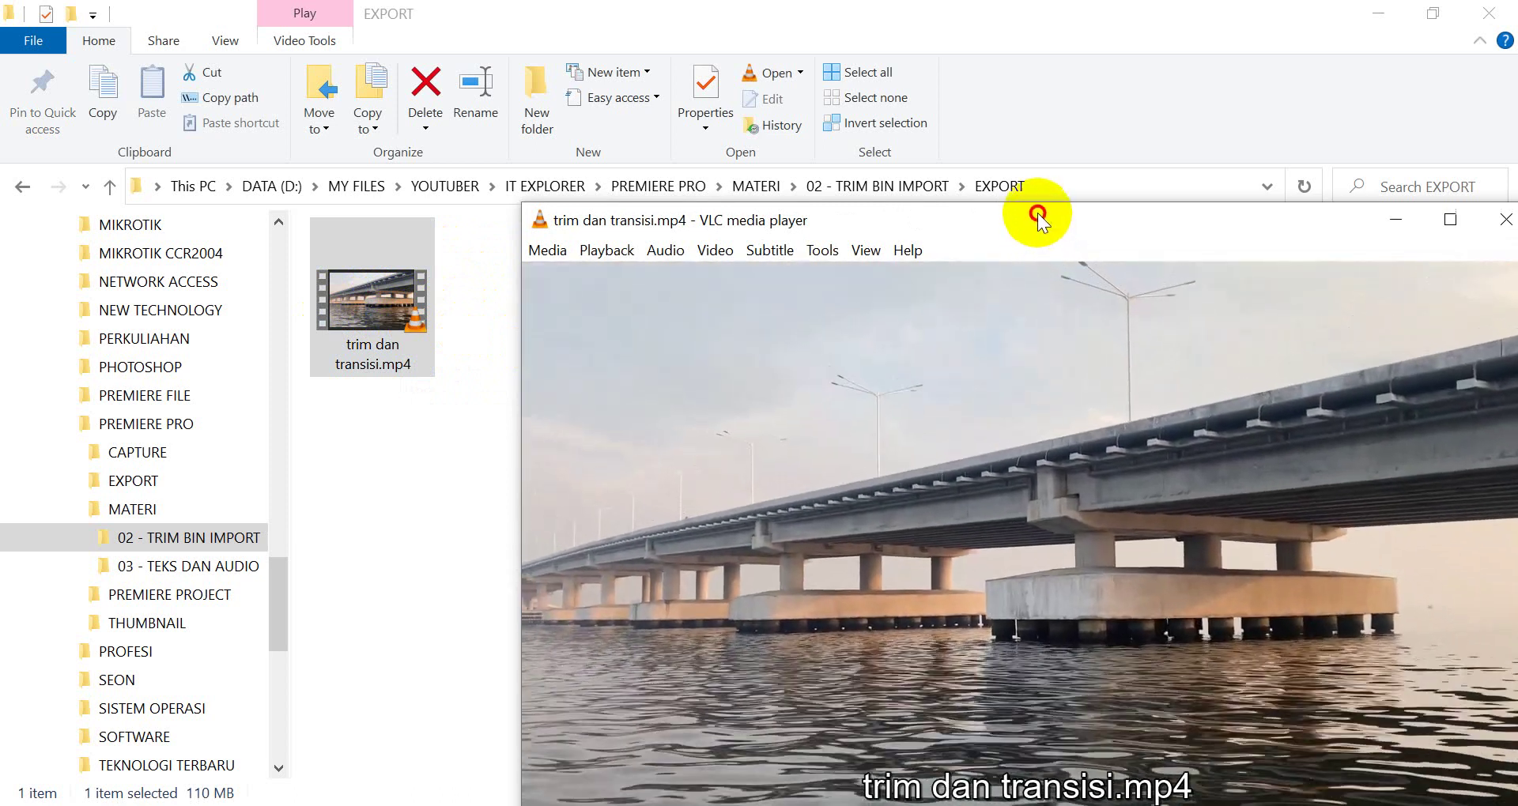
Move the VLC window to the screen centre while trim dan transisi.mp4 plays
drag(1038, 214, 746, 42)
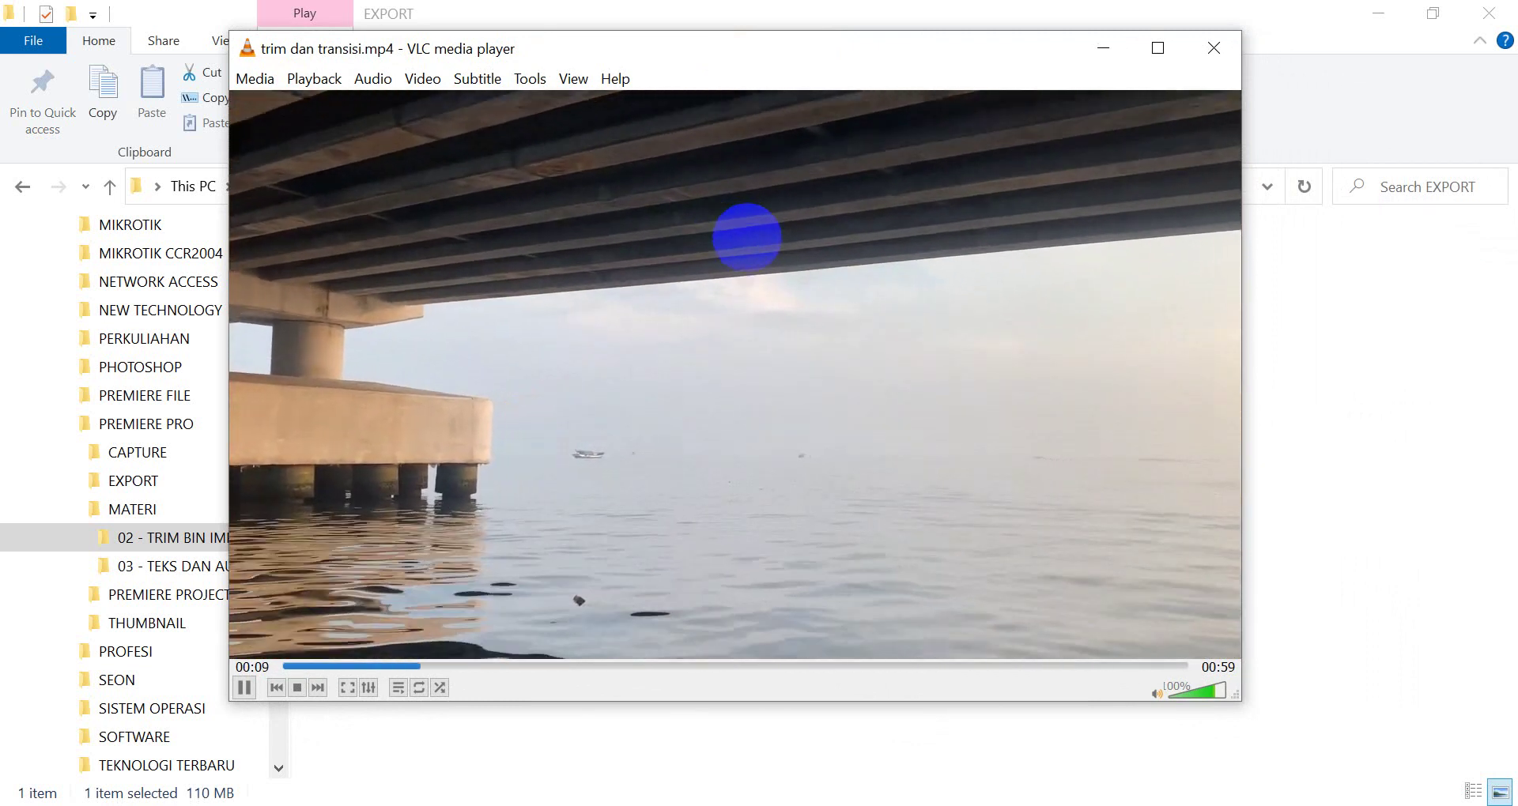
click(746, 237)
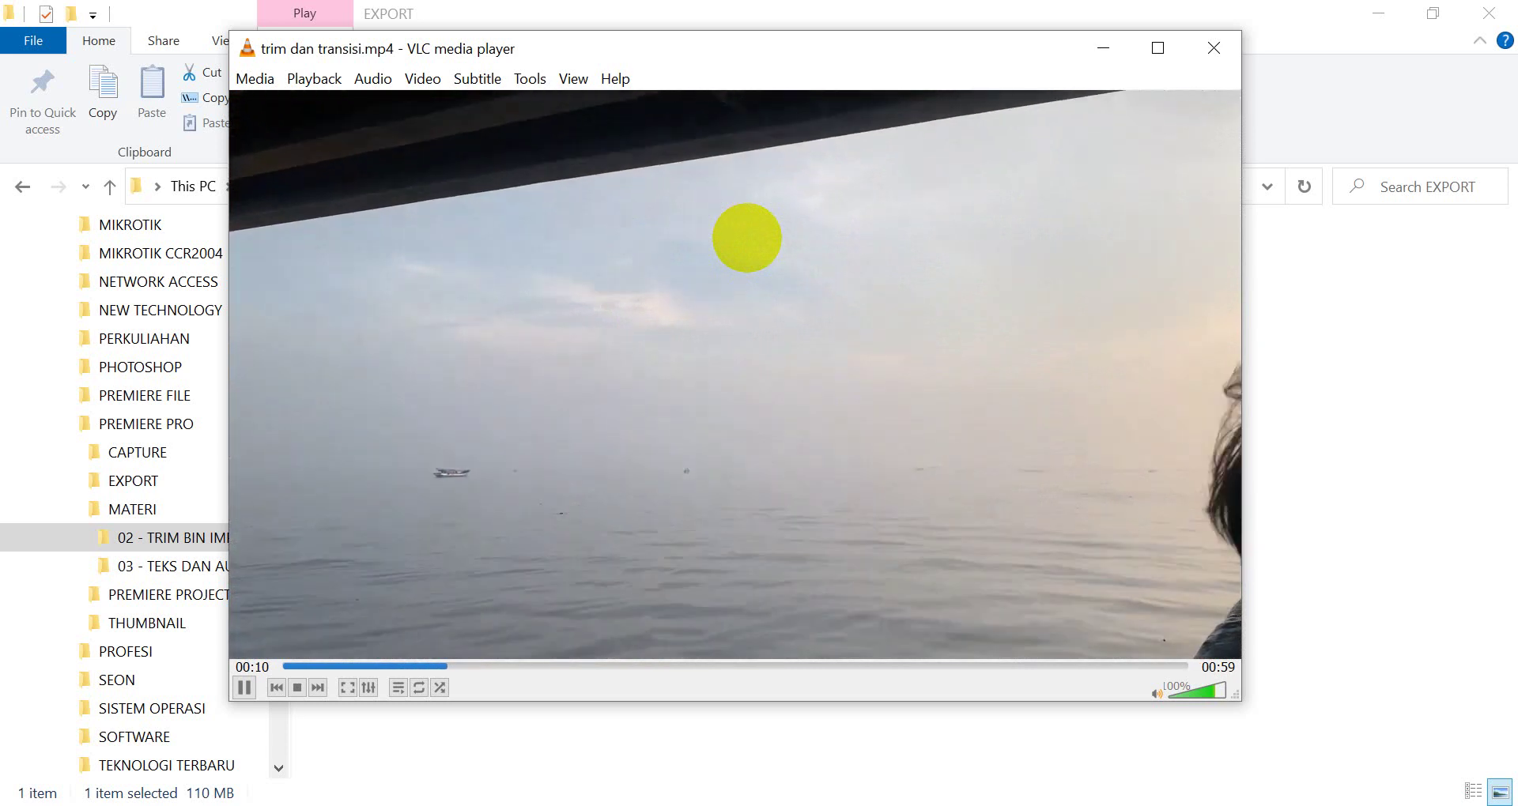